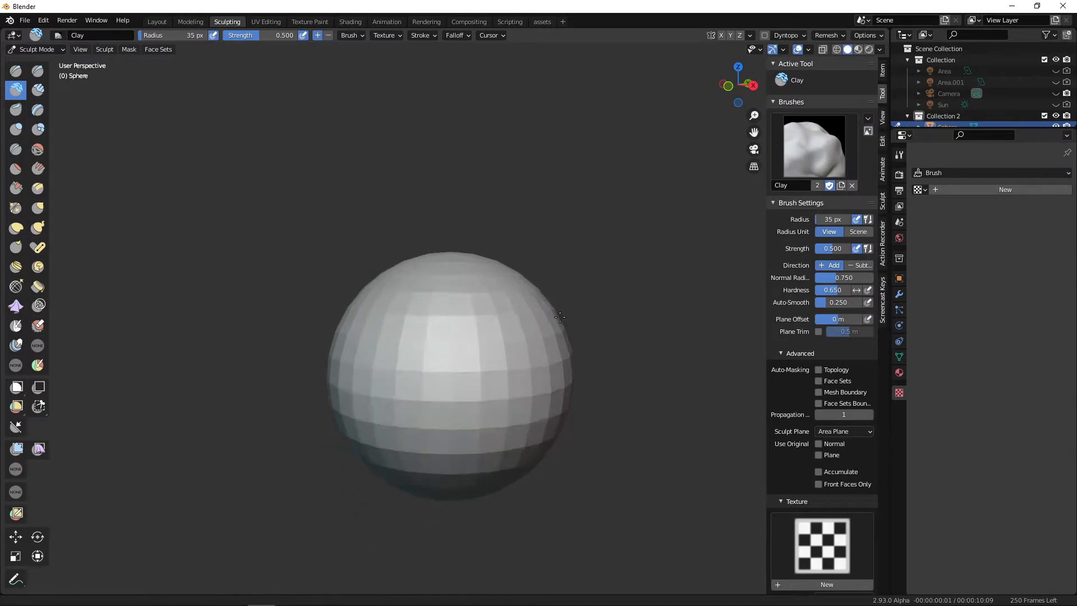
Turn on X-axis symmetry and enable Dyntopo for the sphere in front view, accepting the vertex data warning.
{"action": "key", "text": "KP_1"}
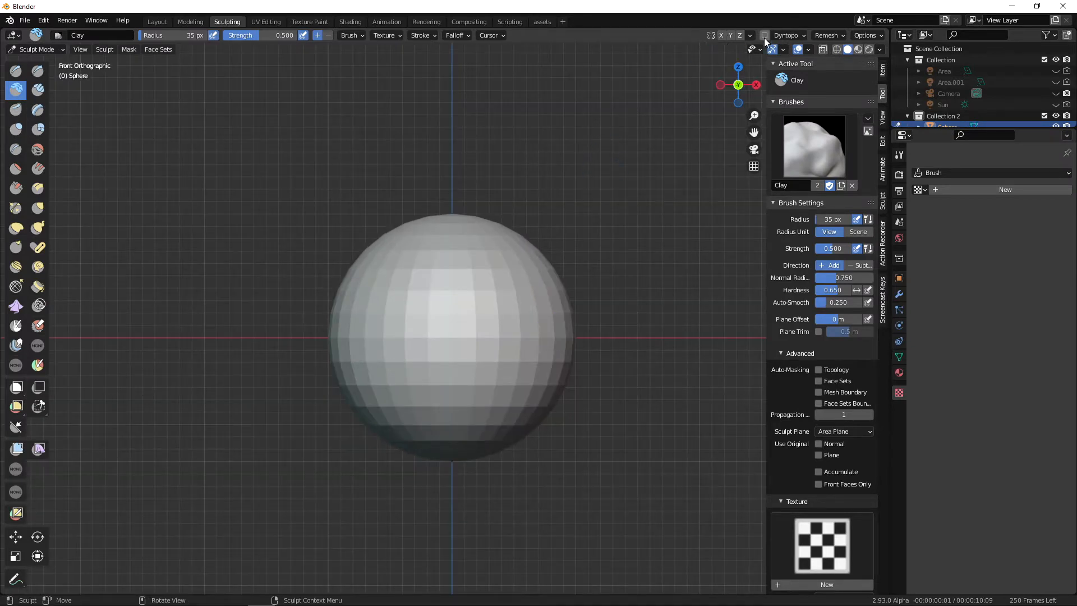
{"action": "left_click", "coordinate": [721, 35]}
{"action": "left_click", "coordinate": [764, 35]}
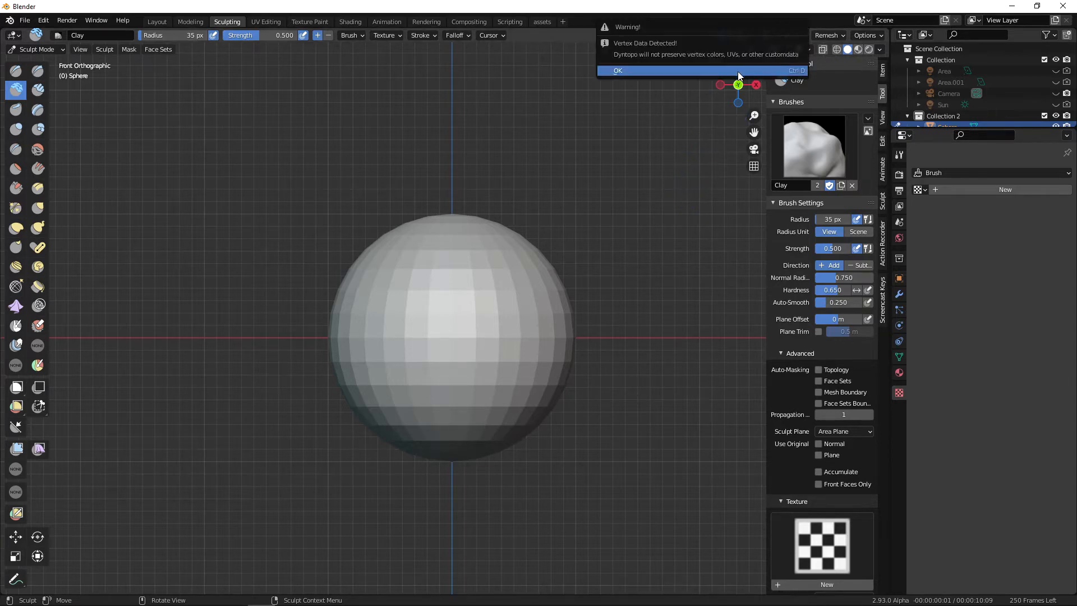
{"action": "left_click", "coordinate": [735, 70]}
Show the wireframe overlay and flood-fill the sphere with Dyntopo constant detail at resolution 20.
{"action": "left_click", "coordinate": [799, 36]}
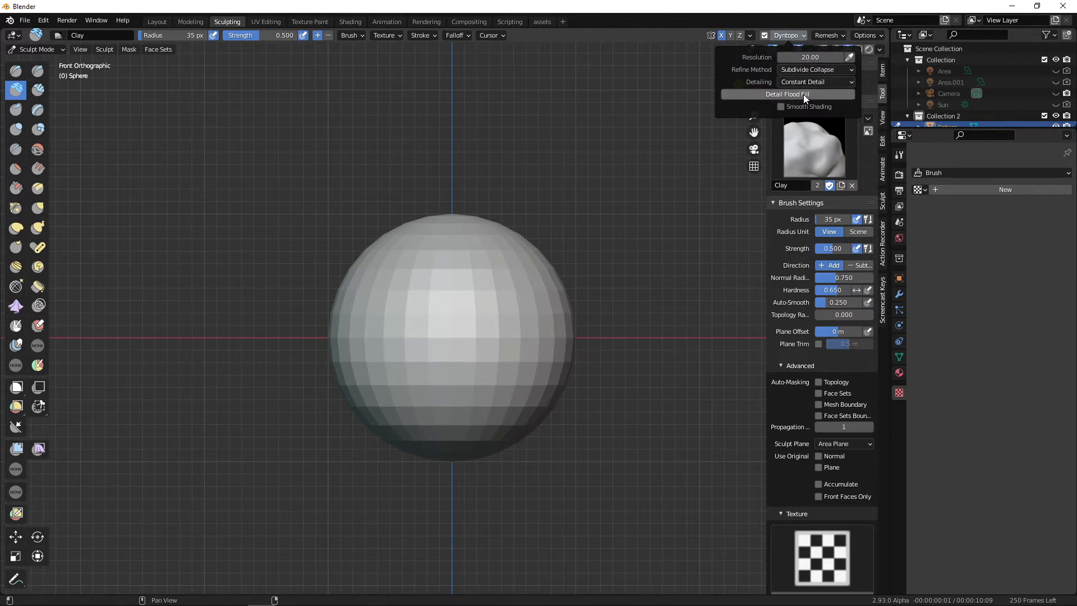
{"action": "right_click", "coordinate": [508, 342]}
{"action": "left_click", "coordinate": [493, 341]}
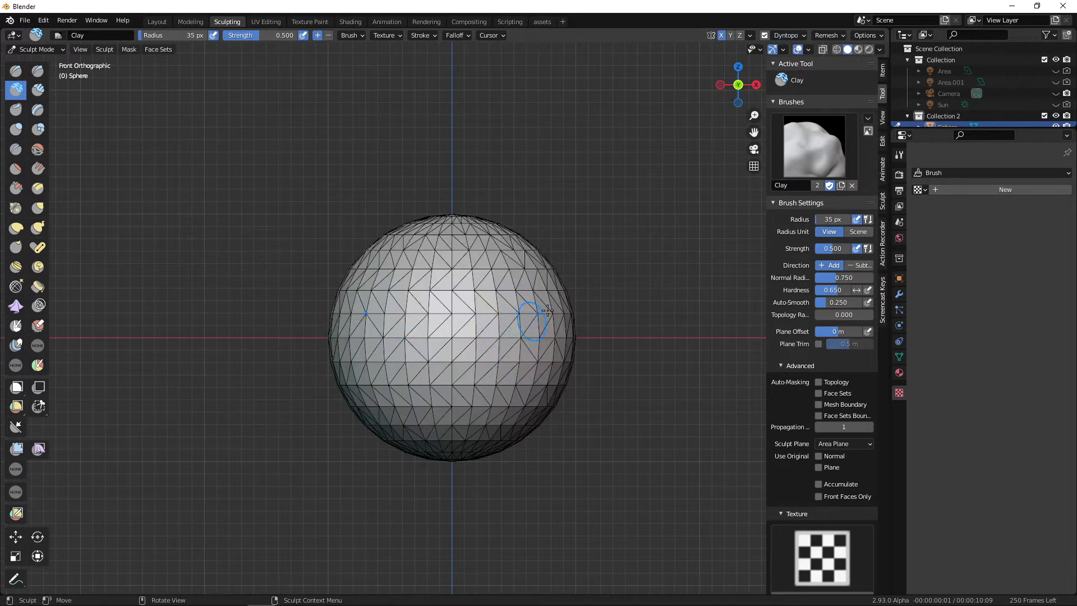
{"action": "left_click", "coordinate": [786, 35]}
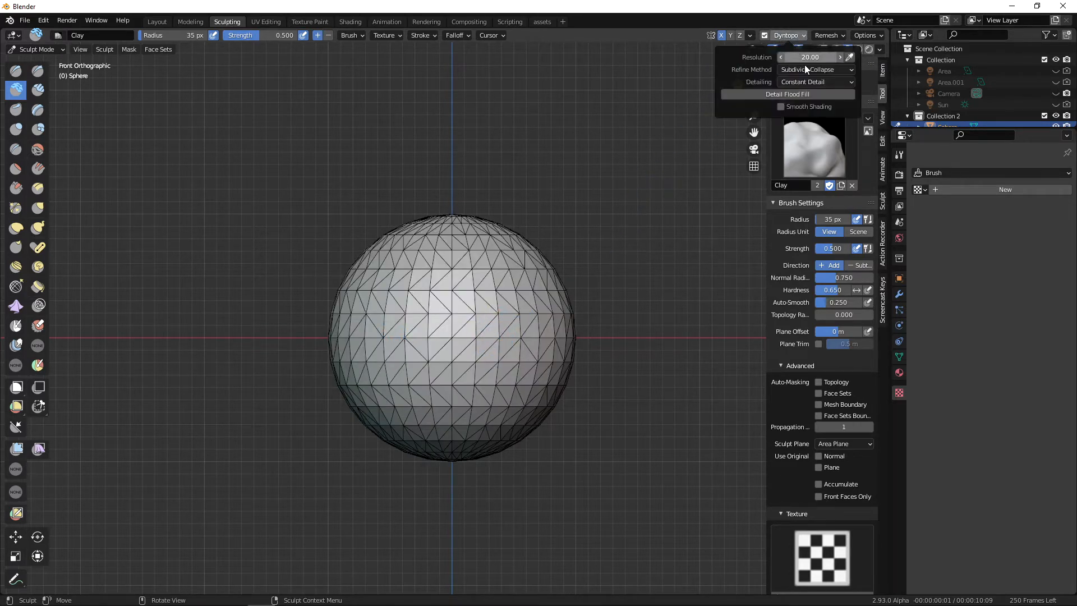
{"action": "left_click", "coordinate": [799, 94]}
{"action": "mouse_move", "coordinate": [448, 343]}
{"action": "middle_mouse_down"}
{"action": "mouse_move", "coordinate": [649, 325]}
{"action": "mouse_move", "coordinate": [590, 335]}
{"action": "mouse_move", "coordinate": [561, 304]}
{"action": "mouse_move", "coordinate": [499, 369]}
{"action": "middle_mouse_up"}
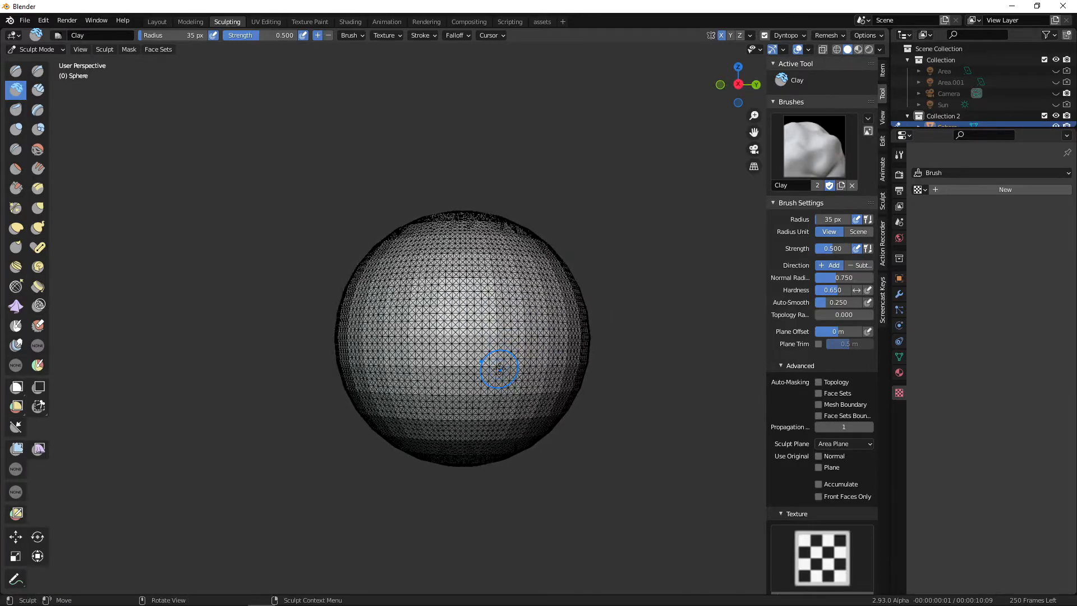
Flatten the underside of the sphere in side view using Elastic Deform with a 173 px radius.
{"action": "key", "text": "KP_3"}
{"action": "mouse_move", "coordinate": [550, 418]}
{"action": "middle_mouse_down", "text": "shift"}
{"action": "mouse_move", "coordinate": [570, 365]}
{"action": "mouse_move", "coordinate": [587, 370]}
{"action": "middle_mouse_up", "text": "shift"}
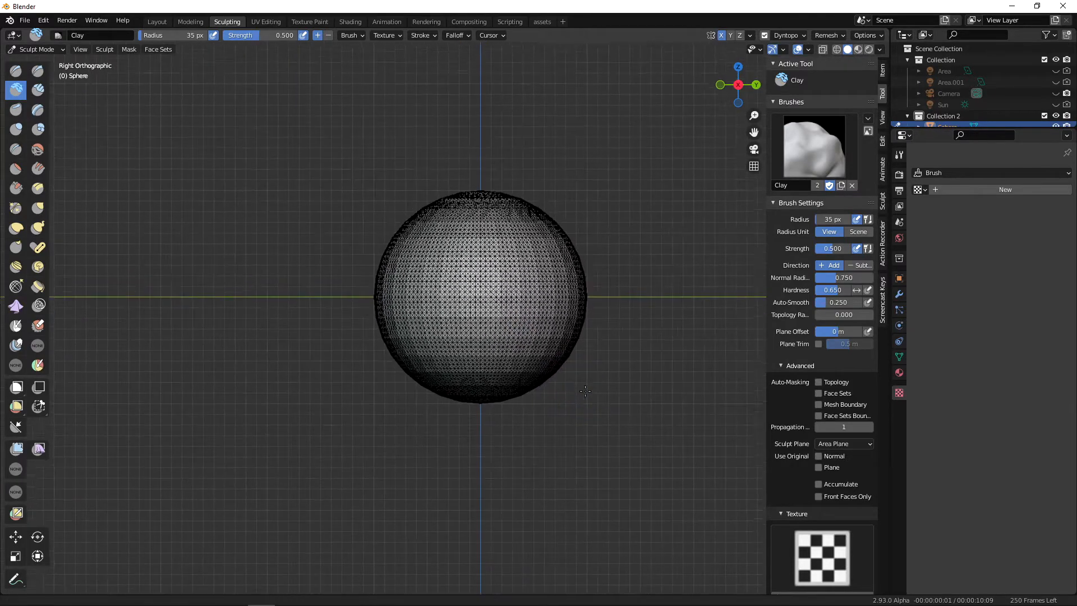
{"action": "key", "text": "e"}
{"action": "key", "text": "f"}
{"action": "left_click", "coordinate": [576, 381]}
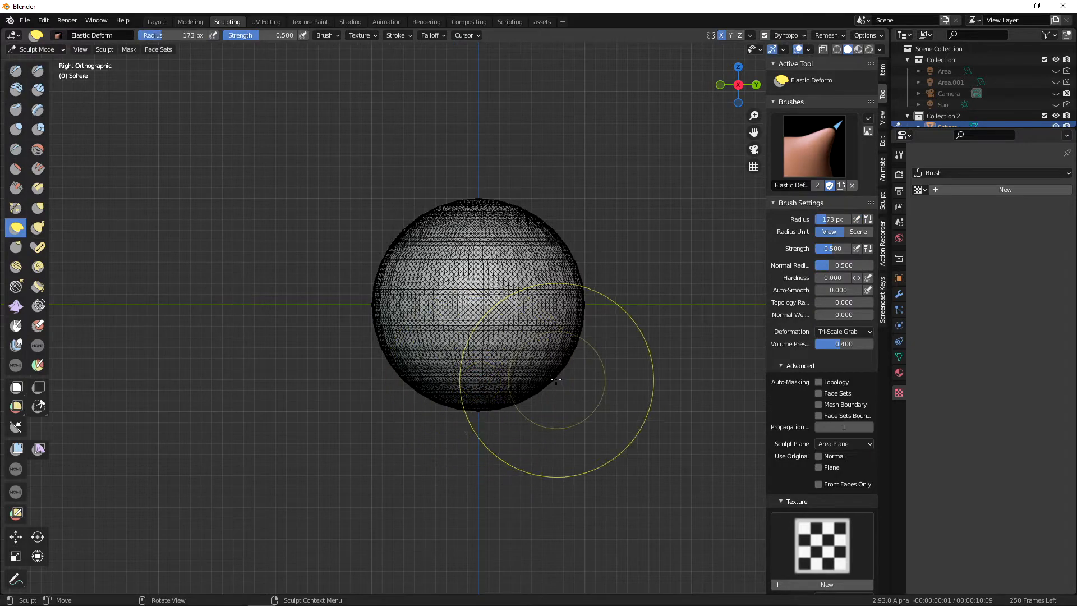
{"action": "left_click_drag", "start_coordinate": [496, 403], "coordinate": [494, 402]}
{"action": "mouse_move", "coordinate": [506, 346]}
{"action": "left_mouse_down"}
{"action": "mouse_move", "coordinate": [476, 373]}
{"action": "mouse_move", "coordinate": [568, 301]}
{"action": "mouse_move", "coordinate": [551, 302]}
{"action": "left_mouse_up"}
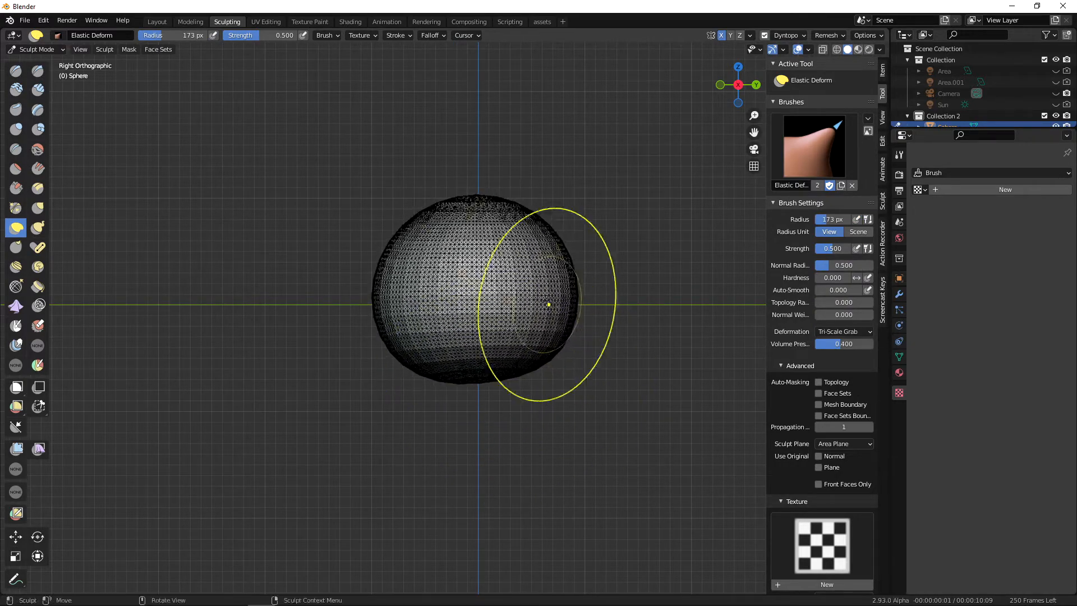
Reshape the front, top and back of the sphere into a cranium profile with Elastic Deform.
{"action": "mouse_move", "coordinate": [492, 239]}
{"action": "left_mouse_down"}
{"action": "mouse_move", "coordinate": [483, 229]}
{"action": "mouse_move", "coordinate": [427, 240]}
{"action": "left_mouse_up"}
{"action": "left_click_drag", "start_coordinate": [372, 308], "coordinate": [382, 310]}
{"action": "left_click_drag", "start_coordinate": [481, 194], "coordinate": [483, 224]}
{"action": "left_click_drag", "start_coordinate": [522, 245], "coordinate": [529, 239]}
{"action": "left_click_drag", "start_coordinate": [544, 242], "coordinate": [551, 243]}
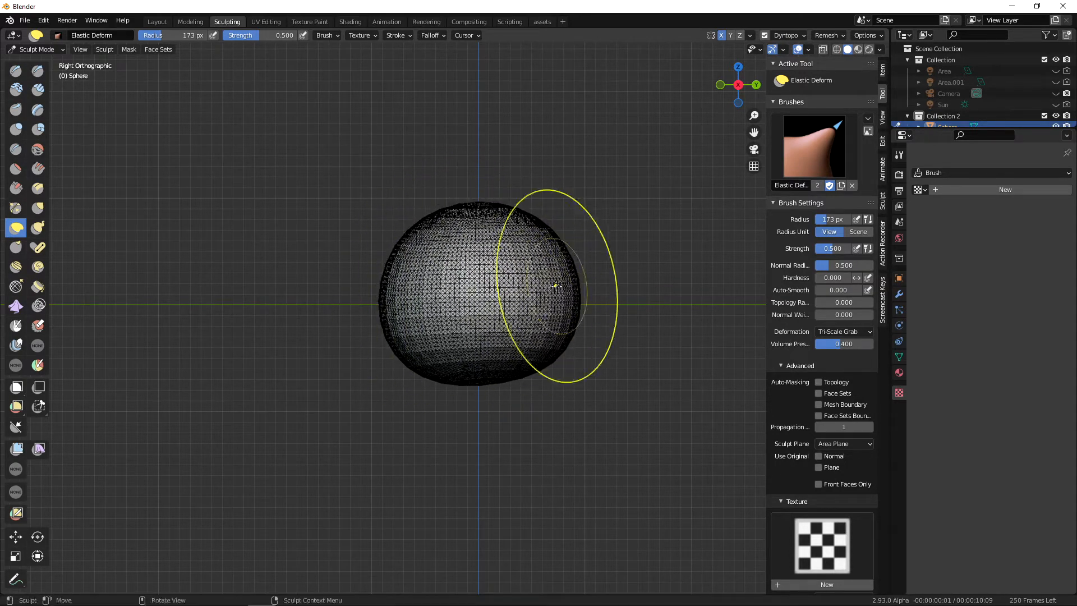
{"action": "left_click_drag", "start_coordinate": [528, 337], "coordinate": [533, 342]}
Push in the sides of the cranium in front view to narrow the head.
{"action": "middle_click_drag", "start_coordinate": [449, 360], "coordinate": [470, 397]}
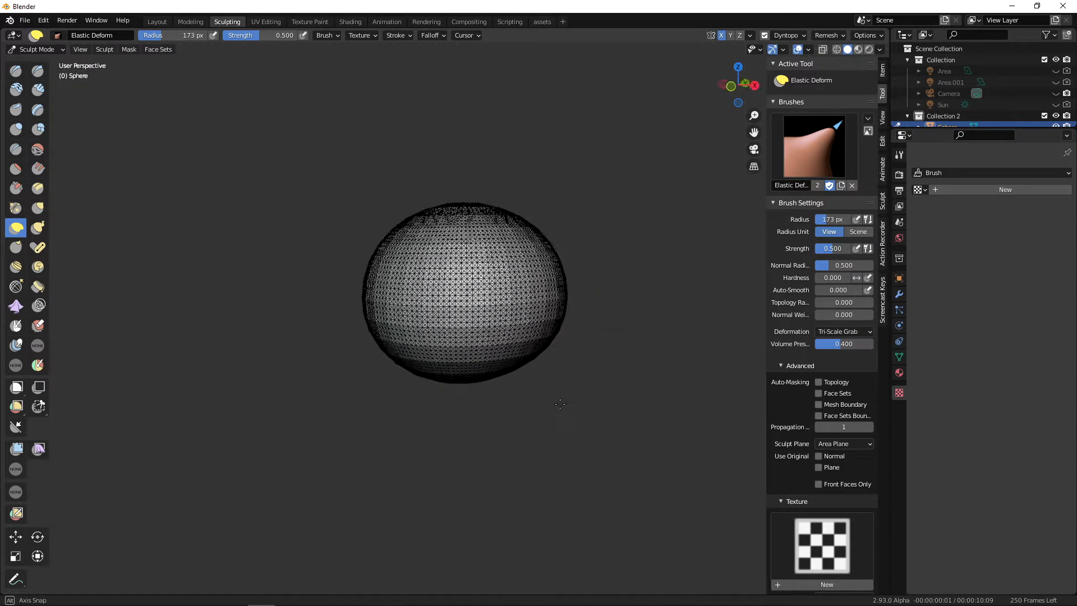
{"action": "middle_click_drag", "start_coordinate": [593, 404], "coordinate": [596, 396]}
{"action": "key", "text": "KP_1"}
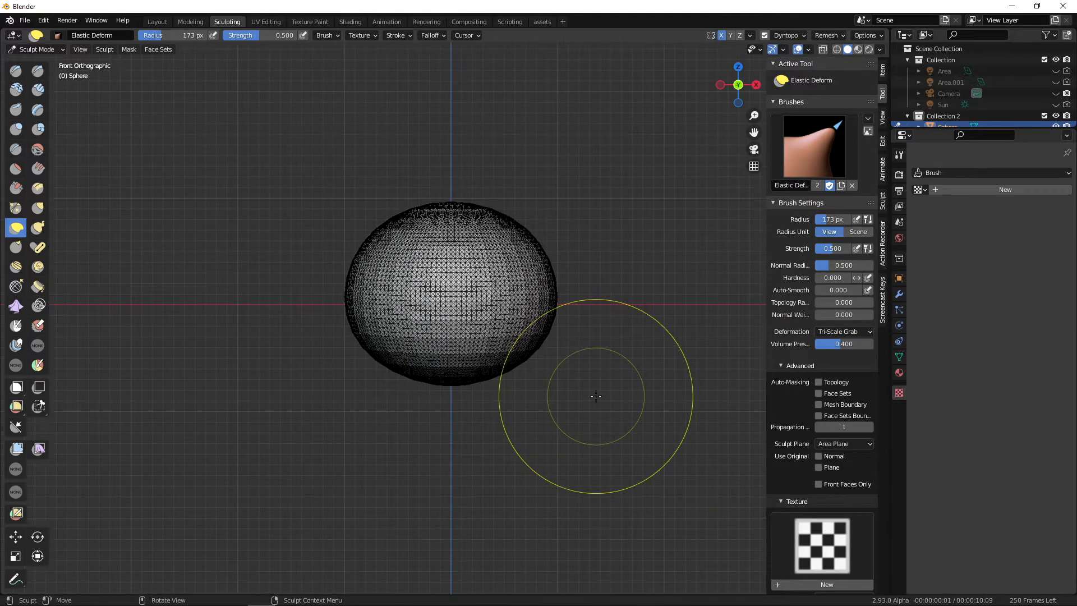
{"action": "mouse_move", "coordinate": [552, 296]}
{"action": "left_mouse_down"}
{"action": "mouse_move", "coordinate": [538, 296]}
{"action": "mouse_move", "coordinate": [530, 325]}
{"action": "mouse_move", "coordinate": [538, 354]}
{"action": "left_mouse_up"}
{"action": "middle_click_drag", "start_coordinate": [539, 353], "coordinate": [520, 353]}
Hide the wireframe overlay on the head.
{"action": "key", "text": "q"}
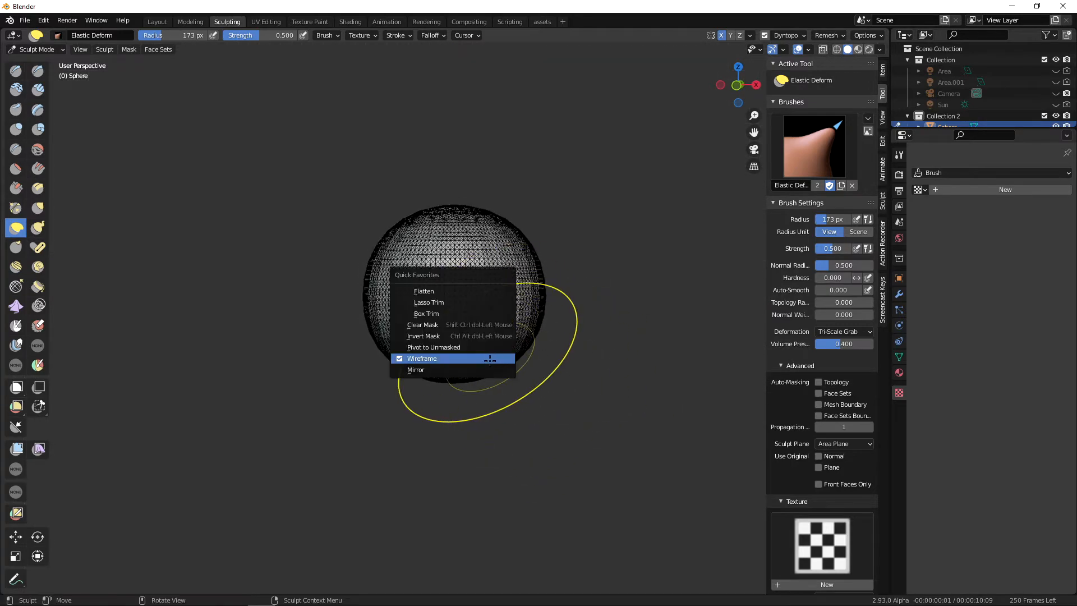
{"action": "left_click", "coordinate": [468, 357]}
{"action": "mouse_move", "coordinate": [513, 435]}
{"action": "middle_mouse_down"}
{"action": "mouse_move", "coordinate": [545, 380]}
{"action": "mouse_move", "coordinate": [475, 336]}
{"action": "middle_mouse_up"}
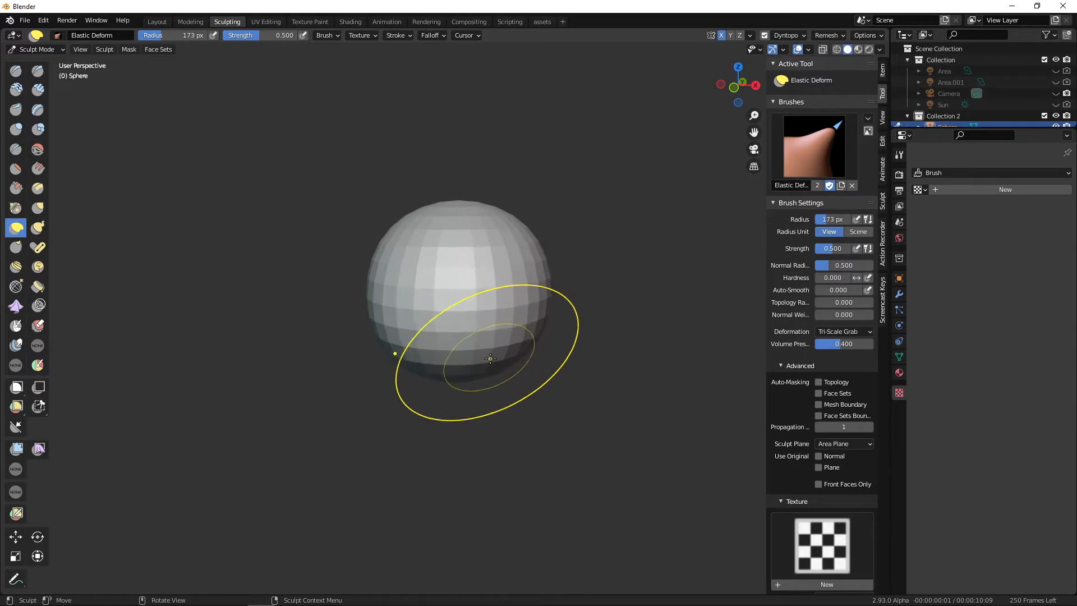
Paint a horseshoe-shaped jaw mask on the underside of the head with the Mask brush at 35 px radius.
{"action": "key", "text": "m"}
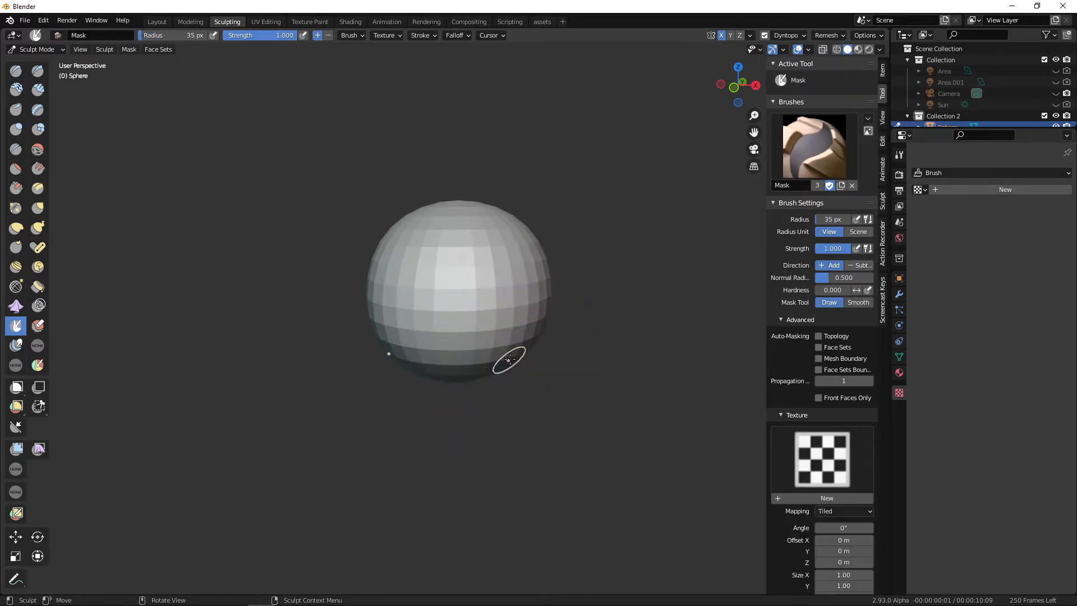
{"action": "middle_click_drag", "start_coordinate": [509, 359], "coordinate": [475, 290]}
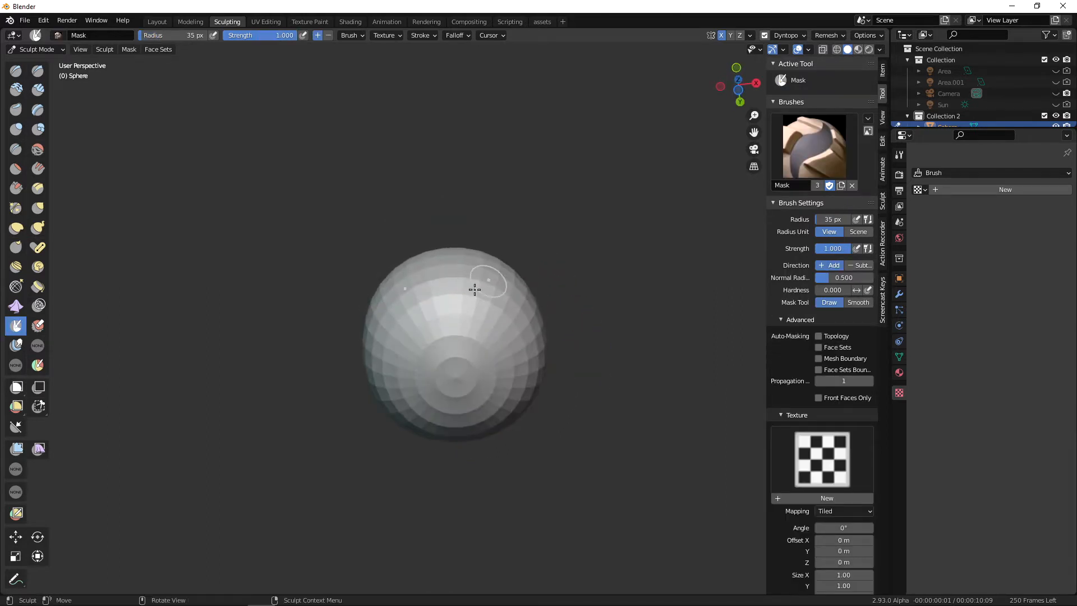
{"action": "left_click_drag", "start_coordinate": [474, 289], "coordinate": [474, 294]}
{"action": "mouse_move", "coordinate": [508, 310]}
{"action": "middle_mouse_down"}
{"action": "mouse_move", "coordinate": [513, 334]}
{"action": "mouse_move", "coordinate": [529, 315]}
{"action": "mouse_move", "coordinate": [517, 299]}
{"action": "middle_mouse_up"}
{"action": "mouse_move", "coordinate": [461, 287]}
{"action": "left_mouse_down"}
{"action": "mouse_move", "coordinate": [511, 323]}
{"action": "mouse_move", "coordinate": [510, 340]}
{"action": "left_mouse_up"}
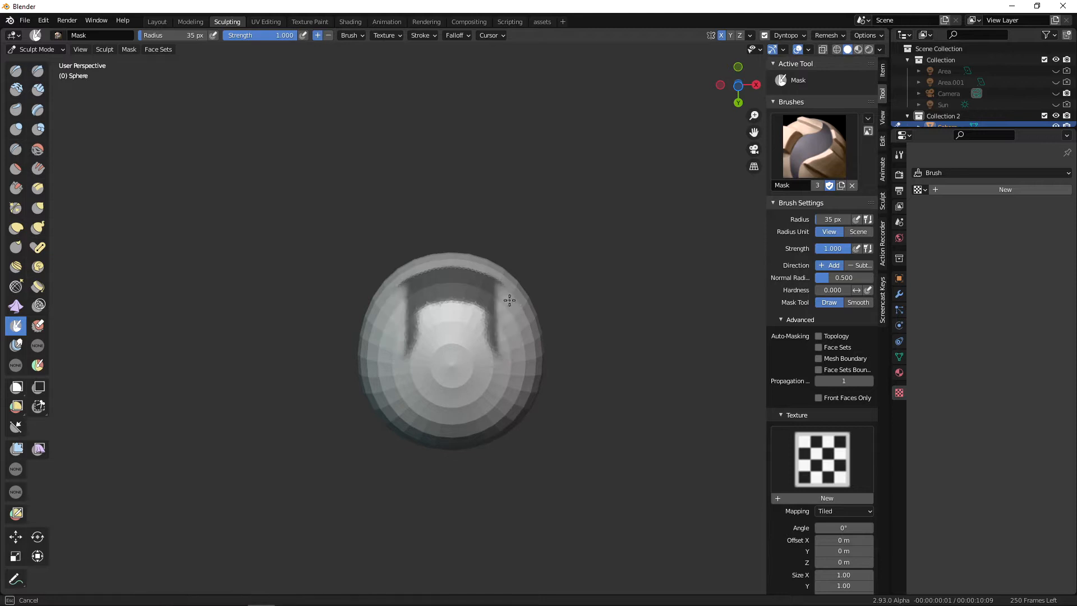
{"action": "mouse_move", "coordinate": [470, 273]}
{"action": "left_mouse_down"}
{"action": "mouse_move", "coordinate": [426, 306]}
{"action": "mouse_move", "coordinate": [454, 291]}
{"action": "mouse_move", "coordinate": [444, 295]}
{"action": "mouse_move", "coordinate": [482, 328]}
{"action": "mouse_move", "coordinate": [436, 324]}
{"action": "mouse_move", "coordinate": [440, 297]}
{"action": "left_mouse_up"}
Refine the jaw mask's outline with a 26 px brush radius and invert the mask.
{"action": "key", "text": "f"}
{"action": "left_click", "coordinate": [424, 320]}
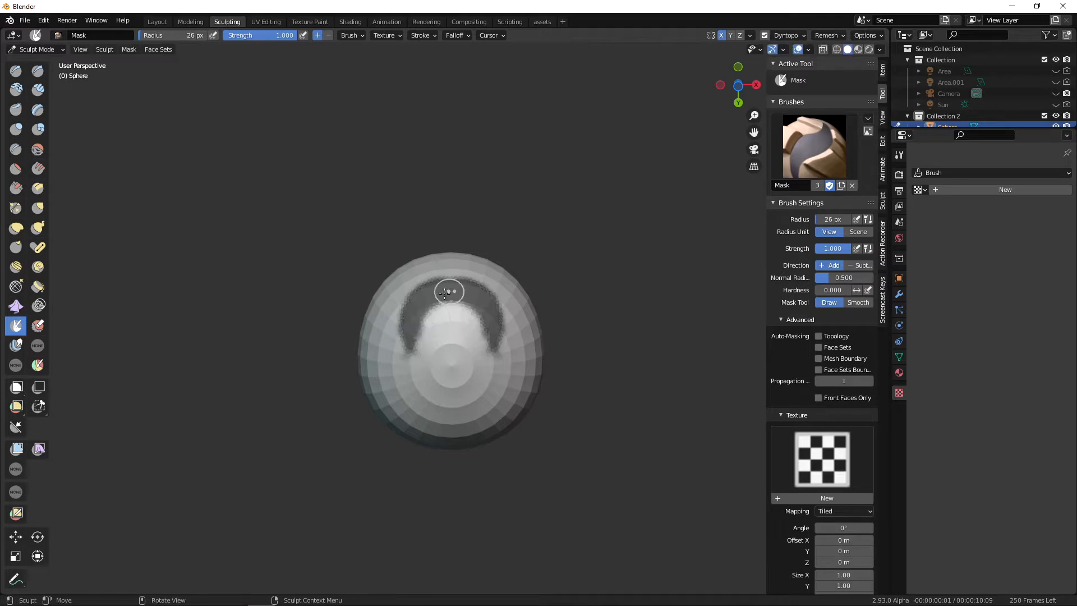
{"action": "mouse_move", "coordinate": [494, 322]}
{"action": "middle_mouse_down"}
{"action": "mouse_move", "coordinate": [507, 351]}
{"action": "mouse_move", "coordinate": [491, 407]}
{"action": "mouse_move", "coordinate": [448, 398]}
{"action": "mouse_move", "coordinate": [441, 339]}
{"action": "mouse_move", "coordinate": [457, 336]}
{"action": "mouse_move", "coordinate": [441, 332]}
{"action": "mouse_move", "coordinate": [465, 328]}
{"action": "middle_mouse_up"}
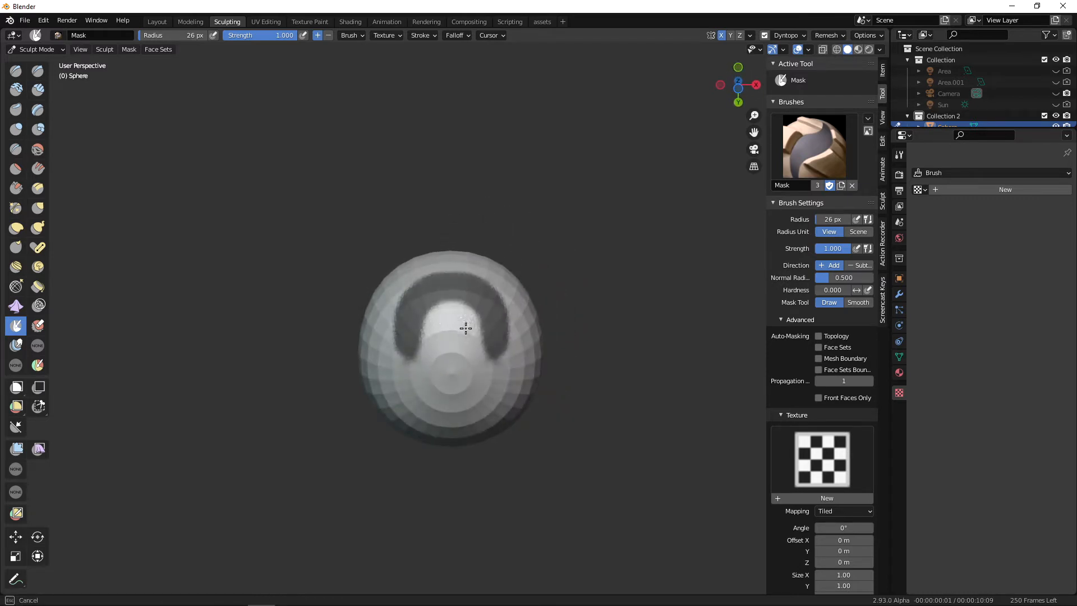
{"action": "mouse_move", "coordinate": [485, 368]}
{"action": "middle_mouse_down"}
{"action": "mouse_move", "coordinate": [504, 473]}
{"action": "mouse_move", "coordinate": [432, 448]}
{"action": "middle_mouse_up"}
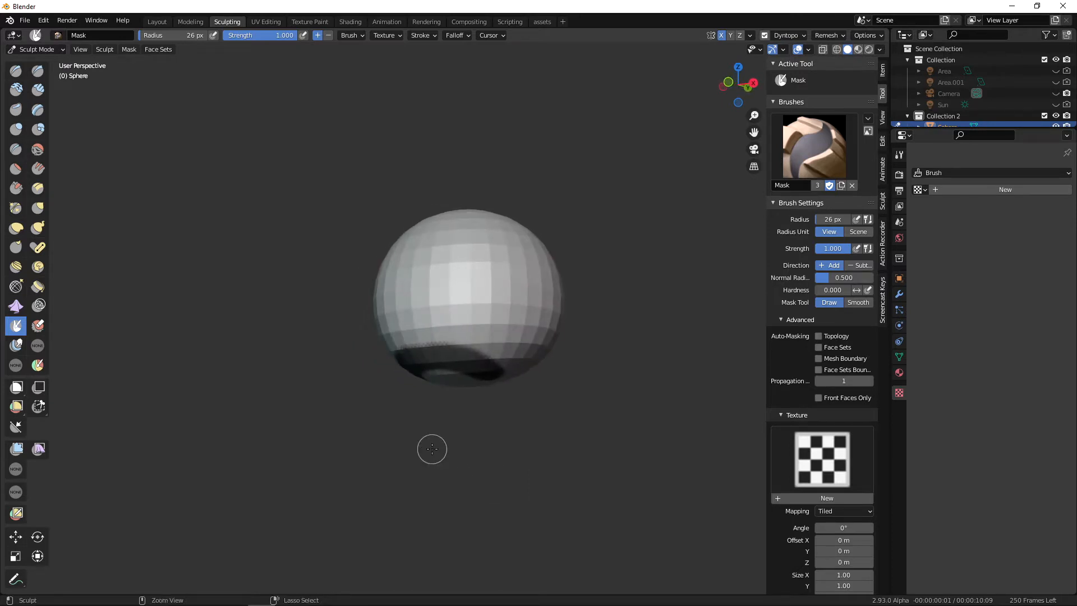
{"action": "key", "text": "ctrl+i"}
{"action": "mouse_move", "coordinate": [580, 425]}
{"action": "middle_mouse_down"}
{"action": "mouse_move", "coordinate": [505, 336]}
{"action": "mouse_move", "coordinate": [487, 371]}
{"action": "mouse_move", "coordinate": [508, 367]}
{"action": "middle_mouse_up"}
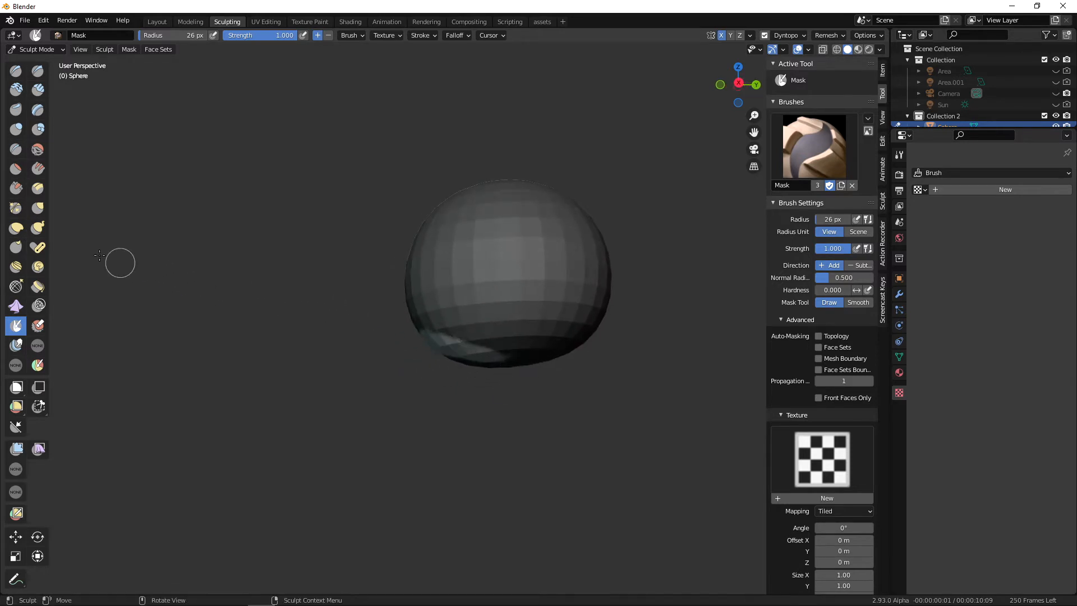
Start pulling the unmasked jaw area down from the head using Snake Hook with a 132 px radius.
{"action": "key", "text": "k"}
{"action": "middle_click_drag", "start_coordinate": [480, 326], "coordinate": [465, 335]}
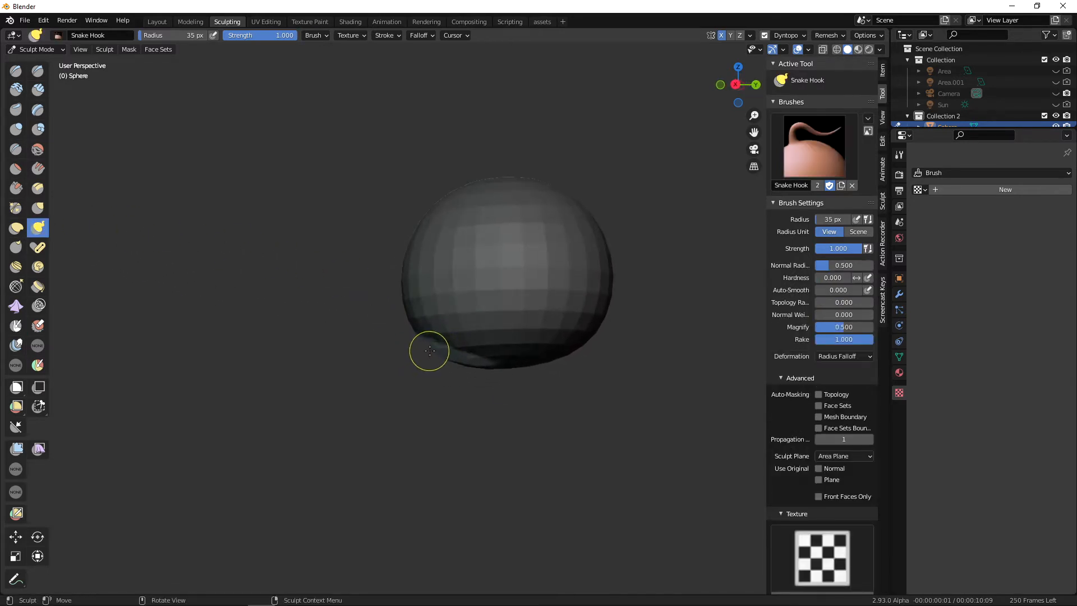
{"action": "key", "text": "f"}
{"action": "left_click", "coordinate": [484, 345]}
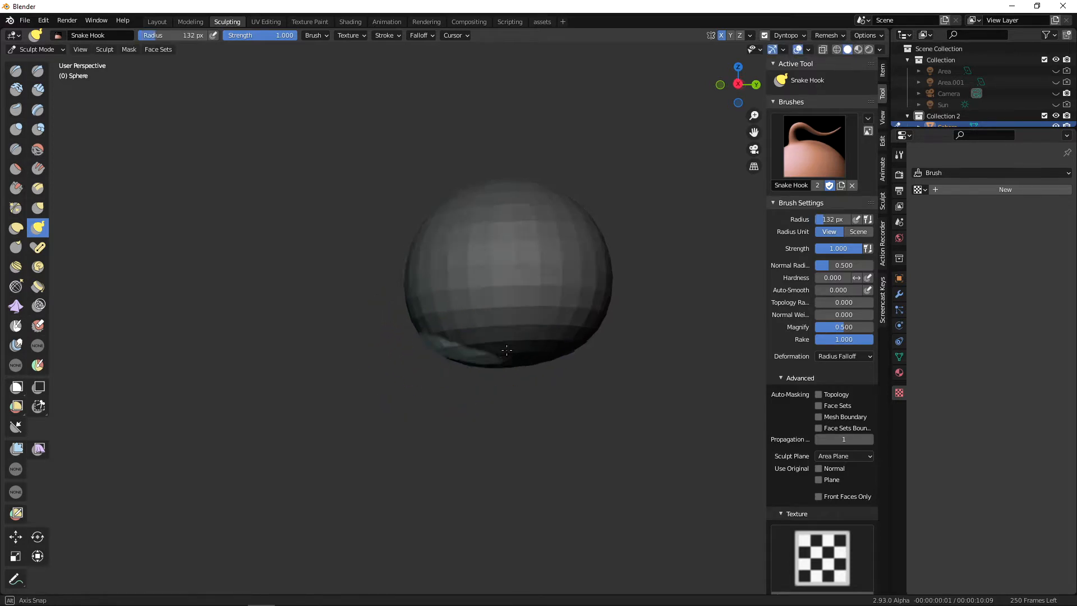
{"action": "left_click_drag", "start_coordinate": [439, 353], "coordinate": [434, 351]}
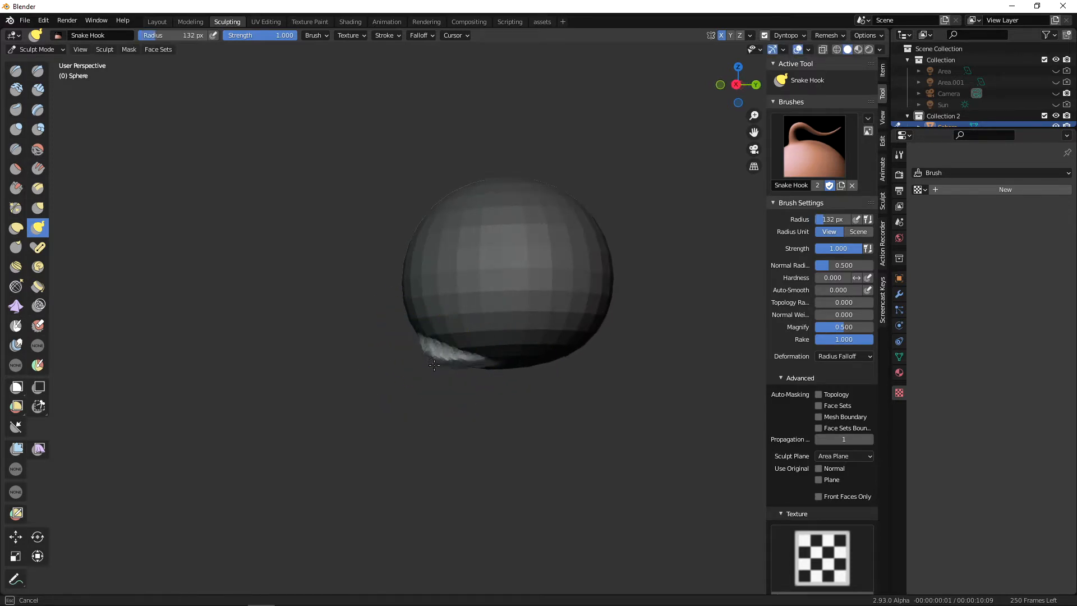
{"action": "mouse_move", "coordinate": [435, 395]}
{"action": "middle_mouse_down"}
{"action": "mouse_move", "coordinate": [496, 379]}
{"action": "mouse_move", "coordinate": [488, 388]}
{"action": "middle_mouse_up"}
Extend and shape the jaw downward using Snake Hook with an 82 px radius, and clear the mask.
{"action": "key", "text": "f"}
{"action": "left_click", "coordinate": [526, 383]}
{"action": "left_click_drag", "start_coordinate": [454, 357], "coordinate": [454, 357]}
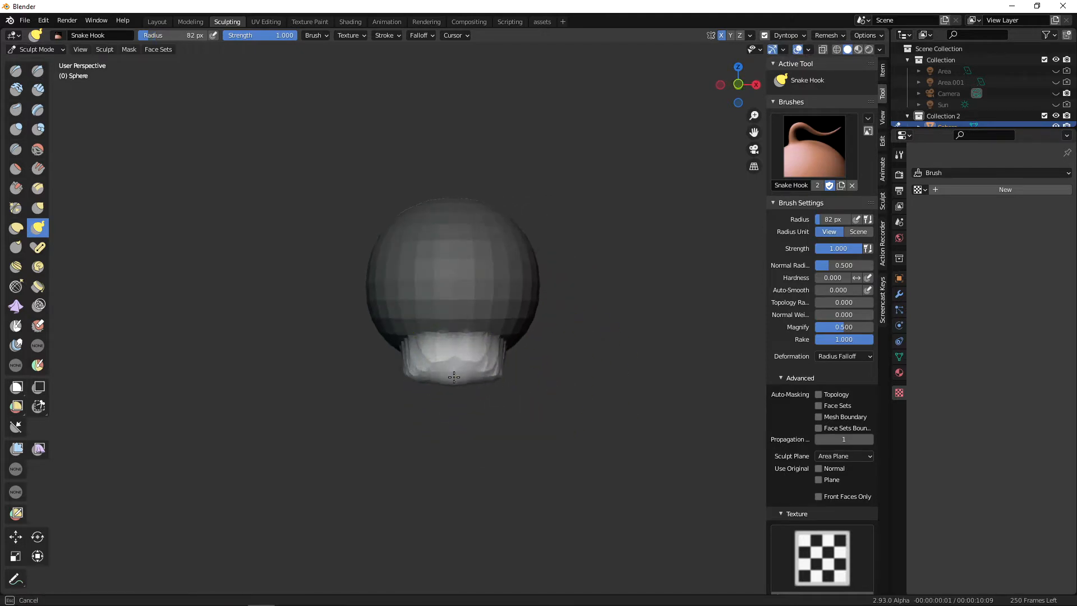
{"action": "mouse_move", "coordinate": [479, 398]}
{"action": "middle_mouse_down"}
{"action": "mouse_move", "coordinate": [382, 402]}
{"action": "mouse_move", "coordinate": [457, 388]}
{"action": "middle_mouse_up"}
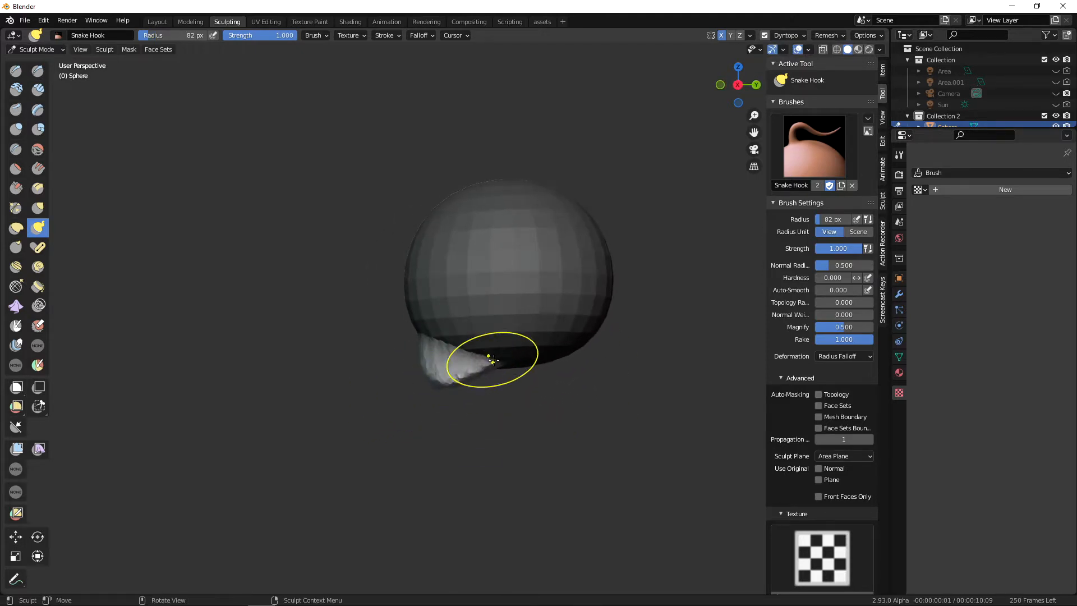
{"action": "left_click_drag", "start_coordinate": [499, 381], "coordinate": [474, 374]}
{"action": "mouse_move", "coordinate": [521, 378]}
{"action": "middle_mouse_down"}
{"action": "mouse_move", "coordinate": [500, 377]}
{"action": "mouse_move", "coordinate": [572, 375]}
{"action": "middle_mouse_up"}
{"action": "middle_click_drag", "start_coordinate": [486, 370], "coordinate": [530, 369]}
{"action": "left_click_drag", "start_coordinate": [432, 383], "coordinate": [432, 376]}
{"action": "mouse_move", "coordinate": [533, 392]}
{"action": "middle_mouse_down"}
{"action": "mouse_move", "coordinate": [497, 388]}
{"action": "mouse_move", "coordinate": [532, 406]}
{"action": "mouse_move", "coordinate": [513, 413]}
{"action": "mouse_move", "coordinate": [458, 396]}
{"action": "mouse_move", "coordinate": [565, 410]}
{"action": "mouse_move", "coordinate": [492, 386]}
{"action": "middle_mouse_up"}
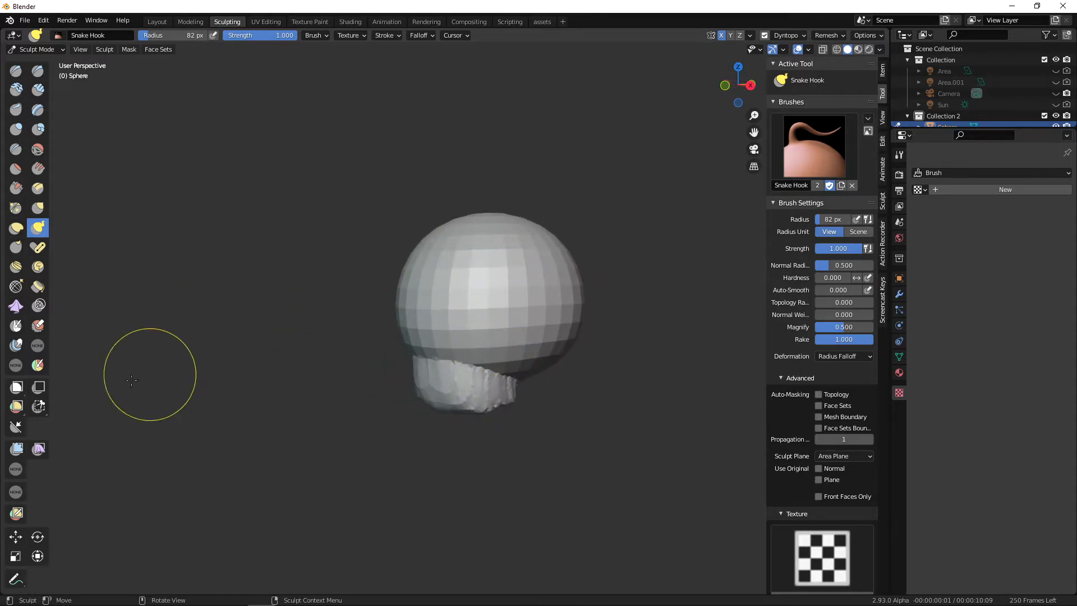
Smooth the whole head and jaw using the Mesh Filter set to Smooth with strength 2.000.
{"action": "left_click", "coordinate": [17, 453]}
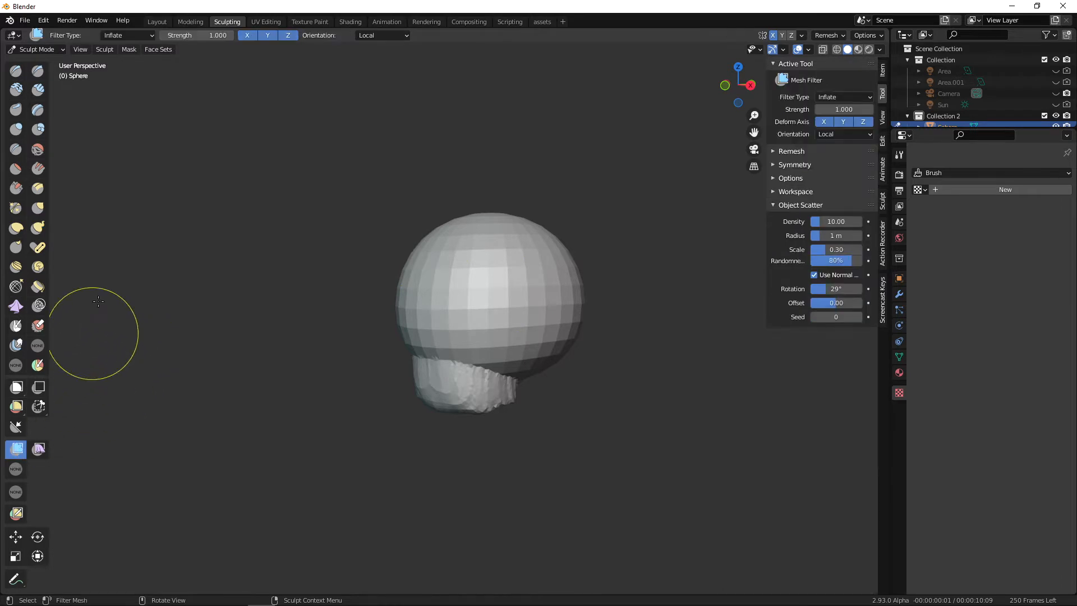
{"action": "left_click", "coordinate": [136, 35]}
{"action": "left_click", "coordinate": [135, 46]}
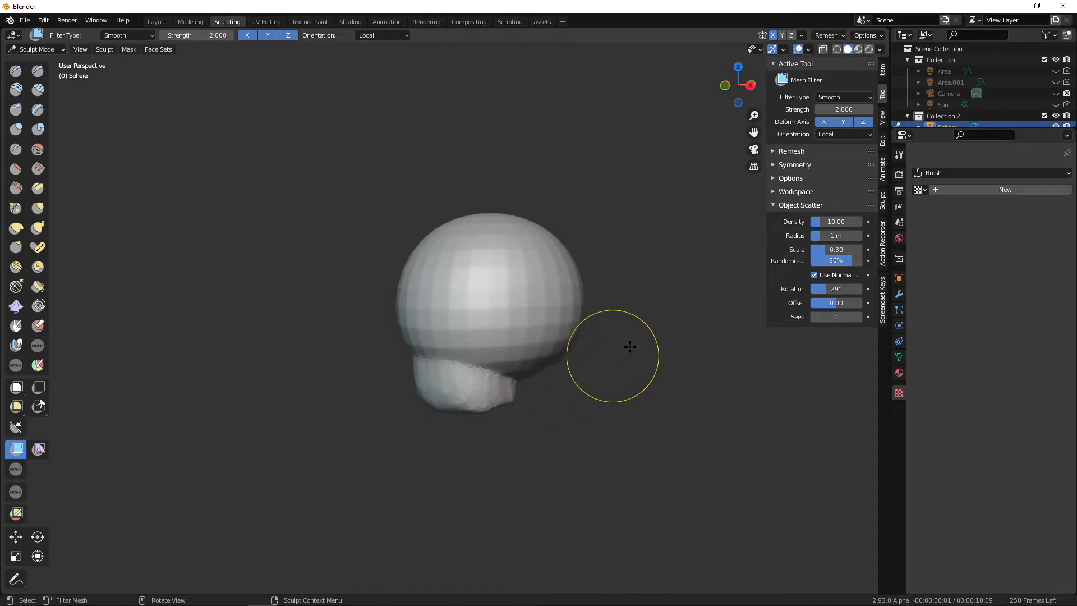
{"action": "left_click_drag", "start_coordinate": [692, 313], "coordinate": [626, 352]}
{"action": "mouse_move", "coordinate": [545, 392]}
{"action": "middle_mouse_down"}
{"action": "mouse_move", "coordinate": [639, 370]}
{"action": "mouse_move", "coordinate": [547, 387]}
{"action": "middle_mouse_up"}
{"action": "mouse_move", "coordinate": [632, 339]}
{"action": "middle_mouse_down"}
{"action": "mouse_move", "coordinate": [558, 371]}
{"action": "mouse_move", "coordinate": [592, 359]}
{"action": "mouse_move", "coordinate": [568, 374]}
{"action": "mouse_move", "coordinate": [653, 433]}
{"action": "mouse_move", "coordinate": [561, 443]}
{"action": "mouse_move", "coordinate": [506, 433]}
{"action": "middle_mouse_up"}
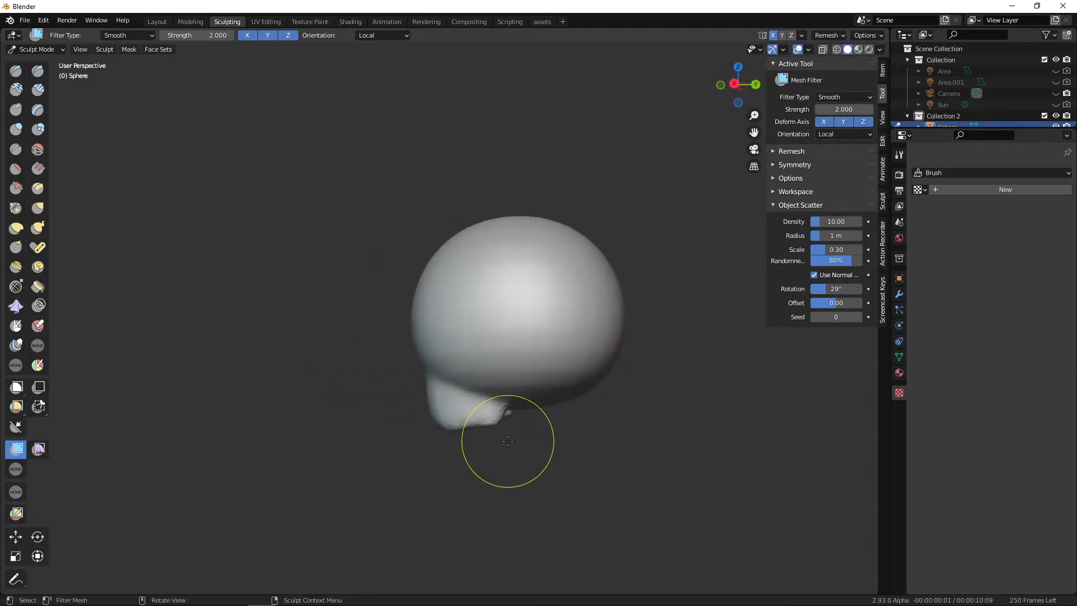
{"action": "key", "text": "KP_3"}
{"action": "left_click_drag", "start_coordinate": [512, 413], "coordinate": [465, 379]}
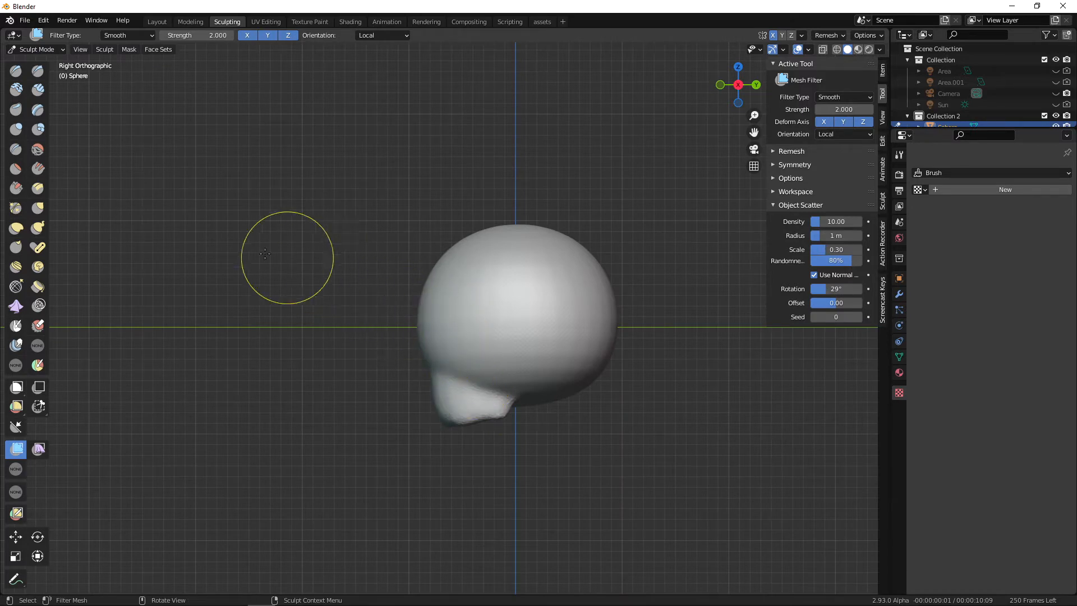
Push back the forehead and shape the face profile in side view using Elastic Deform with a 96 px radius.
{"action": "key", "text": "g"}
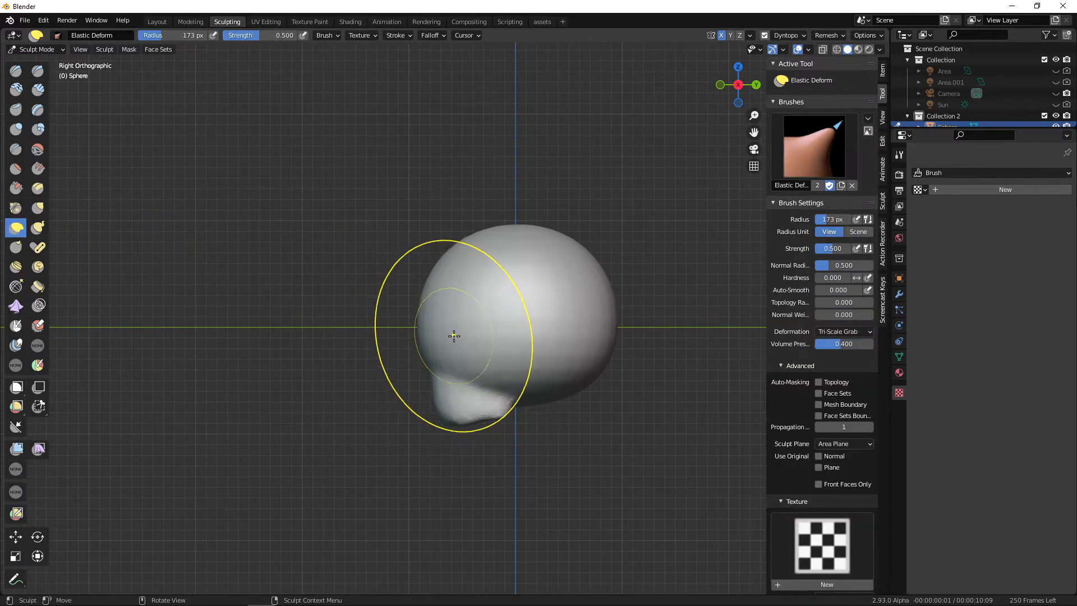
{"action": "key", "text": "f"}
{"action": "left_click", "coordinate": [411, 335]}
{"action": "mouse_move", "coordinate": [419, 321]}
{"action": "left_mouse_down"}
{"action": "mouse_move", "coordinate": [432, 385]}
{"action": "mouse_move", "coordinate": [416, 375]}
{"action": "left_mouse_up"}
{"action": "left_click_drag", "start_coordinate": [426, 298], "coordinate": [460, 300]}
{"action": "left_click_drag", "start_coordinate": [446, 264], "coordinate": [456, 268]}
{"action": "mouse_move", "coordinate": [450, 354]}
{"action": "middle_mouse_down"}
{"action": "mouse_move", "coordinate": [532, 346]}
{"action": "mouse_move", "coordinate": [478, 362]}
{"action": "middle_mouse_up"}
{"action": "key", "text": "KP_3"}
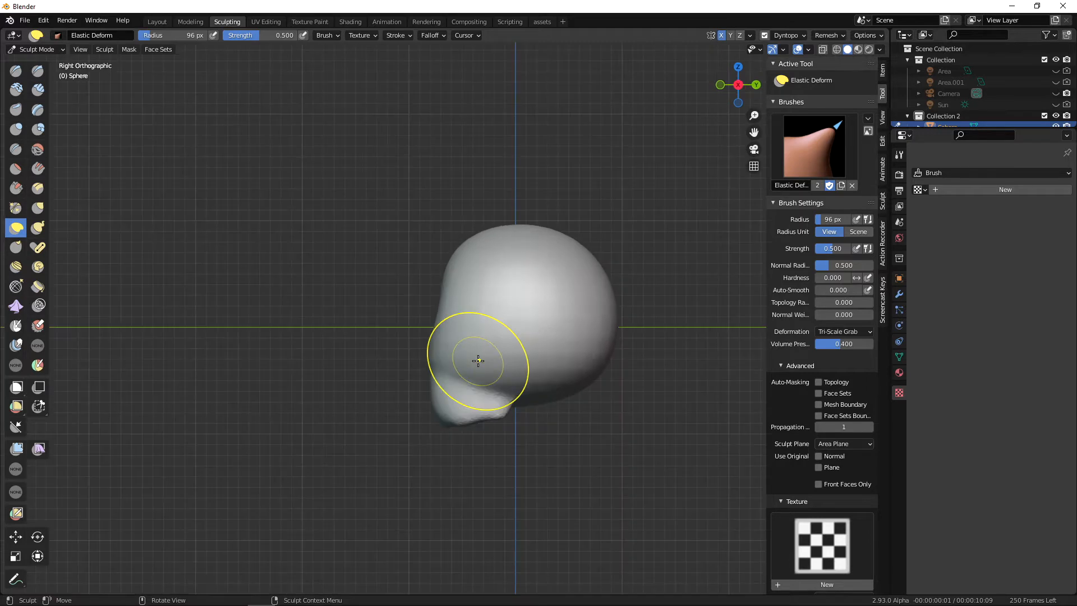
Adjust the upper jaw and cheek area using Elastic Deform with a 77 px radius.
{"action": "key", "text": "bracketleft"}
{"action": "key", "text": "bracketleft"}
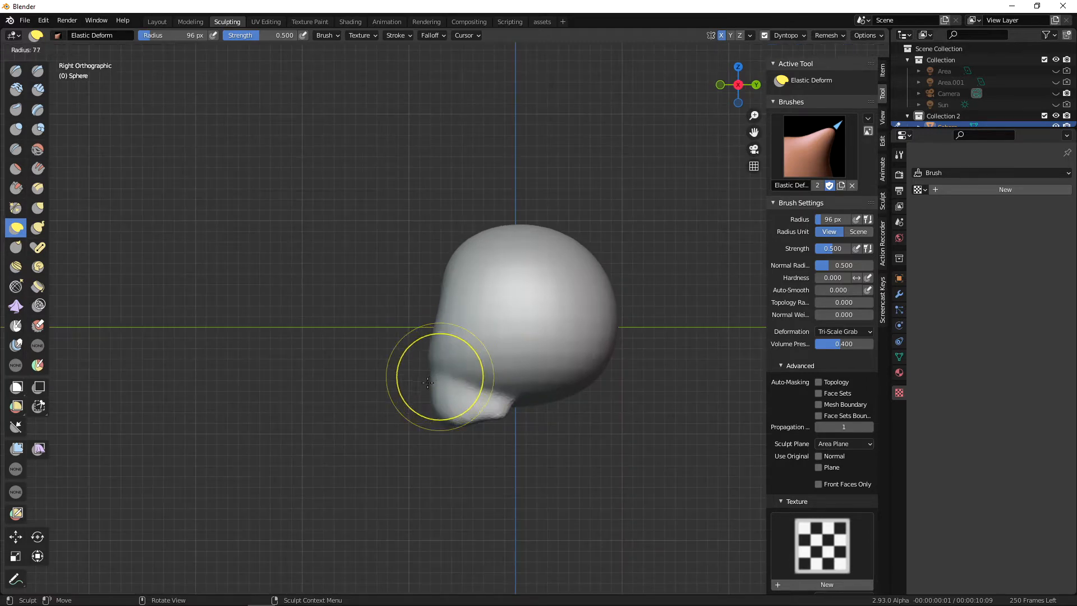
{"action": "left_click_drag", "start_coordinate": [433, 372], "coordinate": [455, 384]}
{"action": "middle_click_drag", "start_coordinate": [456, 386], "coordinate": [577, 389]}
{"action": "left_click_drag", "start_coordinate": [455, 365], "coordinate": [456, 355]}
{"action": "mouse_move", "coordinate": [545, 388]}
{"action": "middle_mouse_down"}
{"action": "mouse_move", "coordinate": [439, 379]}
{"action": "mouse_move", "coordinate": [543, 393]}
{"action": "middle_mouse_up"}
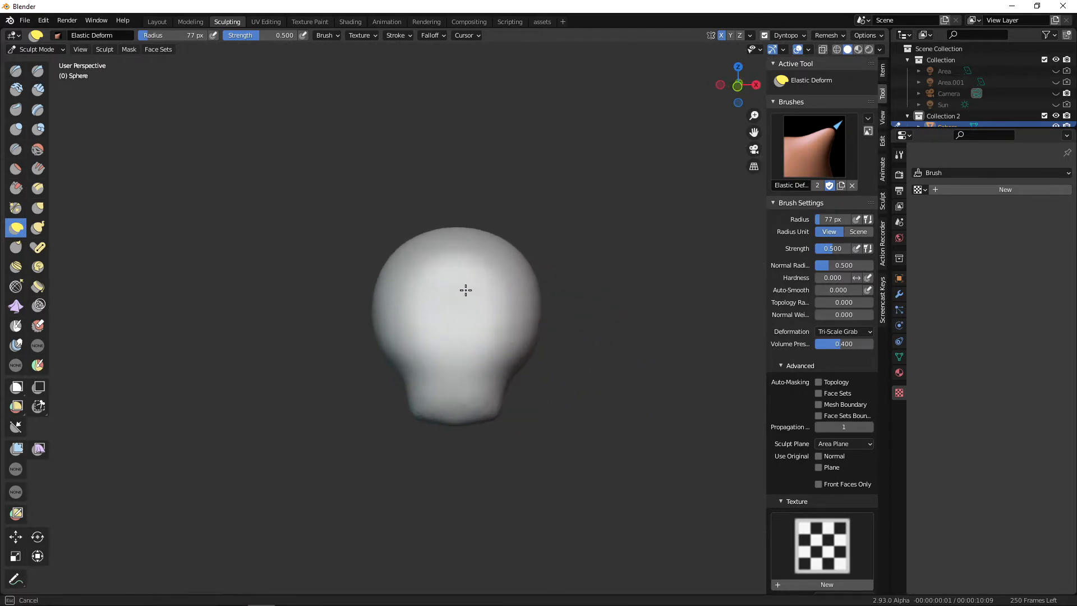
Carve both eye sockets and the hollows at the temples using the Draw brush with a 56 px radius and strength 0.833.
{"action": "mouse_move", "coordinate": [521, 340]}
{"action": "middle_mouse_down"}
{"action": "mouse_move", "coordinate": [517, 332]}
{"action": "mouse_move", "coordinate": [546, 357]}
{"action": "middle_mouse_up"}
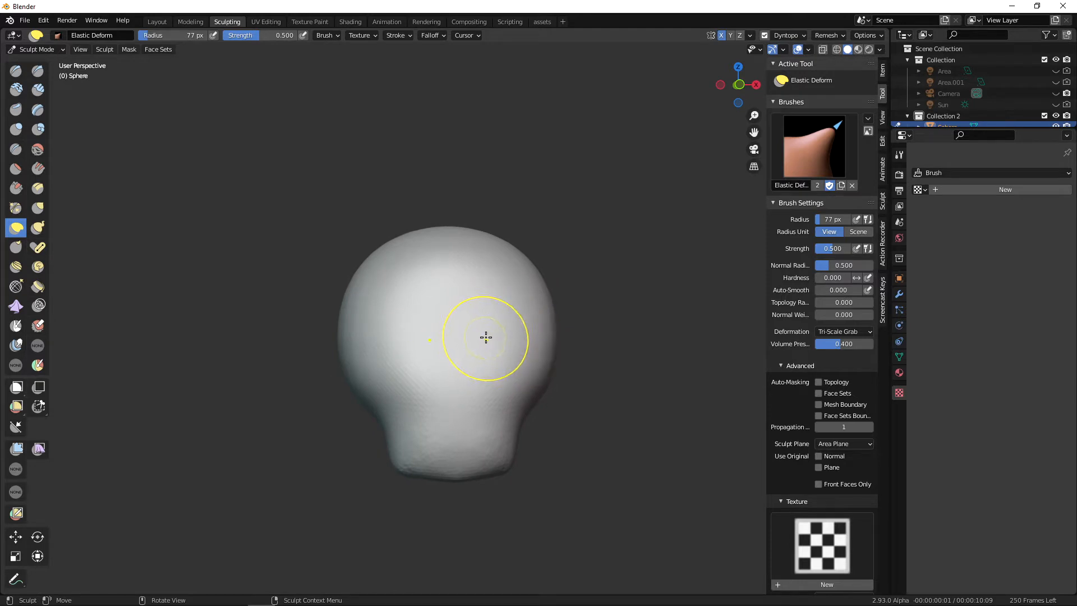
{"action": "key", "text": "x"}
{"action": "left_click_drag", "start_coordinate": [506, 336], "coordinate": [497, 335], "text": "alt"}
{"action": "key", "text": "f"}
{"action": "left_click", "coordinate": [506, 334]}
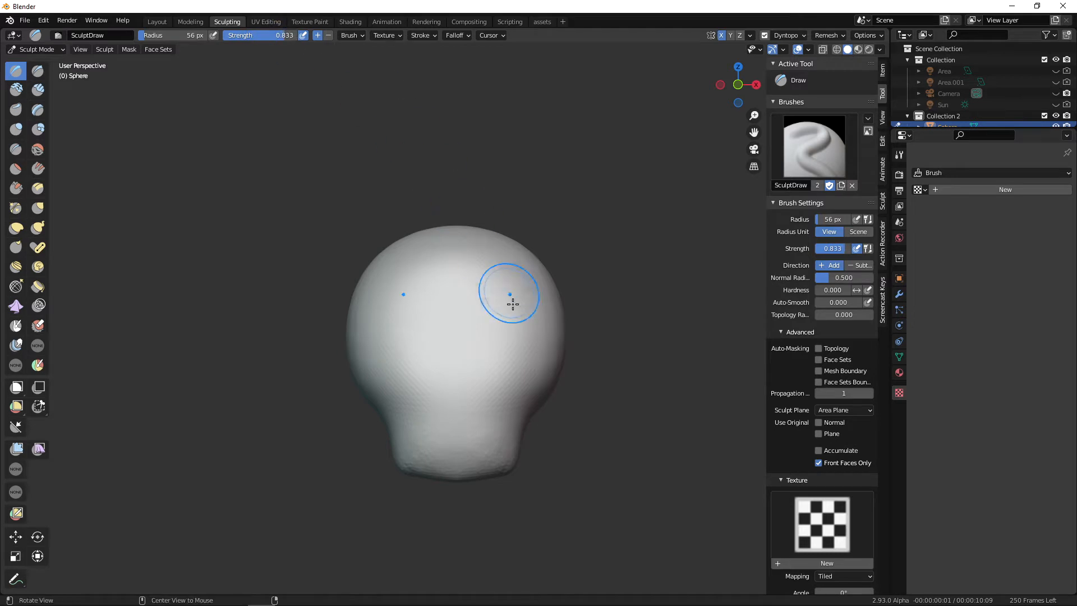
{"action": "mouse_move", "coordinate": [512, 303]}
{"action": "left_mouse_down"}
{"action": "mouse_move", "coordinate": [493, 337]}
{"action": "mouse_move", "coordinate": [509, 319]}
{"action": "mouse_move", "coordinate": [498, 311]}
{"action": "mouse_move", "coordinate": [524, 348]}
{"action": "mouse_move", "coordinate": [493, 320]}
{"action": "mouse_move", "coordinate": [501, 310]}
{"action": "left_mouse_up"}
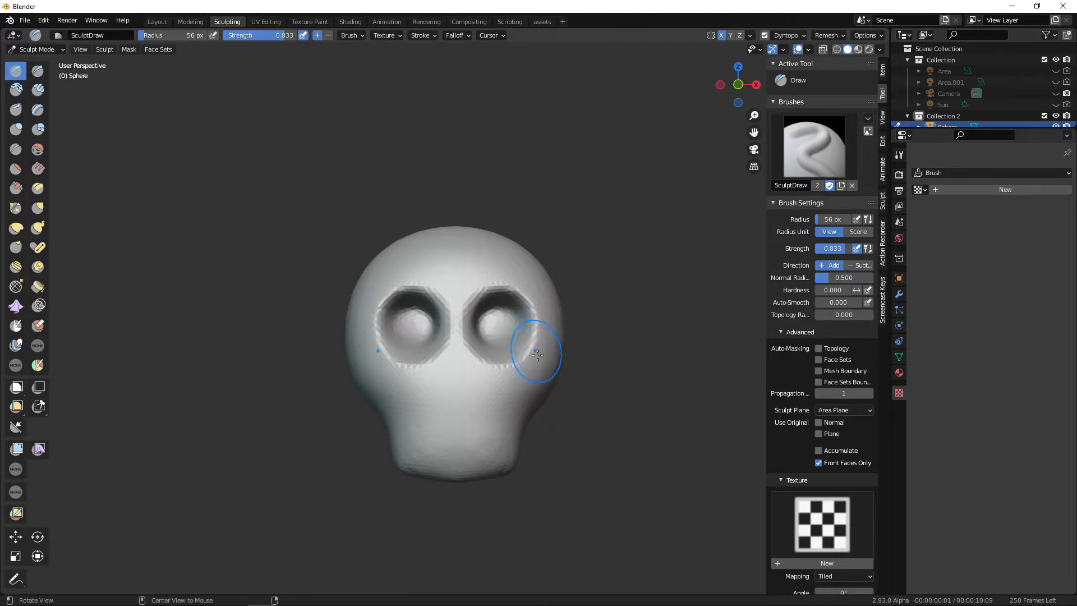
{"action": "mouse_move", "coordinate": [537, 355]}
{"action": "middle_mouse_down"}
{"action": "mouse_move", "coordinate": [516, 370]}
{"action": "mouse_move", "coordinate": [502, 324]}
{"action": "middle_mouse_up"}
{"action": "left_click_drag", "start_coordinate": [502, 323], "coordinate": [495, 317]}
{"action": "mouse_move", "coordinate": [510, 338]}
{"action": "middle_mouse_down"}
{"action": "mouse_move", "coordinate": [439, 356]}
{"action": "mouse_move", "coordinate": [516, 355]}
{"action": "mouse_move", "coordinate": [522, 344]}
{"action": "mouse_move", "coordinate": [452, 356]}
{"action": "mouse_move", "coordinate": [508, 351]}
{"action": "mouse_move", "coordinate": [561, 321]}
{"action": "middle_mouse_up"}
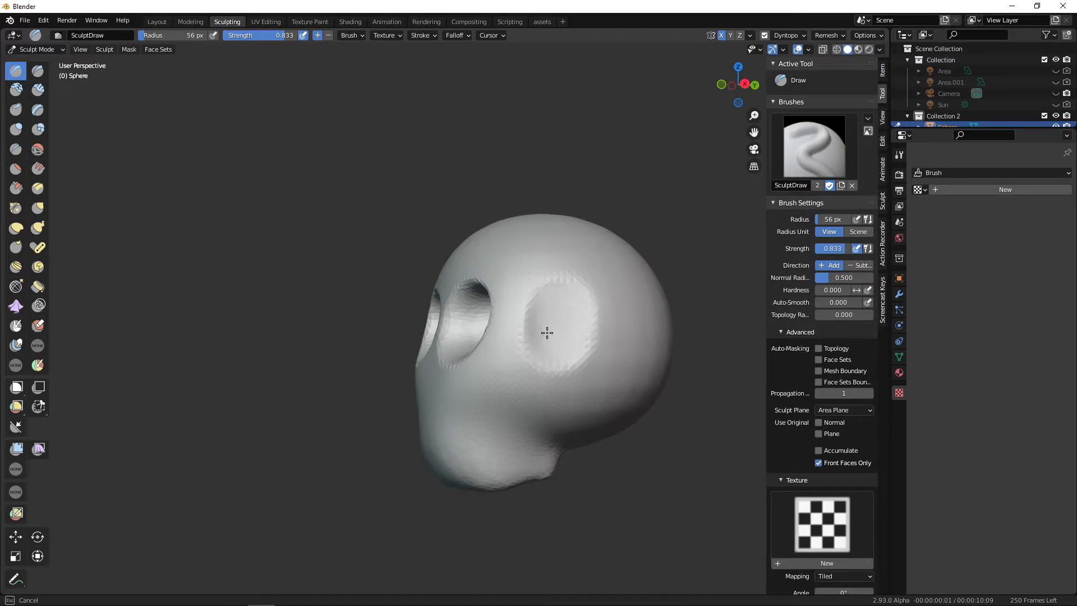
Build up the cheekbones below the eye sockets and back toward the temples using the Draw brush with a 47 px radius.
{"action": "left_click_drag", "start_coordinate": [529, 388], "coordinate": [564, 392], "text": "alt"}
{"action": "key", "text": "f"}
{"action": "left_click", "coordinate": [525, 397]}
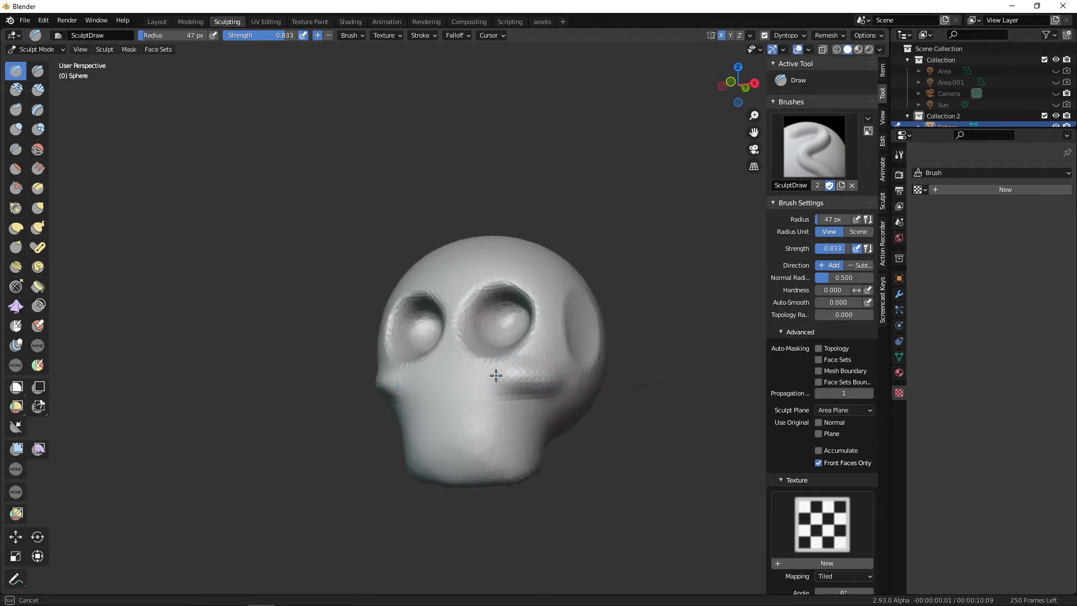
{"action": "mouse_move", "coordinate": [549, 390]}
{"action": "left_mouse_down", "text": "alt"}
{"action": "mouse_move", "coordinate": [508, 380]}
{"action": "mouse_move", "coordinate": [532, 365]}
{"action": "left_mouse_up", "text": "alt"}
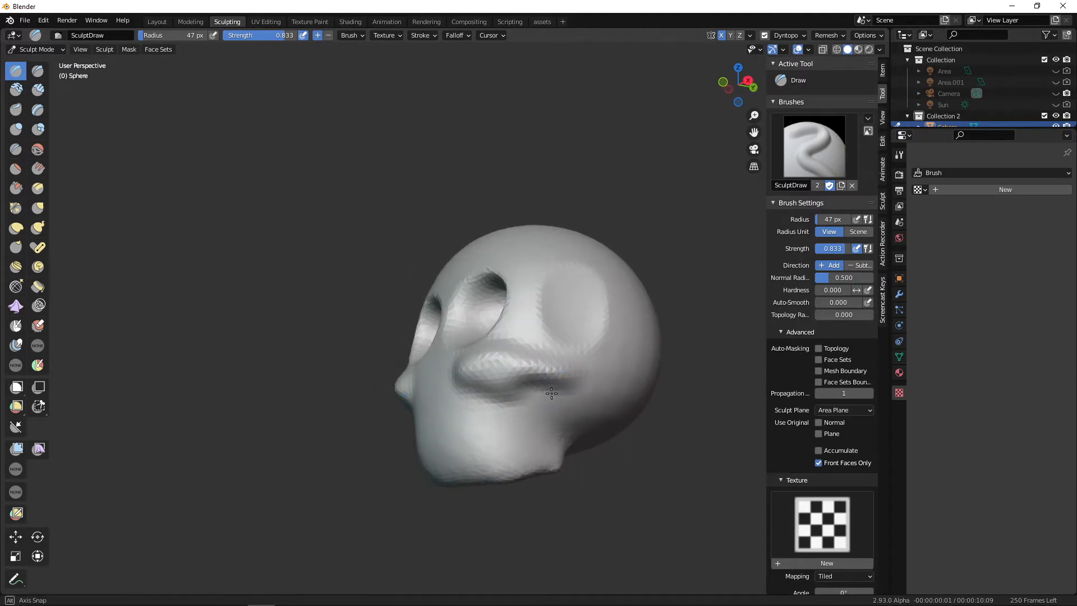
{"action": "middle_click_drag", "start_coordinate": [551, 394], "coordinate": [520, 400]}
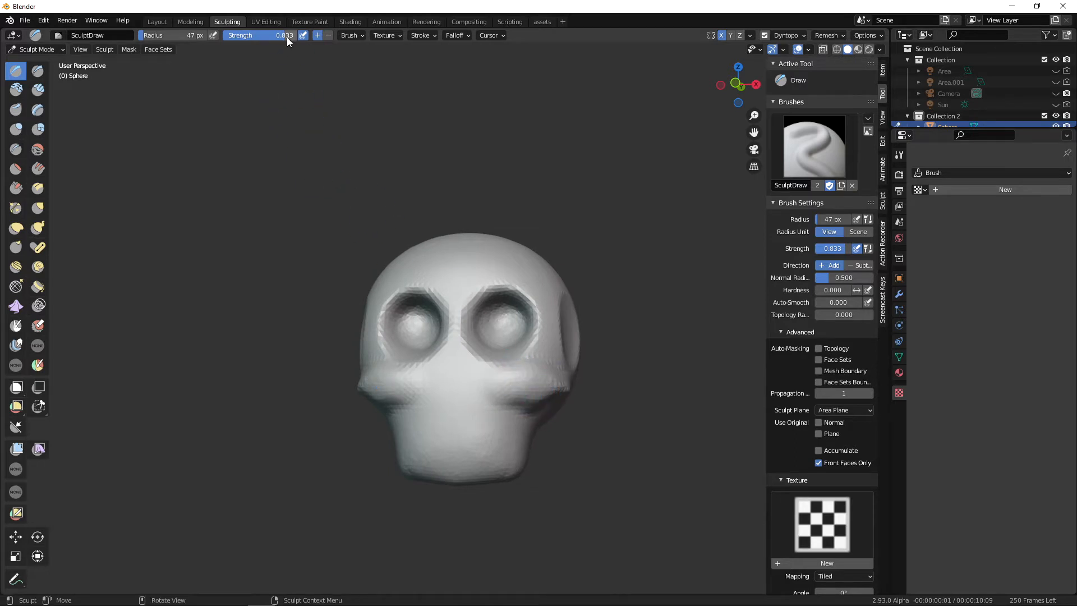
Build up the brow ridges and the rims around the eye sockets using the Draw brush at strength 0.537.
{"action": "mouse_move", "coordinate": [494, 254]}
{"action": "middle_mouse_down"}
{"action": "mouse_move", "coordinate": [511, 359]}
{"action": "mouse_move", "coordinate": [560, 372]}
{"action": "mouse_move", "coordinate": [548, 355]}
{"action": "mouse_move", "coordinate": [536, 377]}
{"action": "mouse_move", "coordinate": [504, 358]}
{"action": "middle_mouse_up"}
{"action": "mouse_move", "coordinate": [475, 320]}
{"action": "middle_mouse_down"}
{"action": "mouse_move", "coordinate": [543, 368]}
{"action": "mouse_move", "coordinate": [462, 337]}
{"action": "mouse_move", "coordinate": [504, 344]}
{"action": "mouse_move", "coordinate": [525, 329]}
{"action": "mouse_move", "coordinate": [510, 387]}
{"action": "mouse_move", "coordinate": [543, 362]}
{"action": "mouse_move", "coordinate": [397, 337]}
{"action": "mouse_move", "coordinate": [462, 413]}
{"action": "mouse_move", "coordinate": [527, 405]}
{"action": "middle_mouse_up"}
{"action": "mouse_move", "coordinate": [563, 361]}
{"action": "left_mouse_down", "text": "alt"}
{"action": "mouse_move", "coordinate": [514, 381]}
{"action": "mouse_move", "coordinate": [550, 404]}
{"action": "mouse_move", "coordinate": [595, 395]}
{"action": "left_mouse_up", "text": "alt"}
{"action": "mouse_move", "coordinate": [558, 333]}
{"action": "left_mouse_down", "text": "alt"}
{"action": "mouse_move", "coordinate": [551, 344]}
{"action": "mouse_move", "coordinate": [576, 391]}
{"action": "mouse_move", "coordinate": [572, 317]}
{"action": "mouse_move", "coordinate": [587, 335]}
{"action": "left_mouse_up", "text": "alt"}
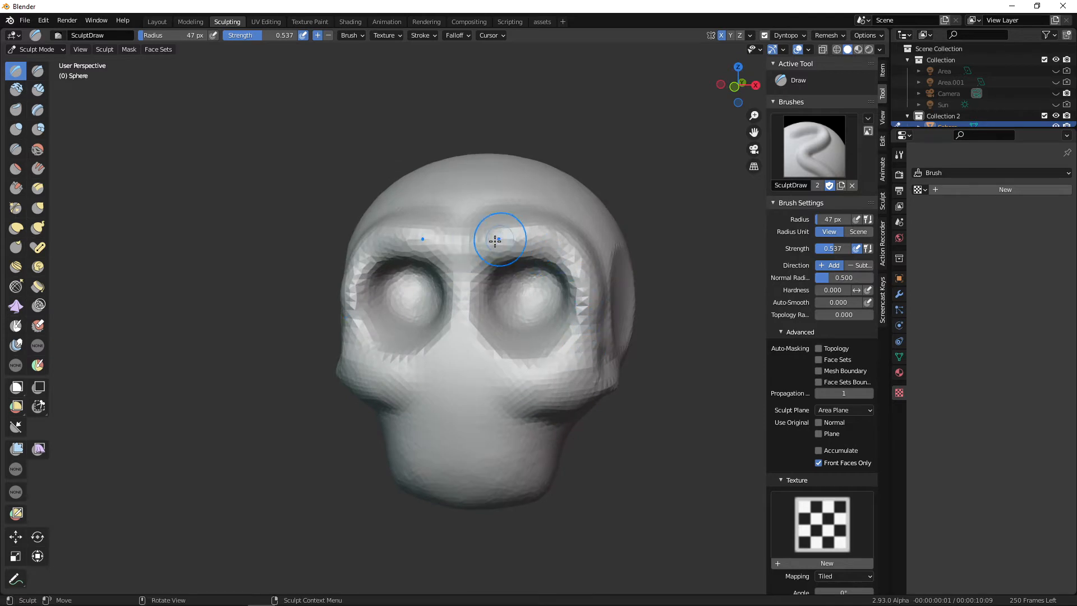
{"action": "mouse_move", "coordinate": [481, 305]}
{"action": "left_mouse_down", "text": "alt"}
{"action": "mouse_move", "coordinate": [443, 341]}
{"action": "mouse_move", "coordinate": [478, 378]}
{"action": "mouse_move", "coordinate": [506, 315]}
{"action": "left_mouse_up", "text": "alt"}
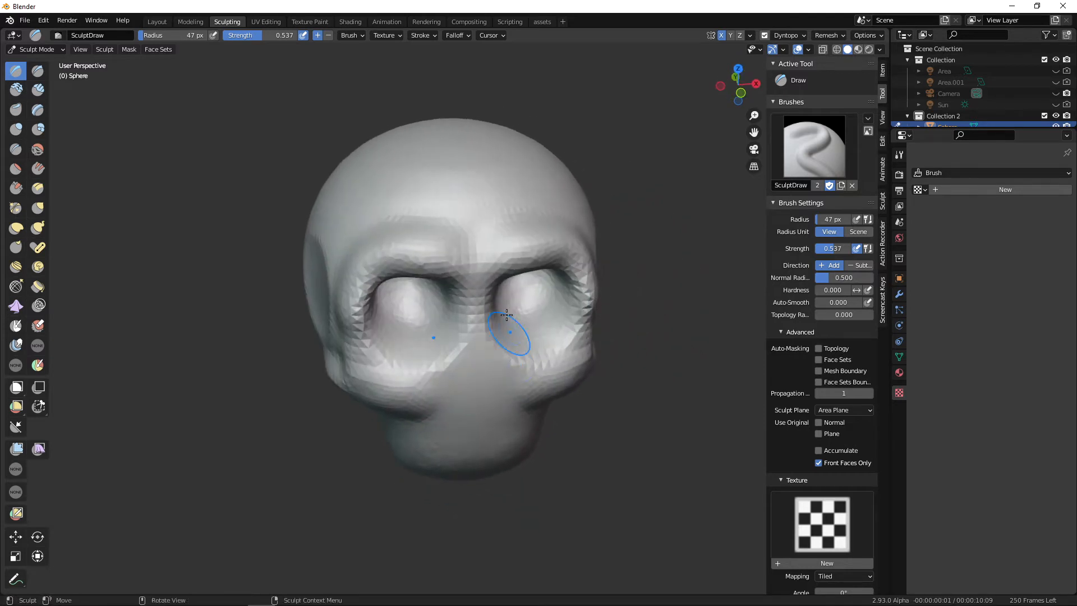
{"action": "mouse_move", "coordinate": [393, 224]}
{"action": "left_mouse_down", "text": "alt"}
{"action": "mouse_move", "coordinate": [517, 276]}
{"action": "mouse_move", "coordinate": [497, 243]}
{"action": "mouse_move", "coordinate": [604, 318]}
{"action": "mouse_move", "coordinate": [594, 388]}
{"action": "mouse_move", "coordinate": [586, 361]}
{"action": "mouse_move", "coordinate": [578, 369]}
{"action": "left_mouse_up", "text": "alt"}
{"action": "left_click_drag", "start_coordinate": [514, 305], "coordinate": [507, 341], "text": "alt"}
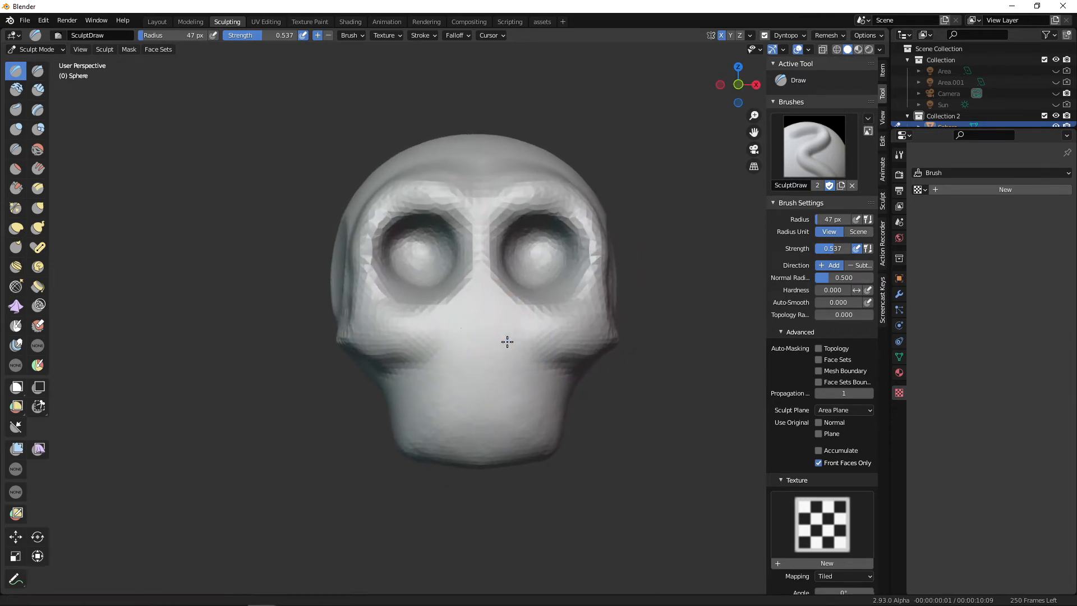
{"action": "middle_click_drag", "start_coordinate": [507, 341], "coordinate": [505, 342]}
Carve a triangular nasal cavity between and below the eye sockets using the Crease brush with a 26 px radius.
{"action": "key", "text": "shift+c"}
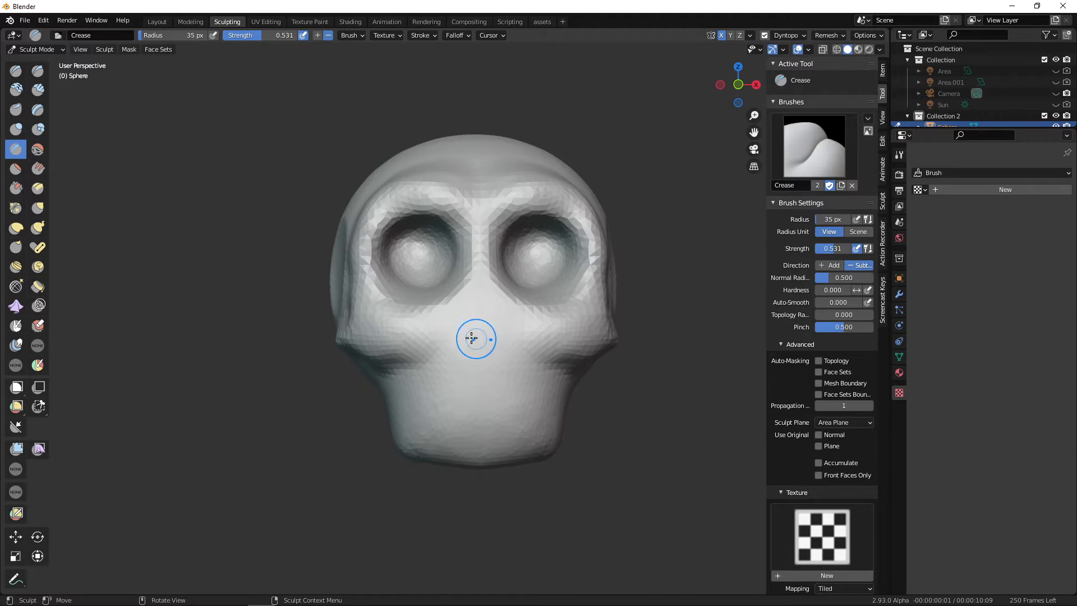
{"action": "key", "text": "f"}
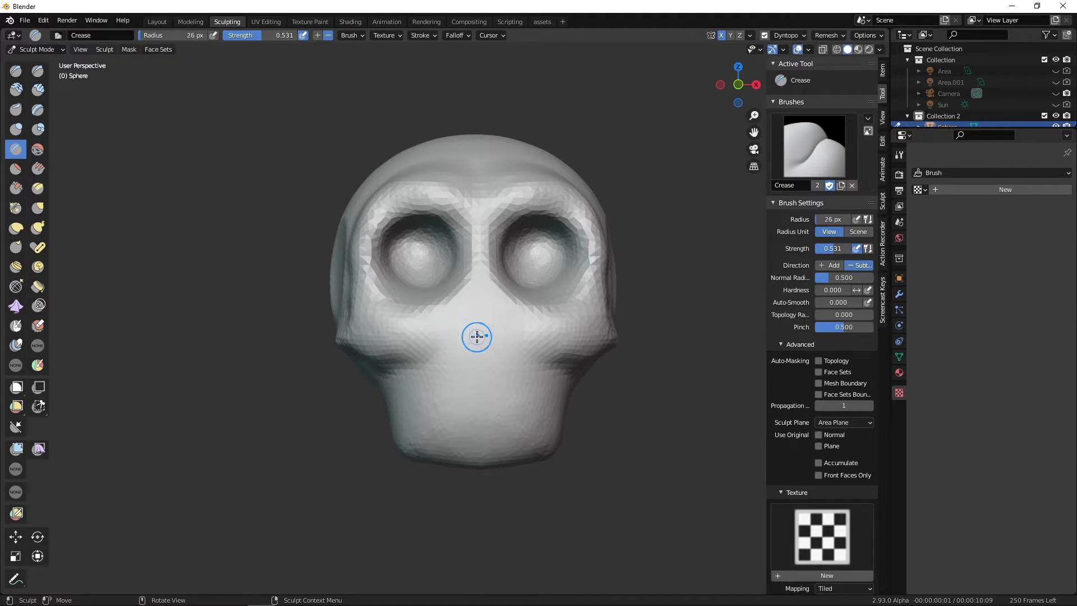
{"action": "left_click_drag", "start_coordinate": [477, 305], "coordinate": [474, 319]}
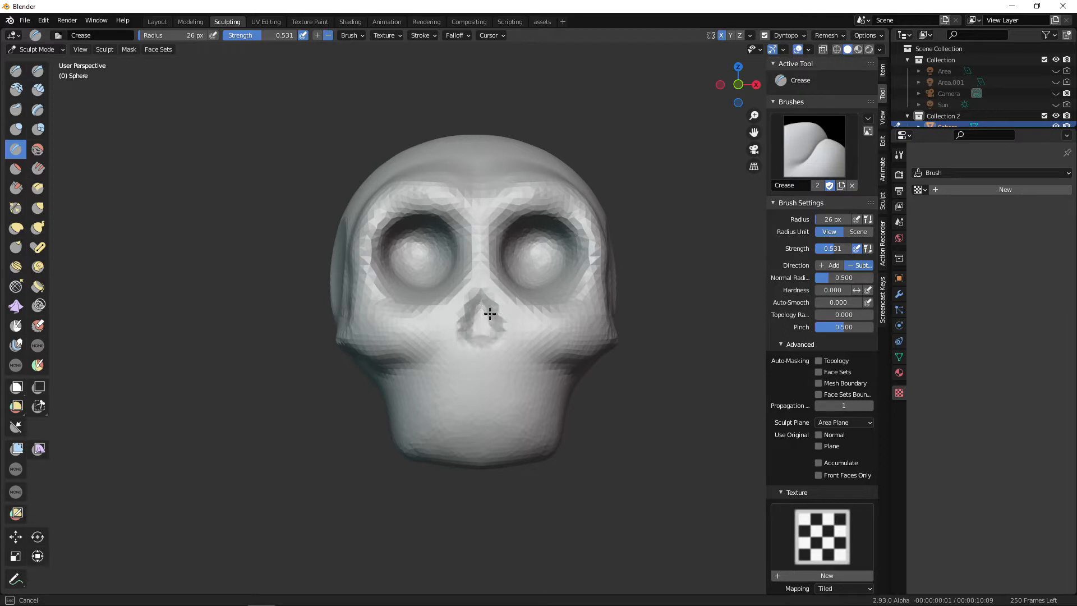
{"action": "left_click_drag", "start_coordinate": [482, 308], "coordinate": [499, 328]}
{"action": "mouse_move", "coordinate": [521, 335]}
{"action": "middle_mouse_down"}
{"action": "mouse_move", "coordinate": [474, 365]}
{"action": "mouse_move", "coordinate": [527, 366]}
{"action": "middle_mouse_up"}
{"action": "left_click_drag", "start_coordinate": [483, 306], "coordinate": [479, 317]}
{"action": "middle_click_drag", "start_coordinate": [480, 320], "coordinate": [509, 358]}
Adjust the Dyntopo detailing settings and set the Crease brush radius to 42 px.
{"action": "left_click", "coordinate": [803, 36]}
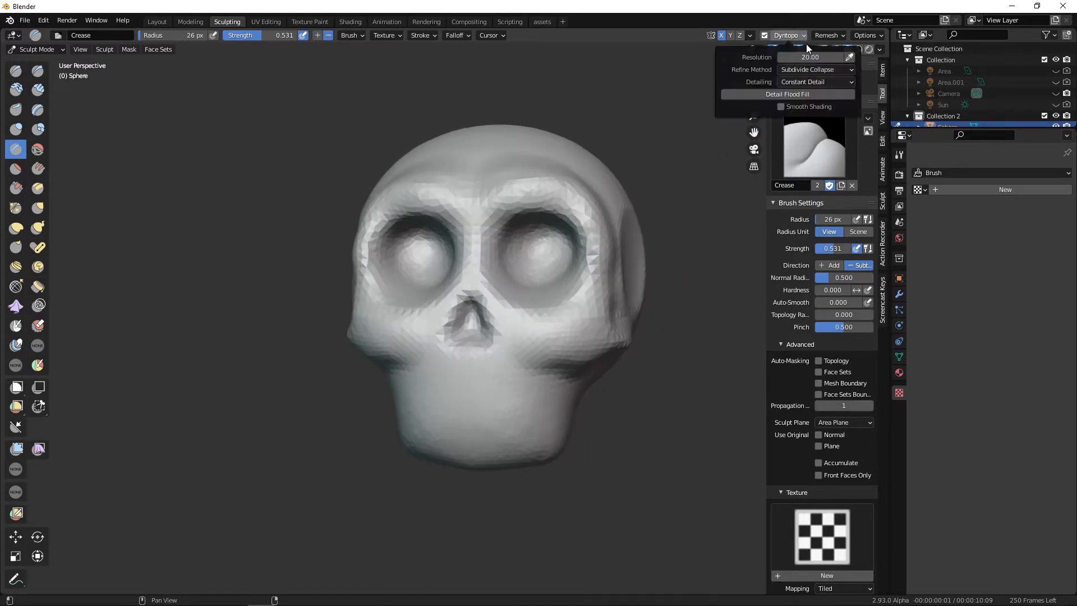
{"action": "left_click", "coordinate": [823, 69]}
{"action": "left_click", "coordinate": [823, 81]}
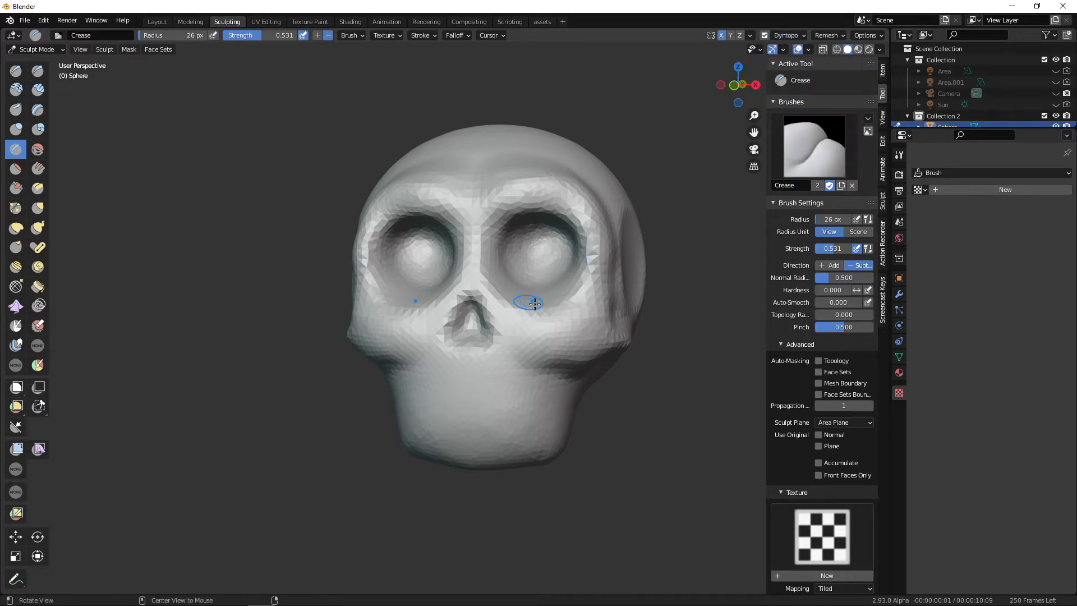
{"action": "scroll", "coordinate": [541, 354], "scroll_direction": "up", "scroll_amount": 3}
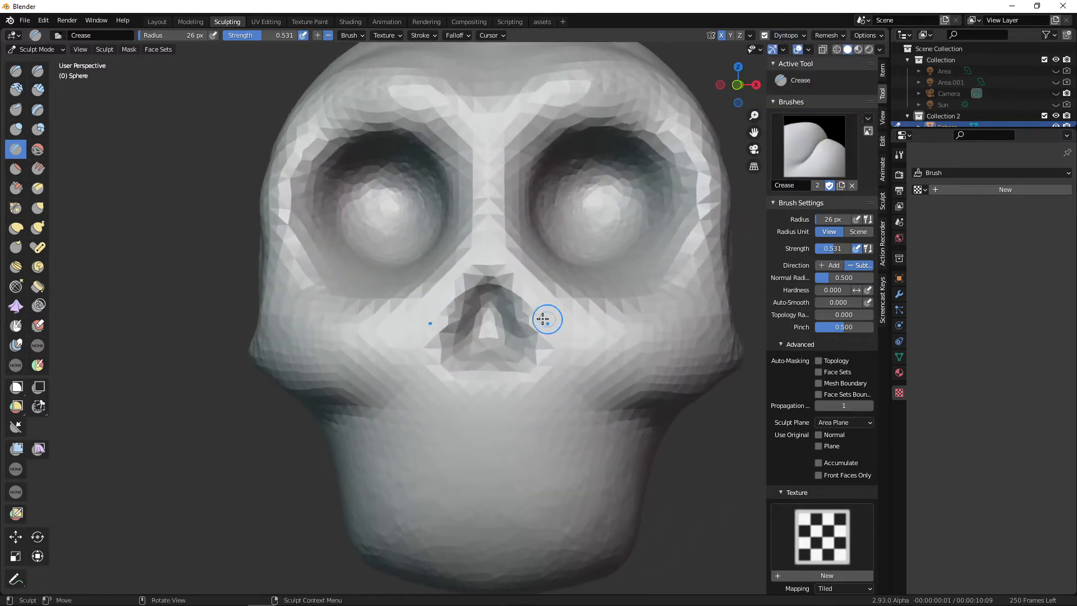
{"action": "key", "text": "f"}
{"action": "left_click", "coordinate": [546, 328]}
{"action": "middle_click_drag", "start_coordinate": [550, 333], "coordinate": [555, 329], "text": "shift"}
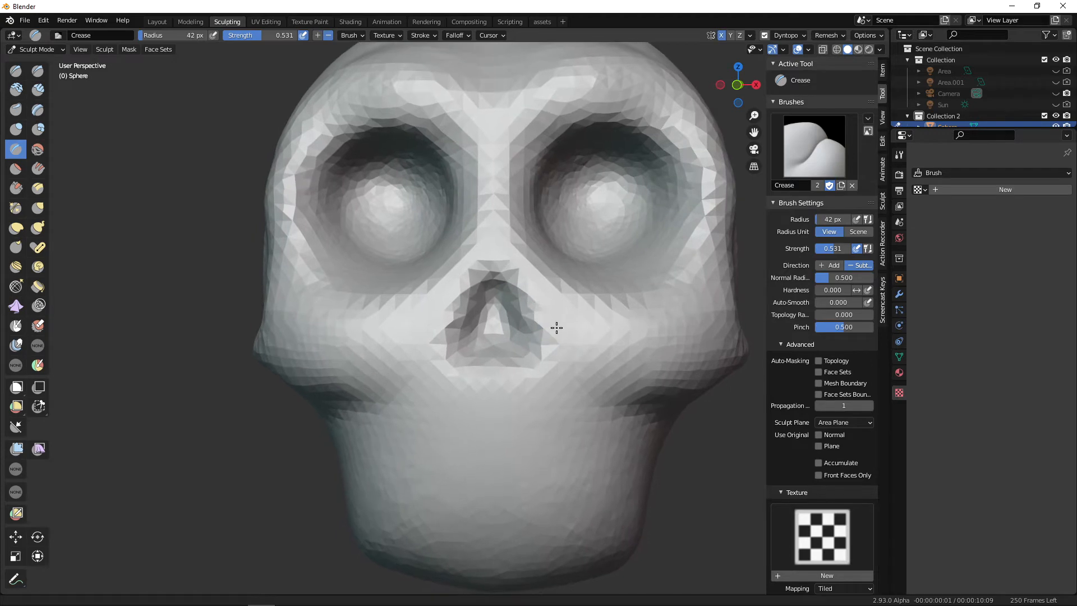
{"action": "left_click", "coordinate": [802, 36]}
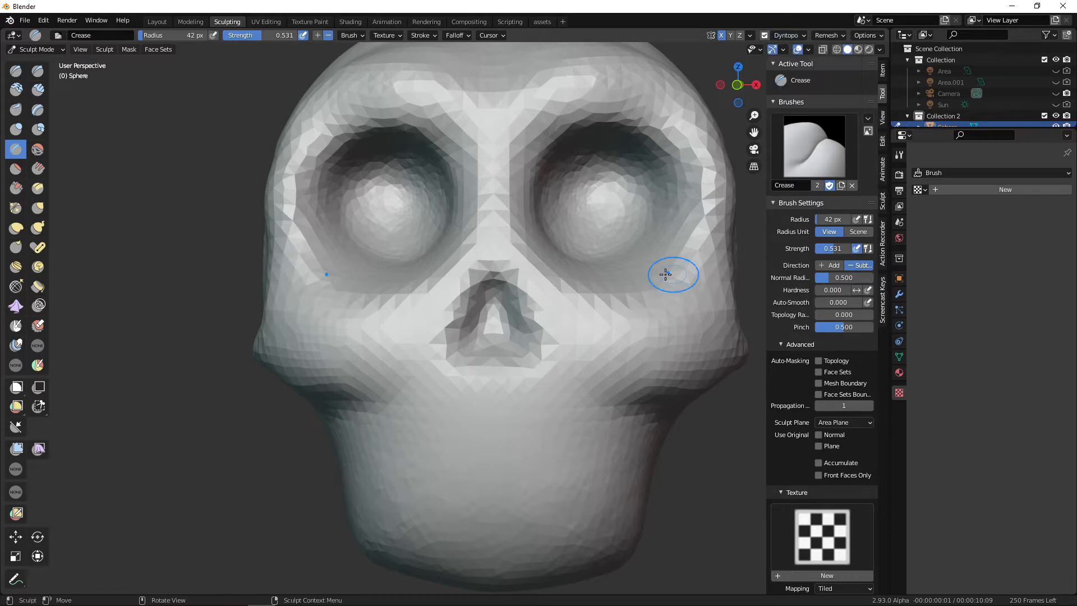
Try Crease strokes on the upper jaw at different zoom levels to compare the Dyntopo detail.
{"action": "scroll", "coordinate": [551, 337], "scroll_direction": "down", "scroll_amount": 3}
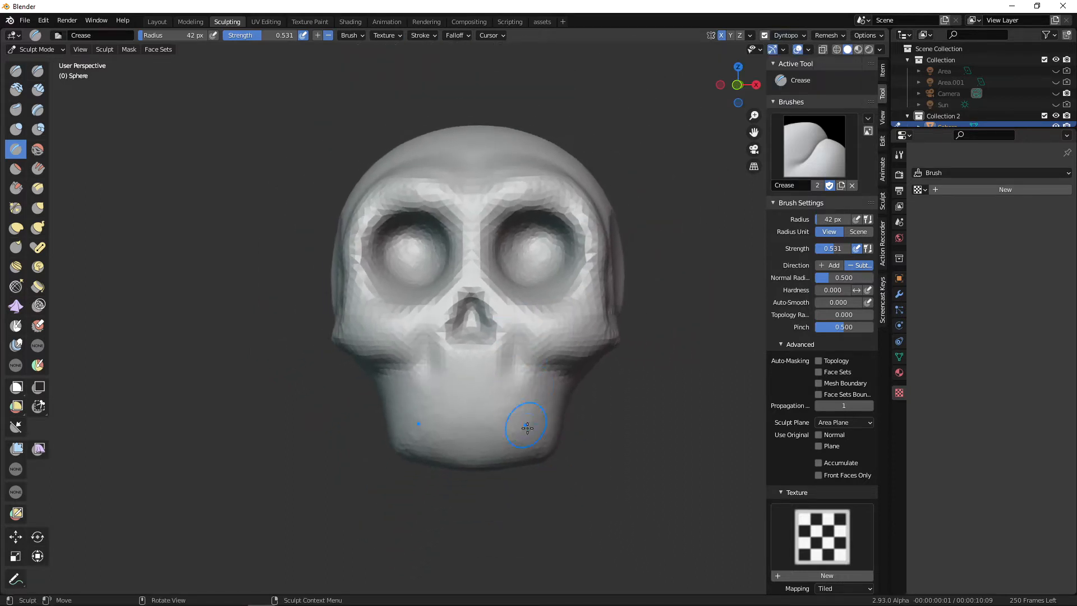
{"action": "middle_click_drag", "start_coordinate": [523, 420], "coordinate": [551, 419]}
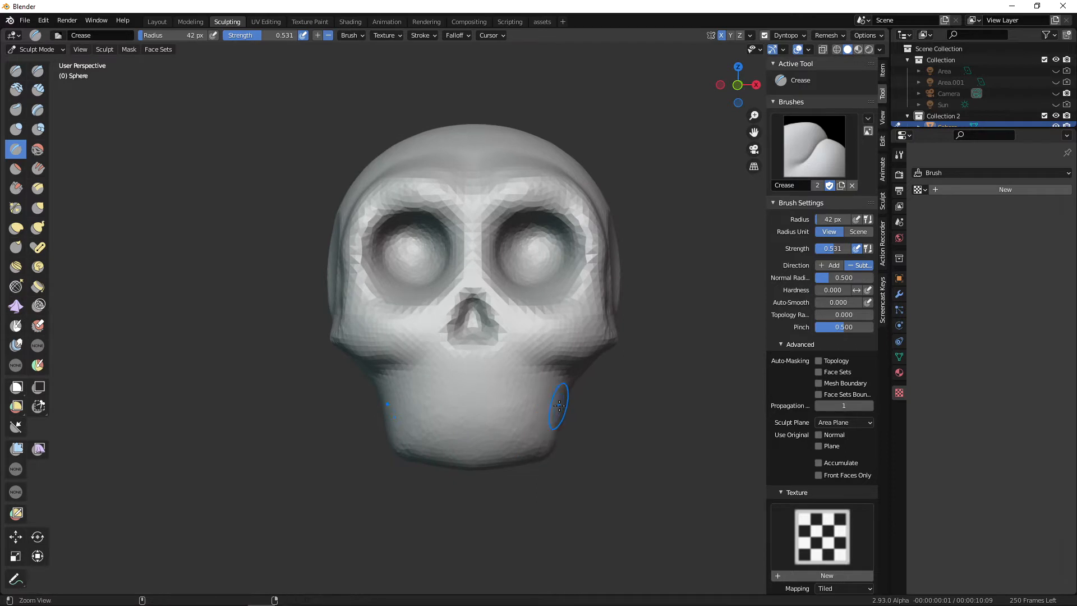
{"action": "scroll", "coordinate": [559, 405], "scroll_direction": "down", "scroll_amount": 2}
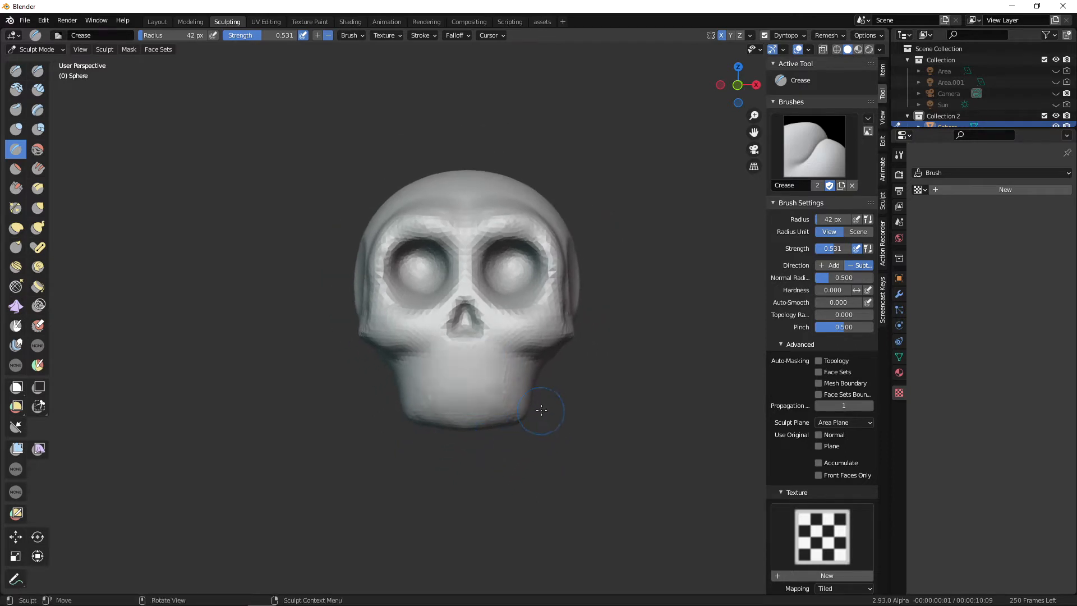
{"action": "scroll", "coordinate": [482, 404], "scroll_direction": "down", "scroll_amount": 2}
{"action": "left_click_drag", "start_coordinate": [464, 366], "coordinate": [482, 373]}
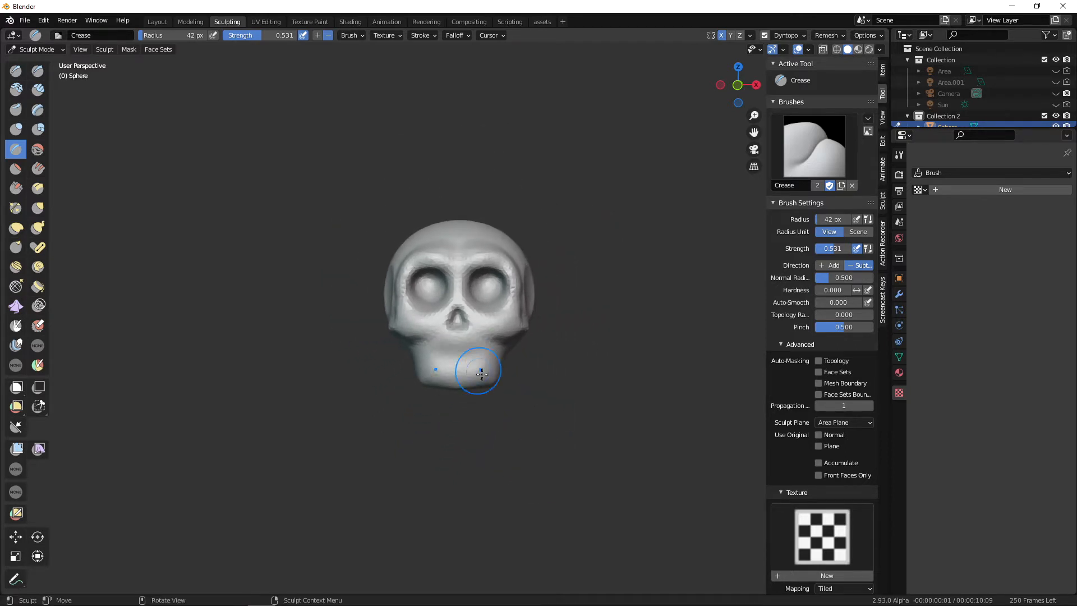
{"action": "scroll", "coordinate": [526, 327], "scroll_direction": "up", "scroll_amount": 6}
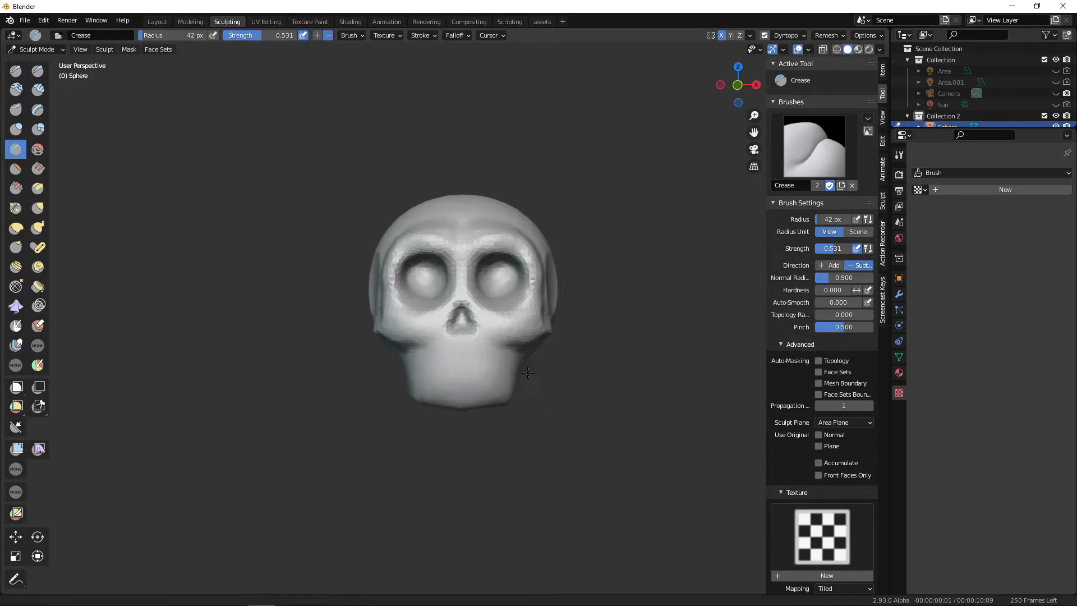
{"action": "scroll", "coordinate": [526, 328], "scroll_direction": "down", "scroll_amount": 2}
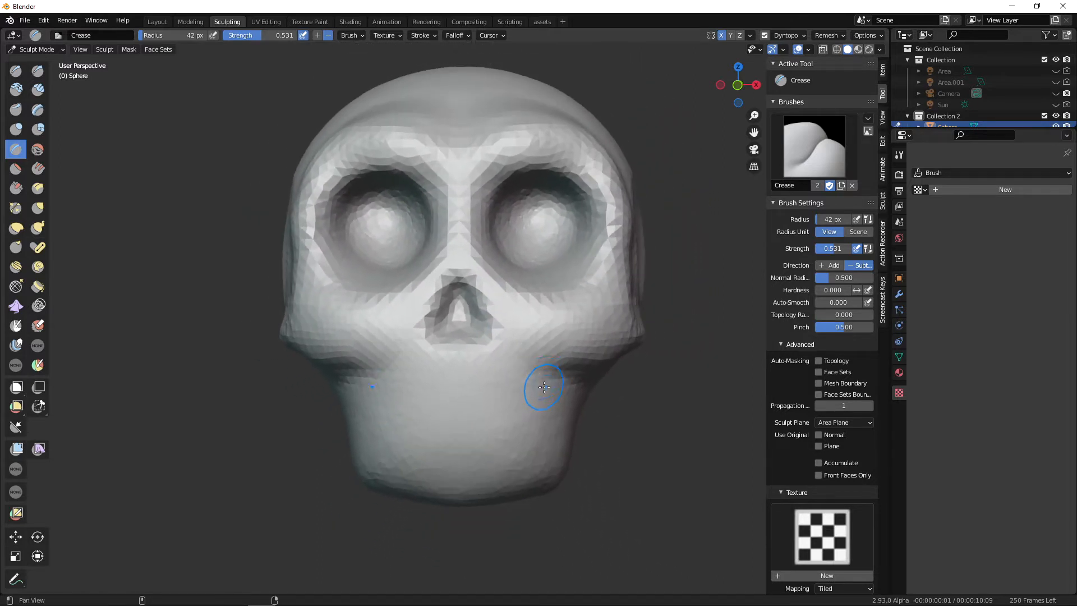
Deepen and round the nasal cavity and form a raised rim around it using the Crease brush with a 34 px radius.
{"action": "left_click_drag", "start_coordinate": [546, 369], "coordinate": [544, 372], "text": "alt"}
{"action": "key", "text": "f"}
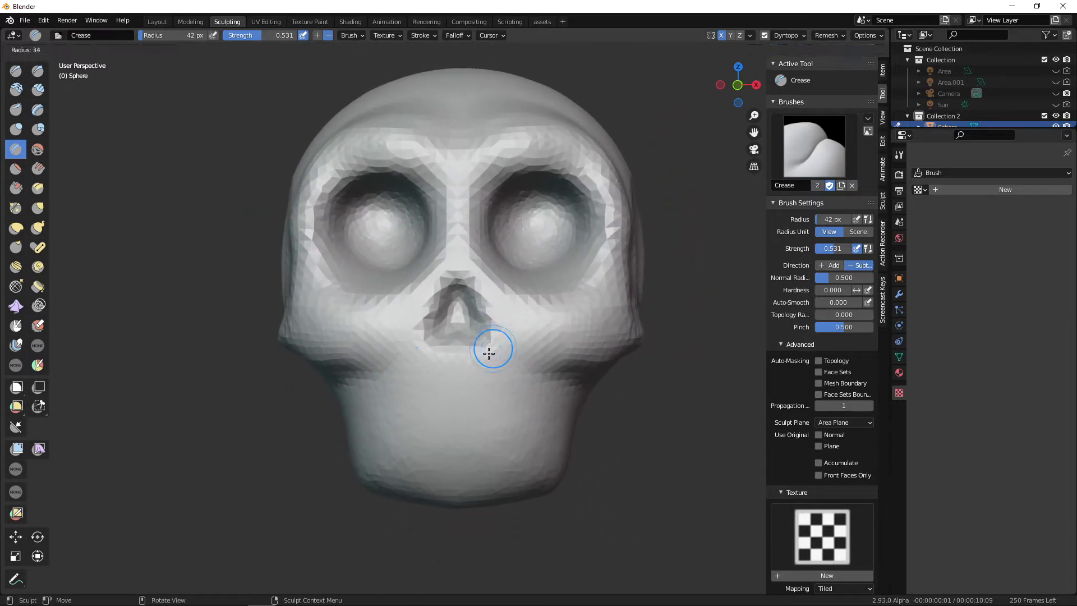
{"action": "left_click", "coordinate": [488, 349]}
{"action": "left_click_drag", "start_coordinate": [457, 311], "coordinate": [457, 296]}
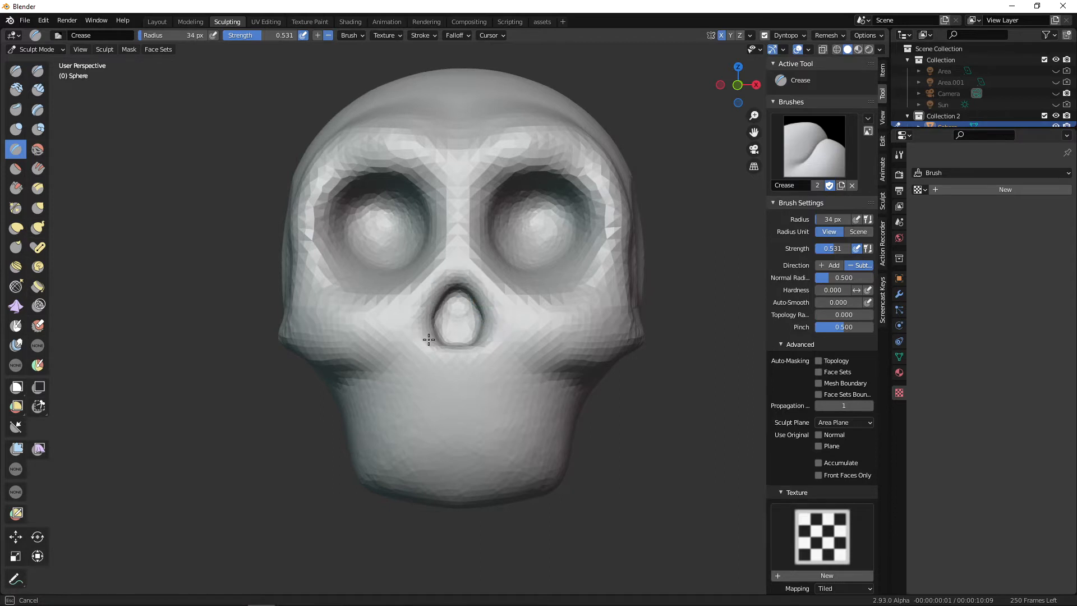
{"action": "mouse_move", "coordinate": [512, 339]}
{"action": "middle_mouse_down"}
{"action": "mouse_move", "coordinate": [479, 337]}
{"action": "mouse_move", "coordinate": [505, 343]}
{"action": "middle_mouse_up"}
{"action": "mouse_move", "coordinate": [461, 271]}
{"action": "left_mouse_down"}
{"action": "mouse_move", "coordinate": [494, 304]}
{"action": "mouse_move", "coordinate": [444, 347]}
{"action": "left_mouse_up"}
{"action": "mouse_move", "coordinate": [503, 329]}
{"action": "middle_mouse_down"}
{"action": "mouse_move", "coordinate": [476, 348]}
{"action": "mouse_move", "coordinate": [544, 381]}
{"action": "mouse_move", "coordinate": [505, 366]}
{"action": "mouse_move", "coordinate": [324, 232]}
{"action": "middle_mouse_up"}
Refine the sides and top of the nasal opening's rim with further Crease strokes.
{"action": "left_click", "coordinate": [16, 71]}
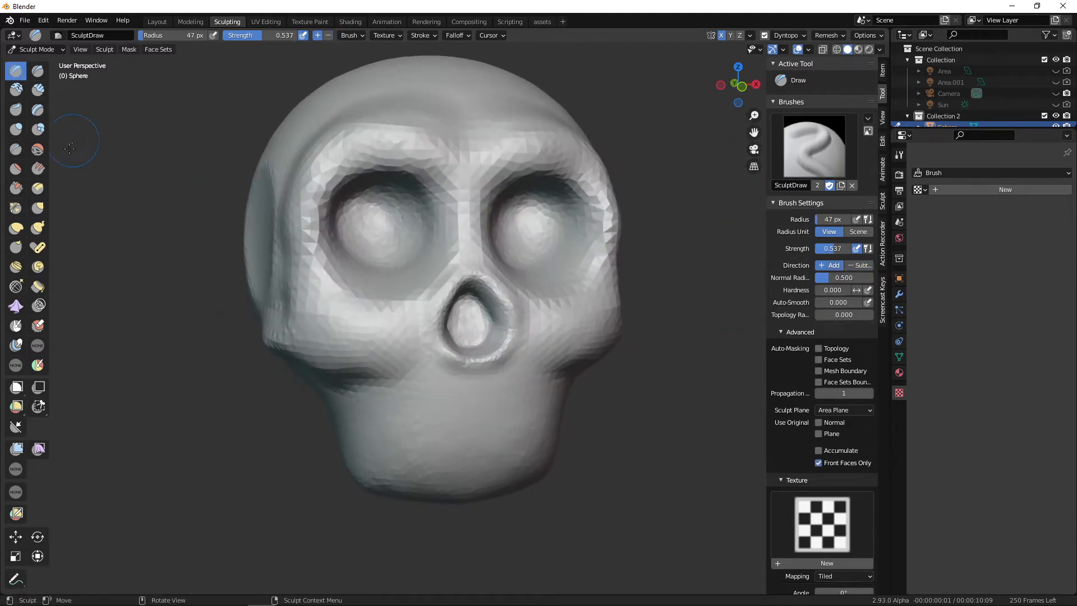
{"action": "left_click", "coordinate": [15, 149]}
{"action": "middle_click_drag", "start_coordinate": [524, 300], "coordinate": [493, 325]}
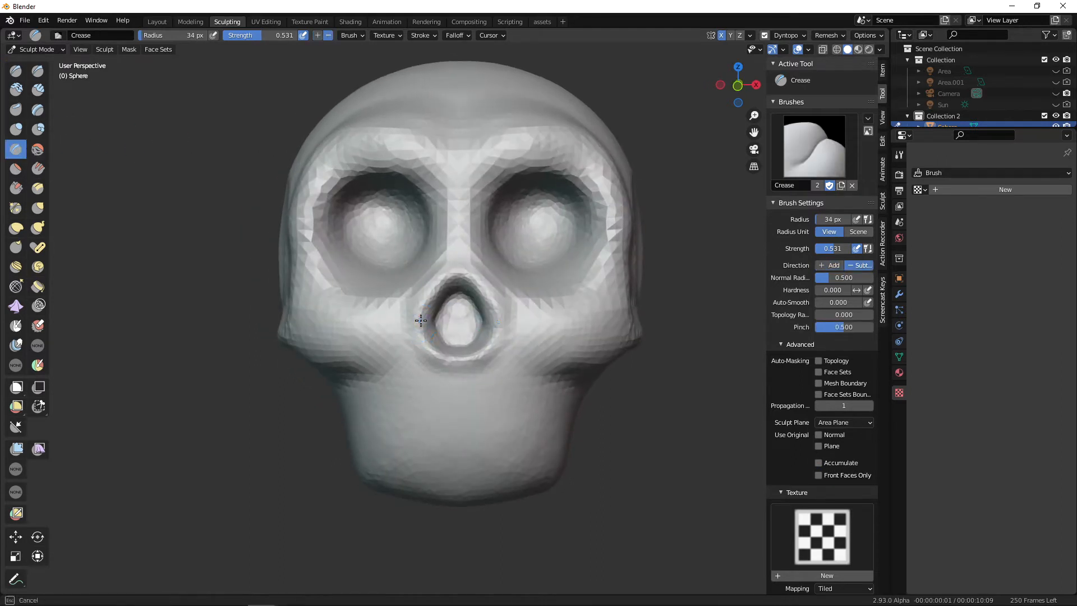
{"action": "mouse_move", "coordinate": [416, 322]}
{"action": "left_mouse_down"}
{"action": "mouse_move", "coordinate": [488, 365]}
{"action": "mouse_move", "coordinate": [512, 317]}
{"action": "left_mouse_up"}
{"action": "mouse_move", "coordinate": [475, 258]}
{"action": "middle_mouse_down"}
{"action": "mouse_move", "coordinate": [478, 337]}
{"action": "mouse_move", "coordinate": [518, 335]}
{"action": "middle_mouse_up"}
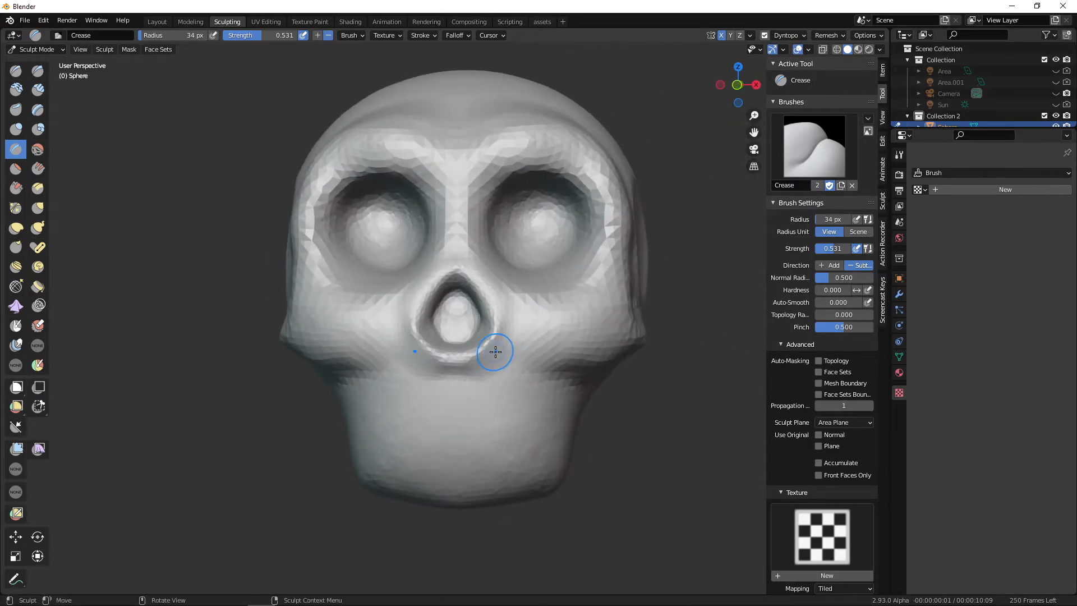
{"action": "key", "text": "f"}
{"action": "left_click", "coordinate": [504, 351]}
Reshape the nasal opening into a narrow triangle with a flatter base using Elastic Deform with a 57 px radius.
{"action": "key", "text": "g"}
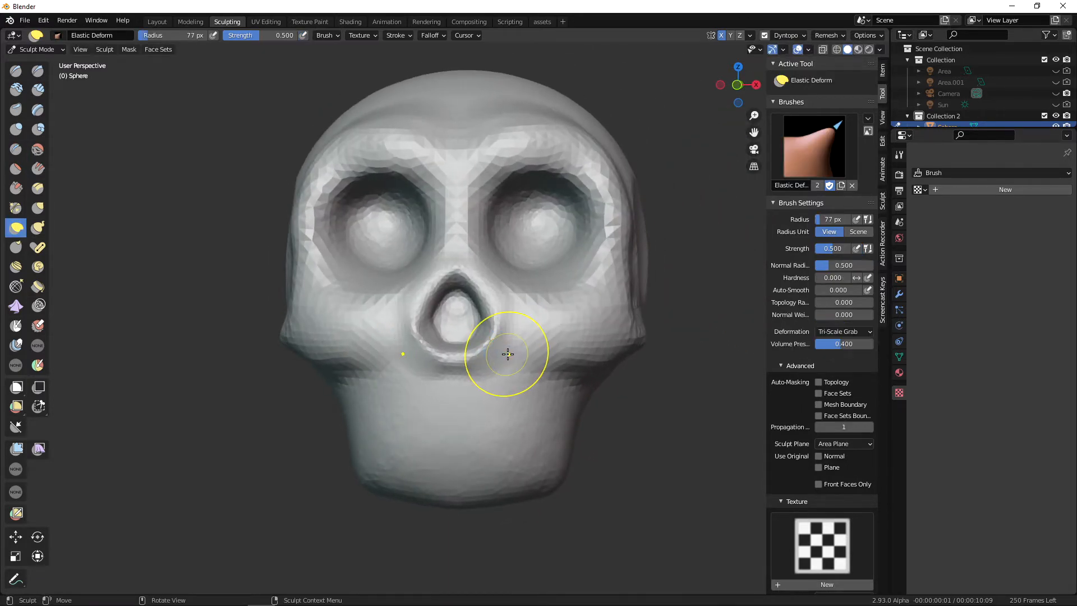
{"action": "key", "text": "f"}
{"action": "left_click", "coordinate": [506, 357]}
{"action": "middle_click_drag", "start_coordinate": [507, 356], "coordinate": [514, 351]}
{"action": "left_click_drag", "start_coordinate": [460, 347], "coordinate": [459, 304]}
{"action": "left_click_drag", "start_coordinate": [497, 339], "coordinate": [496, 336]}
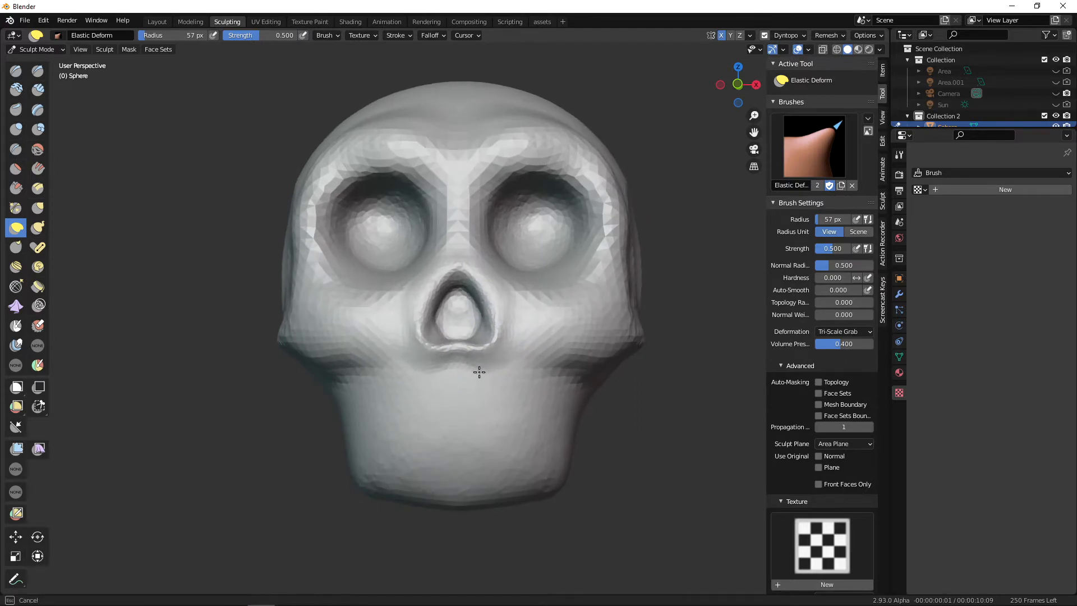
{"action": "mouse_move", "coordinate": [519, 339]}
{"action": "middle_mouse_down"}
{"action": "mouse_move", "coordinate": [529, 329]}
{"action": "mouse_move", "coordinate": [500, 337]}
{"action": "mouse_move", "coordinate": [442, 314]}
{"action": "middle_mouse_up"}
{"action": "left_click_drag", "start_coordinate": [443, 314], "coordinate": [445, 321]}
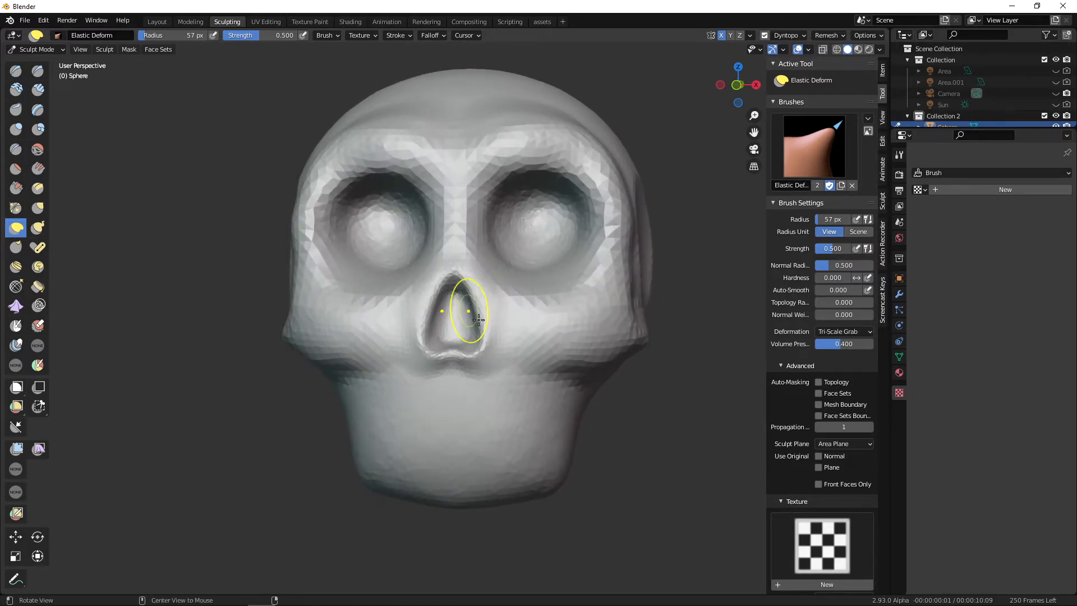
Sharpen the outer edge along the base and sides of the nasal opening using the Crease brush with a 28 px radius.
{"action": "mouse_move", "coordinate": [478, 319]}
{"action": "middle_mouse_down"}
{"action": "mouse_move", "coordinate": [527, 377]}
{"action": "mouse_move", "coordinate": [488, 365]}
{"action": "middle_mouse_up"}
{"action": "key", "text": "shift+c"}
{"action": "key", "text": "f"}
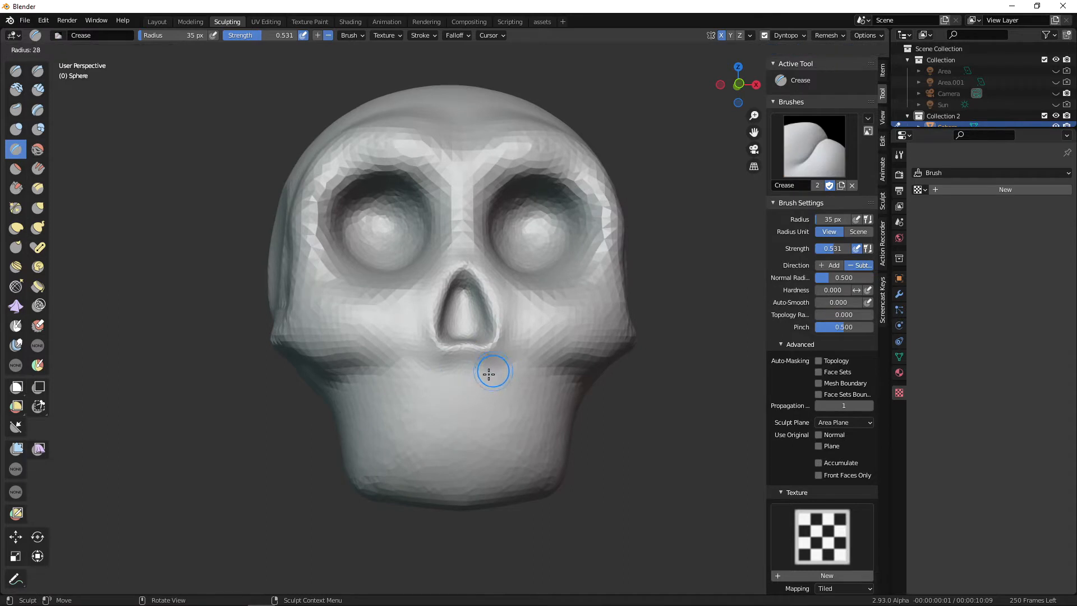
{"action": "left_click", "coordinate": [488, 373]}
{"action": "left_click_drag", "start_coordinate": [476, 353], "coordinate": [506, 325]}
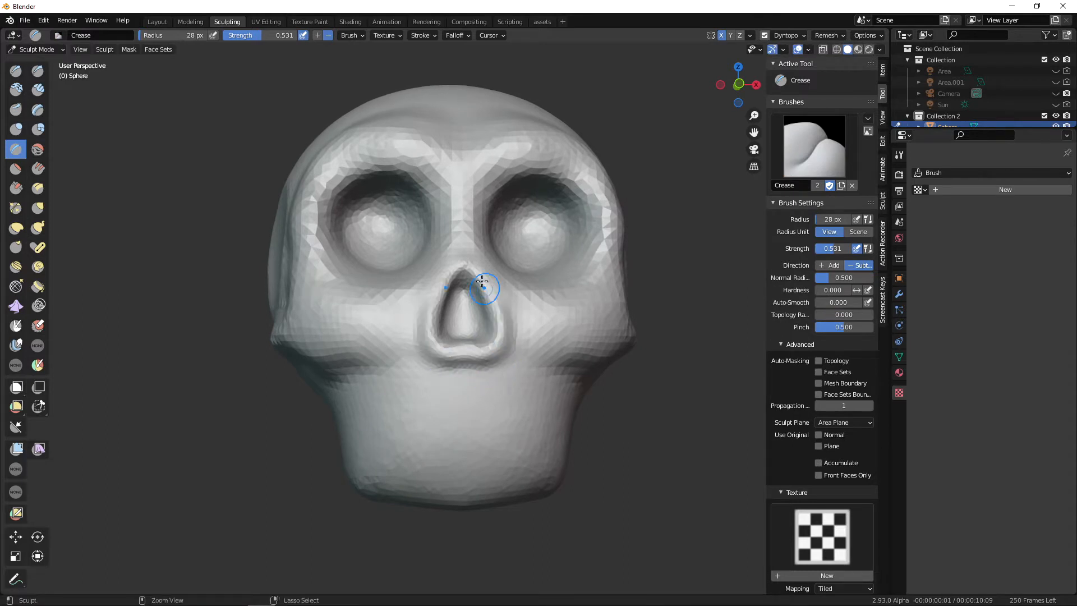
{"action": "mouse_move", "coordinate": [490, 372]}
{"action": "middle_mouse_down"}
{"action": "mouse_move", "coordinate": [497, 413]}
{"action": "mouse_move", "coordinate": [538, 390]}
{"action": "mouse_move", "coordinate": [544, 436]}
{"action": "mouse_move", "coordinate": [488, 383]}
{"action": "middle_mouse_up"}
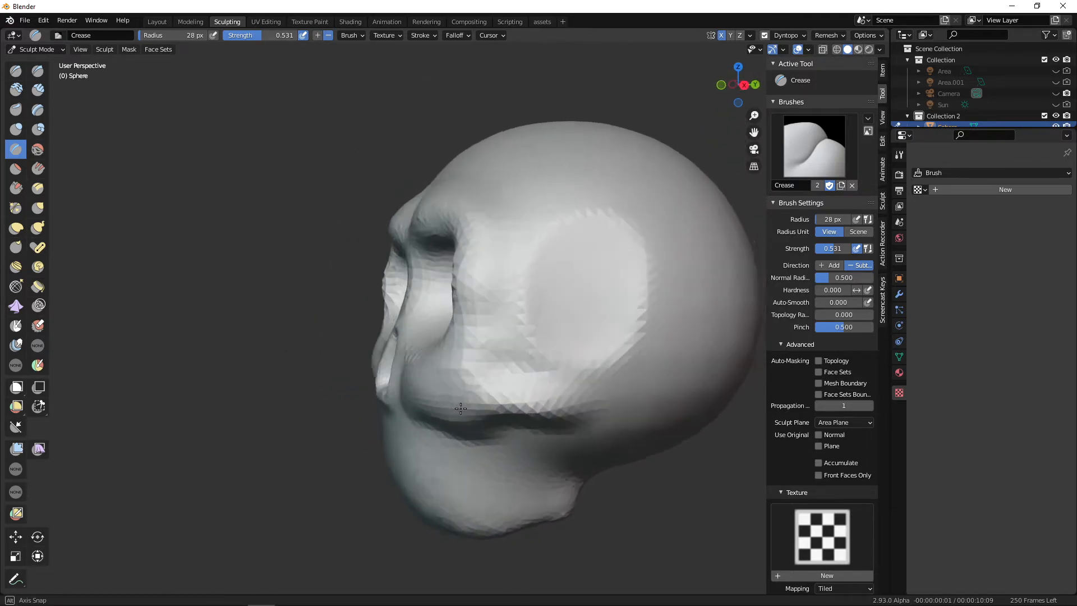
Pull the outer rim of the eye sockets back toward the temples using the Grab brush.
{"action": "key", "text": "f"}
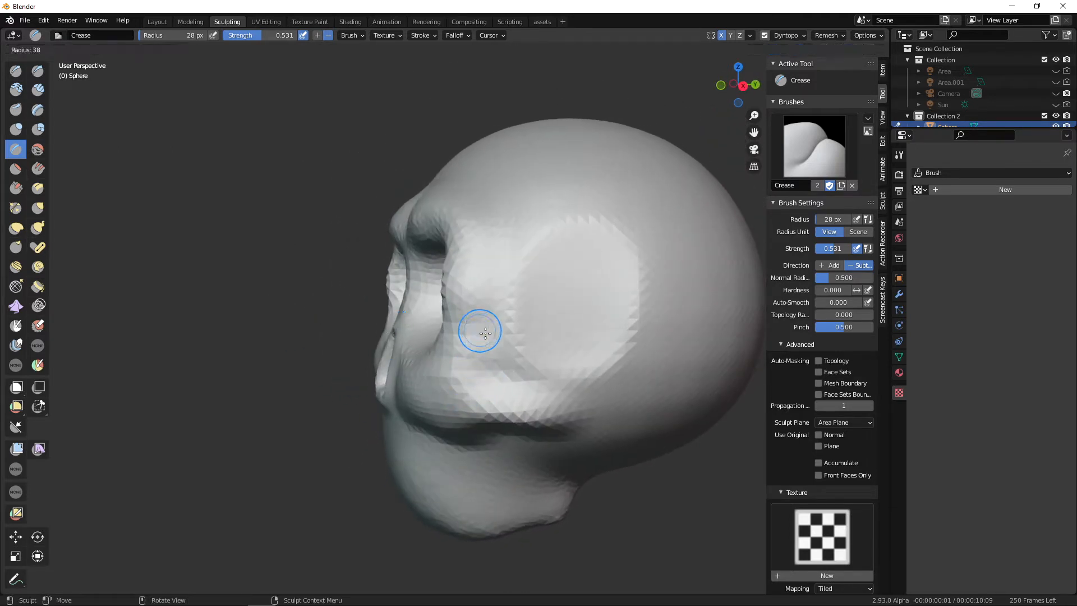
{"action": "left_click", "coordinate": [487, 331]}
{"action": "key", "text": "g"}
{"action": "key", "text": "f"}
{"action": "left_click", "coordinate": [507, 332]}
{"action": "middle_click_drag", "start_coordinate": [509, 332], "coordinate": [489, 327]}
{"action": "left_click_drag", "start_coordinate": [433, 297], "coordinate": [493, 294]}
{"action": "mouse_move", "coordinate": [494, 317]}
{"action": "middle_mouse_down"}
{"action": "mouse_move", "coordinate": [583, 337]}
{"action": "mouse_move", "coordinate": [540, 317]}
{"action": "middle_mouse_up"}
Build up and even out the outer rims of the eye sockets using the Clay brush with a 35 px radius.
{"action": "key", "text": "c"}
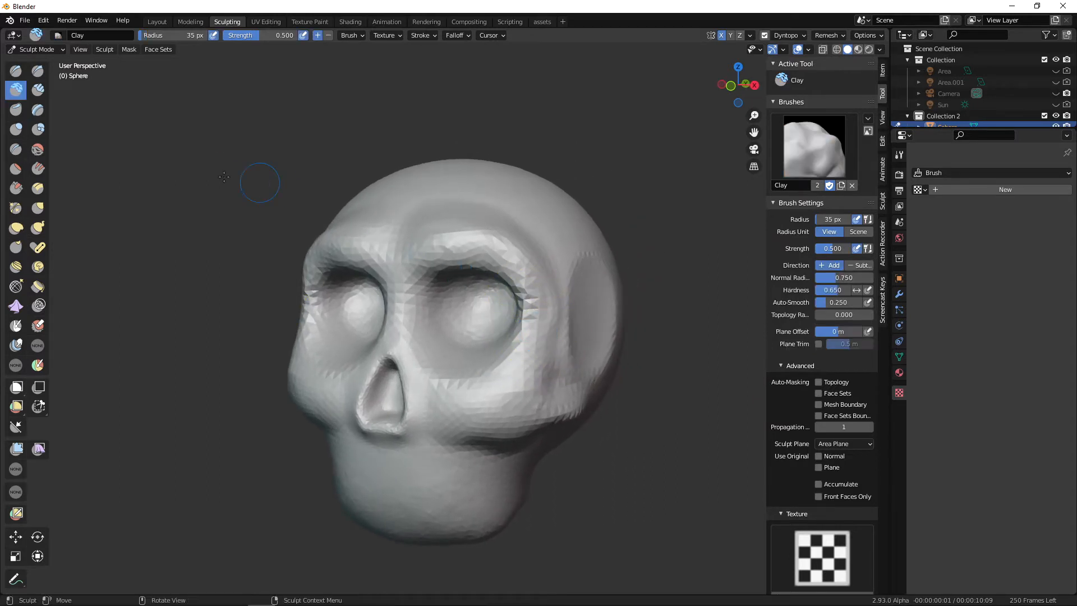
{"action": "middle_click_drag", "start_coordinate": [511, 285], "coordinate": [546, 288]}
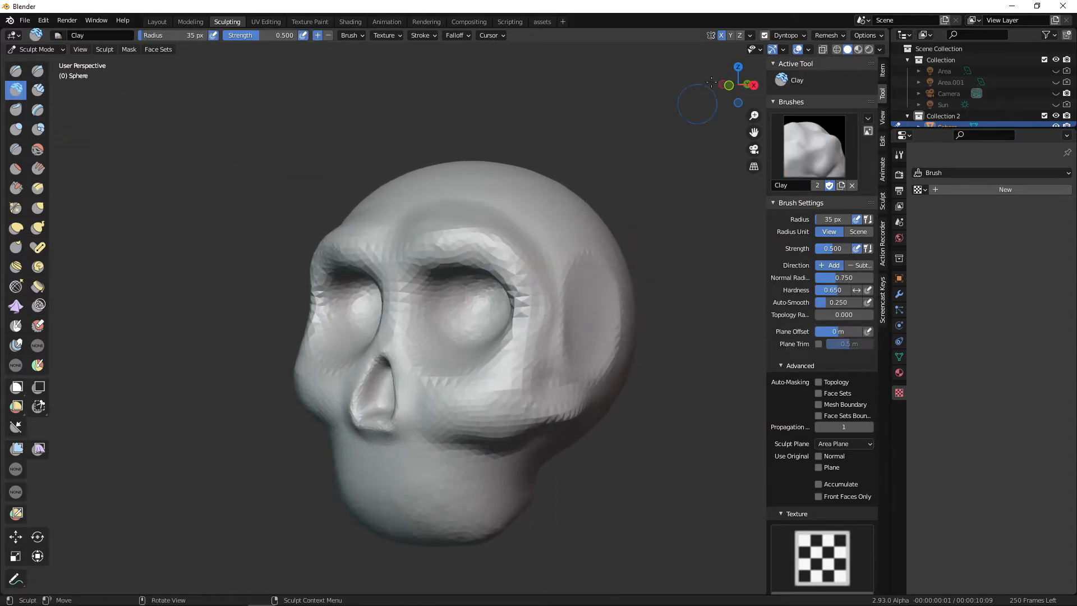
{"action": "left_click", "coordinate": [788, 35]}
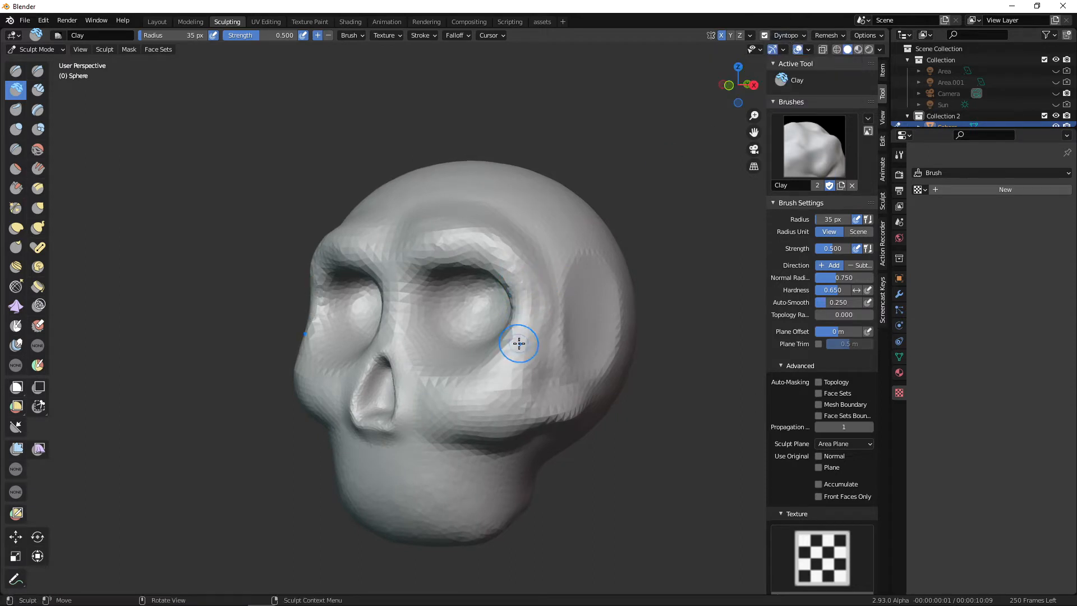
{"action": "key", "text": "KP_1"}
{"action": "middle_click_drag", "start_coordinate": [548, 356], "coordinate": [526, 339]}
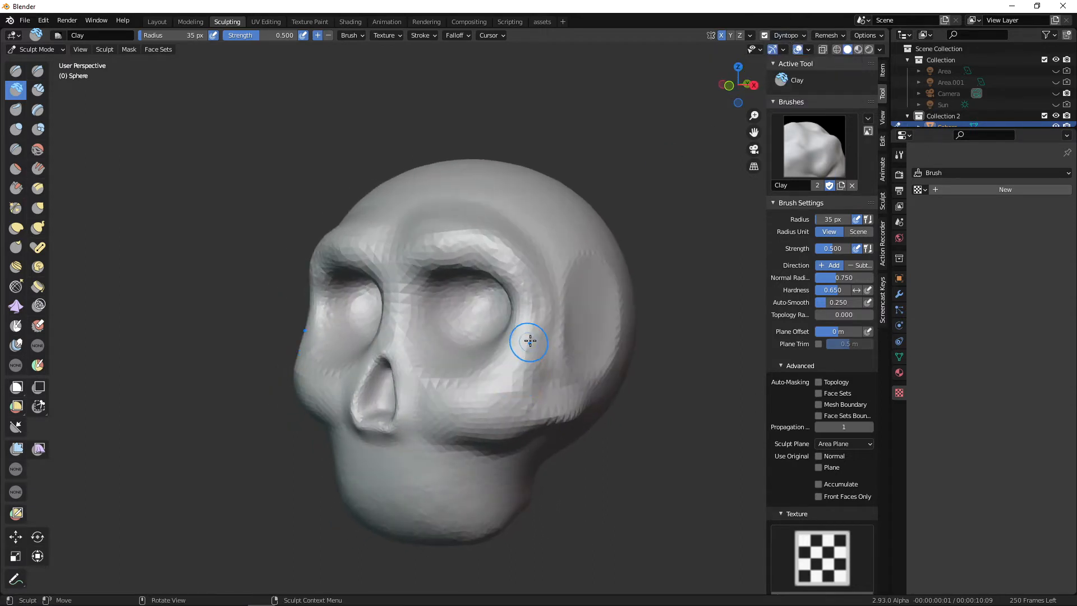
Build up the brow ridge above the eye sockets and the sides of the nose bridge using Clay with a 54 px radius.
{"action": "key", "text": "f"}
{"action": "left_click", "coordinate": [535, 317]}
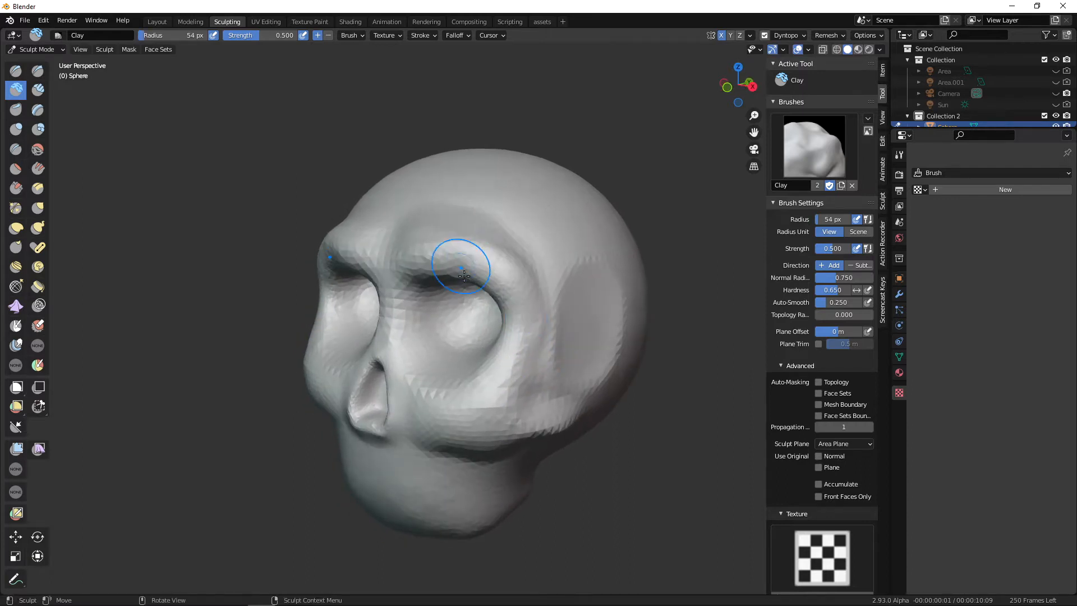
{"action": "key", "text": "KP_1"}
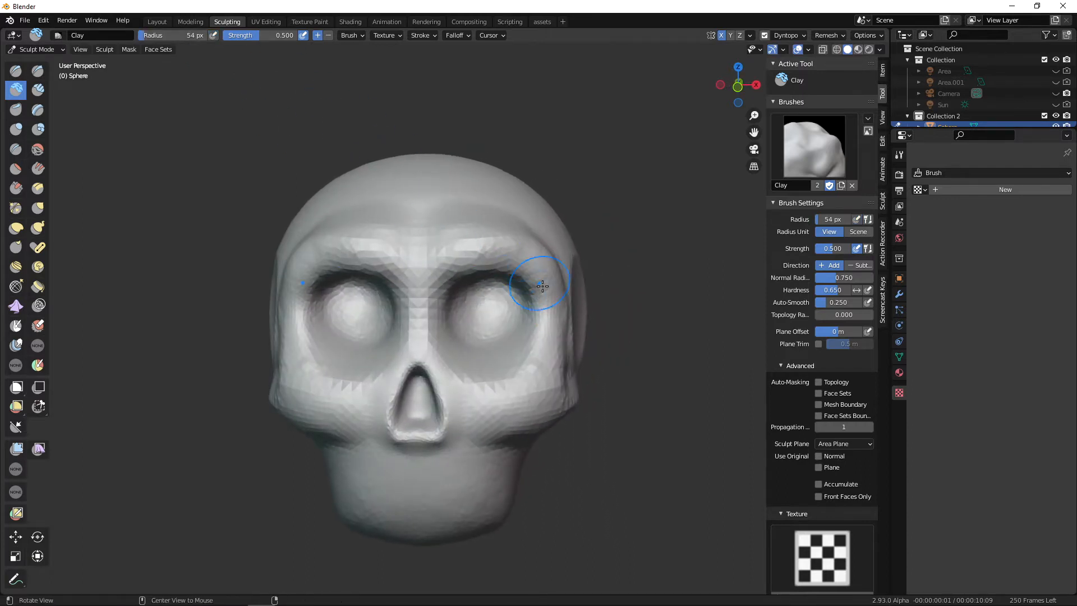
{"action": "left_click_drag", "start_coordinate": [542, 286], "coordinate": [523, 285], "text": "alt"}
{"action": "mouse_move", "coordinate": [455, 269]}
{"action": "left_mouse_down"}
{"action": "mouse_move", "coordinate": [534, 267]}
{"action": "mouse_move", "coordinate": [548, 291]}
{"action": "left_mouse_up"}
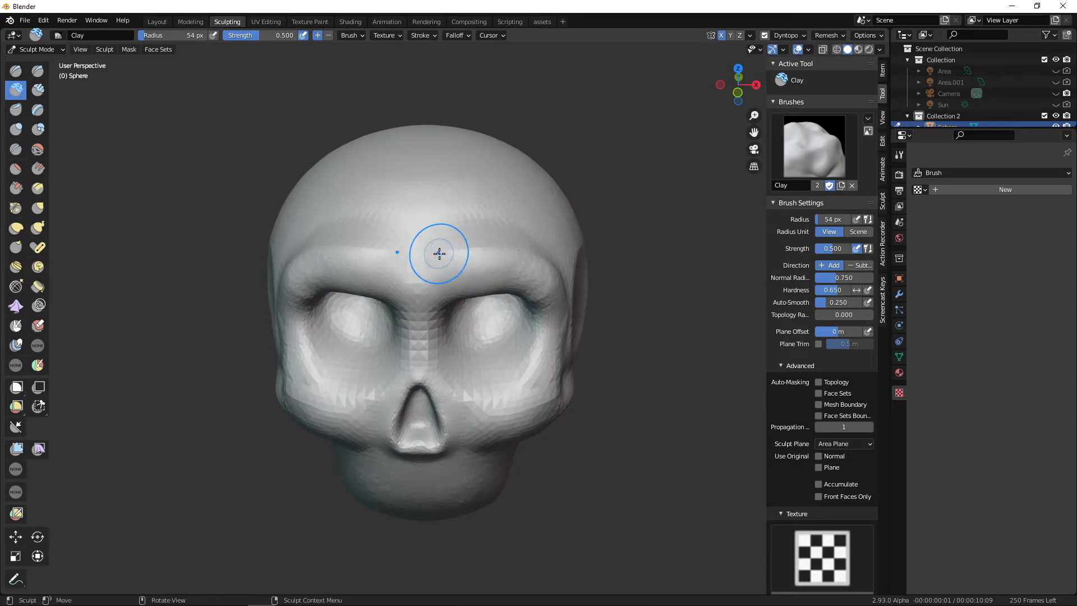
{"action": "left_click_drag", "start_coordinate": [447, 253], "coordinate": [521, 258]}
{"action": "mouse_move", "coordinate": [553, 303]}
{"action": "left_mouse_down", "text": "alt"}
{"action": "mouse_move", "coordinate": [496, 331]}
{"action": "mouse_move", "coordinate": [555, 321]}
{"action": "left_mouse_up", "text": "alt"}
{"action": "key", "text": "ctrl+z"}
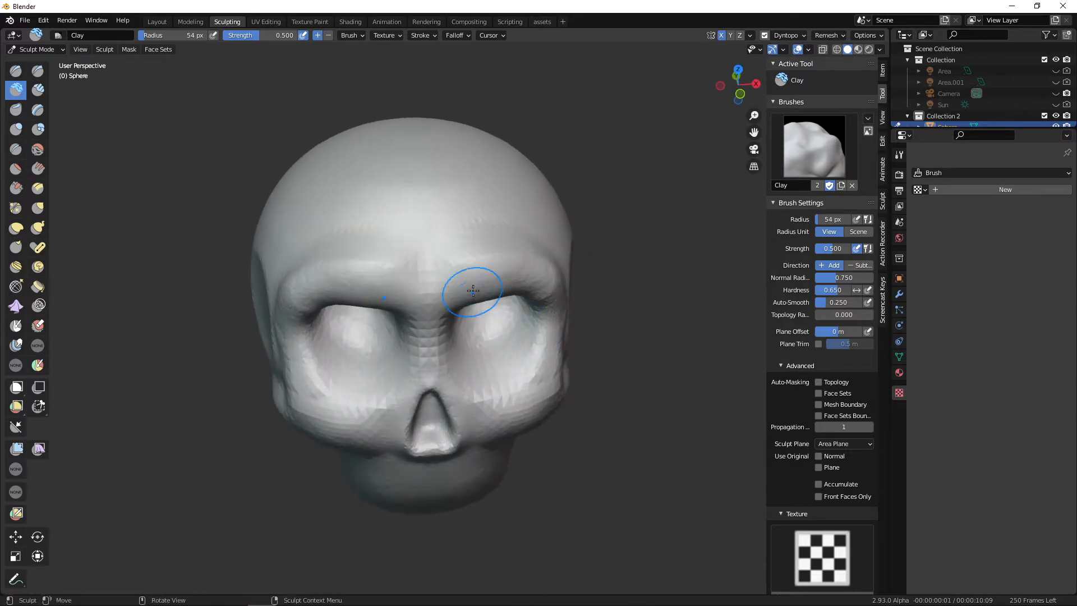
{"action": "mouse_move", "coordinate": [473, 290]}
{"action": "left_mouse_down", "text": "alt"}
{"action": "mouse_move", "coordinate": [442, 295]}
{"action": "mouse_move", "coordinate": [482, 287]}
{"action": "mouse_move", "coordinate": [456, 282]}
{"action": "left_mouse_up", "text": "alt"}
{"action": "mouse_move", "coordinate": [450, 347]}
{"action": "left_mouse_down"}
{"action": "mouse_move", "coordinate": [440, 399]}
{"action": "mouse_move", "coordinate": [434, 378]}
{"action": "left_mouse_up"}
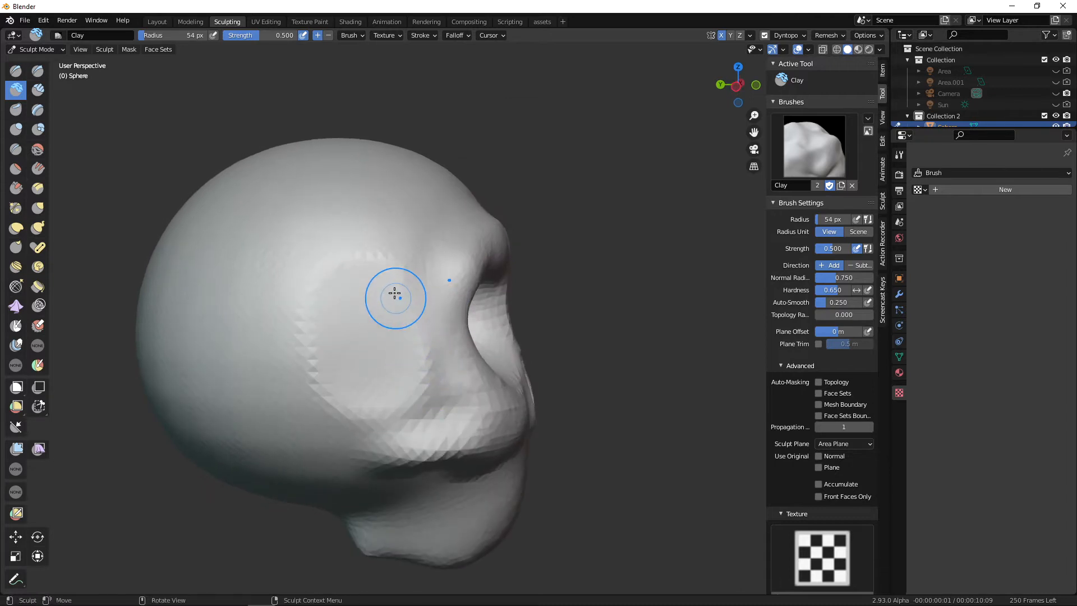
Hollow the temple behind the eye socket and refine the cheekbone below it with Clay strokes at a 54 px radius.
{"action": "mouse_move", "coordinate": [394, 286]}
{"action": "left_mouse_down"}
{"action": "mouse_move", "coordinate": [377, 308]}
{"action": "mouse_move", "coordinate": [388, 280]}
{"action": "mouse_move", "coordinate": [308, 308]}
{"action": "mouse_move", "coordinate": [359, 405]}
{"action": "left_mouse_up"}
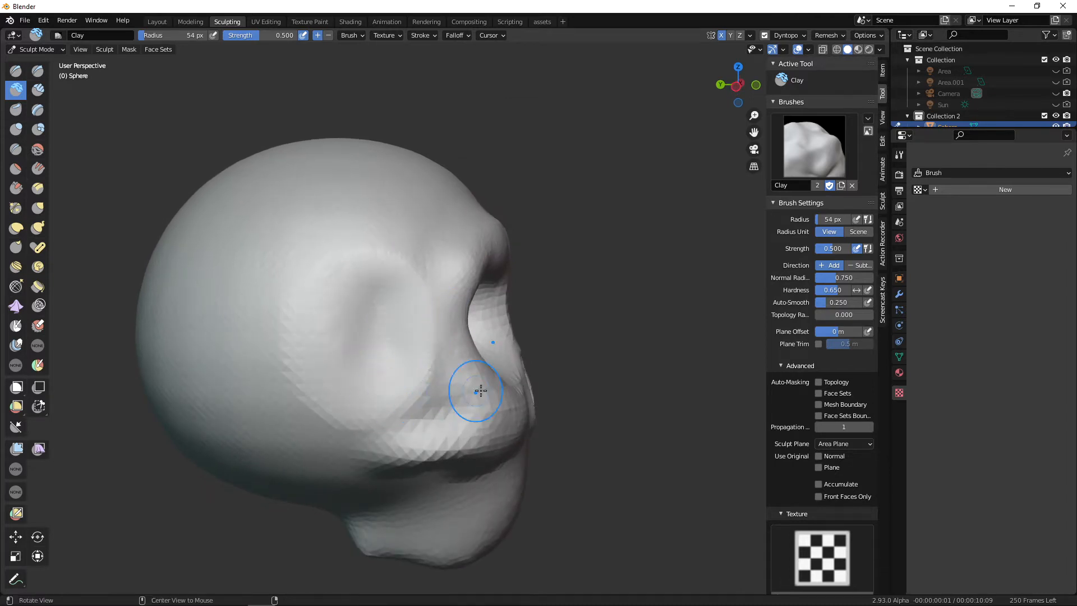
{"action": "mouse_move", "coordinate": [473, 389]}
{"action": "left_mouse_down", "text": "alt"}
{"action": "mouse_move", "coordinate": [409, 397]}
{"action": "mouse_move", "coordinate": [488, 399]}
{"action": "mouse_move", "coordinate": [479, 354]}
{"action": "mouse_move", "coordinate": [534, 409]}
{"action": "mouse_move", "coordinate": [547, 390]}
{"action": "mouse_move", "coordinate": [538, 373]}
{"action": "mouse_move", "coordinate": [486, 402]}
{"action": "left_mouse_up", "text": "alt"}
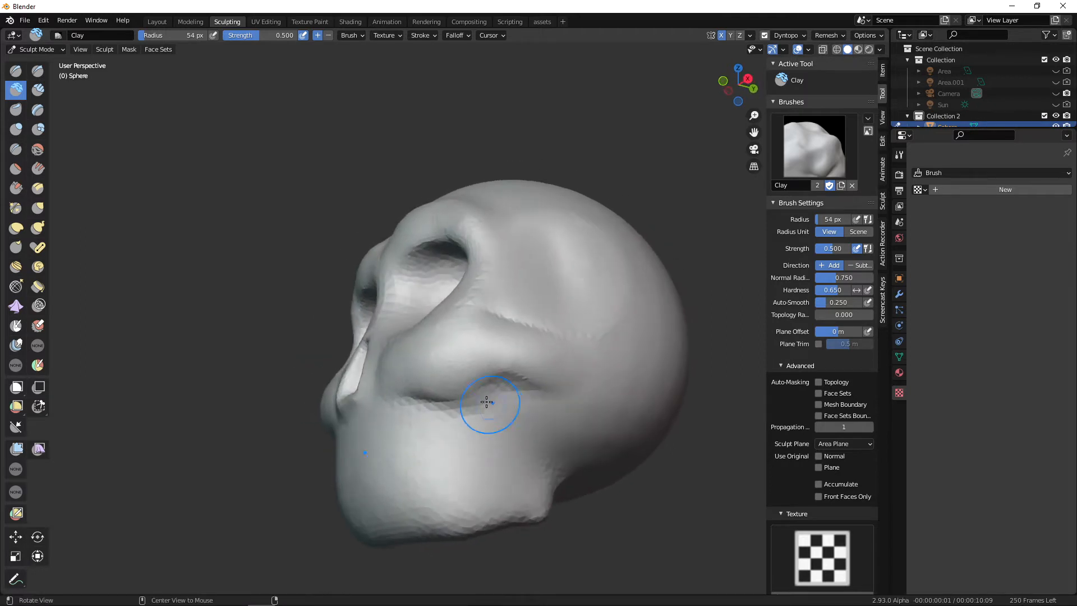
{"action": "mouse_move", "coordinate": [573, 393]}
{"action": "left_mouse_down", "text": "alt"}
{"action": "mouse_move", "coordinate": [506, 415]}
{"action": "mouse_move", "coordinate": [476, 409]}
{"action": "left_mouse_up", "text": "alt"}
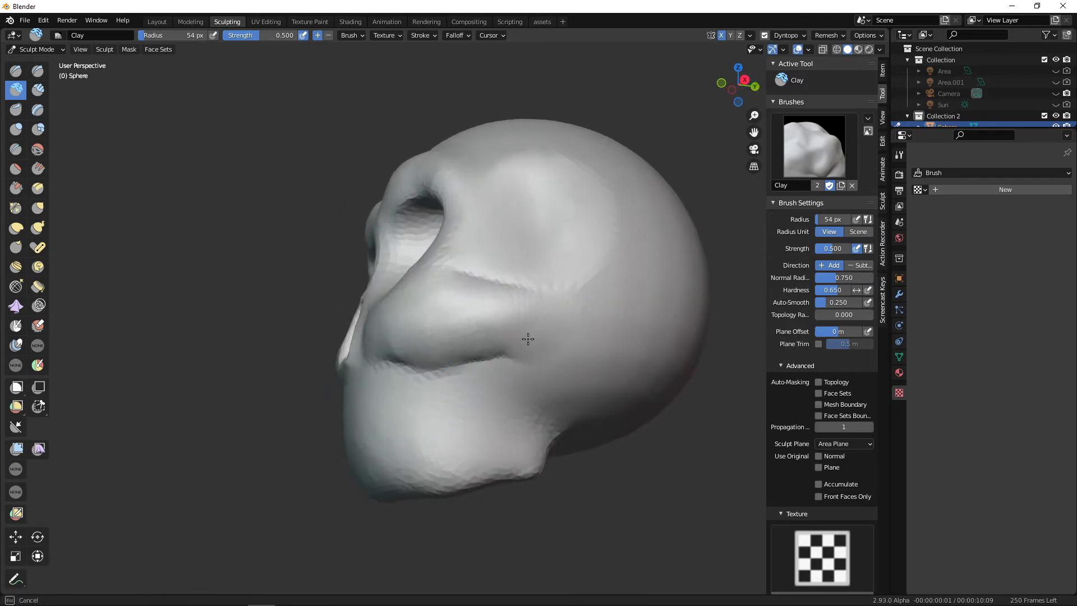
{"action": "left_click_drag", "start_coordinate": [524, 336], "coordinate": [514, 348], "text": "alt"}
{"action": "mouse_move", "coordinate": [567, 372]}
{"action": "left_mouse_down", "text": "alt"}
{"action": "mouse_move", "coordinate": [485, 318]}
{"action": "mouse_move", "coordinate": [522, 349]}
{"action": "left_mouse_up", "text": "alt"}
Deepen the temple hollow down to the top of the cheekbone with further Clay strokes.
{"action": "left_click_drag", "start_coordinate": [523, 223], "coordinate": [559, 322]}
{"action": "left_click_drag", "start_coordinate": [517, 247], "coordinate": [493, 310]}
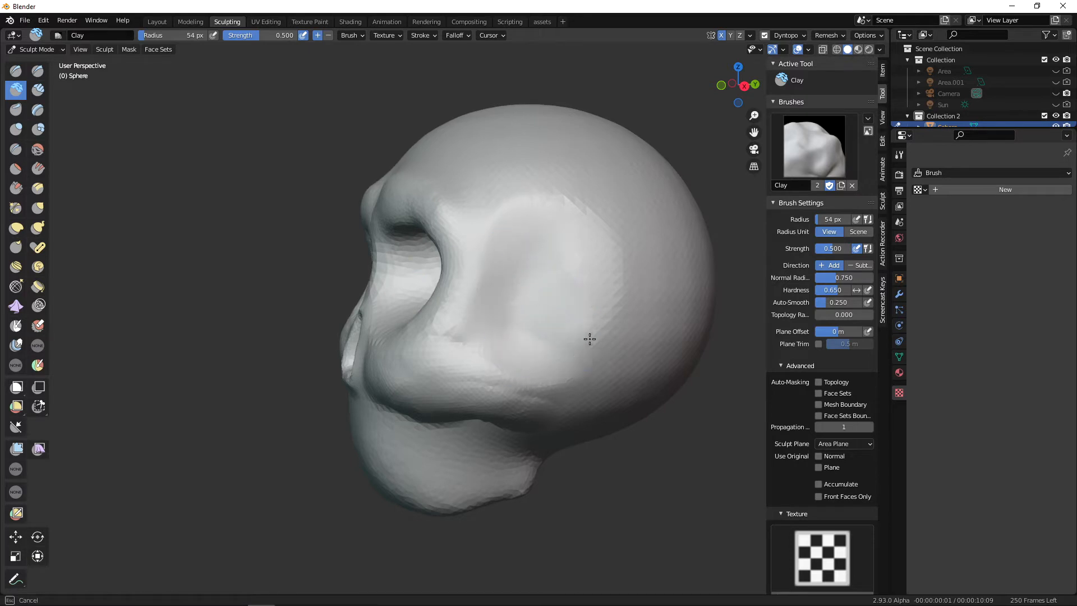
{"action": "left_click_drag", "start_coordinate": [590, 339], "coordinate": [568, 359]}
{"action": "mouse_move", "coordinate": [533, 387]}
{"action": "left_mouse_down", "text": "alt"}
{"action": "mouse_move", "coordinate": [608, 437]}
{"action": "mouse_move", "coordinate": [617, 412]}
{"action": "mouse_move", "coordinate": [580, 497]}
{"action": "left_mouse_up", "text": "alt"}
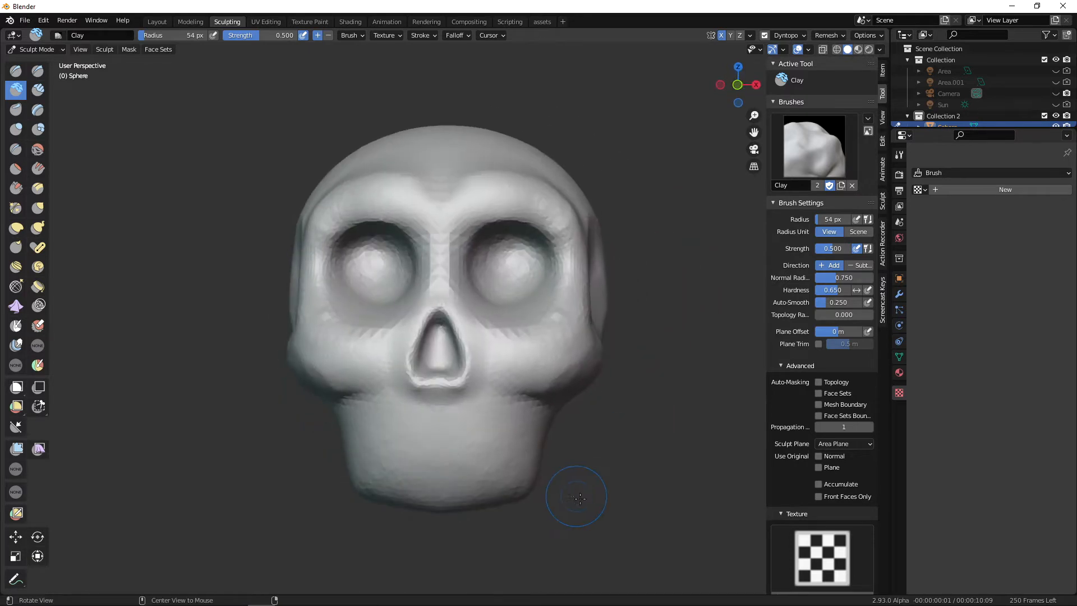
Narrow the sides of the jaw from the front using Elastic Deform with a 149 px radius.
{"action": "key", "text": "KP_3"}
{"action": "key", "text": "KP_1"}
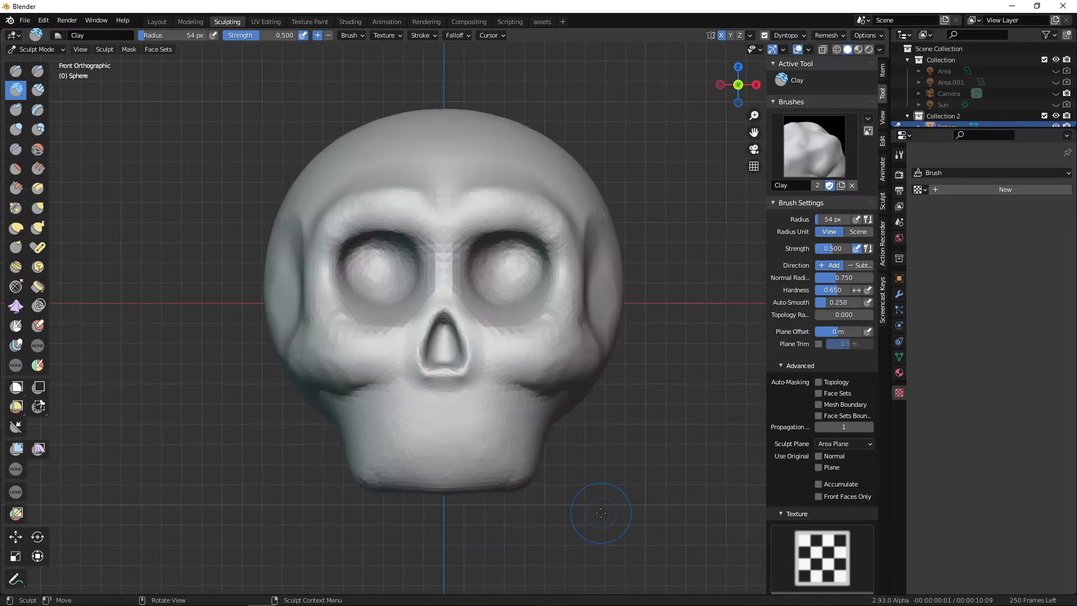
{"action": "mouse_move", "coordinate": [582, 413]}
{"action": "left_mouse_down", "text": "ctrl+alt"}
{"action": "mouse_move", "coordinate": [577, 450]}
{"action": "mouse_move", "coordinate": [584, 416]}
{"action": "left_mouse_up", "text": "ctrl+alt"}
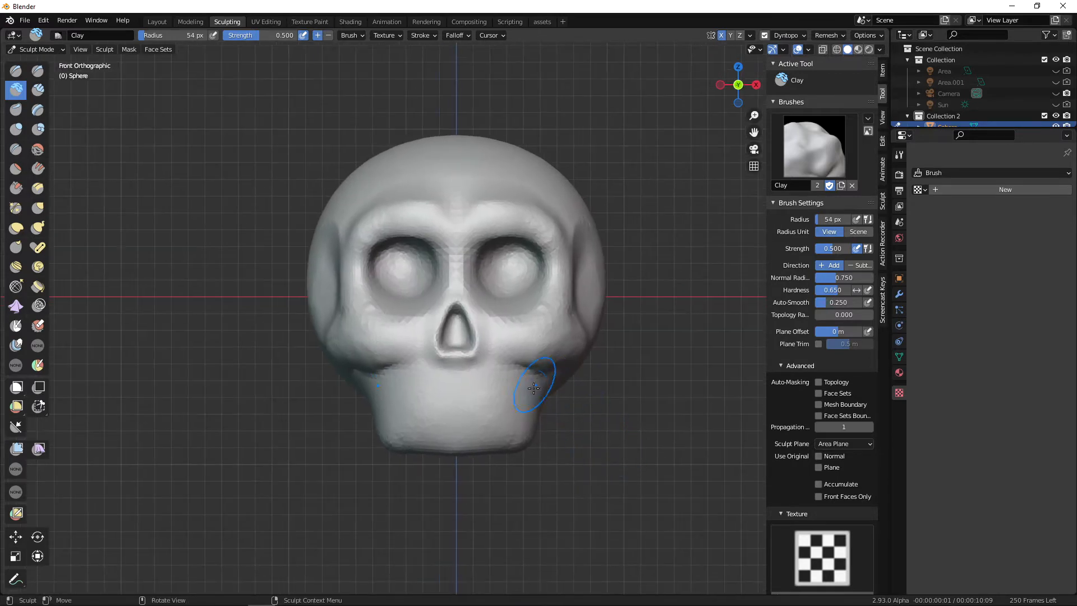
{"action": "key", "text": "e"}
{"action": "key", "text": "f"}
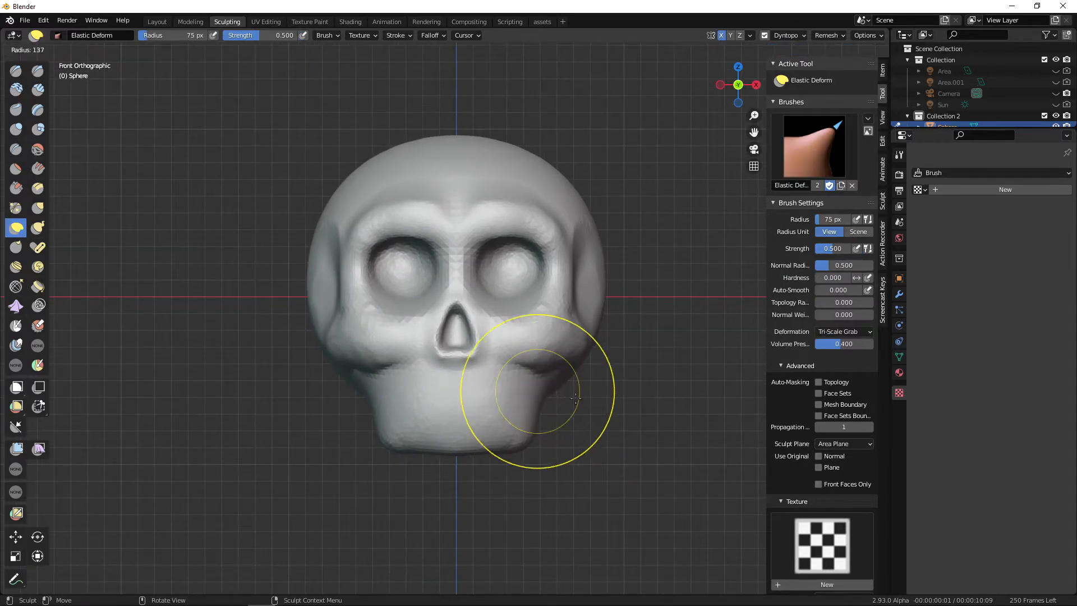
{"action": "left_click", "coordinate": [575, 398]}
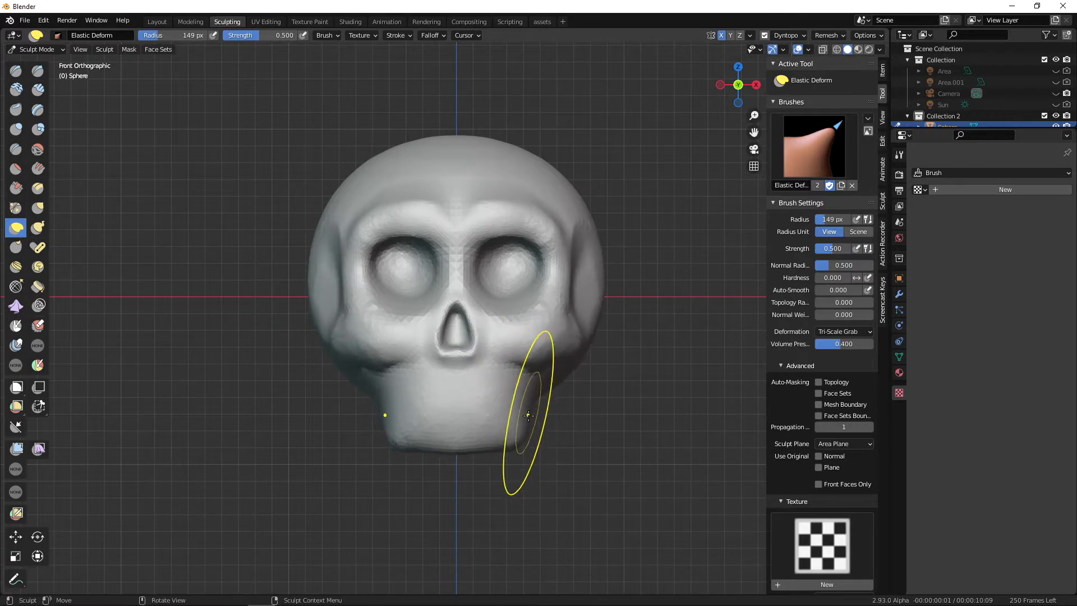
Reshape the inner curve of the jaw arch from below using Elastic Deform with a 100 px radius.
{"action": "middle_click_drag", "start_coordinate": [541, 468], "coordinate": [507, 307]}
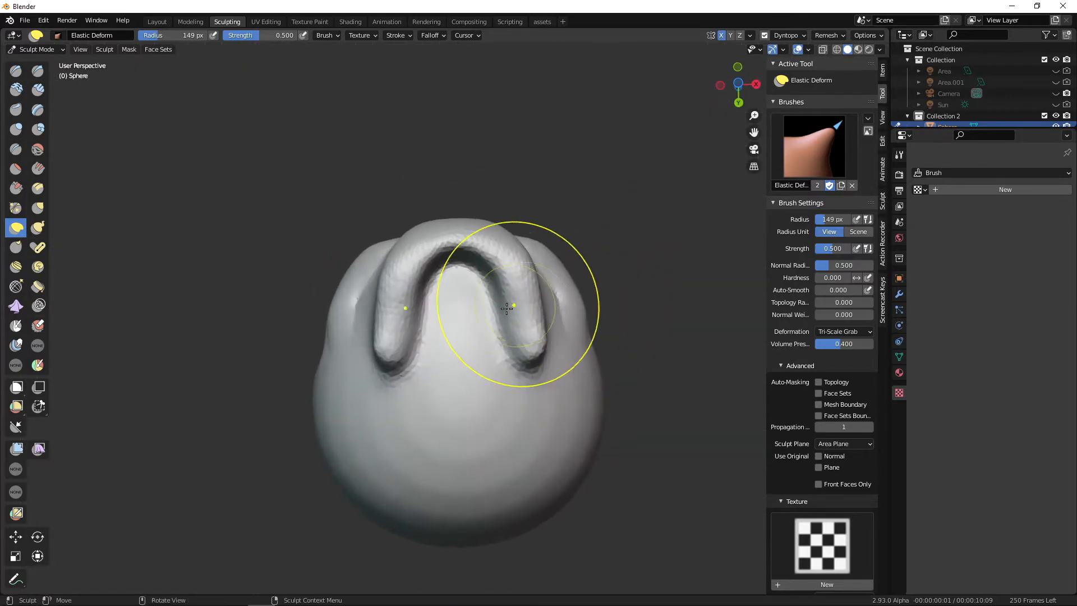
{"action": "key", "text": "f"}
{"action": "left_click", "coordinate": [462, 325]}
{"action": "left_click_drag", "start_coordinate": [446, 278], "coordinate": [445, 275]}
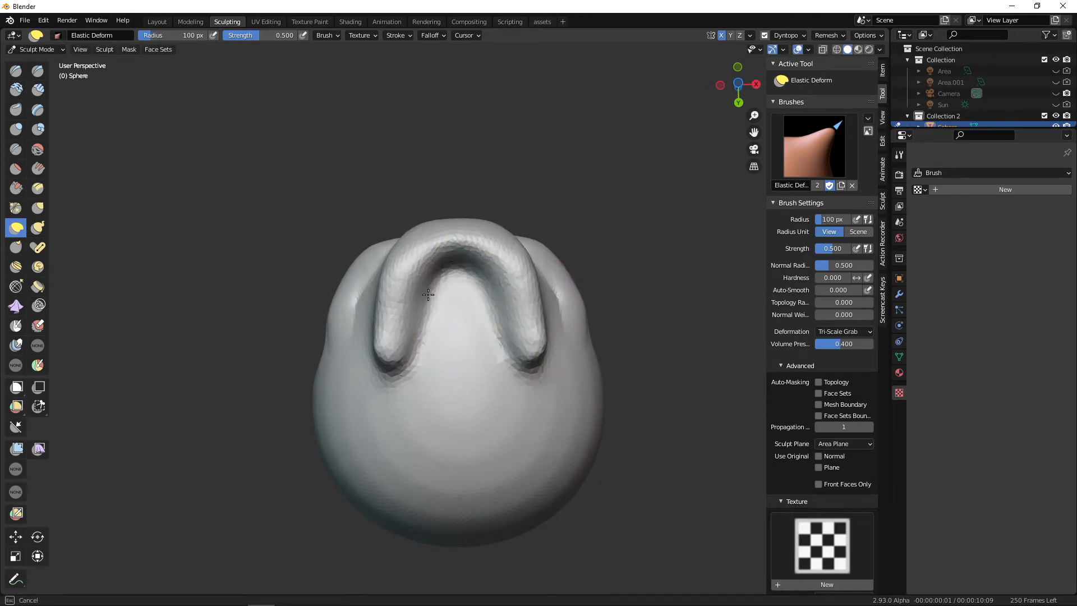
{"action": "mouse_move", "coordinate": [428, 294]}
{"action": "middle_mouse_down"}
{"action": "mouse_move", "coordinate": [513, 424]}
{"action": "mouse_move", "coordinate": [478, 363]}
{"action": "middle_mouse_up"}
Adjust the inner edges of the eye sockets using Elastic Deform with an 82 px radius.
{"action": "middle_click_drag", "start_coordinate": [487, 369], "coordinate": [502, 324], "text": "ctrl"}
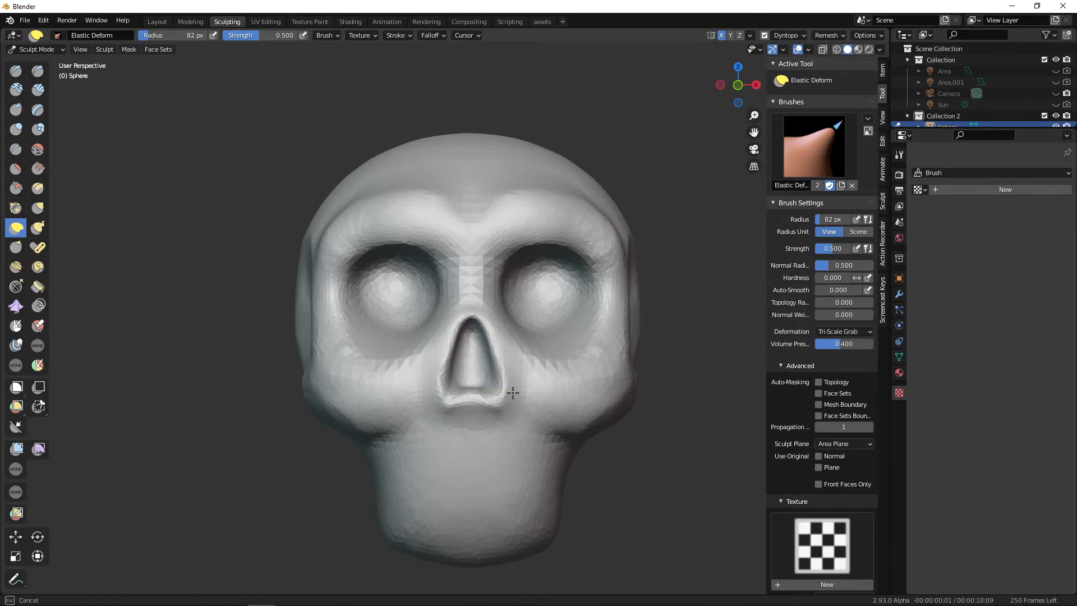
{"action": "middle_click_drag", "start_coordinate": [547, 358], "coordinate": [471, 330]}
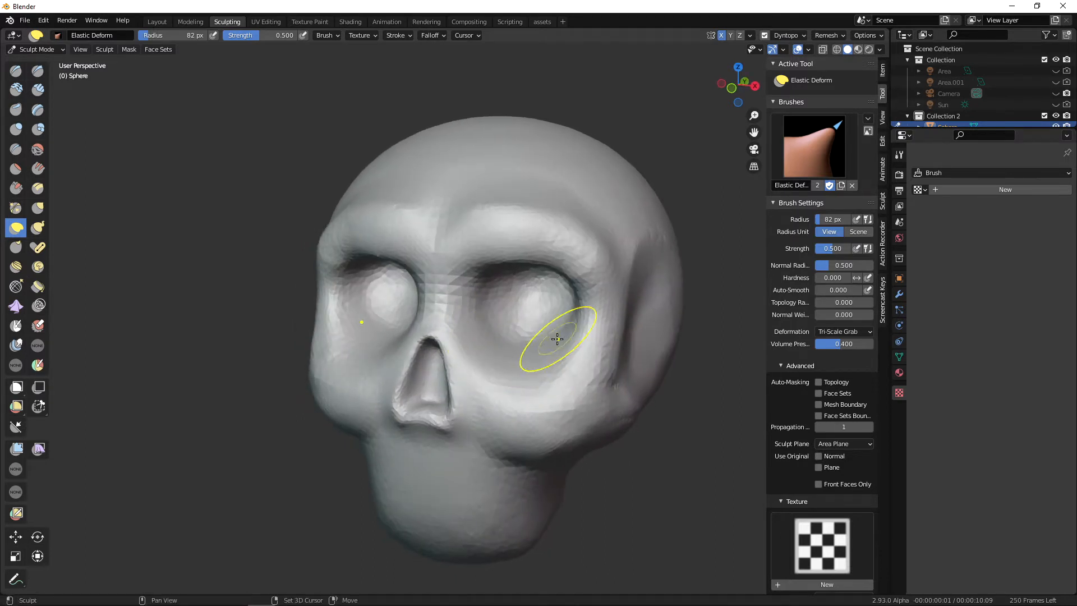
{"action": "middle_click_drag", "start_coordinate": [560, 337], "coordinate": [512, 253]}
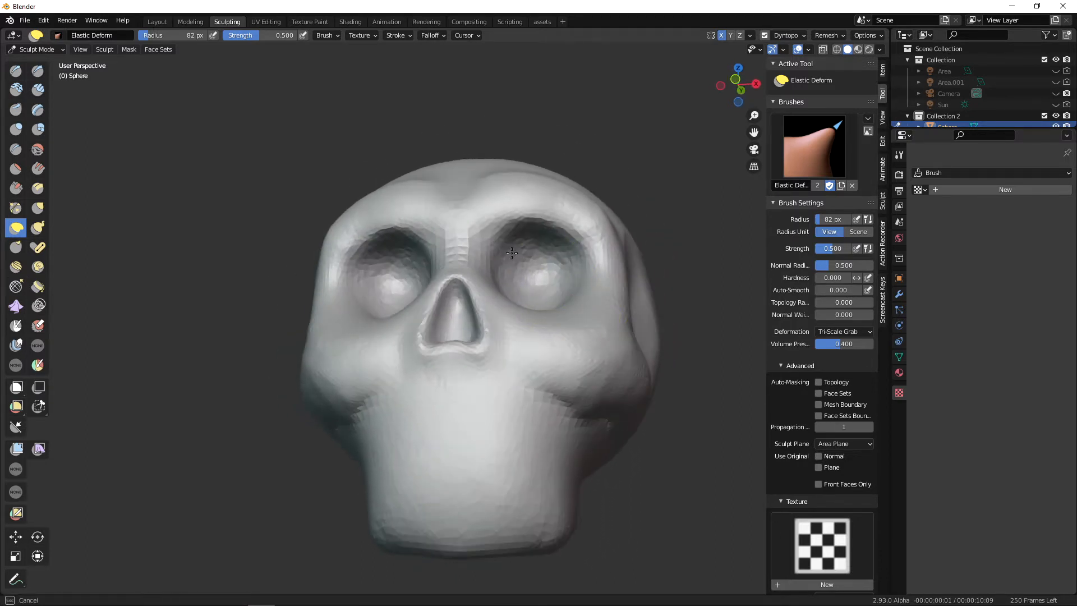
{"action": "left_click_drag", "start_coordinate": [511, 252], "coordinate": [517, 248]}
{"action": "middle_click_drag", "start_coordinate": [572, 315], "coordinate": [573, 340]}
{"action": "left_click_drag", "start_coordinate": [550, 283], "coordinate": [543, 271]}
Adjust the nose bridge profile from the side using Elastic Deform with a 61 px radius.
{"action": "mouse_move", "coordinate": [578, 331]}
{"action": "middle_mouse_down"}
{"action": "mouse_move", "coordinate": [619, 338]}
{"action": "mouse_move", "coordinate": [606, 365]}
{"action": "mouse_move", "coordinate": [577, 379]}
{"action": "mouse_move", "coordinate": [574, 427]}
{"action": "mouse_move", "coordinate": [495, 423]}
{"action": "middle_mouse_up"}
{"action": "scroll", "coordinate": [495, 424], "scroll_direction": "up", "scroll_amount": 2}
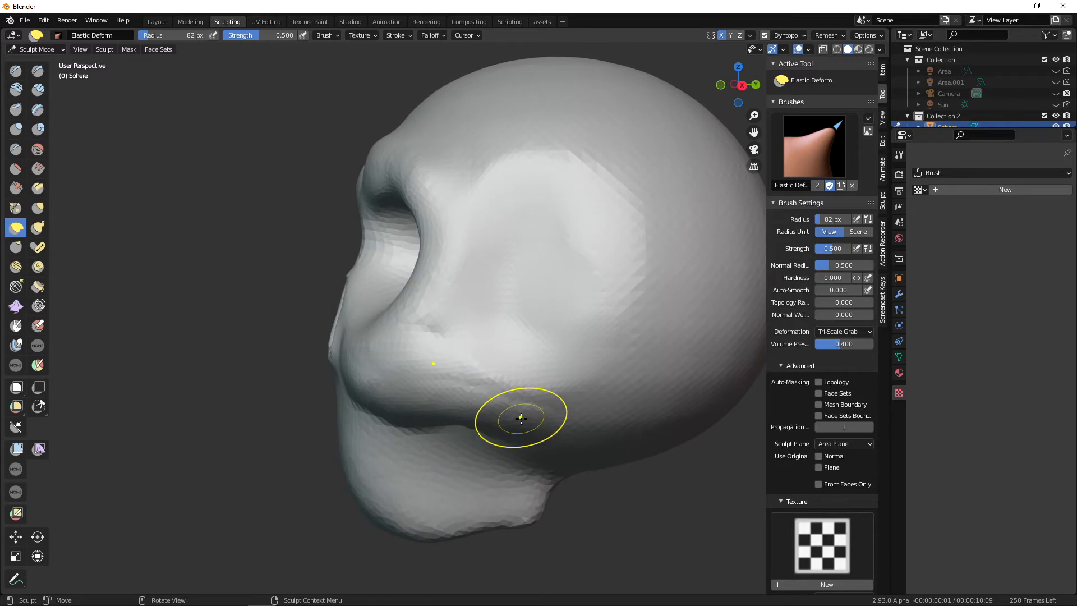
{"action": "key", "text": "KP_3"}
{"action": "middle_click_drag", "start_coordinate": [500, 372], "coordinate": [591, 370], "text": "shift"}
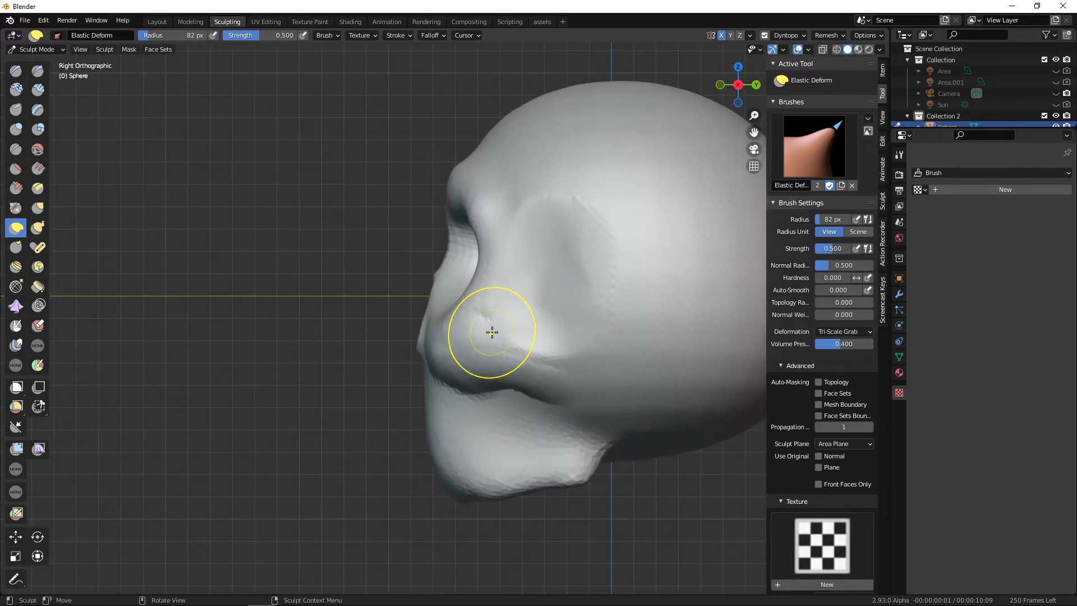
{"action": "key", "text": "f"}
{"action": "left_click", "coordinate": [493, 312]}
{"action": "left_click_drag", "start_coordinate": [455, 246], "coordinate": [451, 245]}
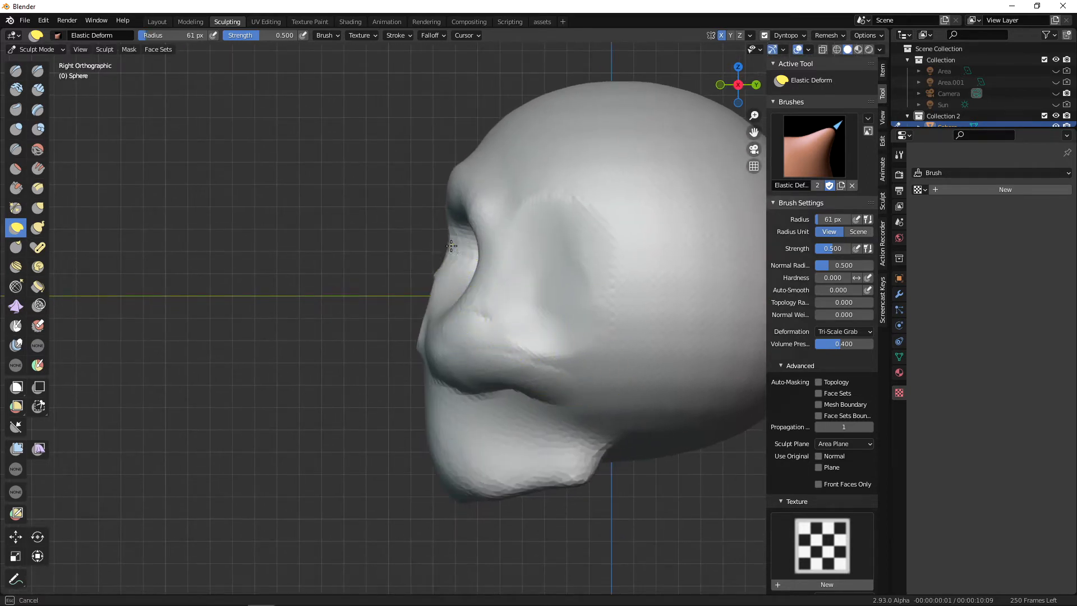
Pull the nasal bone tip and the base of the nasal opening forward using Elastic Deform with a 43 px radius.
{"action": "key", "text": "f"}
{"action": "left_click", "coordinate": [431, 278]}
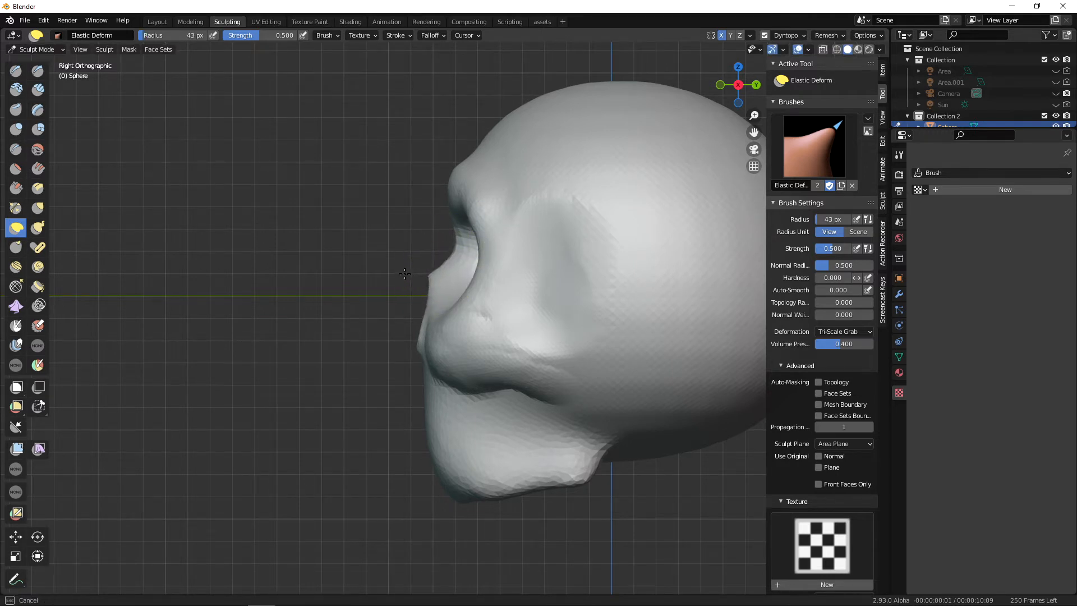
{"action": "left_click_drag", "start_coordinate": [412, 274], "coordinate": [410, 276]}
{"action": "mouse_move", "coordinate": [398, 343]}
{"action": "left_mouse_down"}
{"action": "mouse_move", "coordinate": [389, 341]}
{"action": "mouse_move", "coordinate": [420, 340]}
{"action": "left_mouse_up"}
{"action": "key", "text": "f"}
{"action": "left_click", "coordinate": [451, 343]}
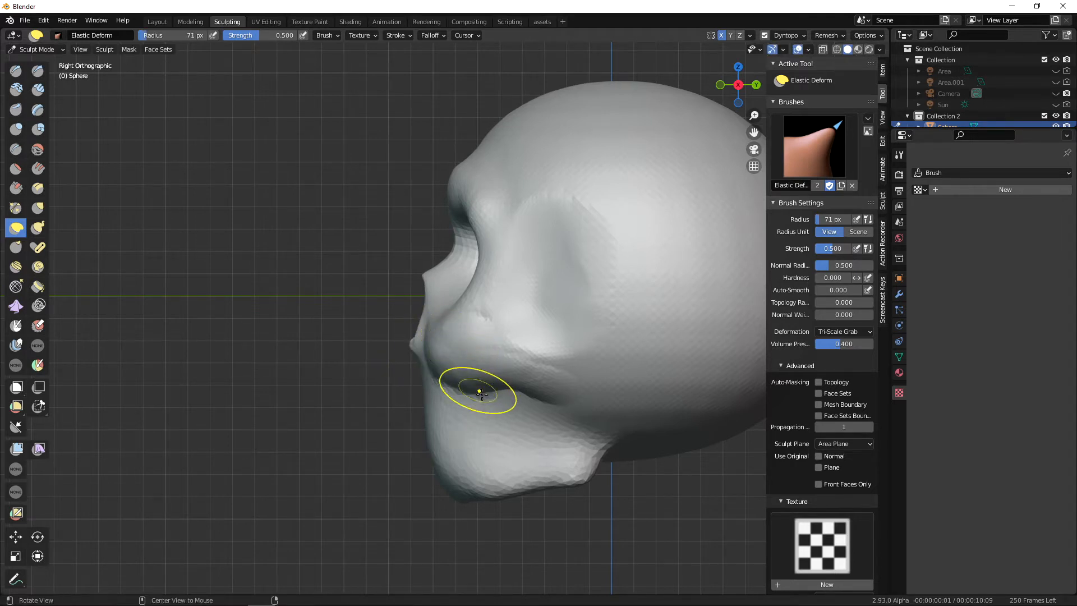
{"action": "middle_click_drag", "start_coordinate": [481, 392], "coordinate": [602, 401]}
{"action": "middle_click_drag", "start_coordinate": [506, 232], "coordinate": [526, 247]}
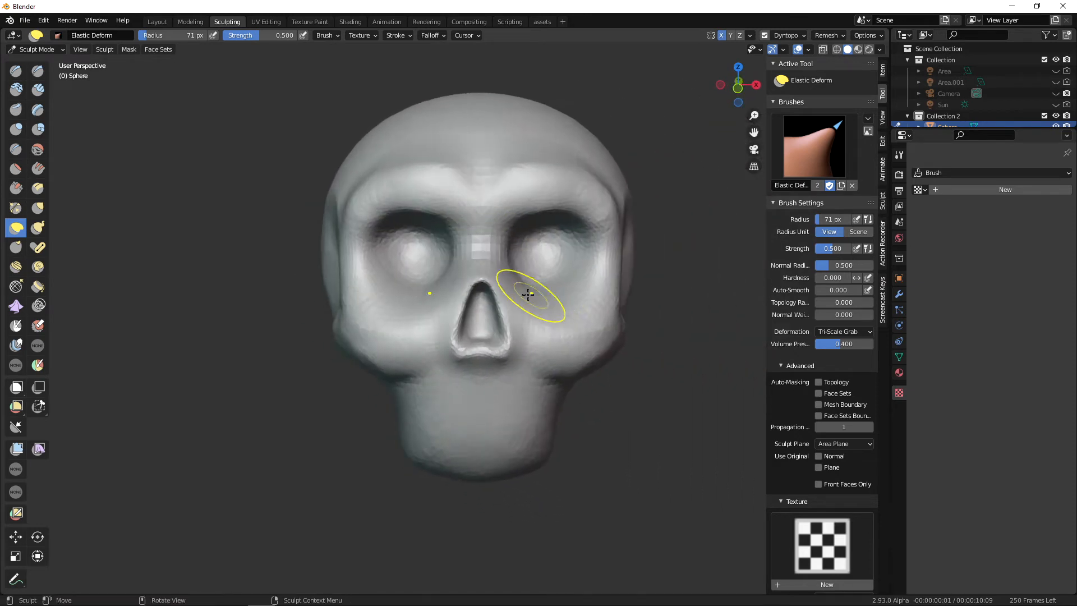
Refine the nose bridge just above the nasal opening with the Clay brush.
{"action": "key", "text": "c"}
{"action": "middle_click_drag", "start_coordinate": [493, 301], "coordinate": [507, 316]}
{"action": "left_click_drag", "start_coordinate": [490, 277], "coordinate": [491, 268]}
Sharpen the crease beneath the cheekbones where they meet the jaw using the Crease brush with a 30 px radius.
{"action": "mouse_move", "coordinate": [510, 281]}
{"action": "middle_mouse_down"}
{"action": "mouse_move", "coordinate": [495, 286]}
{"action": "mouse_move", "coordinate": [596, 329]}
{"action": "mouse_move", "coordinate": [533, 377]}
{"action": "mouse_move", "coordinate": [570, 387]}
{"action": "mouse_move", "coordinate": [553, 379]}
{"action": "middle_mouse_up"}
{"action": "key", "text": "shift+c"}
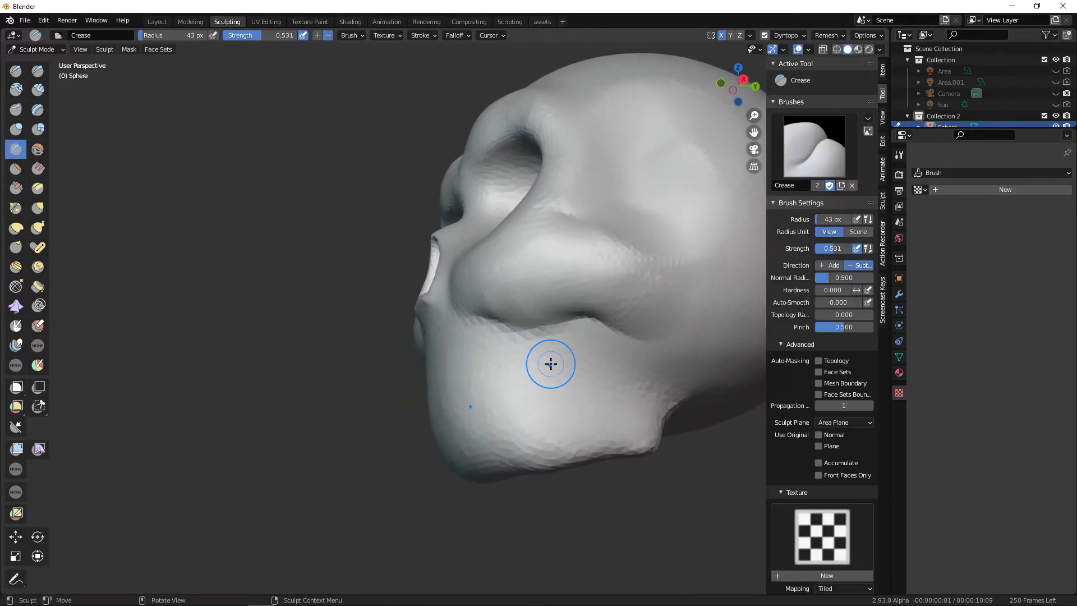
{"action": "key", "text": "f"}
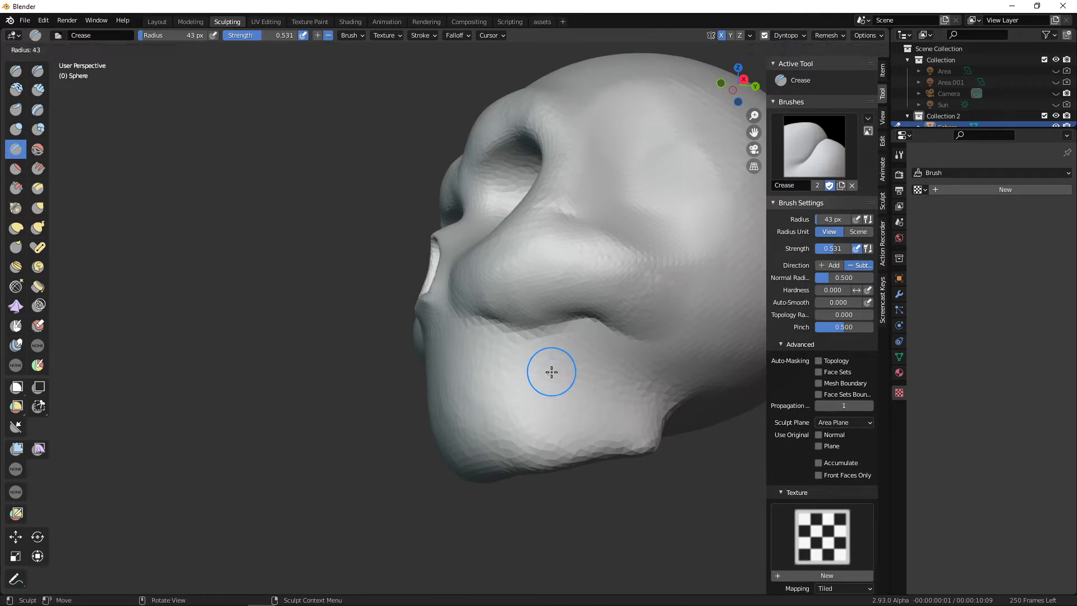
{"action": "left_click", "coordinate": [546, 372]}
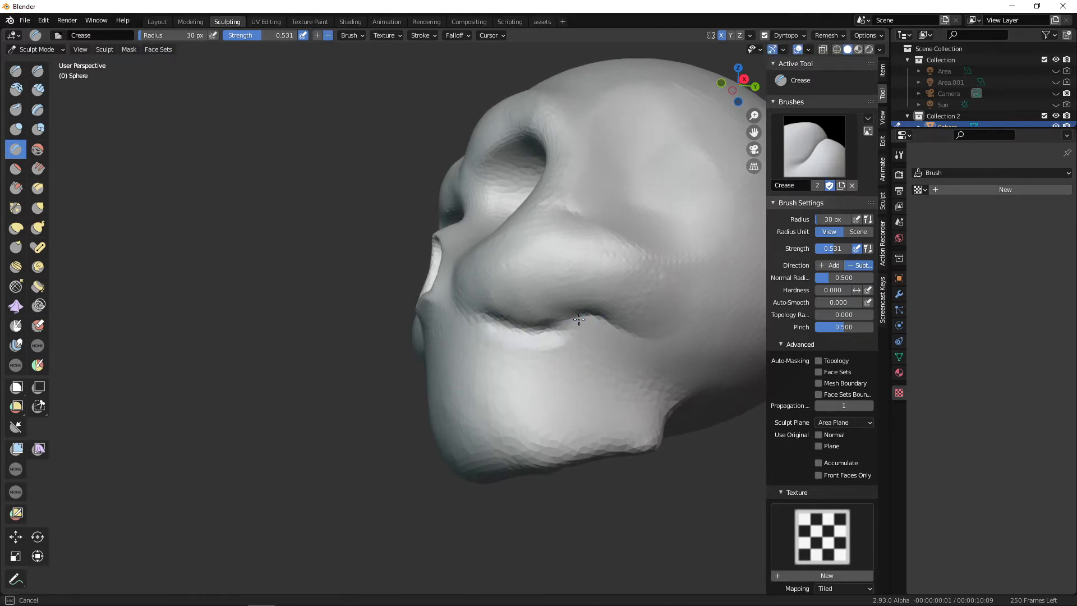
{"action": "middle_click_drag", "start_coordinate": [578, 320], "coordinate": [585, 335]}
{"action": "middle_click_drag", "start_coordinate": [588, 278], "coordinate": [621, 333]}
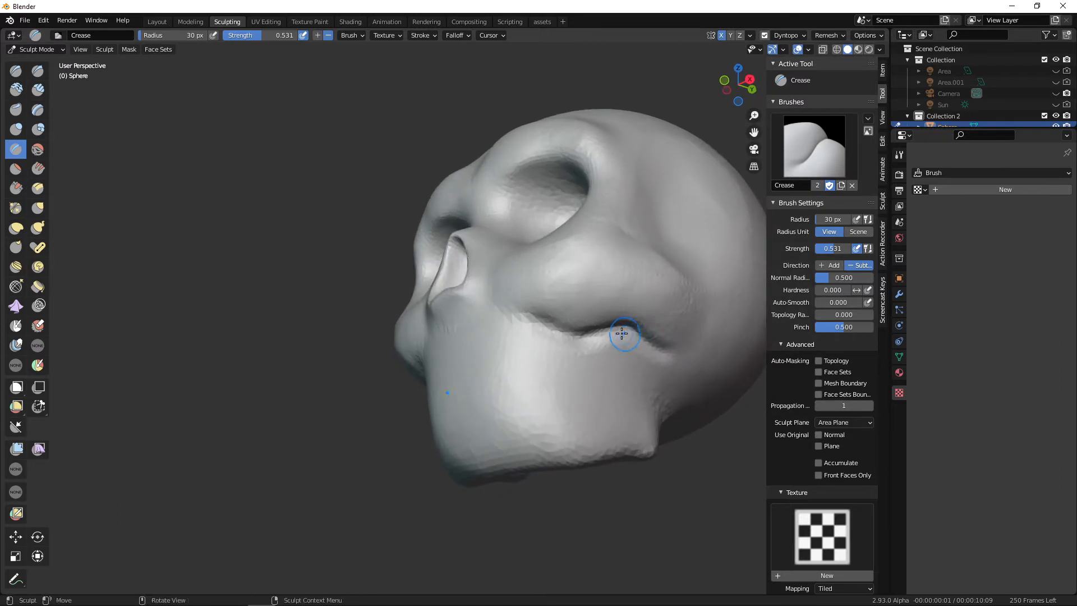
{"action": "middle_click_drag", "start_coordinate": [516, 310], "coordinate": [546, 345]}
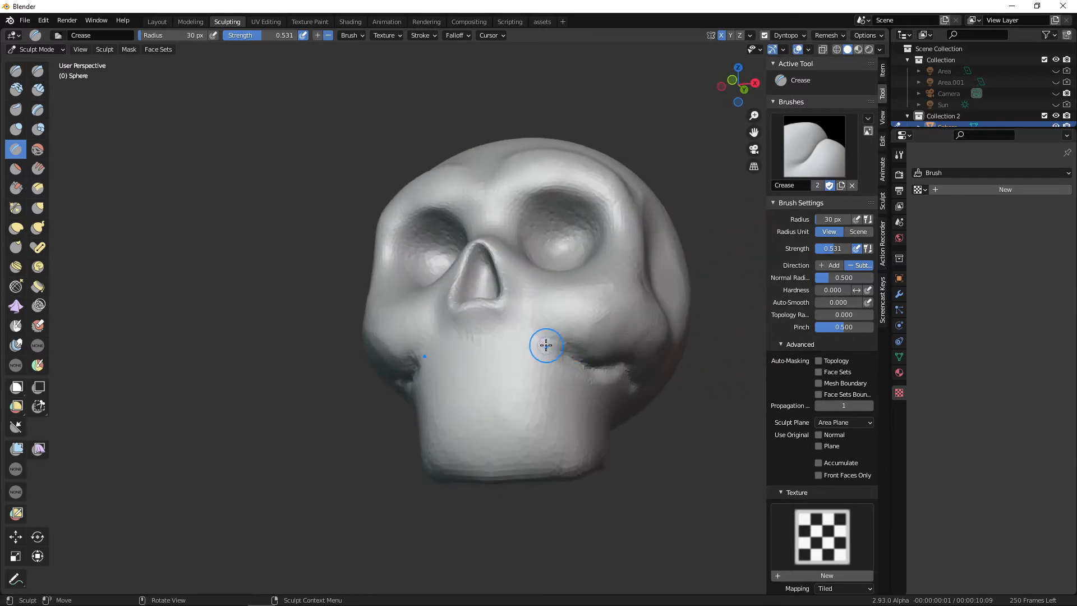
Refine the crease beneath the cheekbones where they meet the jaw using the Crease brush with a 41 px radius.
{"action": "mouse_move", "coordinate": [603, 377]}
{"action": "middle_mouse_down"}
{"action": "mouse_move", "coordinate": [544, 335]}
{"action": "mouse_move", "coordinate": [608, 392]}
{"action": "middle_mouse_up"}
{"action": "key", "text": "f"}
{"action": "left_click", "coordinate": [608, 384]}
{"action": "mouse_move", "coordinate": [545, 379]}
{"action": "middle_mouse_down"}
{"action": "mouse_move", "coordinate": [536, 406]}
{"action": "mouse_move", "coordinate": [604, 360]}
{"action": "mouse_move", "coordinate": [629, 462]}
{"action": "mouse_move", "coordinate": [529, 453]}
{"action": "mouse_move", "coordinate": [594, 338]}
{"action": "middle_mouse_up"}
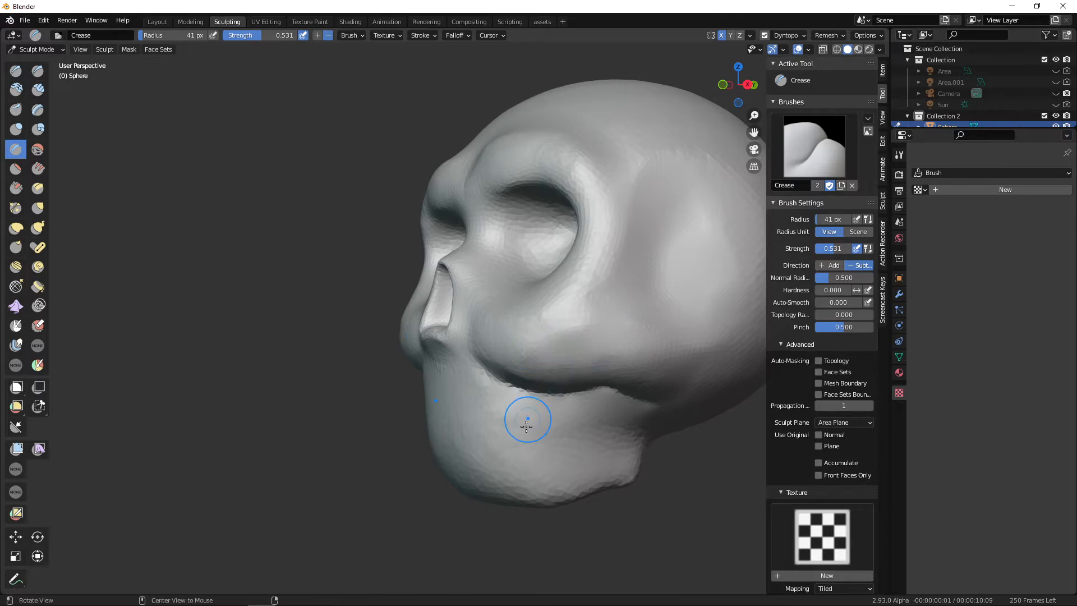
Push the lower corners of the jaw upward from the front using Elastic Deform with a 108 px radius.
{"action": "mouse_move", "coordinate": [526, 426]}
{"action": "middle_mouse_down"}
{"action": "mouse_move", "coordinate": [613, 440]}
{"action": "mouse_move", "coordinate": [605, 459]}
{"action": "mouse_move", "coordinate": [605, 448]}
{"action": "middle_mouse_up"}
{"action": "key", "text": "g"}
{"action": "key", "text": "f"}
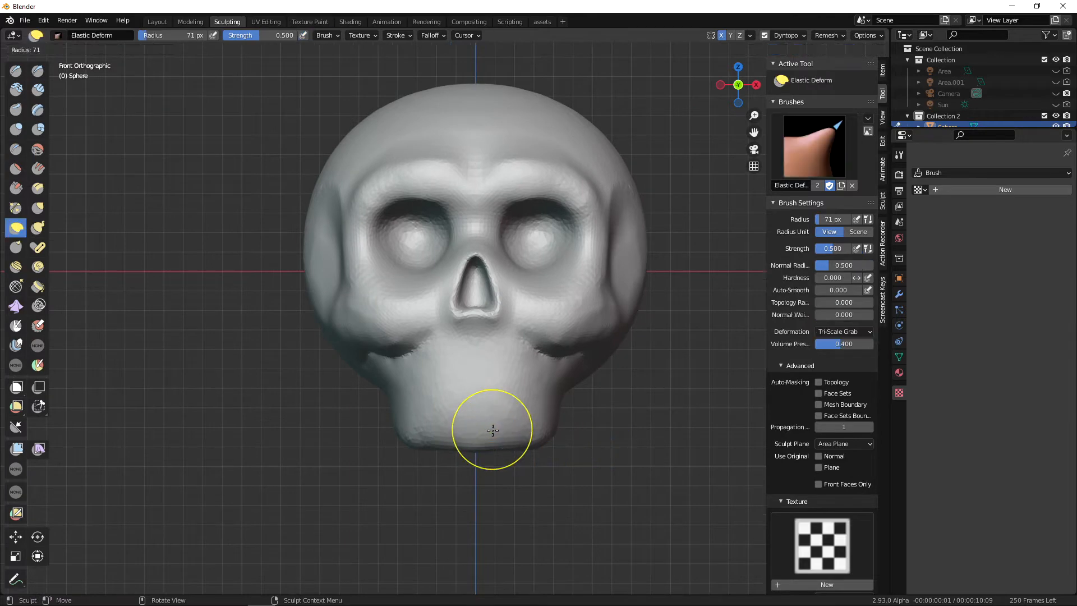
{"action": "left_click", "coordinate": [511, 427]}
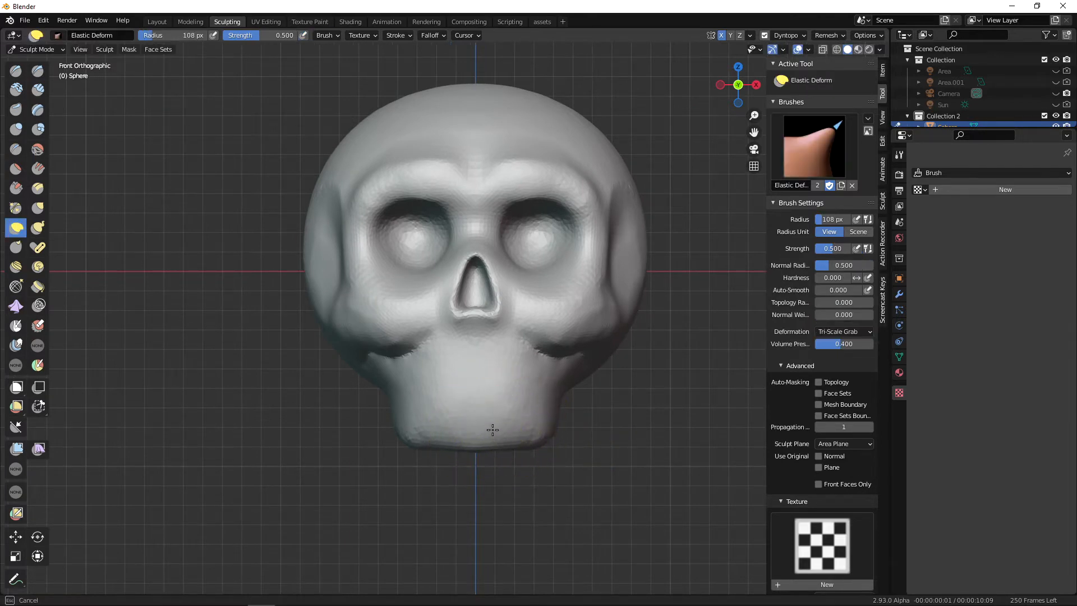
{"action": "left_click_drag", "start_coordinate": [547, 441], "coordinate": [549, 410]}
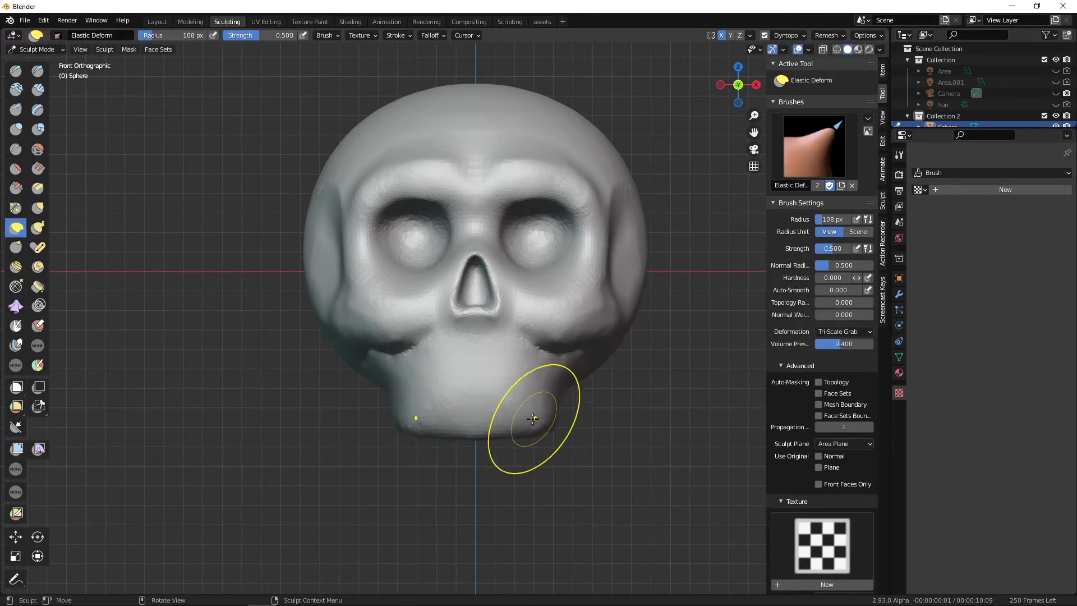
Adjust the rear lower corner of the jaw from the side using Elastic Deform with an 82 px radius.
{"action": "middle_click_drag", "start_coordinate": [560, 452], "coordinate": [600, 446]}
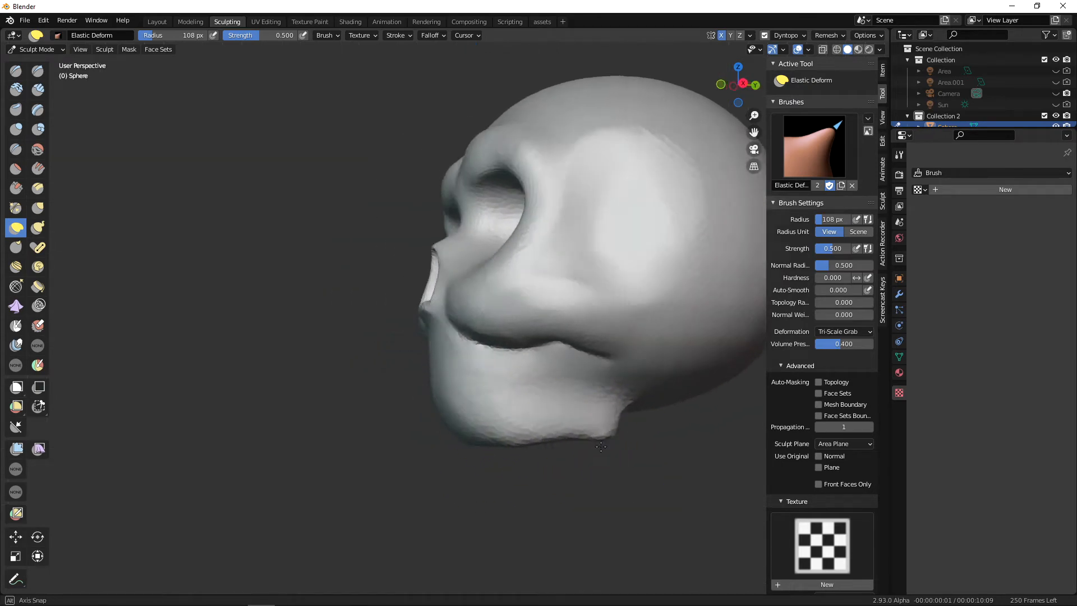
{"action": "key", "text": "f"}
{"action": "mouse_move", "coordinate": [601, 445]}
{"action": "left_mouse_down", "text": "alt"}
{"action": "mouse_move", "coordinate": [586, 415]}
{"action": "mouse_move", "coordinate": [538, 437]}
{"action": "left_mouse_up", "text": "alt"}
{"action": "left_click", "coordinate": [575, 437]}
{"action": "mouse_move", "coordinate": [536, 445]}
{"action": "middle_mouse_down"}
{"action": "mouse_move", "coordinate": [644, 457]}
{"action": "mouse_move", "coordinate": [622, 453]}
{"action": "mouse_move", "coordinate": [595, 499]}
{"action": "mouse_move", "coordinate": [589, 444]}
{"action": "mouse_move", "coordinate": [593, 458]}
{"action": "middle_mouse_up"}
Reshape the outline of the cranium from above using Elastic Deform with a 197 px radius.
{"action": "scroll", "coordinate": [623, 453], "scroll_direction": "down", "scroll_amount": 1}
{"action": "key", "text": "KP_7"}
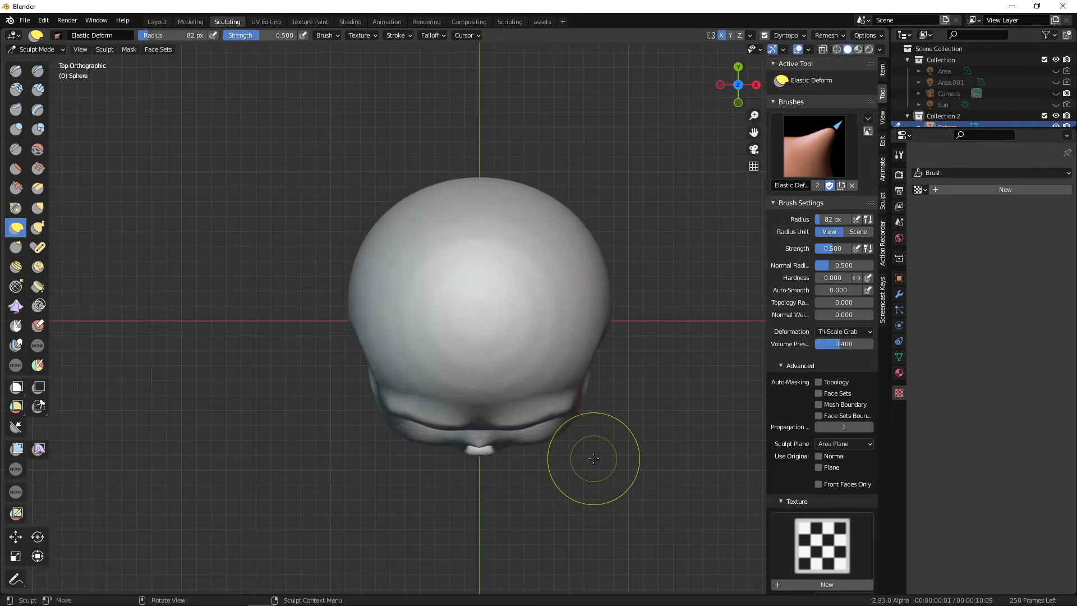
{"action": "key", "text": "f"}
{"action": "left_click", "coordinate": [705, 316]}
{"action": "mouse_move", "coordinate": [653, 311]}
{"action": "left_mouse_down"}
{"action": "mouse_move", "coordinate": [606, 284]}
{"action": "mouse_move", "coordinate": [562, 278]}
{"action": "mouse_move", "coordinate": [591, 277]}
{"action": "mouse_move", "coordinate": [530, 200]}
{"action": "left_mouse_up"}
Round out the upper back of the cranium from the side using Elastic Deform with a 174 px radius.
{"action": "key", "text": "KP_3"}
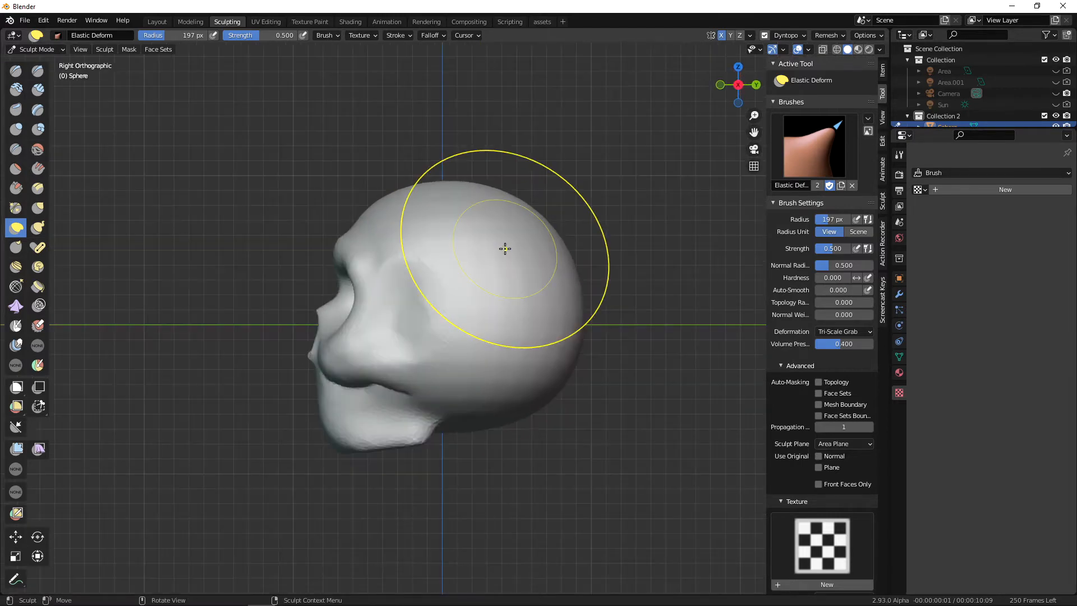
{"action": "key", "text": "f"}
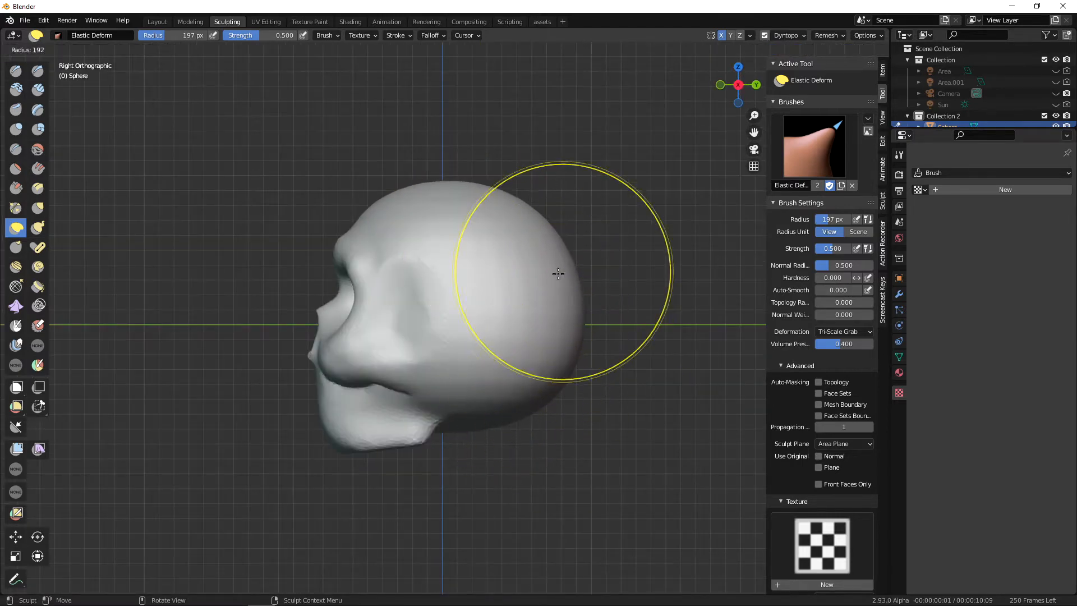
{"action": "left_click", "coordinate": [555, 273]}
{"action": "left_click_drag", "start_coordinate": [555, 241], "coordinate": [569, 230]}
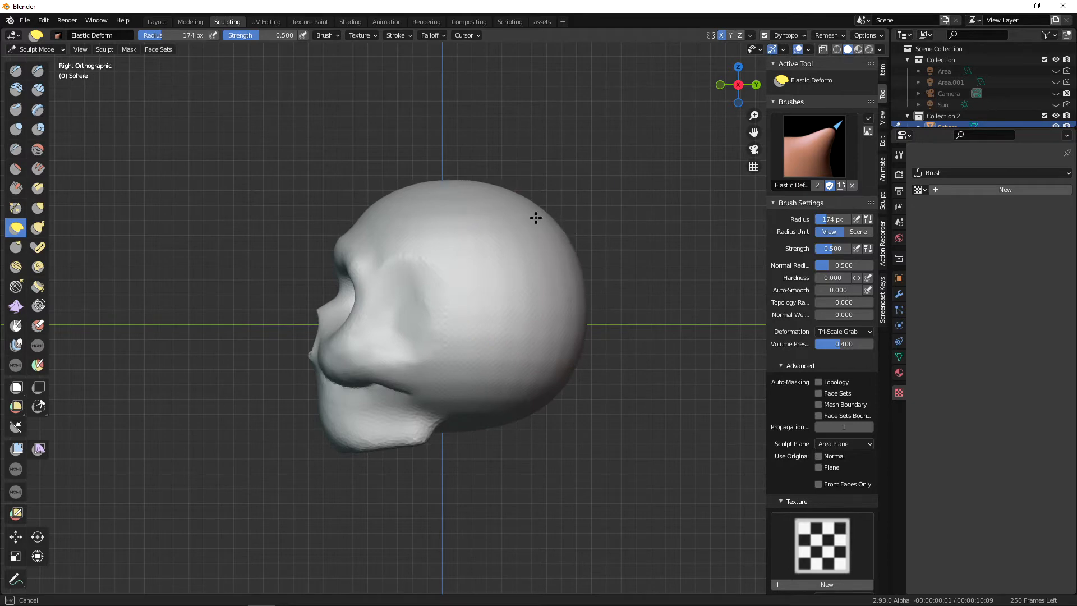
Adjust the forehead curve and the underside of the cranium using Elastic Deform with a 133 px radius.
{"action": "key", "text": "f"}
{"action": "left_click", "coordinate": [383, 203]}
{"action": "left_click_drag", "start_coordinate": [385, 201], "coordinate": [401, 204]}
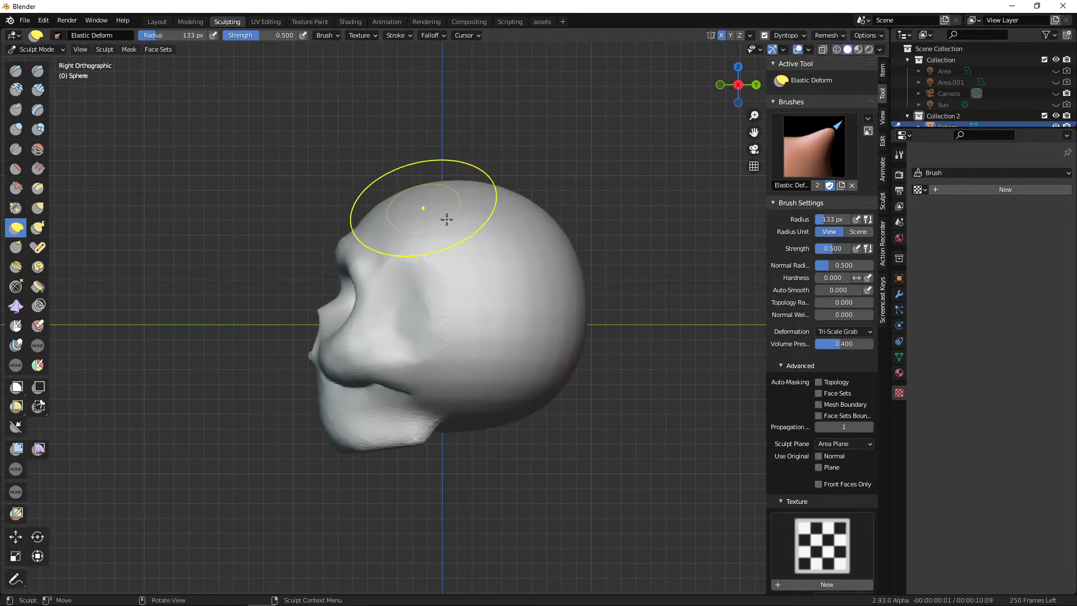
{"action": "mouse_move", "coordinate": [505, 456]}
{"action": "left_mouse_down"}
{"action": "mouse_move", "coordinate": [493, 385]}
{"action": "mouse_move", "coordinate": [553, 378]}
{"action": "left_mouse_up"}
Carve an arched crease into the underside of the skull behind the jaw using the Crease brush with a 57 px radius.
{"action": "mouse_move", "coordinate": [560, 418]}
{"action": "middle_mouse_down"}
{"action": "mouse_move", "coordinate": [550, 385]}
{"action": "mouse_move", "coordinate": [564, 315]}
{"action": "middle_mouse_up"}
{"action": "key", "text": "shift+c"}
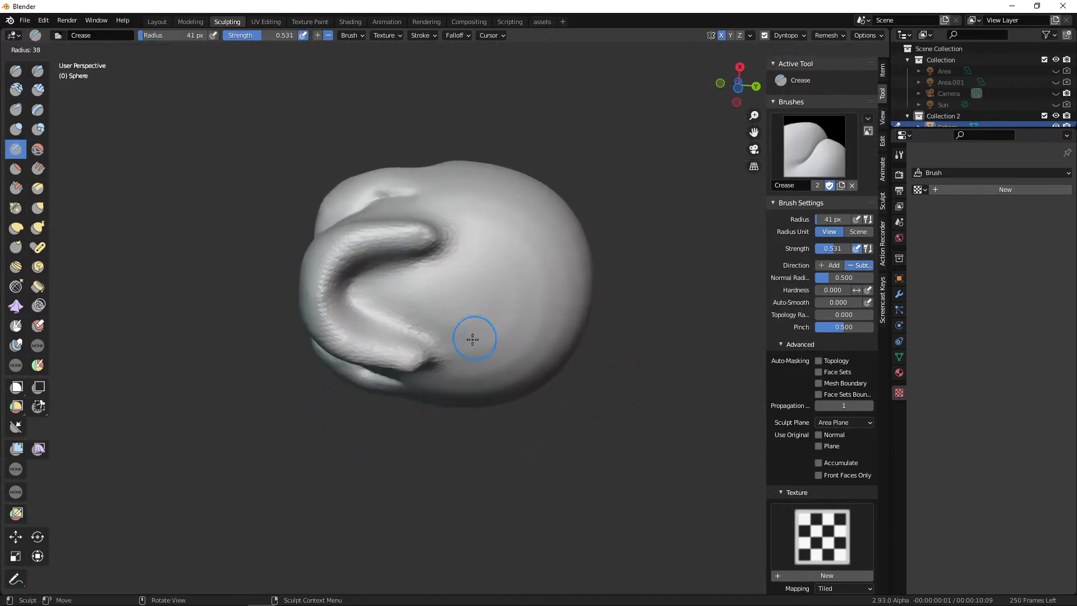
{"action": "mouse_move", "coordinate": [471, 339]}
{"action": "middle_mouse_down"}
{"action": "mouse_move", "coordinate": [493, 308]}
{"action": "mouse_move", "coordinate": [531, 352]}
{"action": "middle_mouse_up"}
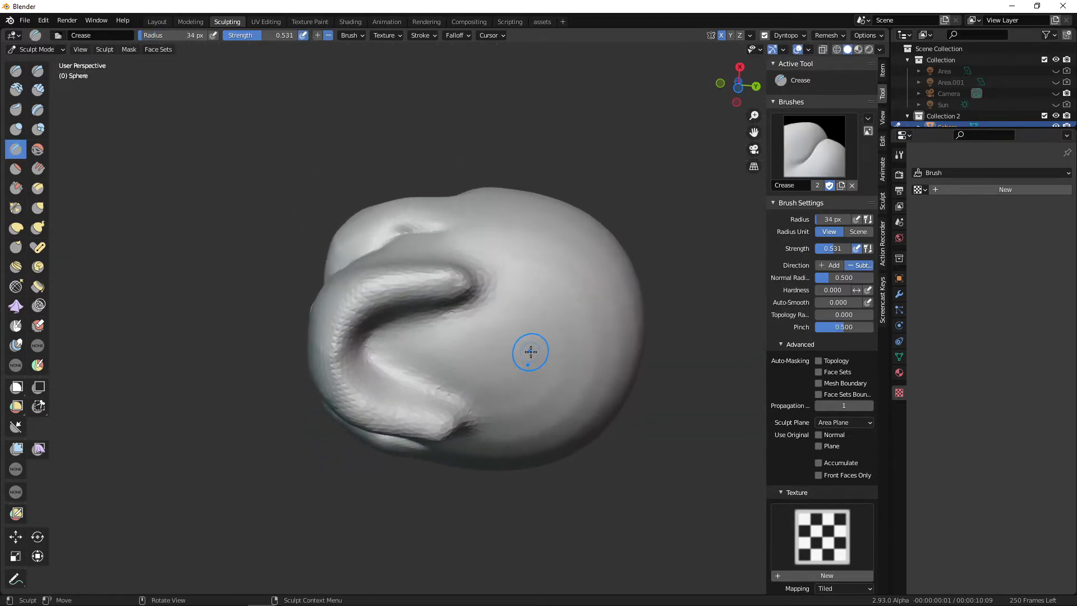
{"action": "key", "text": "f"}
{"action": "left_click", "coordinate": [529, 346]}
{"action": "left_click_drag", "start_coordinate": [529, 345], "coordinate": [526, 358], "text": "alt"}
{"action": "mouse_move", "coordinate": [494, 312]}
{"action": "left_mouse_down"}
{"action": "mouse_move", "coordinate": [504, 418]}
{"action": "mouse_move", "coordinate": [512, 354]}
{"action": "mouse_move", "coordinate": [495, 356]}
{"action": "mouse_move", "coordinate": [505, 352]}
{"action": "left_mouse_up"}
{"action": "mouse_move", "coordinate": [509, 360]}
{"action": "left_mouse_down", "text": "alt"}
{"action": "mouse_move", "coordinate": [492, 301]}
{"action": "mouse_move", "coordinate": [405, 328]}
{"action": "left_mouse_up", "text": "alt"}
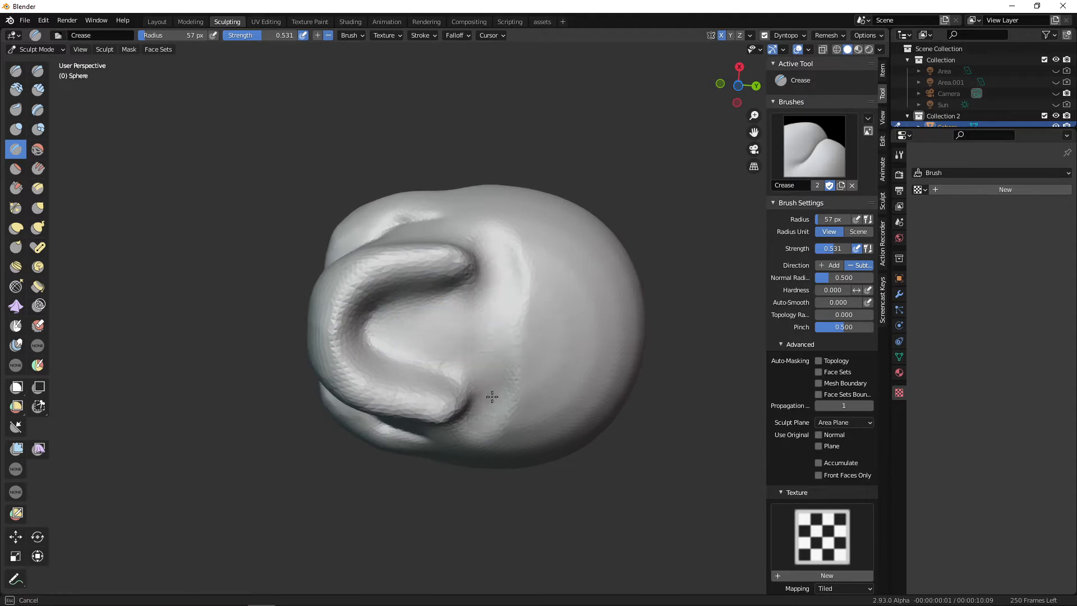
{"action": "mouse_move", "coordinate": [492, 397]}
{"action": "left_mouse_down", "text": "alt"}
{"action": "mouse_move", "coordinate": [531, 346]}
{"action": "mouse_move", "coordinate": [528, 414]}
{"action": "mouse_move", "coordinate": [499, 331]}
{"action": "left_mouse_up", "text": "alt"}
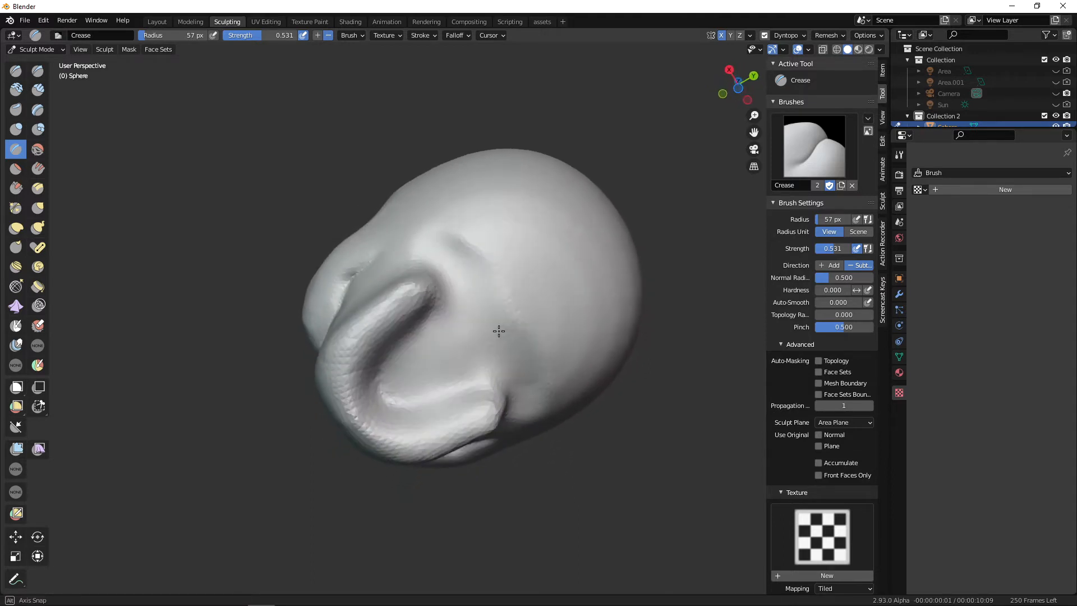
{"action": "left_click_drag", "start_coordinate": [517, 284], "coordinate": [407, 279], "text": "alt"}
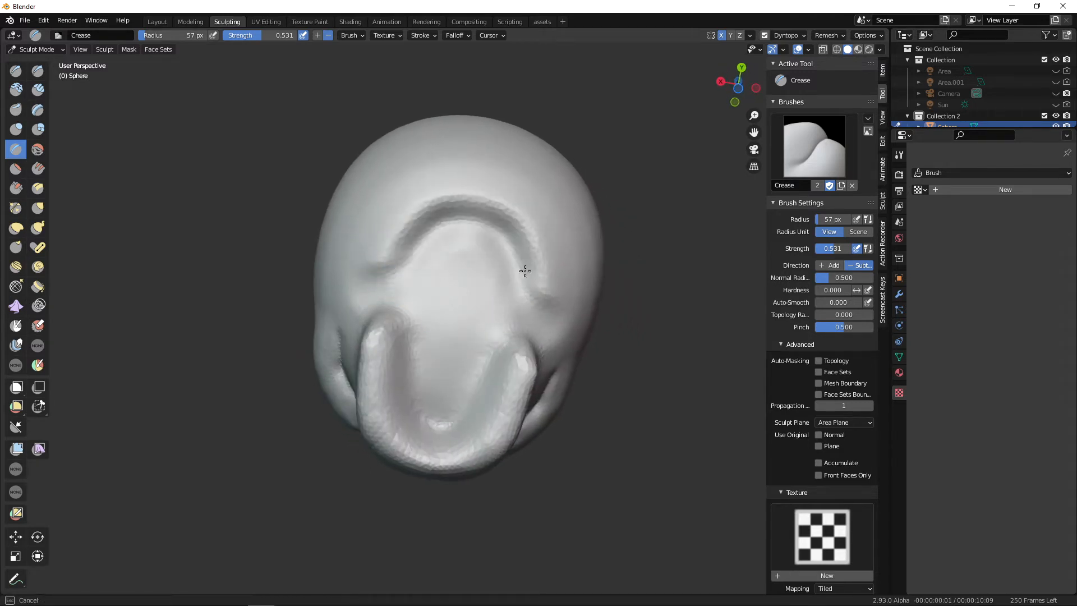
Smooth the skull's underside behind the jaw and deepen the arched recess around it with the Crease brush.
{"action": "left_click_drag", "start_coordinate": [440, 295], "coordinate": [466, 259], "text": "shift"}
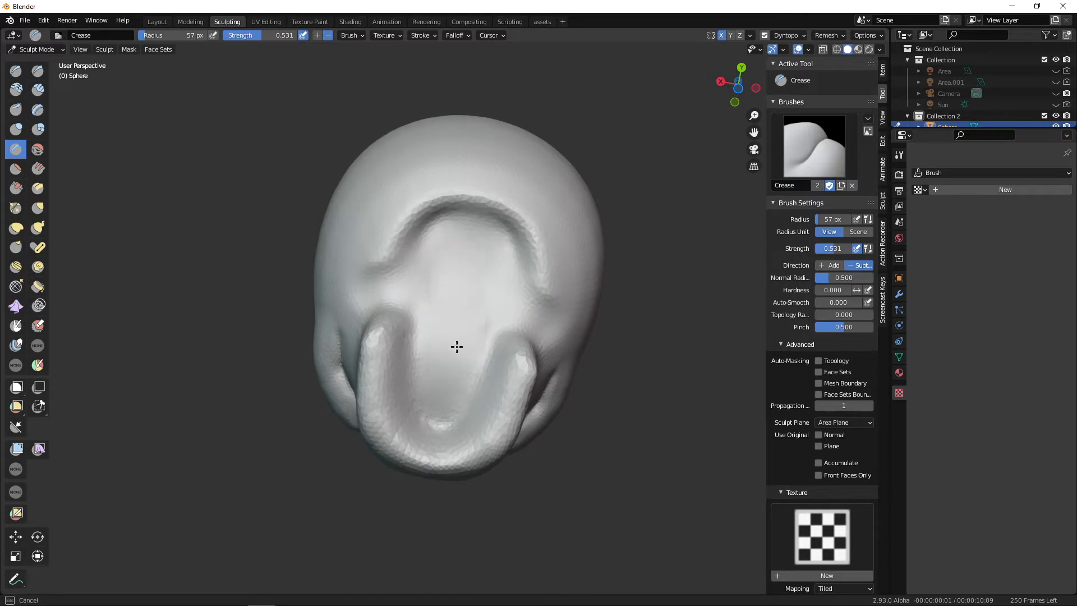
{"action": "mouse_move", "coordinate": [478, 288]}
{"action": "middle_mouse_down"}
{"action": "mouse_move", "coordinate": [532, 327]}
{"action": "mouse_move", "coordinate": [580, 392]}
{"action": "mouse_move", "coordinate": [567, 365]}
{"action": "mouse_move", "coordinate": [485, 304]}
{"action": "middle_mouse_up"}
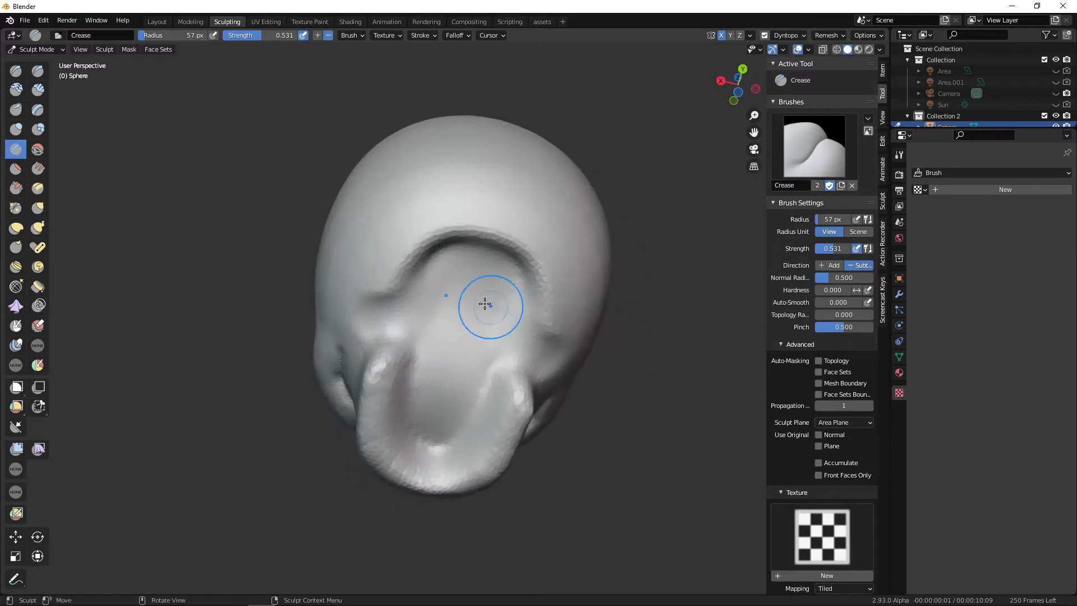
{"action": "mouse_move", "coordinate": [409, 275]}
{"action": "middle_mouse_down"}
{"action": "mouse_move", "coordinate": [553, 305]}
{"action": "mouse_move", "coordinate": [533, 312]}
{"action": "mouse_move", "coordinate": [406, 240]}
{"action": "middle_mouse_up"}
{"action": "mouse_move", "coordinate": [406, 240]}
{"action": "left_mouse_down"}
{"action": "mouse_move", "coordinate": [521, 280]}
{"action": "mouse_move", "coordinate": [413, 269]}
{"action": "mouse_move", "coordinate": [533, 252]}
{"action": "mouse_move", "coordinate": [533, 283]}
{"action": "left_mouse_up"}
{"action": "mouse_move", "coordinate": [530, 278]}
{"action": "left_mouse_down"}
{"action": "mouse_move", "coordinate": [508, 219]}
{"action": "mouse_move", "coordinate": [436, 250]}
{"action": "mouse_move", "coordinate": [426, 211]}
{"action": "mouse_move", "coordinate": [480, 222]}
{"action": "left_mouse_up"}
{"action": "mouse_move", "coordinate": [456, 240]}
{"action": "middle_mouse_down"}
{"action": "mouse_move", "coordinate": [469, 241]}
{"action": "mouse_move", "coordinate": [443, 224]}
{"action": "middle_mouse_up"}
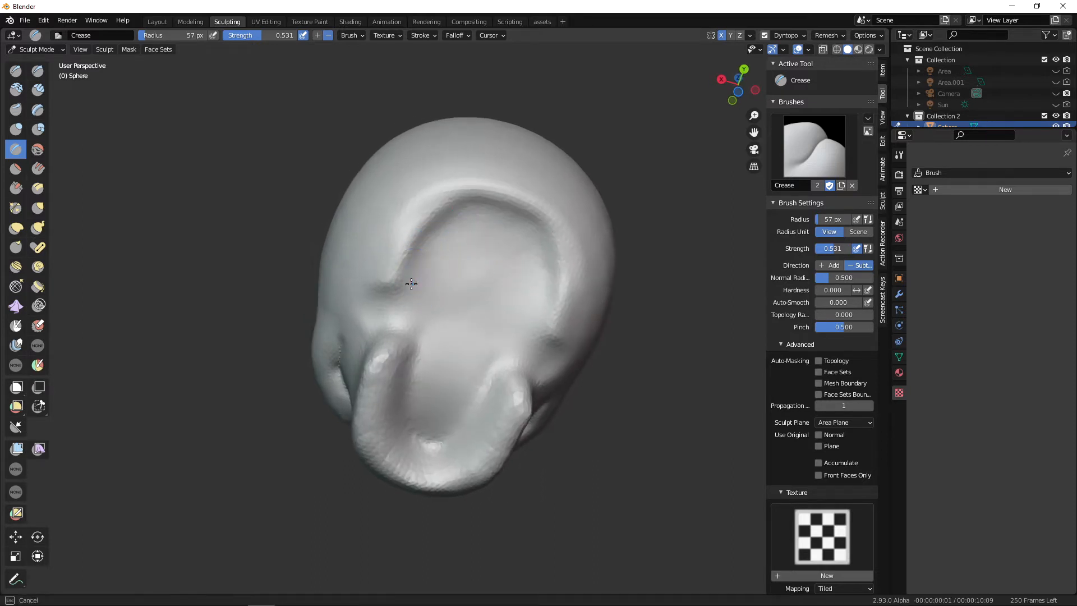
Pull down and level the lower back edge of the cranium from the side using Elastic Deform at 133 px and 89 px radii.
{"action": "mouse_move", "coordinate": [529, 297]}
{"action": "middle_mouse_down"}
{"action": "mouse_move", "coordinate": [636, 389]}
{"action": "mouse_move", "coordinate": [629, 417]}
{"action": "middle_mouse_up"}
{"action": "key", "text": "KP_3"}
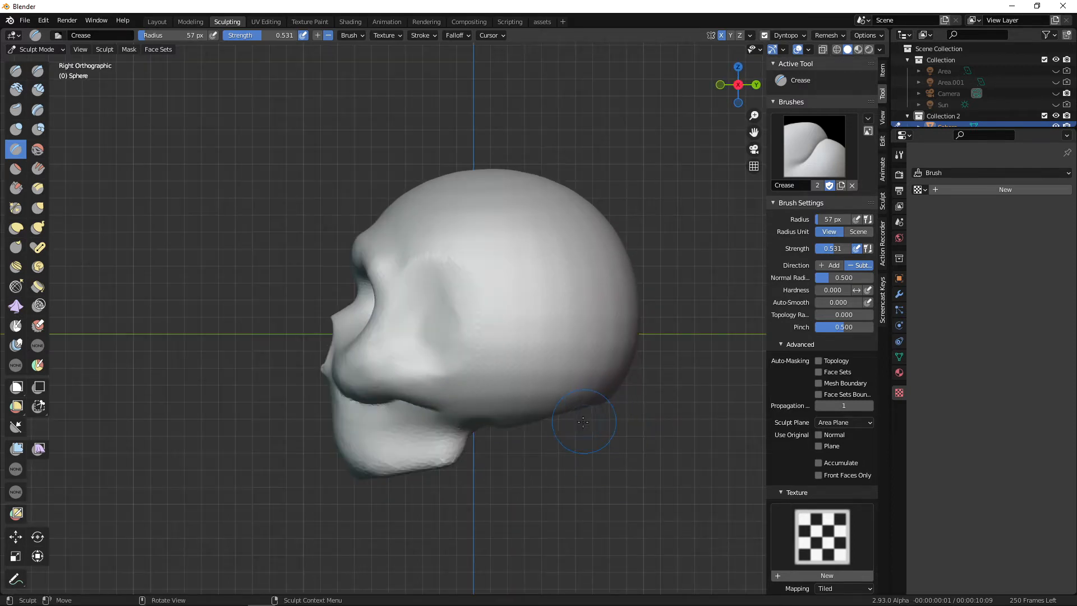
{"action": "key", "text": "g"}
{"action": "left_click_drag", "start_coordinate": [604, 402], "coordinate": [590, 428]}
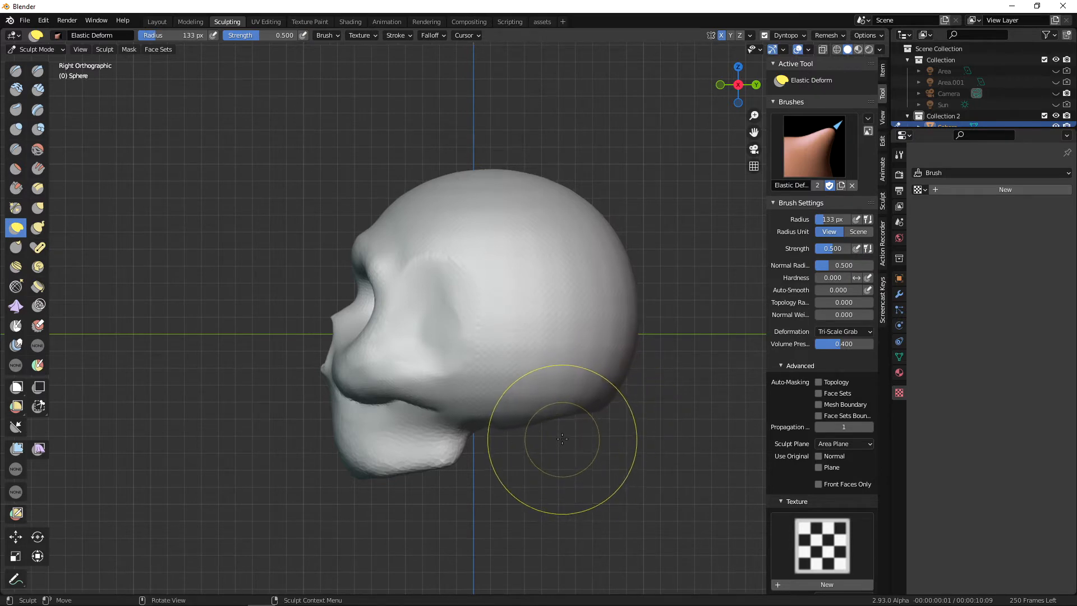
{"action": "key", "text": "f"}
{"action": "left_click", "coordinate": [538, 441]}
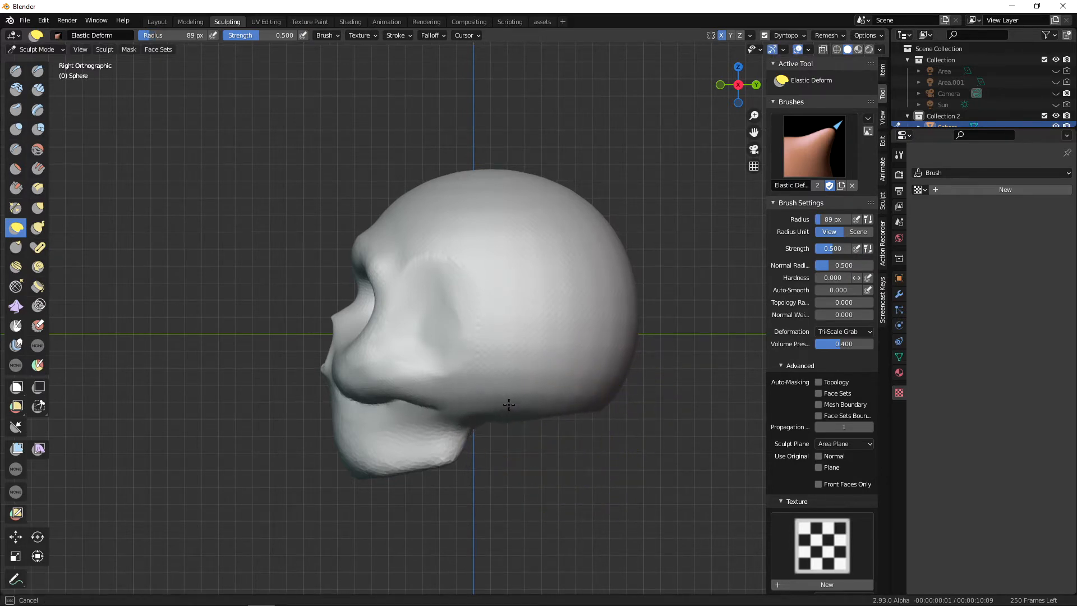
Push up and flatten the jaw's lower edge from the side using Elastic Deform at 92 px and 62 px radii.
{"action": "middle_click_drag", "start_coordinate": [521, 442], "coordinate": [576, 365], "text": "shift"}
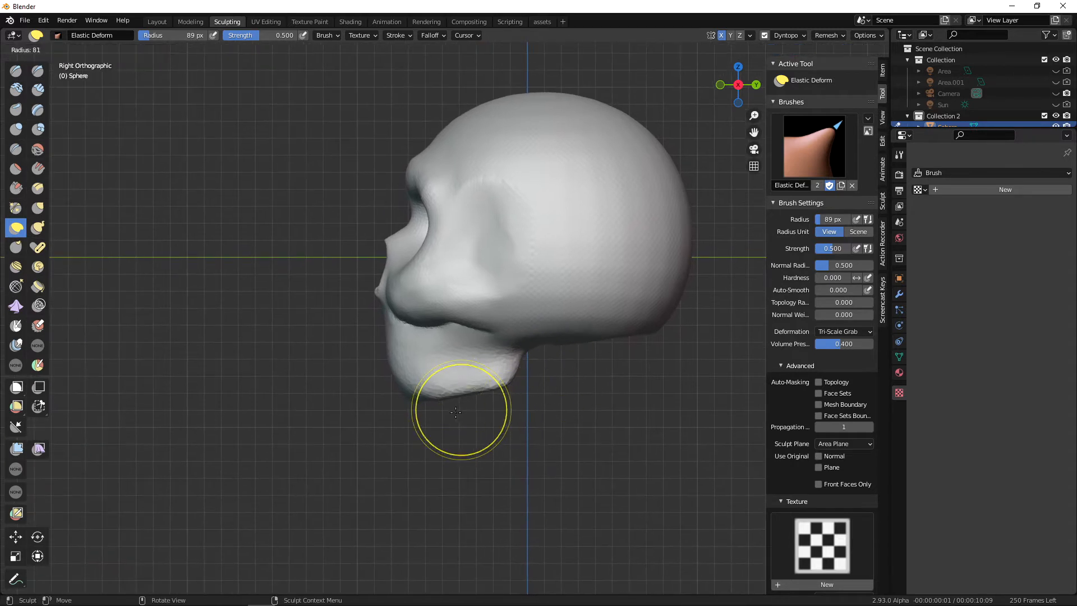
{"action": "left_click_drag", "start_coordinate": [447, 405], "coordinate": [410, 394]}
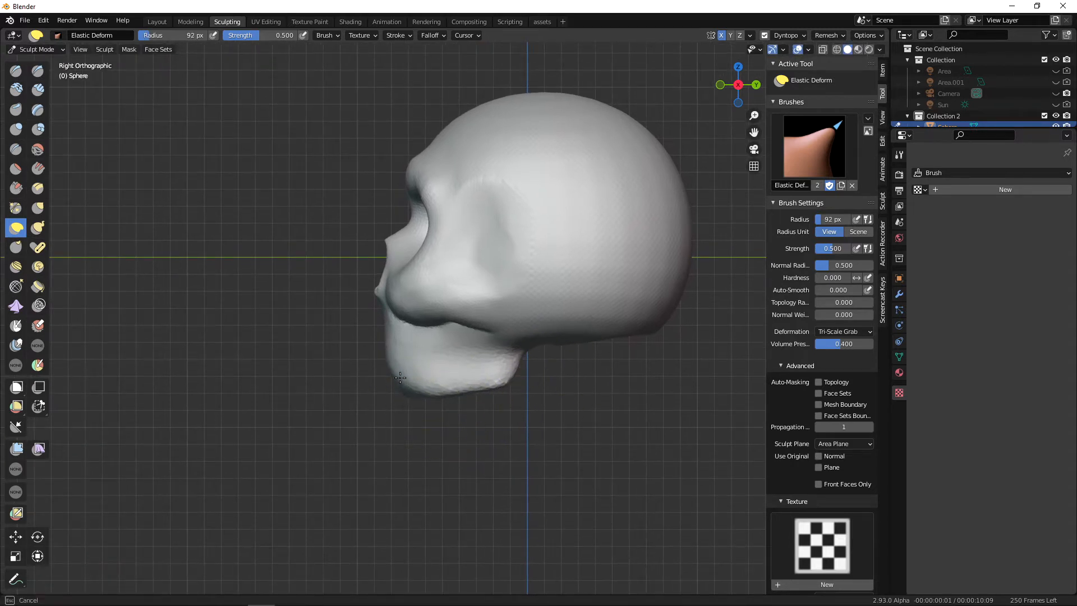
{"action": "key", "text": "f"}
{"action": "left_click", "coordinate": [440, 383]}
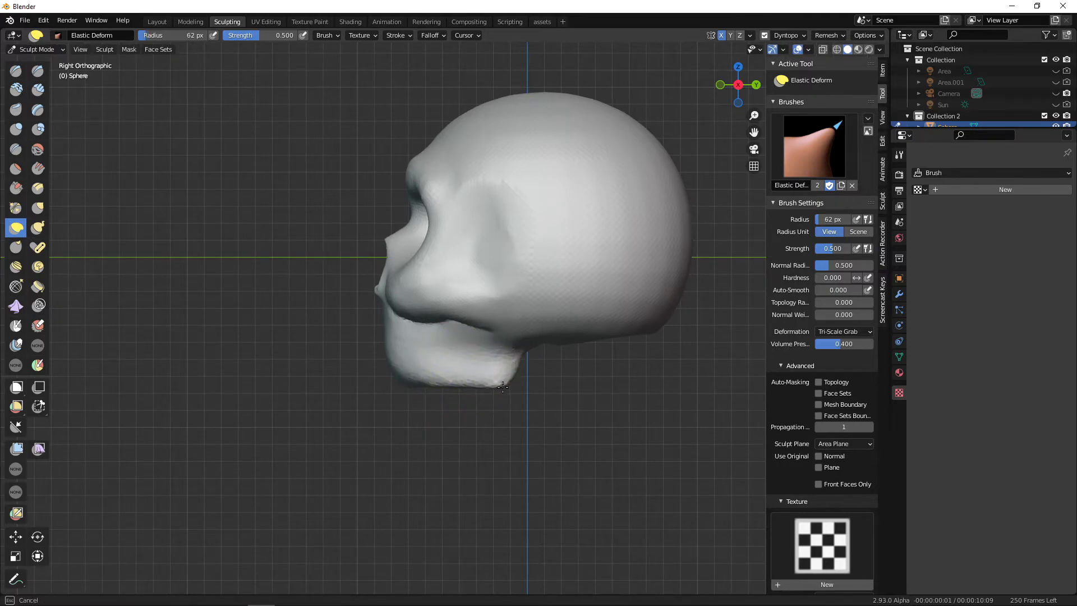
{"action": "middle_click_drag", "start_coordinate": [453, 378], "coordinate": [573, 405]}
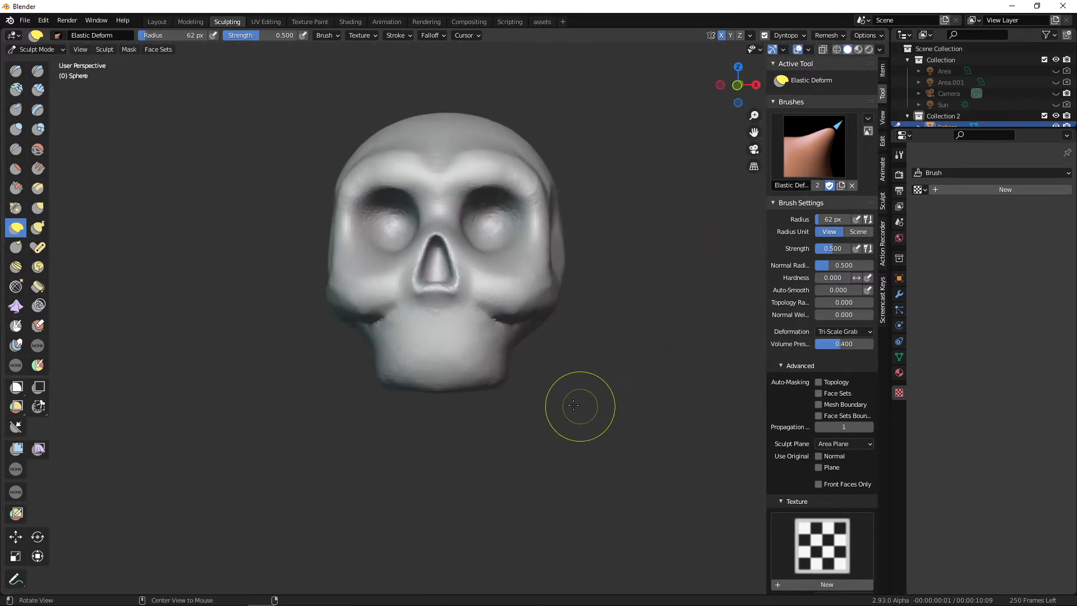
{"action": "mouse_move", "coordinate": [468, 356]}
{"action": "middle_mouse_down"}
{"action": "mouse_move", "coordinate": [523, 301]}
{"action": "mouse_move", "coordinate": [506, 343]}
{"action": "mouse_move", "coordinate": [456, 325]}
{"action": "mouse_move", "coordinate": [499, 336]}
{"action": "mouse_move", "coordinate": [536, 275]}
{"action": "mouse_move", "coordinate": [529, 435]}
{"action": "mouse_move", "coordinate": [557, 406]}
{"action": "middle_mouse_up"}
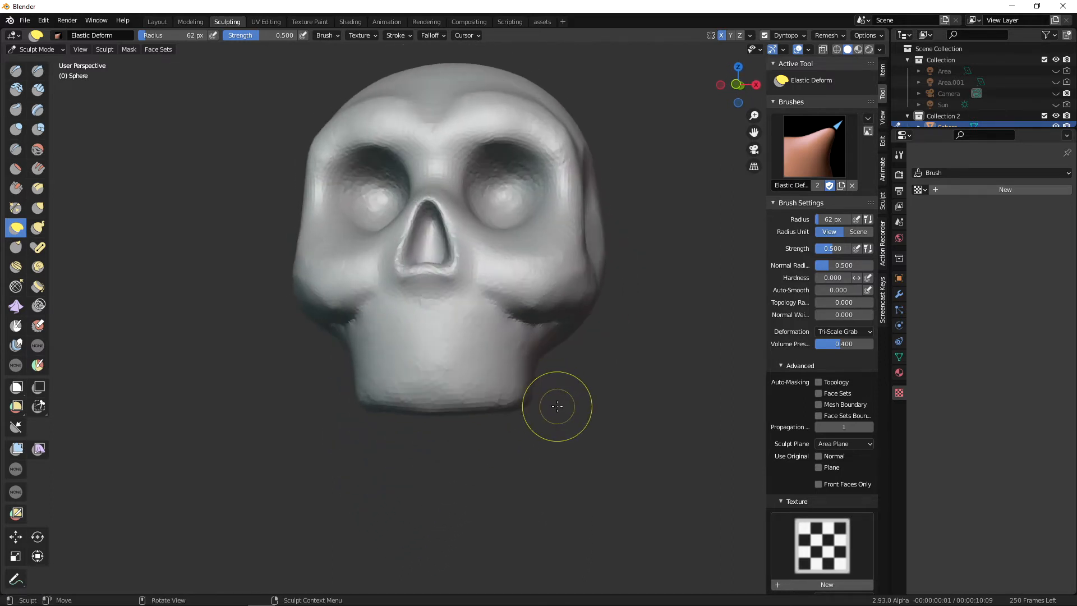
Try to carve a vertical groove down the middle of the jaw's front using the Crease brush with a 20 px radius.
{"action": "key", "text": "KP_1"}
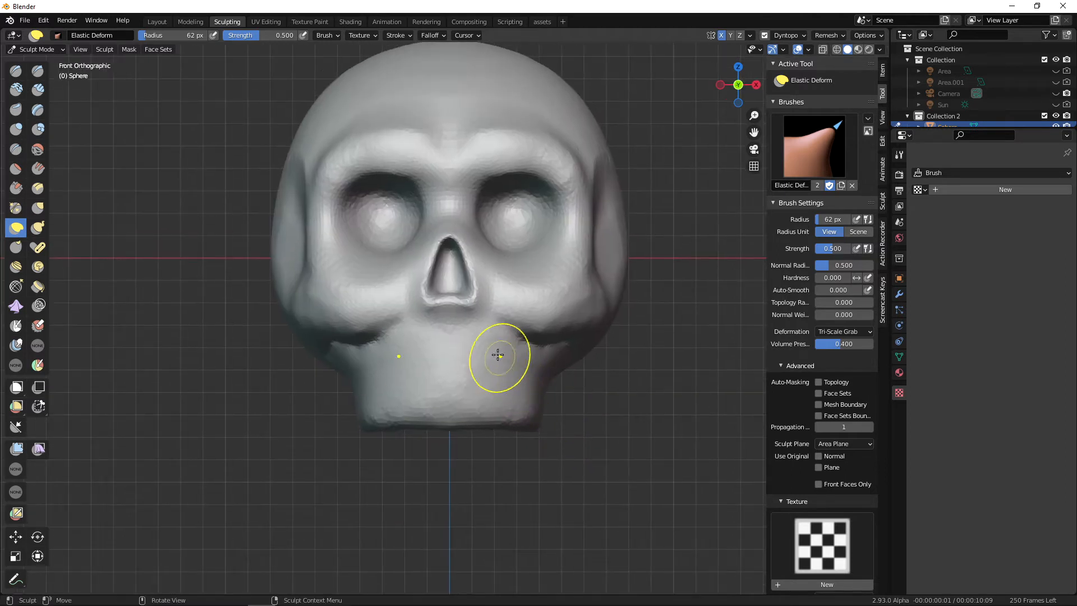
{"action": "key", "text": "shift+c"}
{"action": "key", "text": "f"}
{"action": "left_click", "coordinate": [479, 378]}
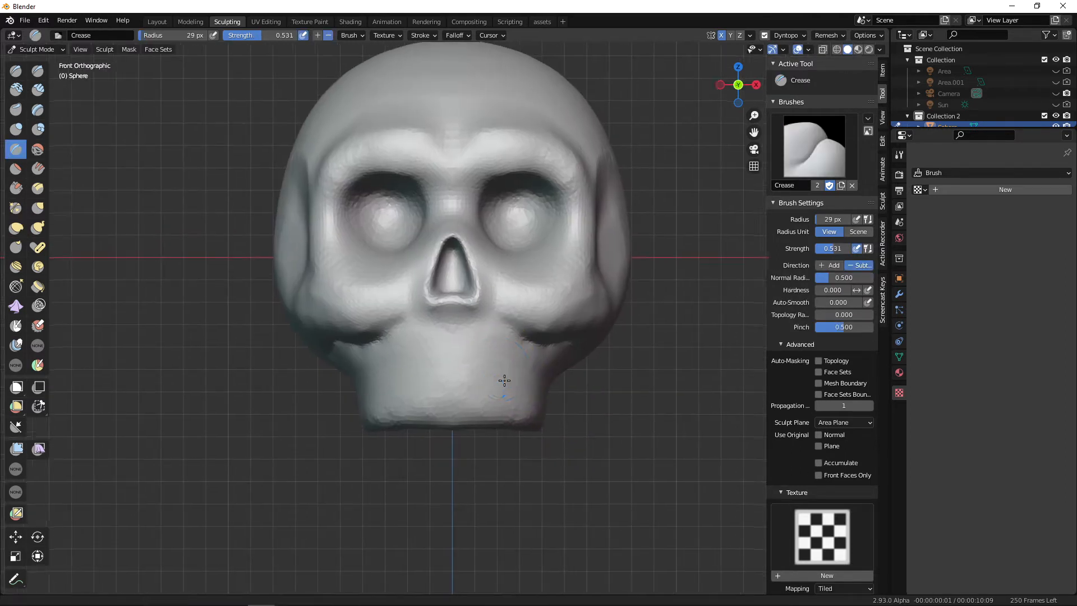
{"action": "key", "text": "f"}
{"action": "left_click", "coordinate": [477, 379]}
{"action": "middle_click_drag", "start_coordinate": [483, 376], "coordinate": [484, 355], "text": "shift"}
{"action": "mouse_move", "coordinate": [459, 336]}
{"action": "left_mouse_down"}
{"action": "mouse_move", "coordinate": [459, 354]}
{"action": "mouse_move", "coordinate": [460, 338]}
{"action": "left_mouse_up"}
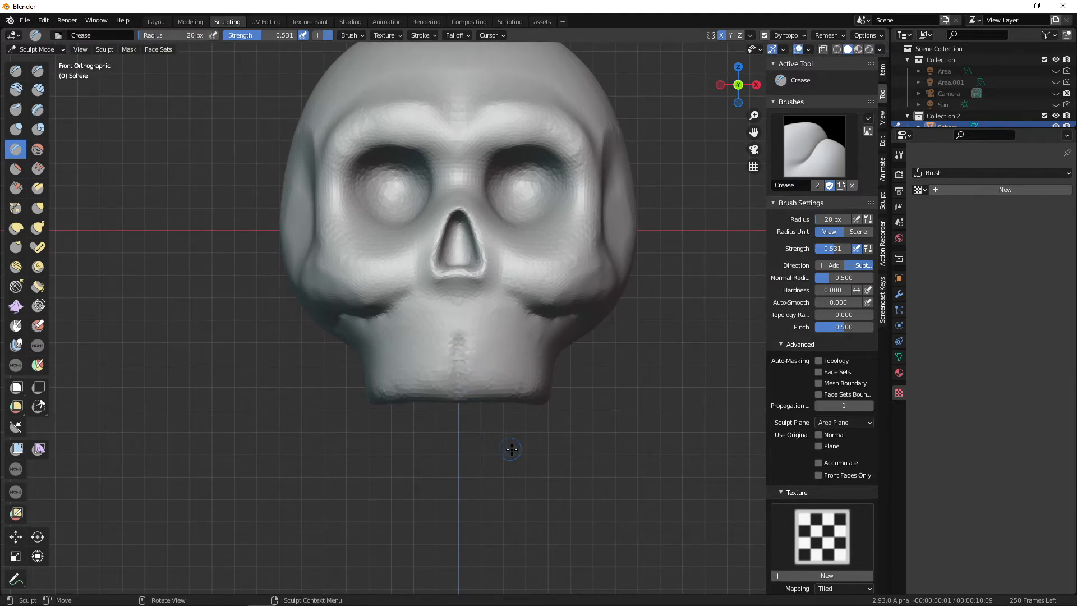
{"action": "middle_click_drag", "start_coordinate": [511, 449], "coordinate": [531, 389], "text": "ctrl"}
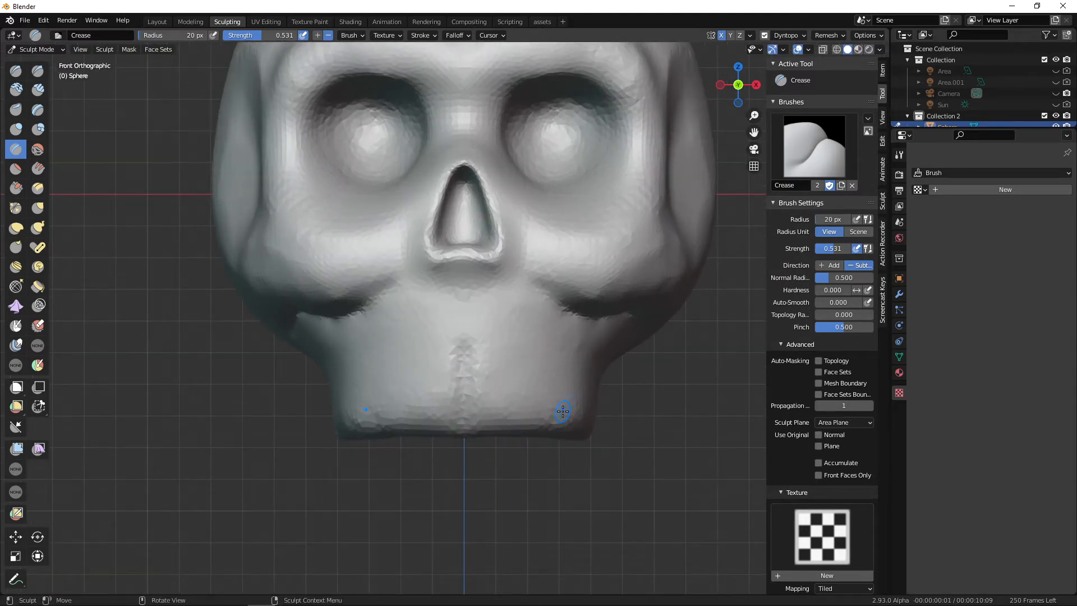
{"action": "middle_click_drag", "start_coordinate": [561, 422], "coordinate": [558, 485], "text": "ctrl"}
{"action": "middle_click_drag", "start_coordinate": [558, 486], "coordinate": [533, 518], "text": "shift"}
{"action": "middle_click_drag", "start_coordinate": [565, 284], "coordinate": [561, 311], "text": "ctrl"}
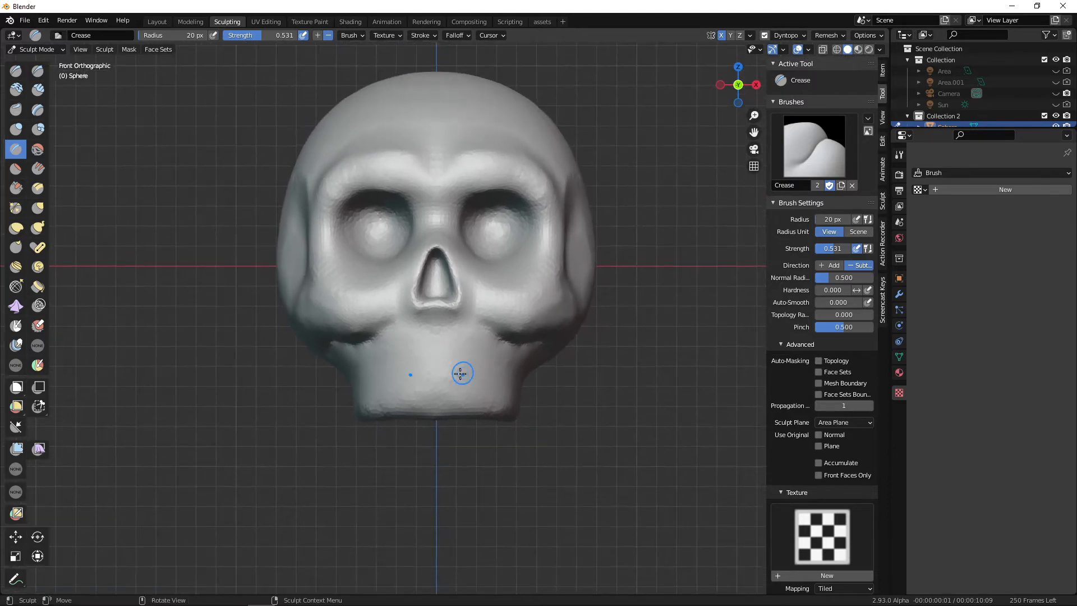
Set the Dyntopo detailing method to Brush Detail.
{"action": "middle_click_drag", "start_coordinate": [462, 372], "coordinate": [457, 396], "text": "shift"}
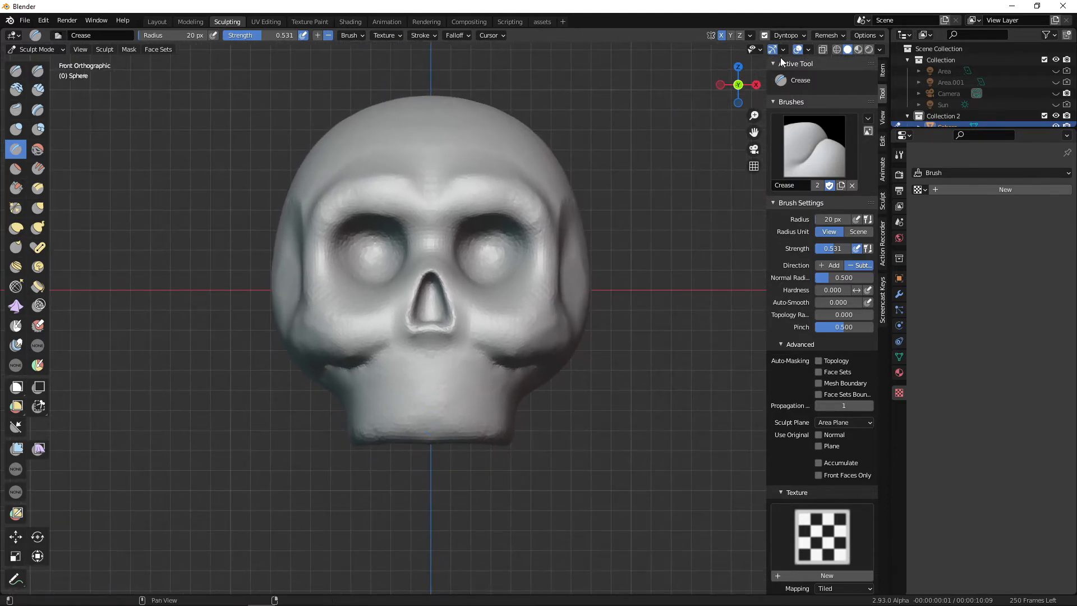
{"action": "left_click", "coordinate": [800, 36]}
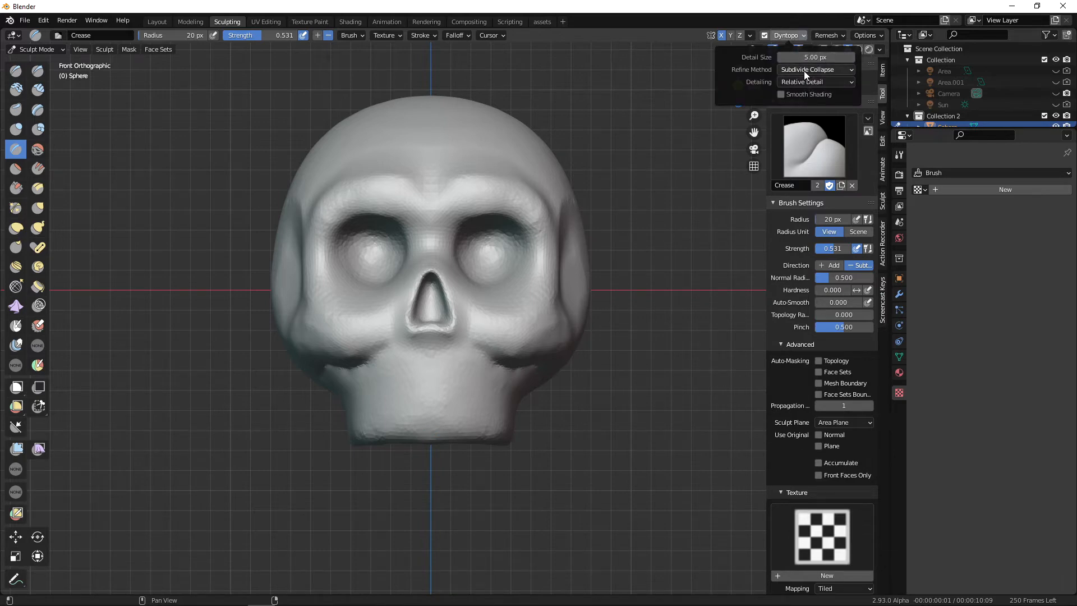
{"action": "left_click", "coordinate": [844, 81]}
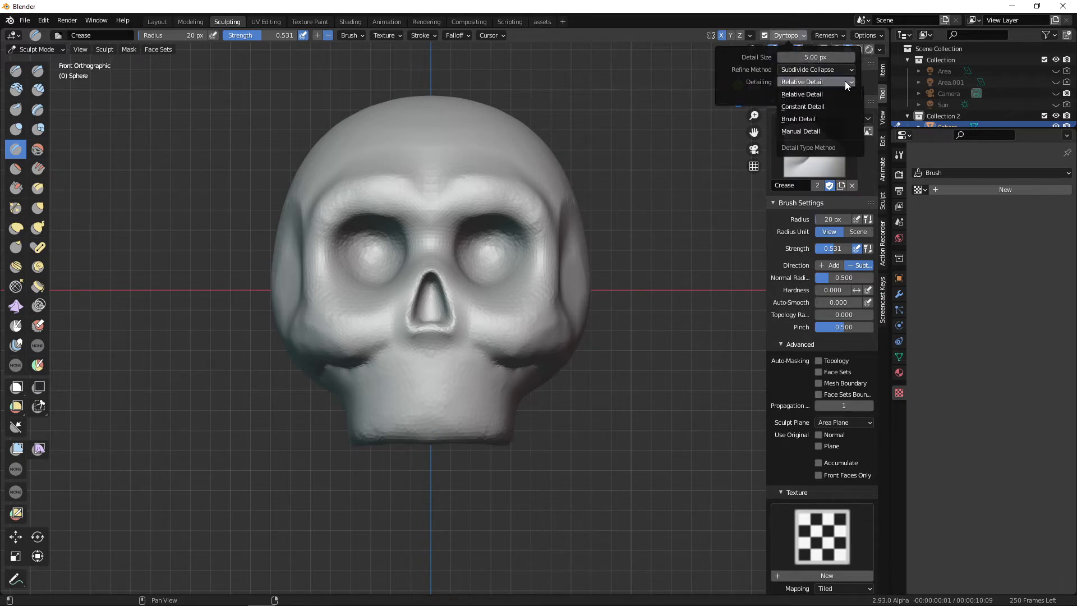
{"action": "left_click", "coordinate": [816, 119]}
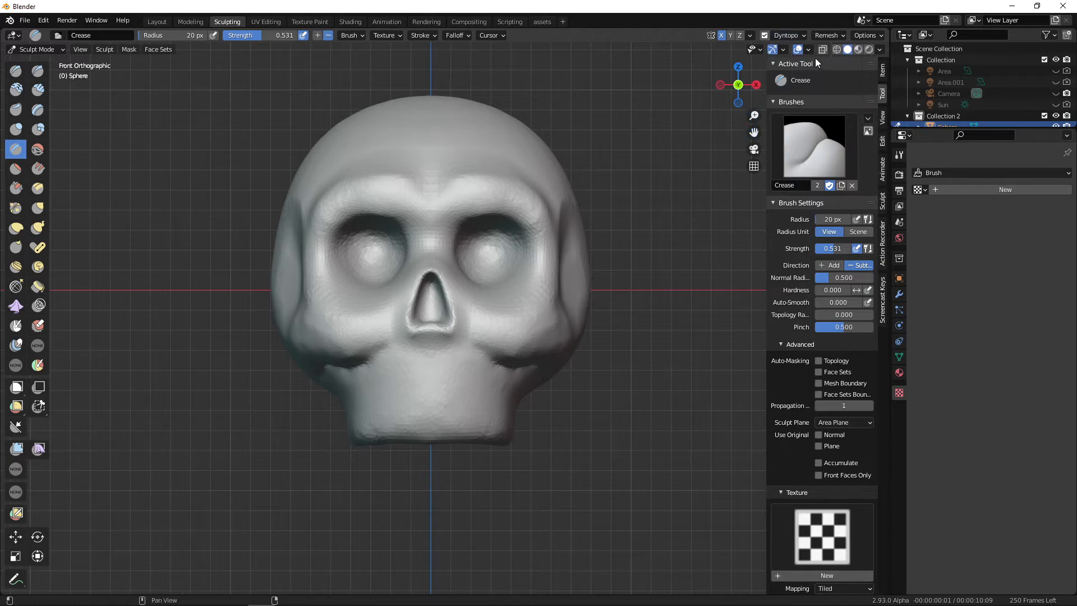
Try a vertical groove down the middle of the jaw's front with the Crease brush at 20 px and inspect its wireframe.
{"action": "left_click", "coordinate": [802, 36]}
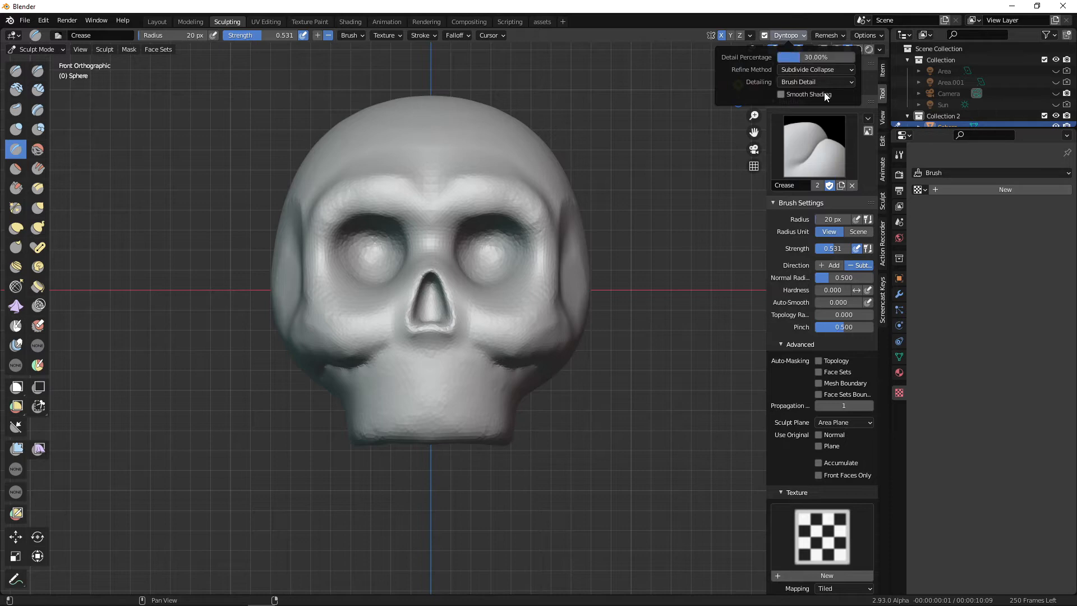
{"action": "left_click_drag", "start_coordinate": [430, 386], "coordinate": [431, 443]}
{"action": "right_click", "coordinate": [467, 423]}
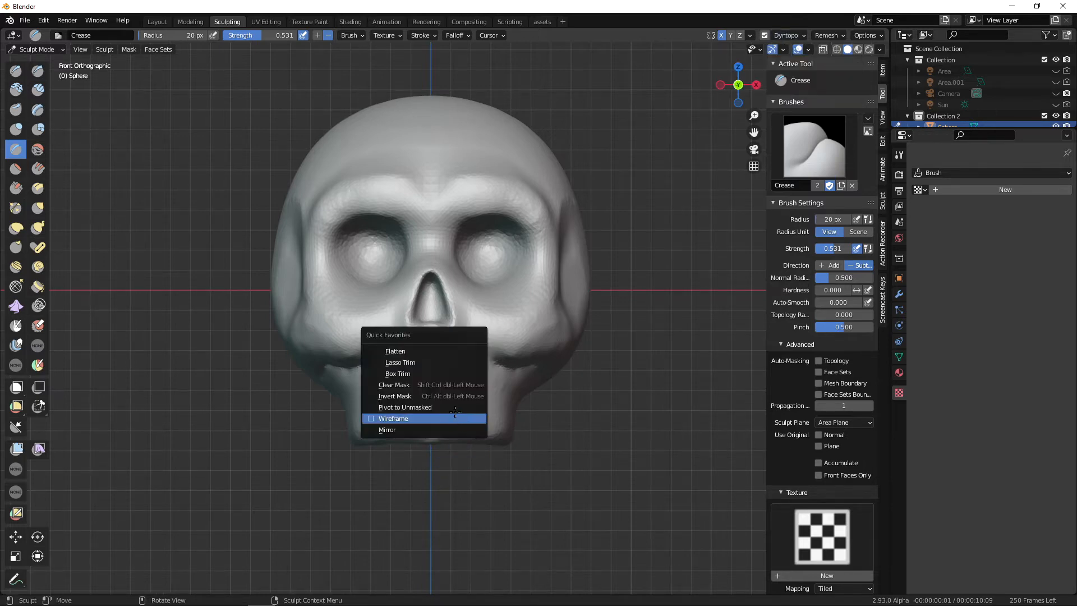
{"action": "left_click", "coordinate": [443, 427]}
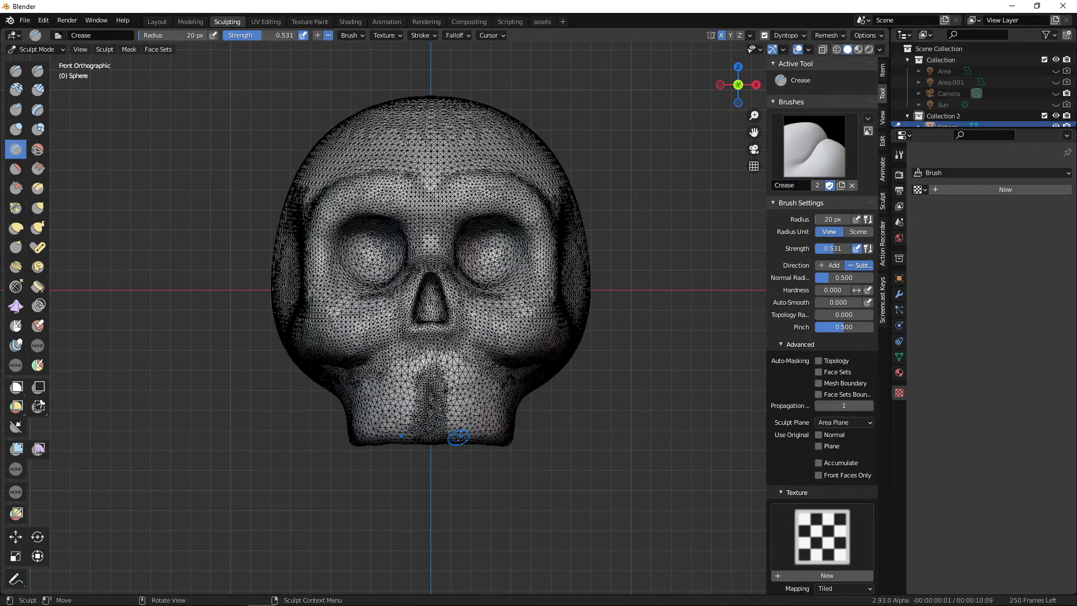
{"action": "right_click", "coordinate": [464, 406]}
{"action": "left_click", "coordinate": [467, 412]}
{"action": "middle_click_drag", "start_coordinate": [454, 416], "coordinate": [472, 389], "text": "shift"}
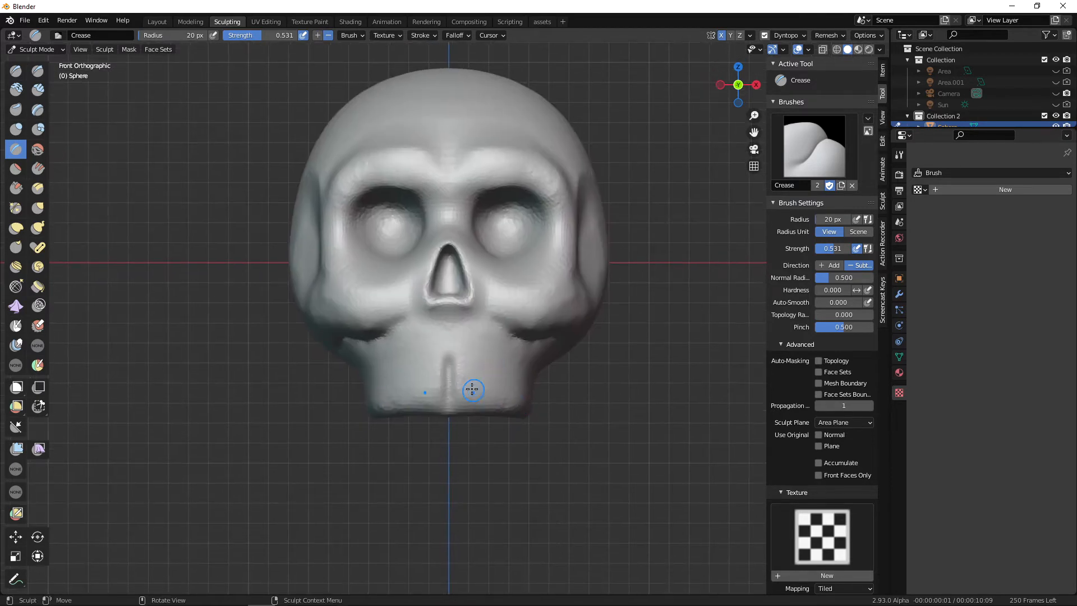
{"action": "left_click_drag", "start_coordinate": [453, 368], "coordinate": [468, 354]}
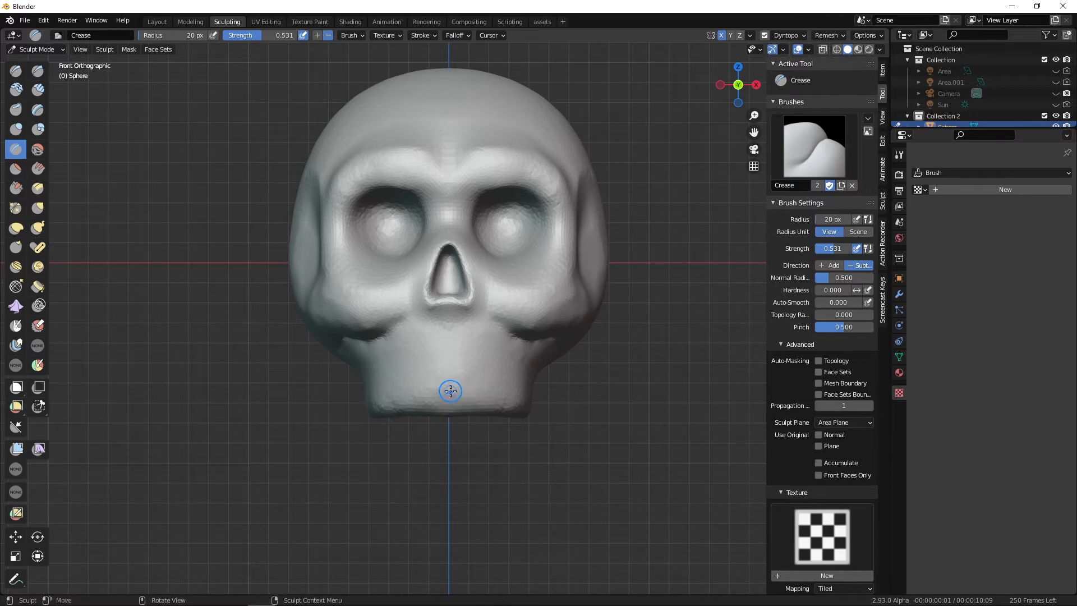
Carve the outlines of the upper teeth around the jaw's front and sides using the Crease brush at 20 px.
{"action": "mouse_move", "coordinate": [450, 377]}
{"action": "left_mouse_down"}
{"action": "mouse_move", "coordinate": [451, 408]}
{"action": "mouse_move", "coordinate": [469, 362]}
{"action": "mouse_move", "coordinate": [496, 414]}
{"action": "left_mouse_up"}
{"action": "mouse_move", "coordinate": [496, 413]}
{"action": "middle_mouse_down"}
{"action": "mouse_move", "coordinate": [505, 424]}
{"action": "mouse_move", "coordinate": [447, 375]}
{"action": "mouse_move", "coordinate": [488, 401]}
{"action": "mouse_move", "coordinate": [466, 368]}
{"action": "middle_mouse_up"}
{"action": "middle_click_drag", "start_coordinate": [487, 415], "coordinate": [465, 416]}
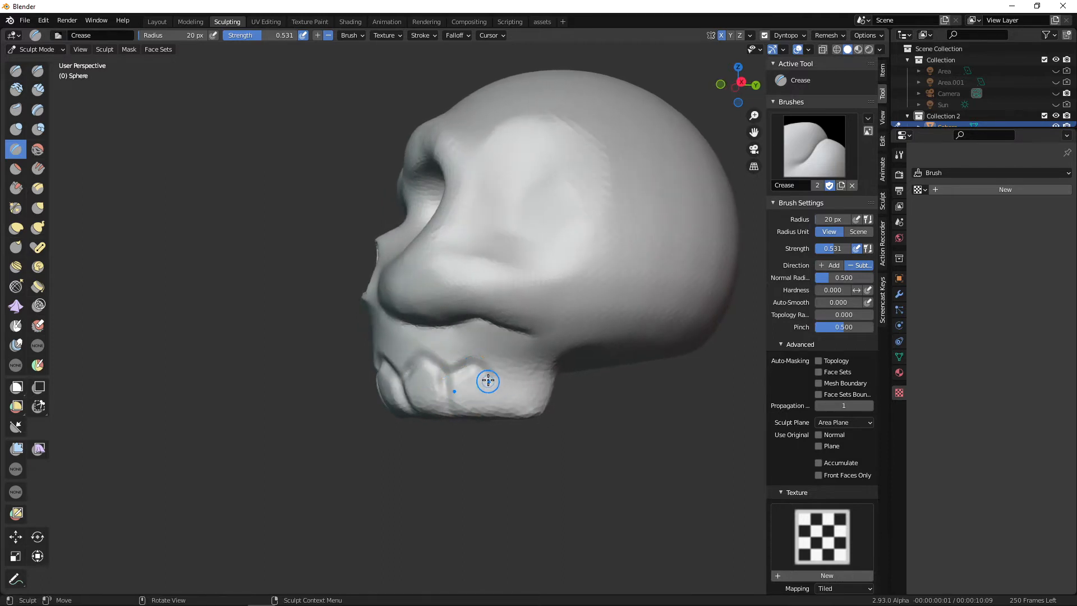
{"action": "mouse_move", "coordinate": [513, 422]}
{"action": "middle_mouse_down"}
{"action": "mouse_move", "coordinate": [500, 401]}
{"action": "mouse_move", "coordinate": [532, 386]}
{"action": "mouse_move", "coordinate": [494, 364]}
{"action": "mouse_move", "coordinate": [399, 345]}
{"action": "mouse_move", "coordinate": [523, 356]}
{"action": "middle_mouse_up"}
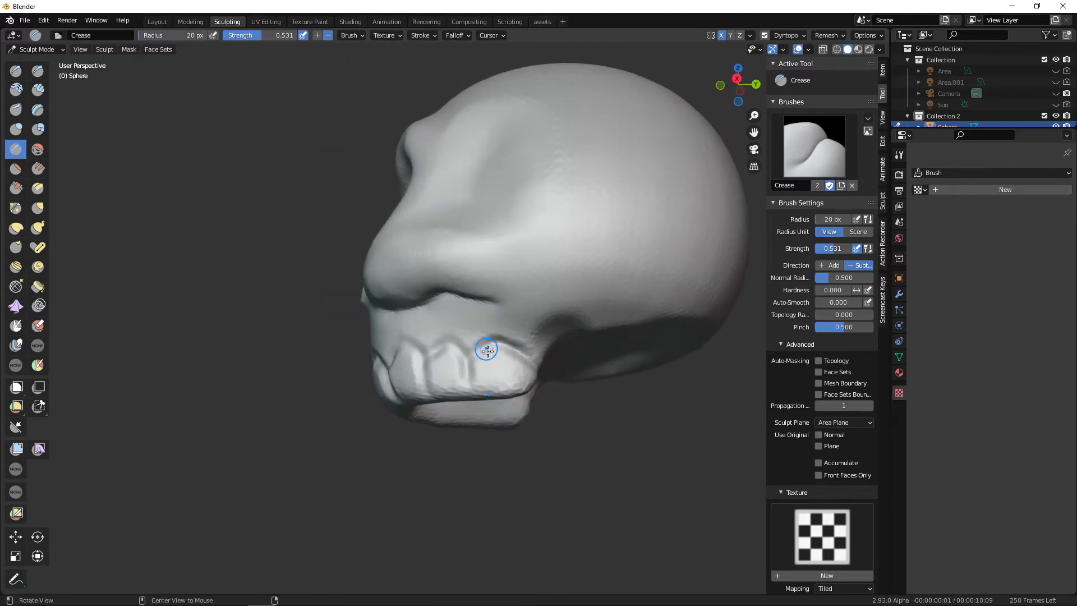
{"action": "mouse_move", "coordinate": [488, 351]}
{"action": "left_mouse_down", "text": "alt"}
{"action": "mouse_move", "coordinate": [641, 378]}
{"action": "mouse_move", "coordinate": [552, 406]}
{"action": "mouse_move", "coordinate": [532, 390]}
{"action": "mouse_move", "coordinate": [474, 402]}
{"action": "mouse_move", "coordinate": [439, 382]}
{"action": "left_mouse_up", "text": "alt"}
{"action": "mouse_move", "coordinate": [513, 433]}
{"action": "left_mouse_down", "text": "alt"}
{"action": "mouse_move", "coordinate": [475, 416]}
{"action": "mouse_move", "coordinate": [442, 384]}
{"action": "mouse_move", "coordinate": [509, 418]}
{"action": "mouse_move", "coordinate": [449, 383]}
{"action": "left_mouse_up", "text": "alt"}
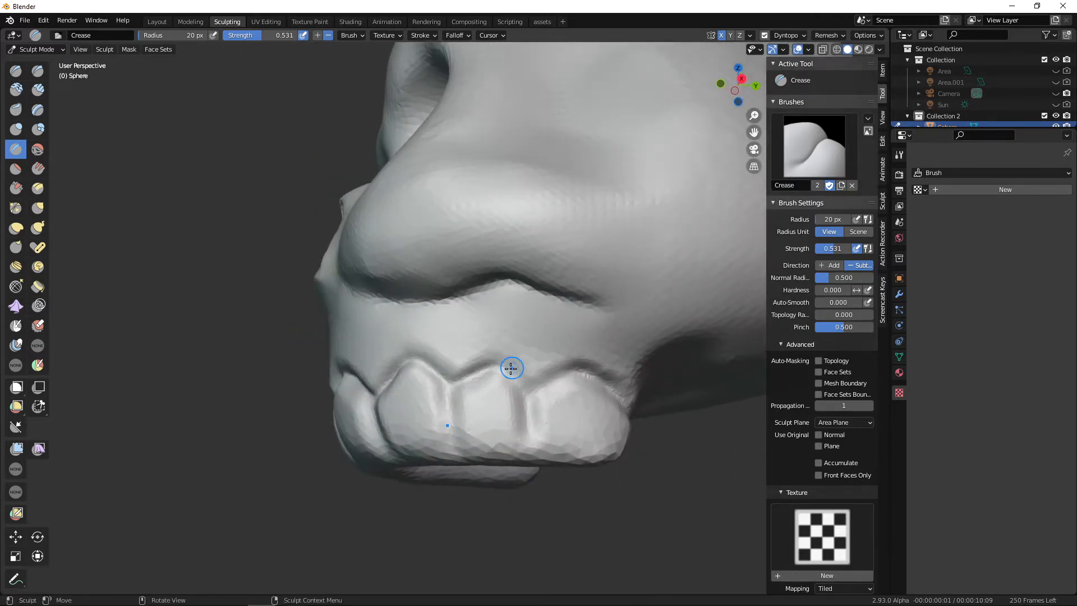
{"action": "mouse_move", "coordinate": [536, 398]}
{"action": "left_mouse_down", "text": "alt"}
{"action": "mouse_move", "coordinate": [513, 395]}
{"action": "mouse_move", "coordinate": [526, 413]}
{"action": "mouse_move", "coordinate": [493, 410]}
{"action": "mouse_move", "coordinate": [571, 417]}
{"action": "mouse_move", "coordinate": [496, 403]}
{"action": "left_mouse_up", "text": "alt"}
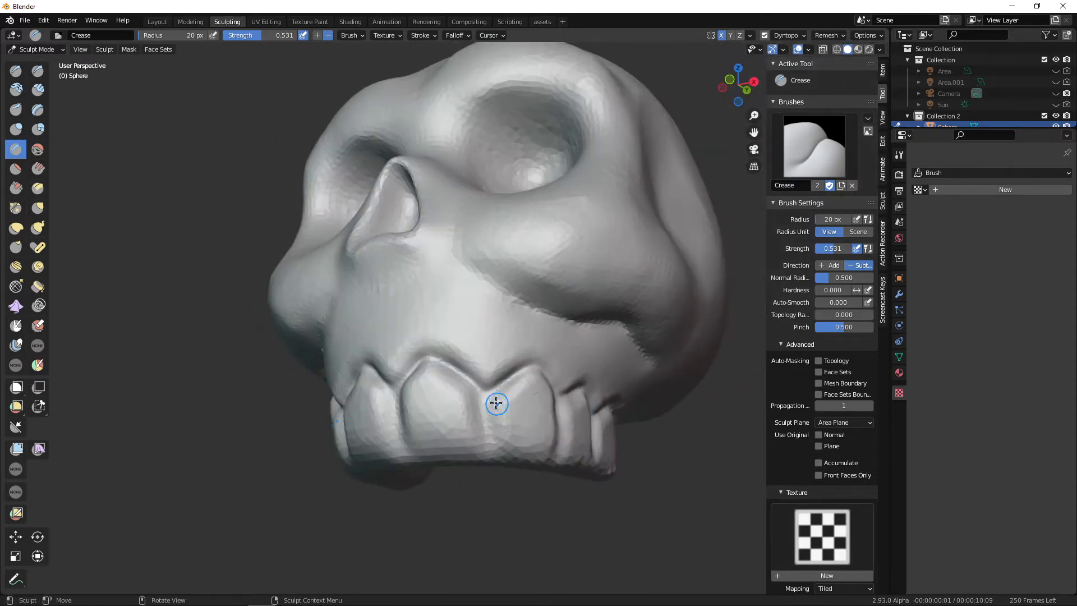
Deepen the gaps and arched gum lines around the upper teeth using the Crease brush with an adjusted radius.
{"action": "left_click_drag", "start_coordinate": [484, 468], "coordinate": [515, 277], "text": "alt"}
{"action": "mouse_move", "coordinate": [529, 318]}
{"action": "left_mouse_down", "text": "alt"}
{"action": "mouse_move", "coordinate": [481, 356]}
{"action": "mouse_move", "coordinate": [512, 363]}
{"action": "mouse_move", "coordinate": [526, 295]}
{"action": "mouse_move", "coordinate": [549, 352]}
{"action": "mouse_move", "coordinate": [625, 438]}
{"action": "mouse_move", "coordinate": [572, 312]}
{"action": "left_mouse_up", "text": "alt"}
{"action": "mouse_move", "coordinate": [499, 268]}
{"action": "left_mouse_down", "text": "alt"}
{"action": "mouse_move", "coordinate": [493, 225]}
{"action": "mouse_move", "coordinate": [495, 249]}
{"action": "left_mouse_up", "text": "alt"}
{"action": "key", "text": "f"}
{"action": "left_click", "coordinate": [499, 232]}
{"action": "left_click_drag", "start_coordinate": [495, 300], "coordinate": [499, 335], "text": "alt"}
{"action": "mouse_move", "coordinate": [522, 409]}
{"action": "left_mouse_down", "text": "alt"}
{"action": "mouse_move", "coordinate": [512, 327]}
{"action": "mouse_move", "coordinate": [512, 356]}
{"action": "mouse_move", "coordinate": [603, 344]}
{"action": "mouse_move", "coordinate": [493, 356]}
{"action": "left_mouse_up", "text": "alt"}
{"action": "mouse_move", "coordinate": [480, 409]}
{"action": "left_mouse_down", "text": "alt"}
{"action": "mouse_move", "coordinate": [453, 409]}
{"action": "mouse_move", "coordinate": [447, 394]}
{"action": "mouse_move", "coordinate": [445, 409]}
{"action": "left_mouse_up", "text": "alt"}
Widen and deepen the grooves between the front and side teeth using the Crease brush at 39 px.
{"action": "key", "text": "f"}
{"action": "left_click", "coordinate": [464, 380]}
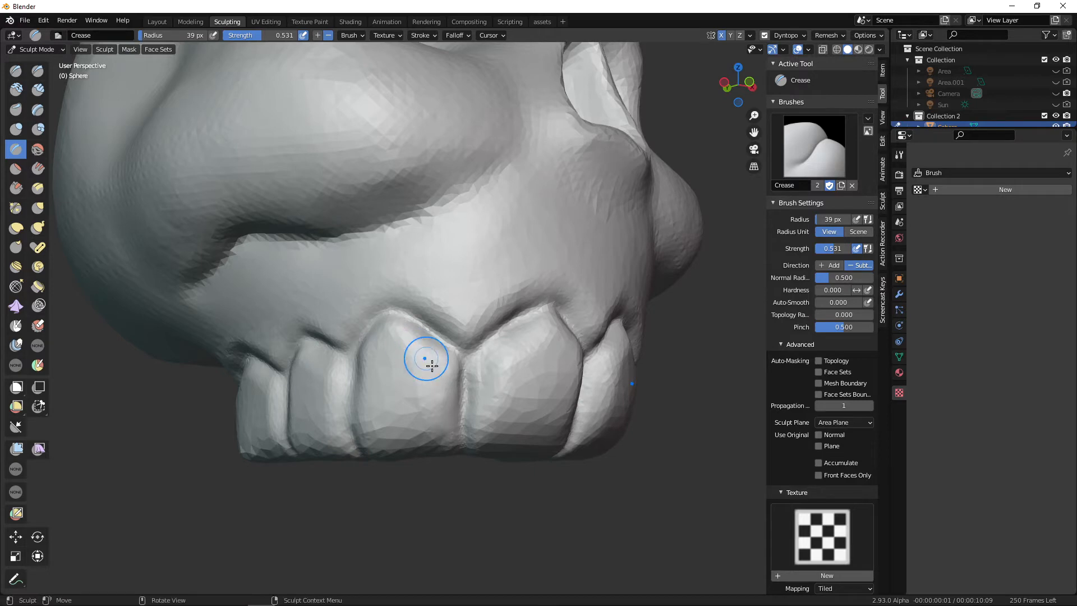
{"action": "left_click_drag", "start_coordinate": [432, 365], "coordinate": [499, 394], "text": "alt"}
{"action": "left_click_drag", "start_coordinate": [455, 423], "coordinate": [452, 427]}
{"action": "mouse_move", "coordinate": [443, 421]}
{"action": "left_mouse_down", "text": "alt"}
{"action": "mouse_move", "coordinate": [483, 401]}
{"action": "mouse_move", "coordinate": [498, 353]}
{"action": "mouse_move", "coordinate": [497, 364]}
{"action": "left_mouse_up", "text": "alt"}
{"action": "mouse_move", "coordinate": [487, 378]}
{"action": "left_mouse_down", "text": "alt"}
{"action": "mouse_move", "coordinate": [512, 394]}
{"action": "mouse_move", "coordinate": [461, 354]}
{"action": "mouse_move", "coordinate": [518, 343]}
{"action": "left_mouse_up", "text": "alt"}
{"action": "mouse_move", "coordinate": [522, 395]}
{"action": "left_mouse_down", "text": "alt"}
{"action": "mouse_move", "coordinate": [523, 382]}
{"action": "mouse_move", "coordinate": [522, 405]}
{"action": "mouse_move", "coordinate": [546, 368]}
{"action": "mouse_move", "coordinate": [510, 406]}
{"action": "mouse_move", "coordinate": [474, 351]}
{"action": "mouse_move", "coordinate": [497, 371]}
{"action": "left_mouse_up", "text": "alt"}
Sharpen the separations between the teeth along the biting edge and jaw sides using the Crease brush at 33 px.
{"action": "key", "text": "f"}
{"action": "left_click", "coordinate": [492, 370]}
{"action": "left_click_drag", "start_coordinate": [503, 419], "coordinate": [525, 307], "text": "alt"}
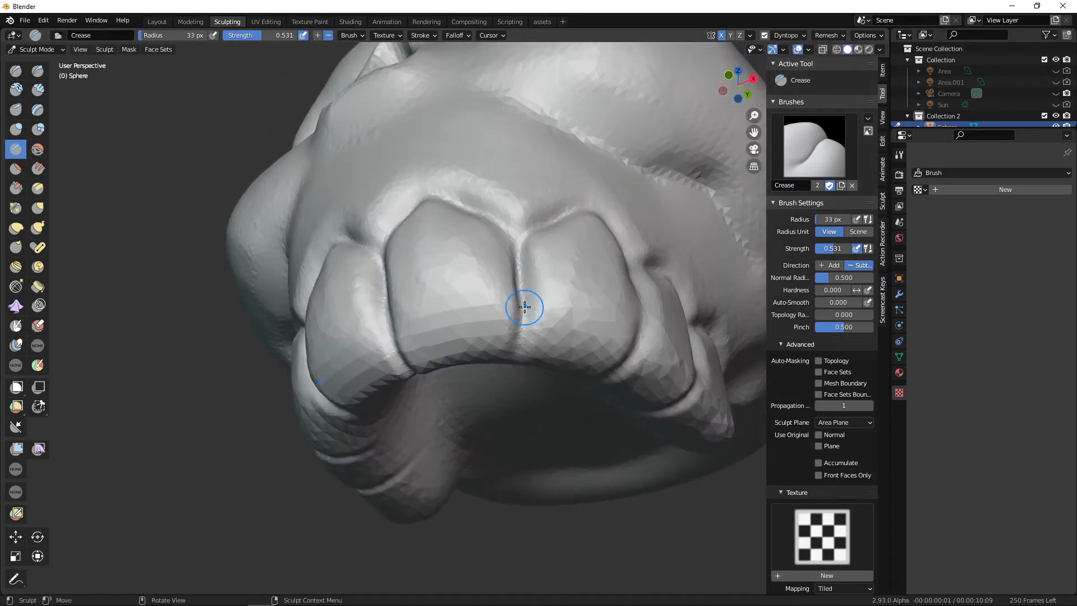
{"action": "left_click_drag", "start_coordinate": [562, 372], "coordinate": [529, 414], "text": "alt"}
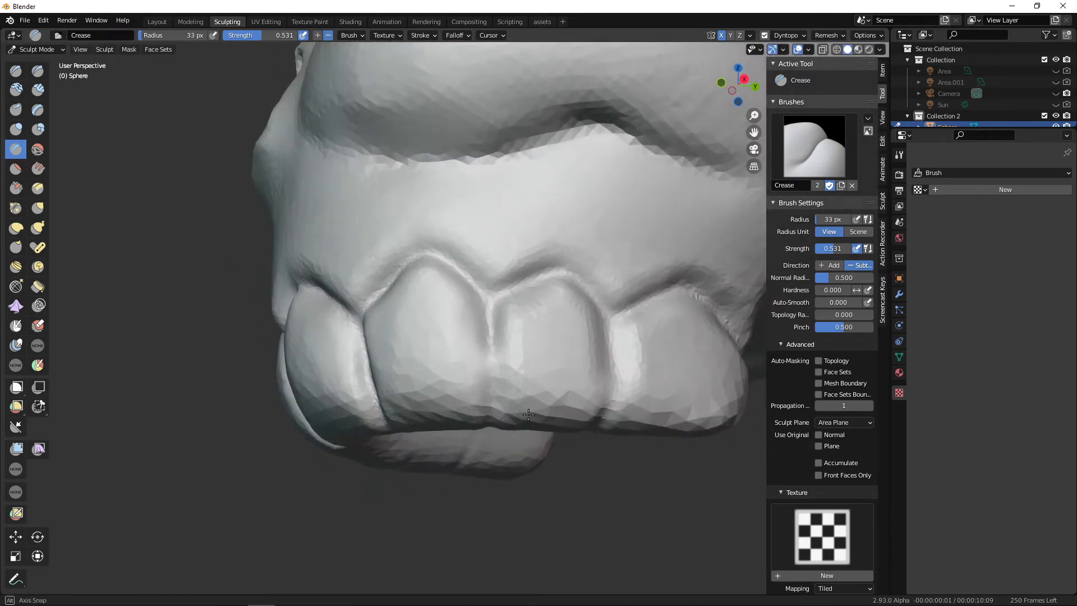
{"action": "middle_click_drag", "start_coordinate": [494, 313], "coordinate": [514, 367]}
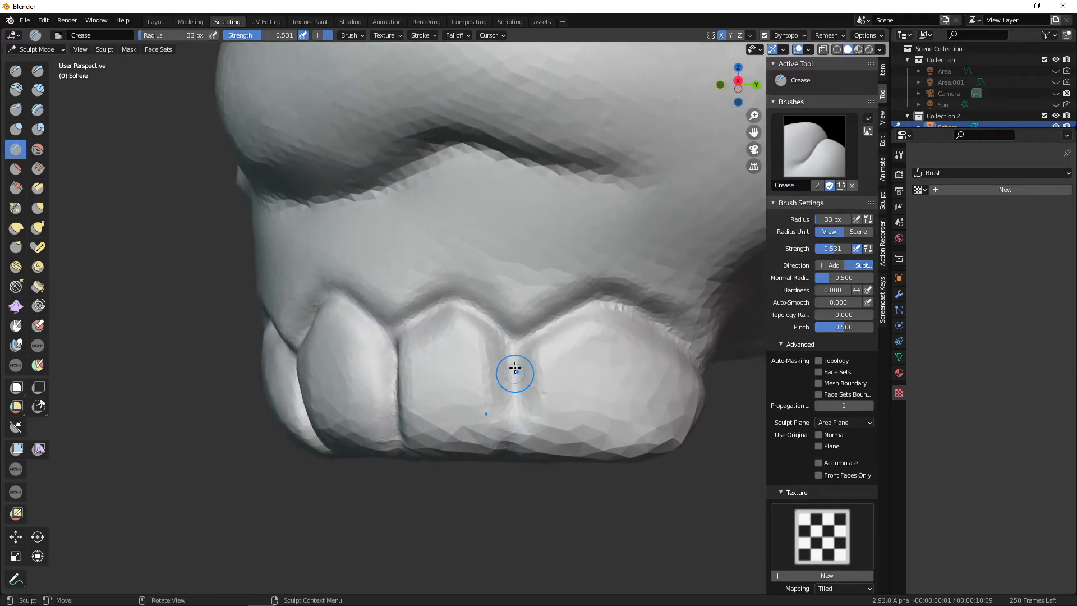
{"action": "middle_click_drag", "start_coordinate": [512, 484], "coordinate": [637, 466]}
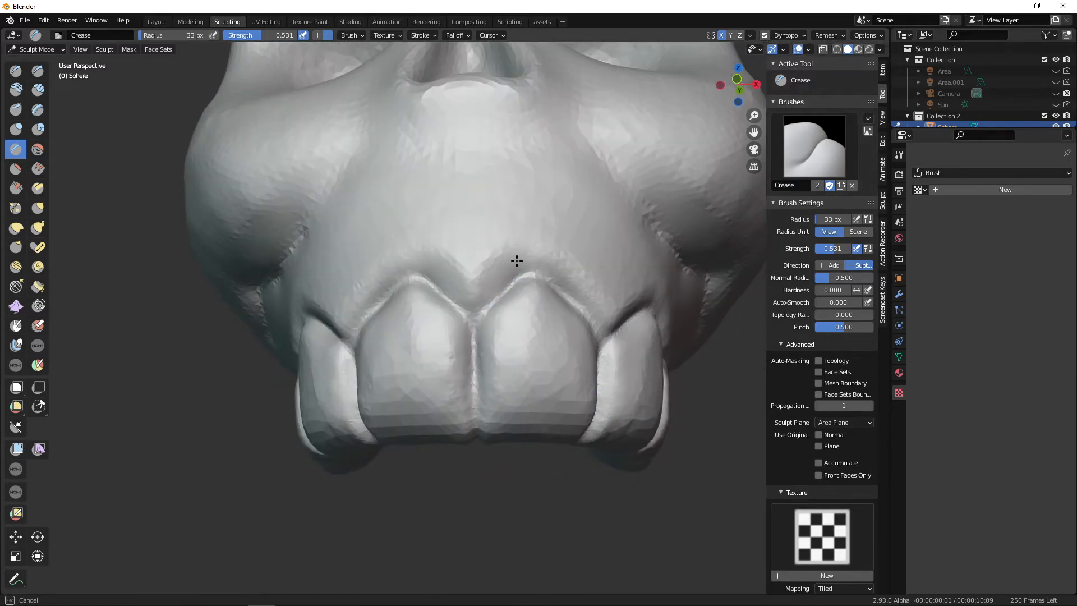
Soften and refine the gum line above the front and back teeth using smoothing and the Crease brush at 33 px.
{"action": "left_click_drag", "start_coordinate": [580, 287], "coordinate": [580, 286], "text": "shift"}
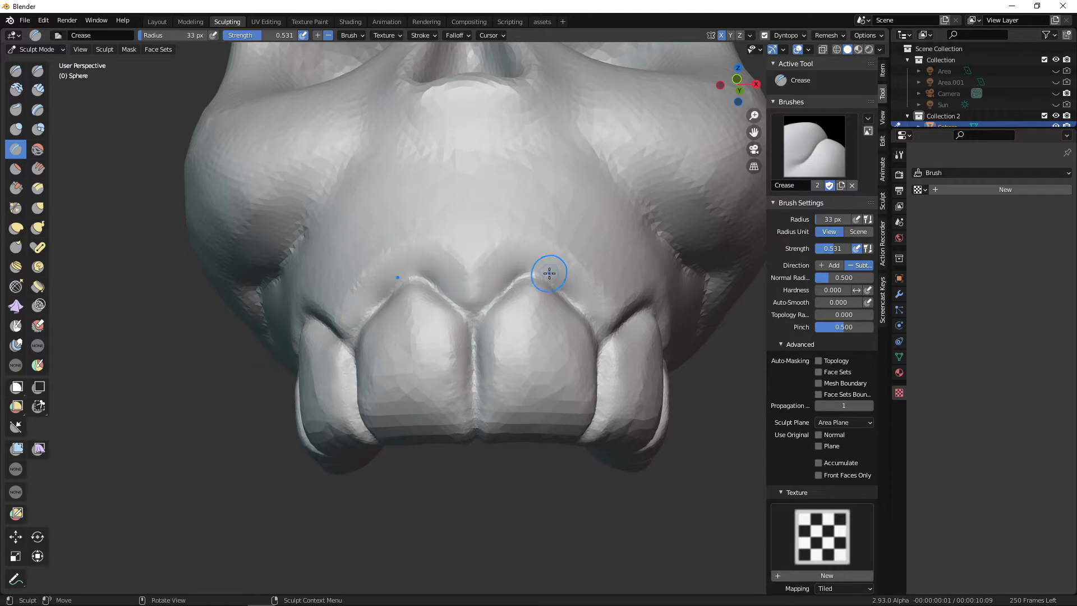
{"action": "middle_click_drag", "start_coordinate": [549, 273], "coordinate": [527, 256]}
{"action": "mouse_move", "coordinate": [481, 287]}
{"action": "middle_mouse_down"}
{"action": "mouse_move", "coordinate": [533, 292]}
{"action": "mouse_move", "coordinate": [488, 332]}
{"action": "mouse_move", "coordinate": [509, 365]}
{"action": "mouse_move", "coordinate": [522, 317]}
{"action": "middle_mouse_up"}
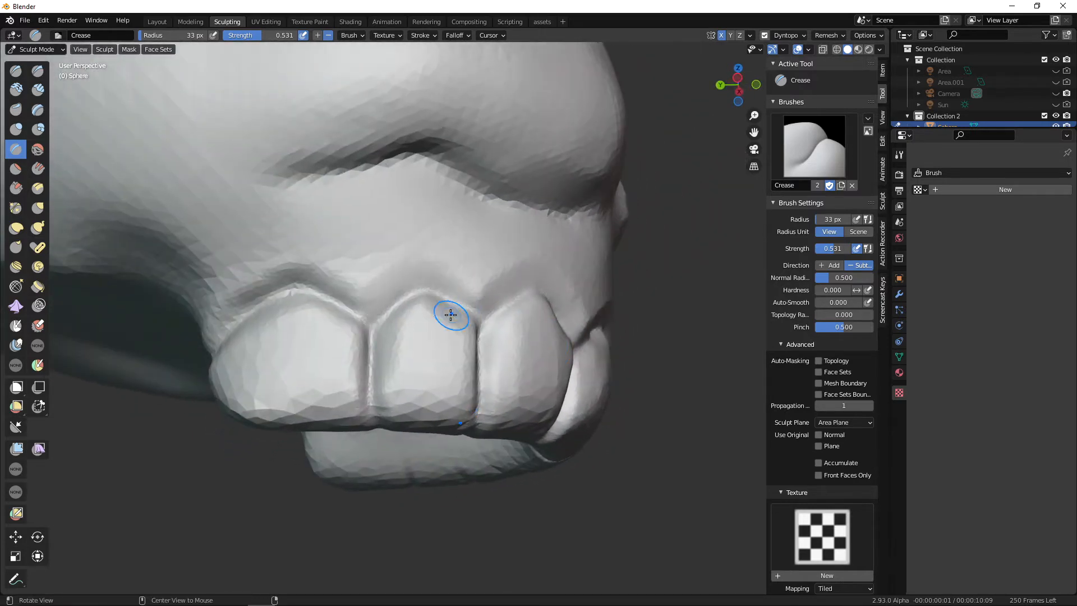
{"action": "middle_click_drag", "start_coordinate": [451, 315], "coordinate": [454, 311]}
{"action": "left_click_drag", "start_coordinate": [414, 270], "coordinate": [296, 301]}
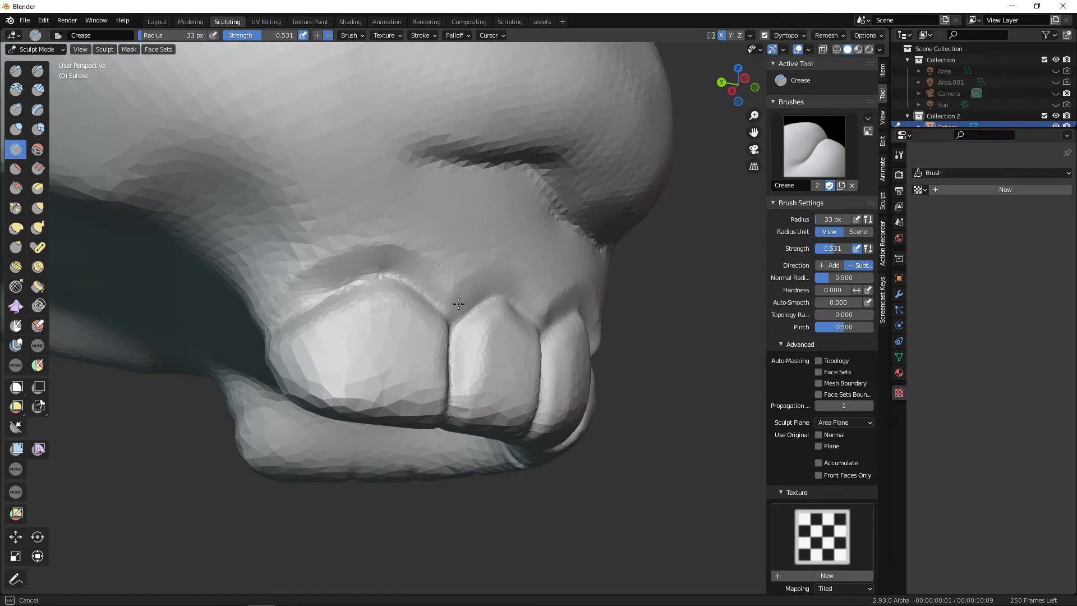
{"action": "left_click_drag", "start_coordinate": [458, 303], "coordinate": [482, 295]}
{"action": "mouse_move", "coordinate": [486, 314]}
{"action": "middle_mouse_down"}
{"action": "mouse_move", "coordinate": [428, 359]}
{"action": "mouse_move", "coordinate": [360, 382]}
{"action": "mouse_move", "coordinate": [504, 488]}
{"action": "mouse_move", "coordinate": [493, 452]}
{"action": "mouse_move", "coordinate": [522, 363]}
{"action": "mouse_move", "coordinate": [510, 395]}
{"action": "mouse_move", "coordinate": [534, 385]}
{"action": "mouse_move", "coordinate": [521, 382]}
{"action": "mouse_move", "coordinate": [547, 391]}
{"action": "mouse_move", "coordinate": [559, 378]}
{"action": "mouse_move", "coordinate": [541, 361]}
{"action": "mouse_move", "coordinate": [538, 374]}
{"action": "middle_mouse_up"}
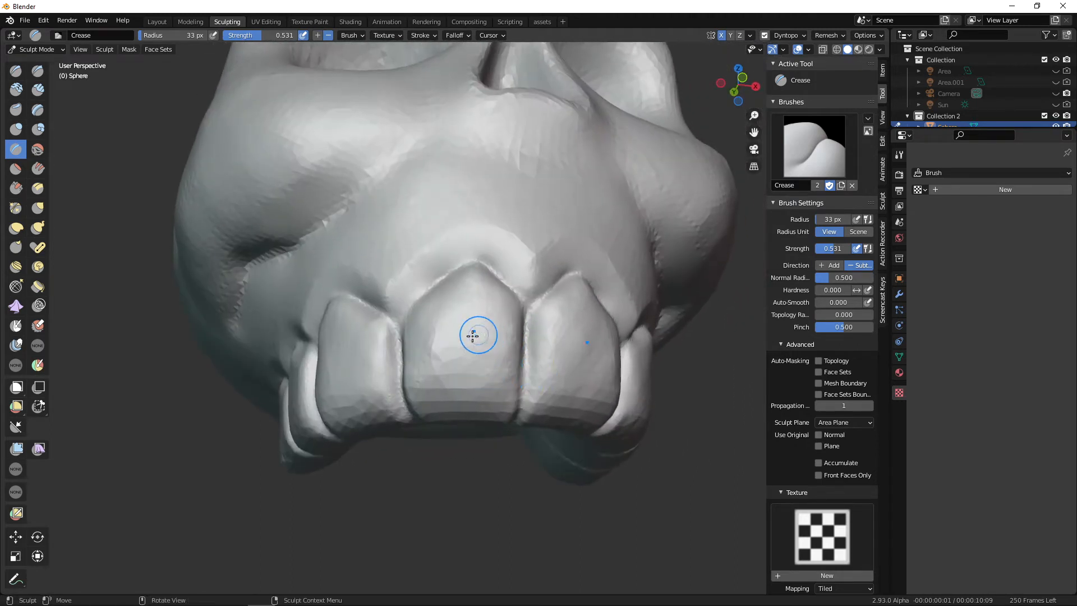
{"action": "mouse_move", "coordinate": [473, 335]}
{"action": "middle_mouse_down"}
{"action": "mouse_move", "coordinate": [488, 378]}
{"action": "mouse_move", "coordinate": [481, 396]}
{"action": "mouse_move", "coordinate": [507, 392]}
{"action": "mouse_move", "coordinate": [471, 370]}
{"action": "mouse_move", "coordinate": [526, 428]}
{"action": "mouse_move", "coordinate": [498, 396]}
{"action": "middle_mouse_up"}
{"action": "left_click_drag", "start_coordinate": [651, 305], "coordinate": [606, 354], "text": "alt"}
{"action": "mouse_move", "coordinate": [589, 399]}
{"action": "left_mouse_down", "text": "alt"}
{"action": "mouse_move", "coordinate": [610, 379]}
{"action": "mouse_move", "coordinate": [566, 414]}
{"action": "mouse_move", "coordinate": [577, 380]}
{"action": "mouse_move", "coordinate": [622, 360]}
{"action": "left_mouse_up", "text": "alt"}
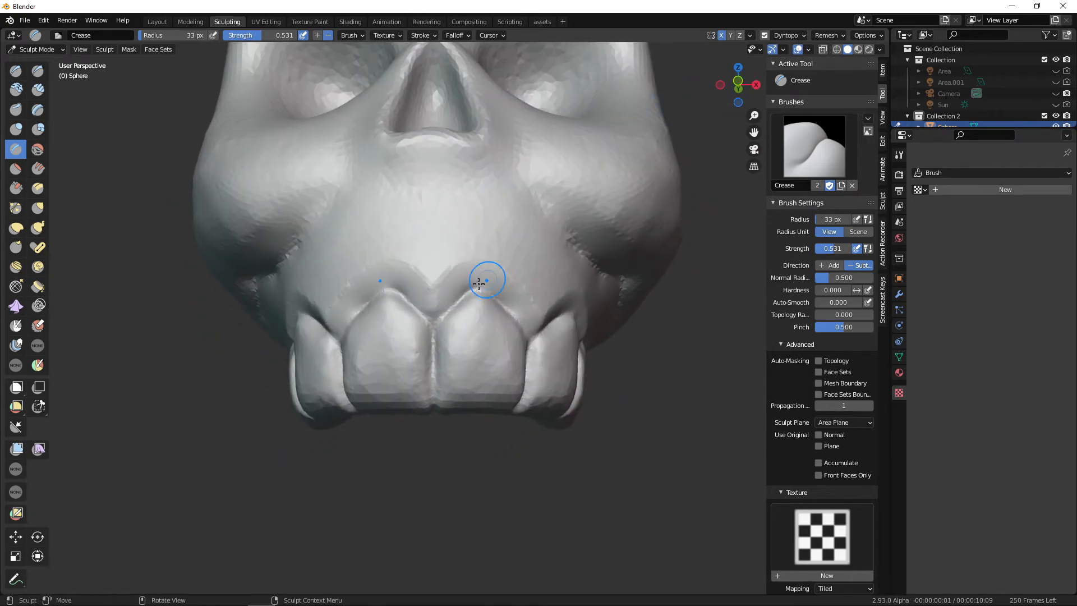
Show the wireframe over the skull and choose the Simplify brush.
{"action": "key", "text": "q"}
{"action": "left_click", "coordinate": [390, 313]}
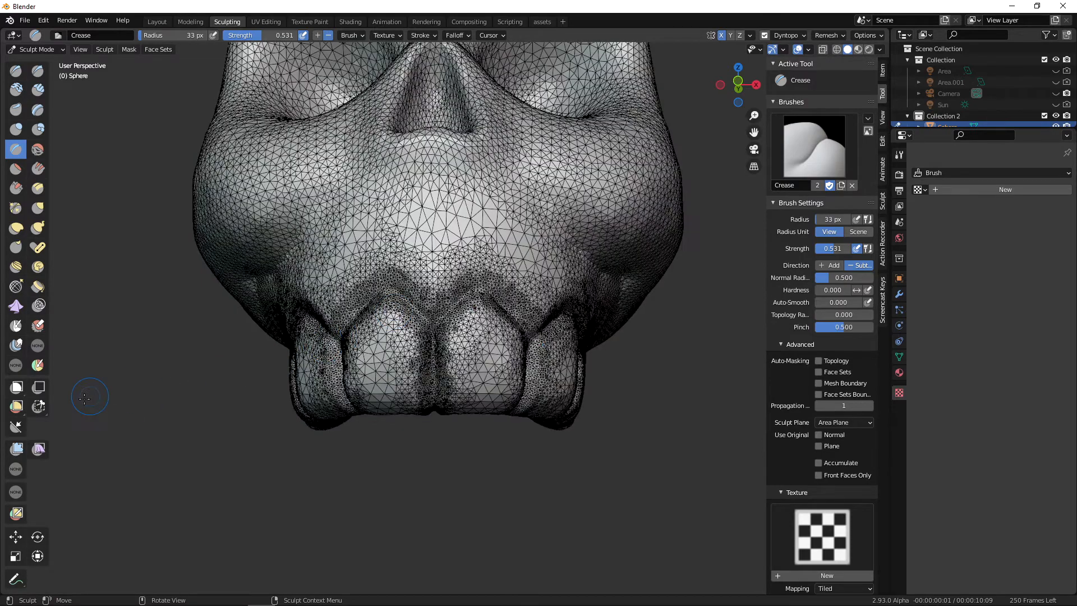
{"action": "left_click", "coordinate": [40, 306]}
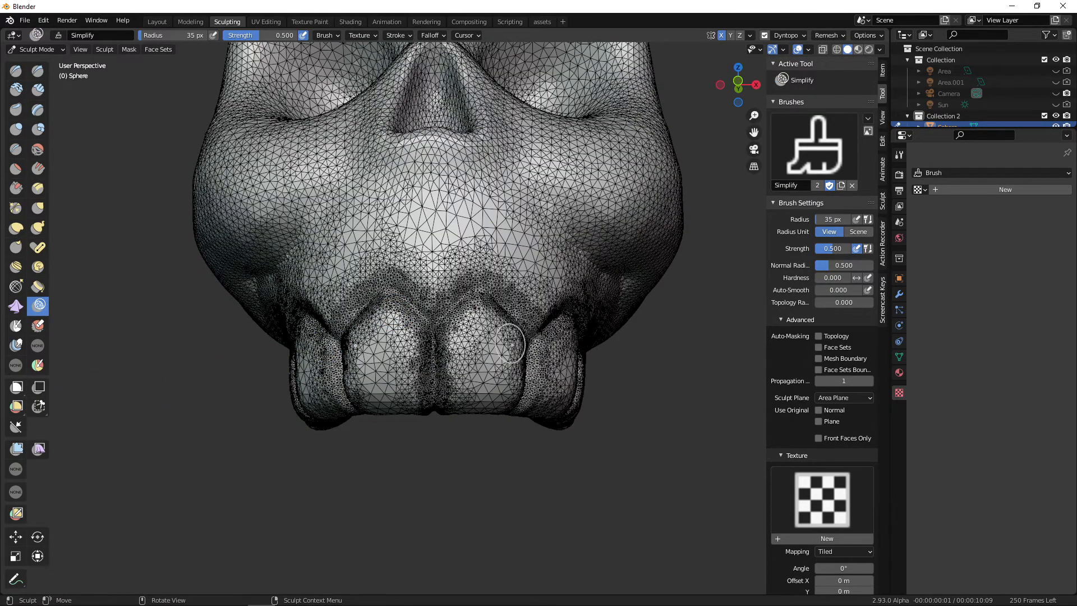
{"action": "left_click_drag", "start_coordinate": [512, 347], "coordinate": [540, 359], "text": "alt"}
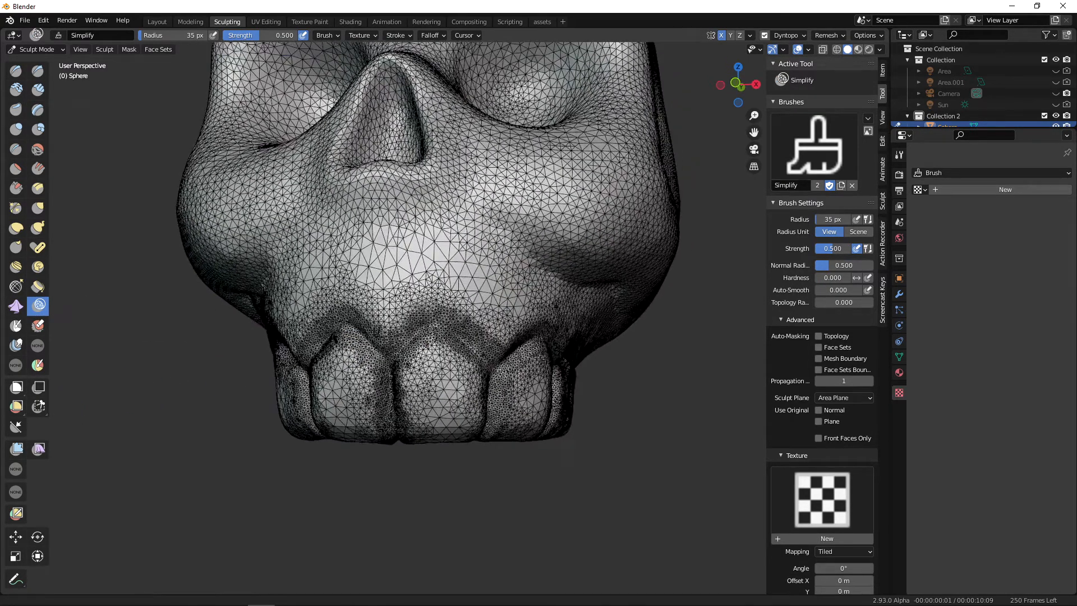
Set the Dyntopo detailing method to Constant Detail.
{"action": "left_click", "coordinate": [799, 37]}
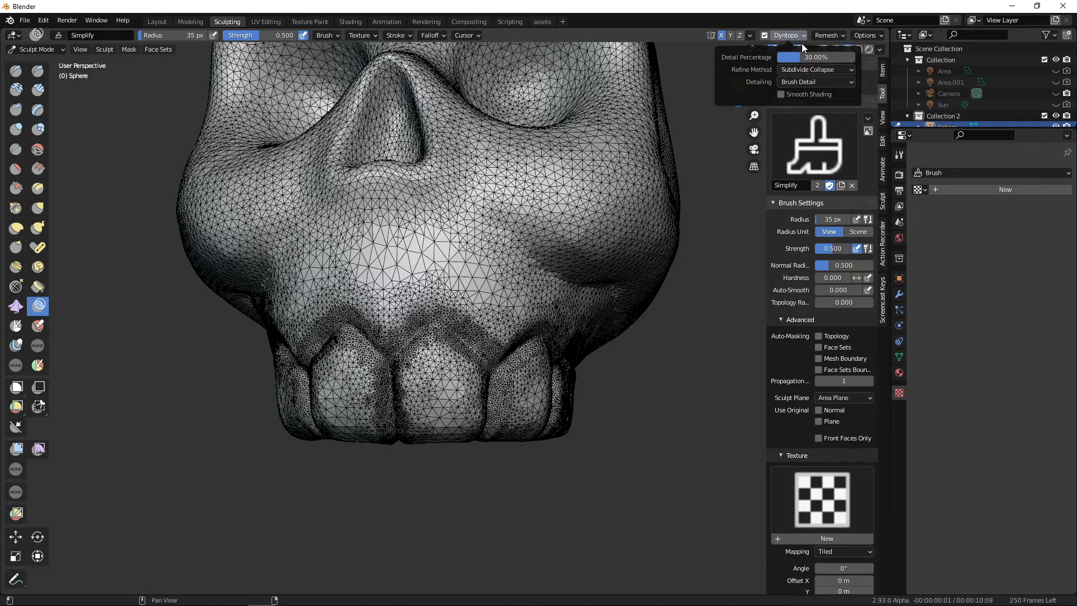
{"action": "left_click", "coordinate": [799, 38]}
{"action": "left_click", "coordinate": [800, 36]}
{"action": "left_click", "coordinate": [814, 82]}
{"action": "left_click", "coordinate": [815, 106]}
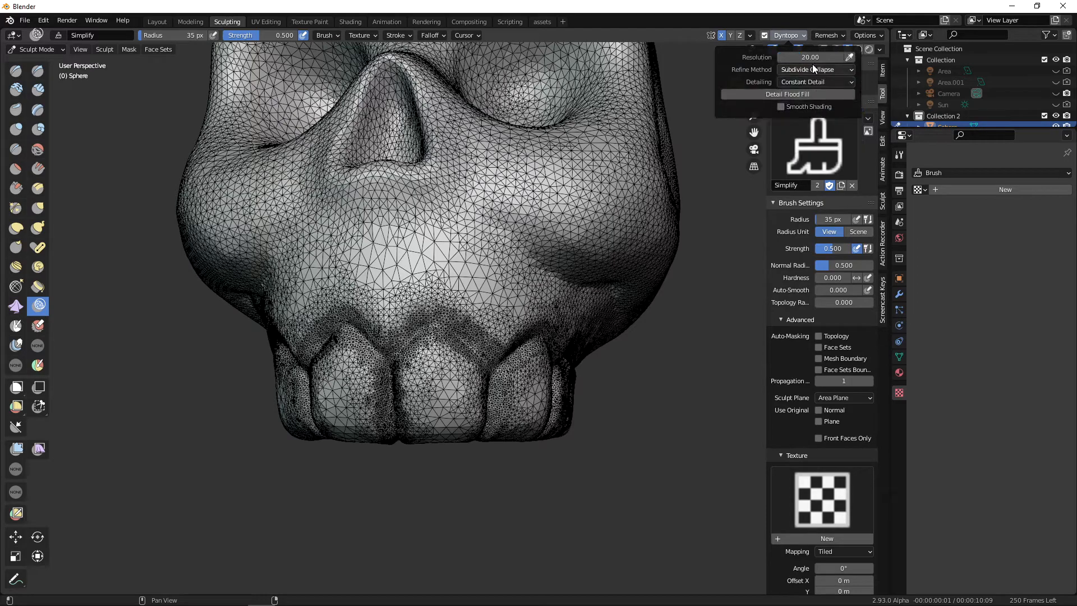
Try reducing the front teeth's mesh density using the Simplify brush at 35 px with a Dyntopo resolution of 20.
{"action": "mouse_move", "coordinate": [440, 380]}
{"action": "left_mouse_down"}
{"action": "mouse_move", "coordinate": [451, 405]}
{"action": "mouse_move", "coordinate": [443, 392]}
{"action": "mouse_move", "coordinate": [427, 410]}
{"action": "left_mouse_up"}
{"action": "mouse_move", "coordinate": [476, 405]}
{"action": "middle_mouse_down"}
{"action": "mouse_move", "coordinate": [489, 397]}
{"action": "mouse_move", "coordinate": [474, 381]}
{"action": "mouse_move", "coordinate": [494, 324]}
{"action": "mouse_move", "coordinate": [458, 387]}
{"action": "middle_mouse_up"}
{"action": "left_click_drag", "start_coordinate": [446, 327], "coordinate": [456, 376]}
{"action": "key", "text": "ctrl+z"}
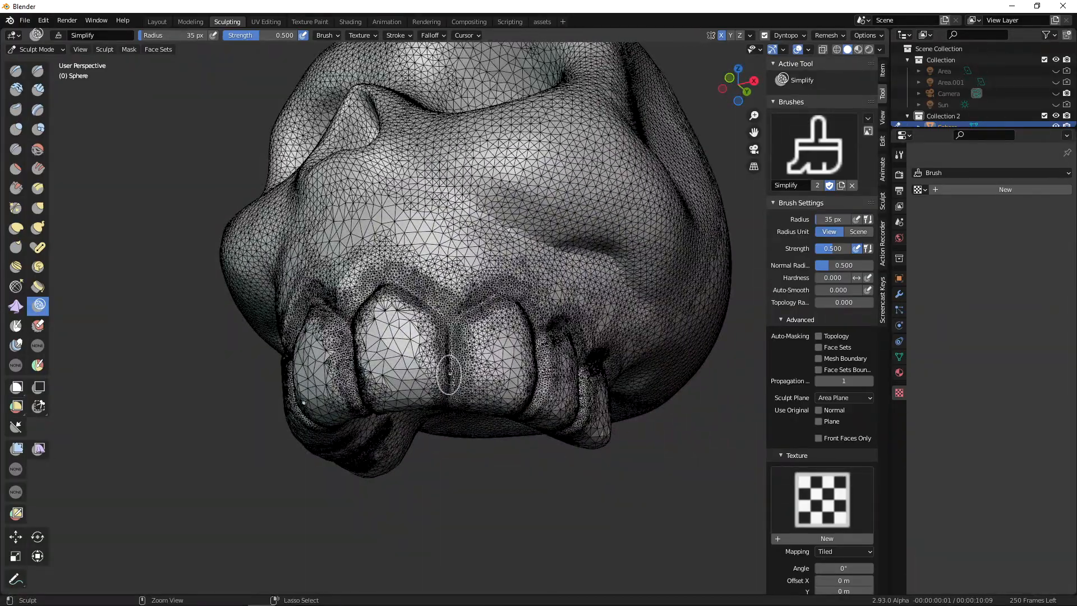
{"action": "middle_click_drag", "start_coordinate": [484, 384], "coordinate": [504, 455]}
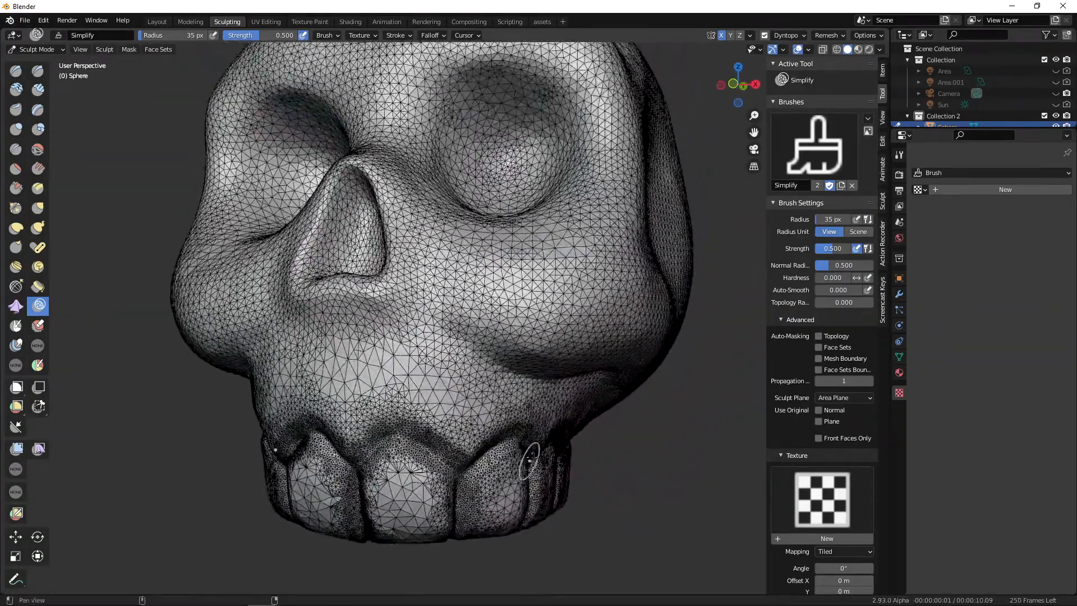
{"action": "mouse_move", "coordinate": [708, 400]}
{"action": "middle_mouse_down"}
{"action": "mouse_move", "coordinate": [595, 398]}
{"action": "mouse_move", "coordinate": [621, 381]}
{"action": "middle_mouse_up"}
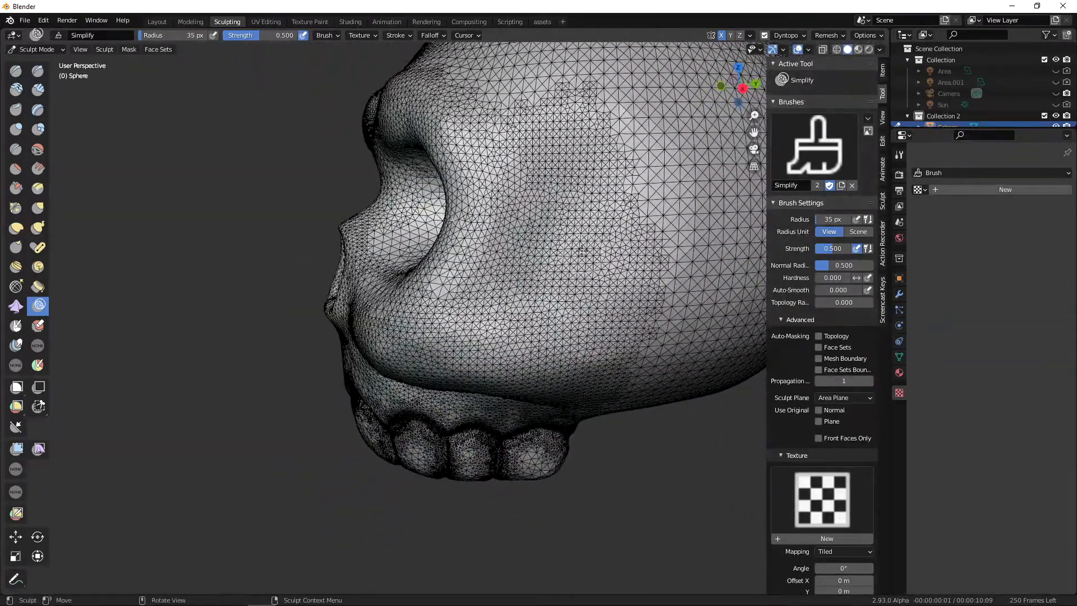
{"action": "mouse_move", "coordinate": [562, 224]}
{"action": "left_mouse_down"}
{"action": "mouse_move", "coordinate": [577, 191]}
{"action": "mouse_move", "coordinate": [561, 296]}
{"action": "mouse_move", "coordinate": [593, 199]}
{"action": "mouse_move", "coordinate": [538, 233]}
{"action": "mouse_move", "coordinate": [521, 297]}
{"action": "mouse_move", "coordinate": [623, 303]}
{"action": "mouse_move", "coordinate": [628, 227]}
{"action": "left_mouse_up"}
{"action": "mouse_move", "coordinate": [629, 227]}
{"action": "middle_mouse_down"}
{"action": "mouse_move", "coordinate": [633, 276]}
{"action": "mouse_move", "coordinate": [601, 194]}
{"action": "middle_mouse_up"}
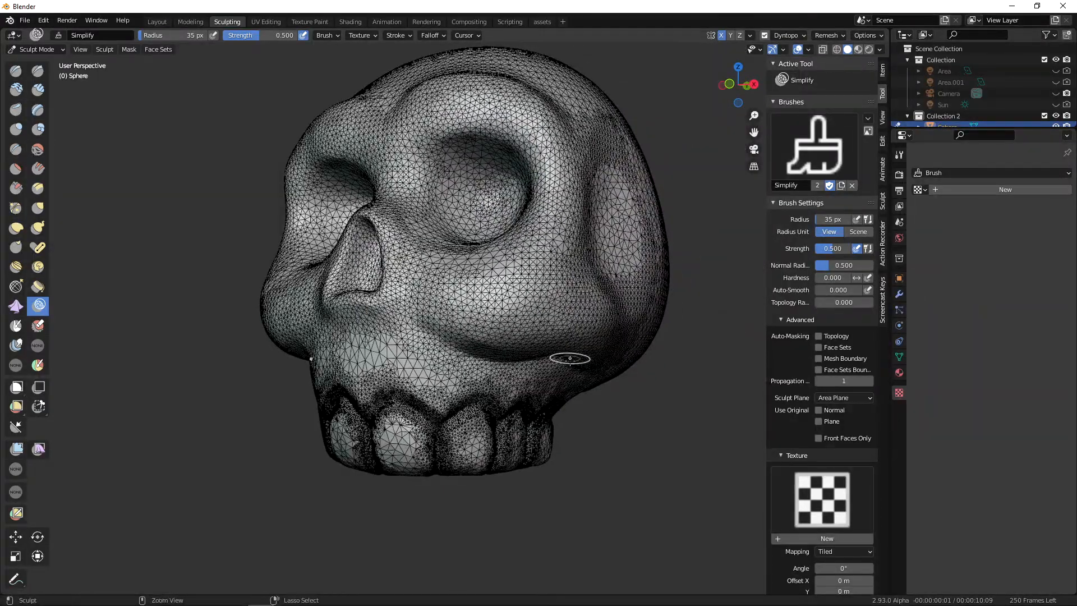
{"action": "middle_click_drag", "start_coordinate": [524, 438], "coordinate": [583, 345]}
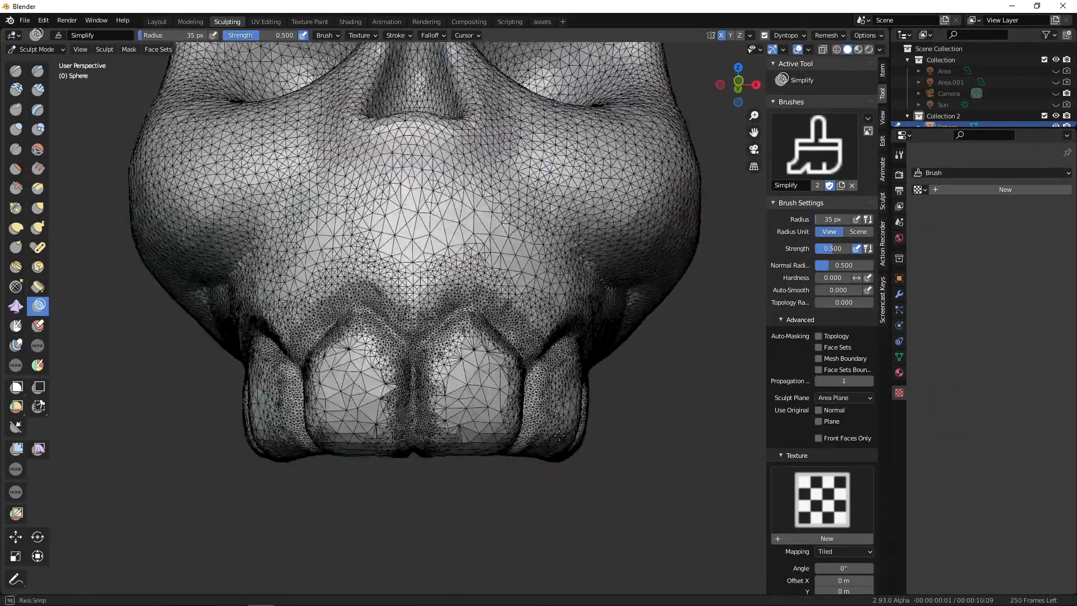
{"action": "middle_click_drag", "start_coordinate": [573, 424], "coordinate": [561, 425]}
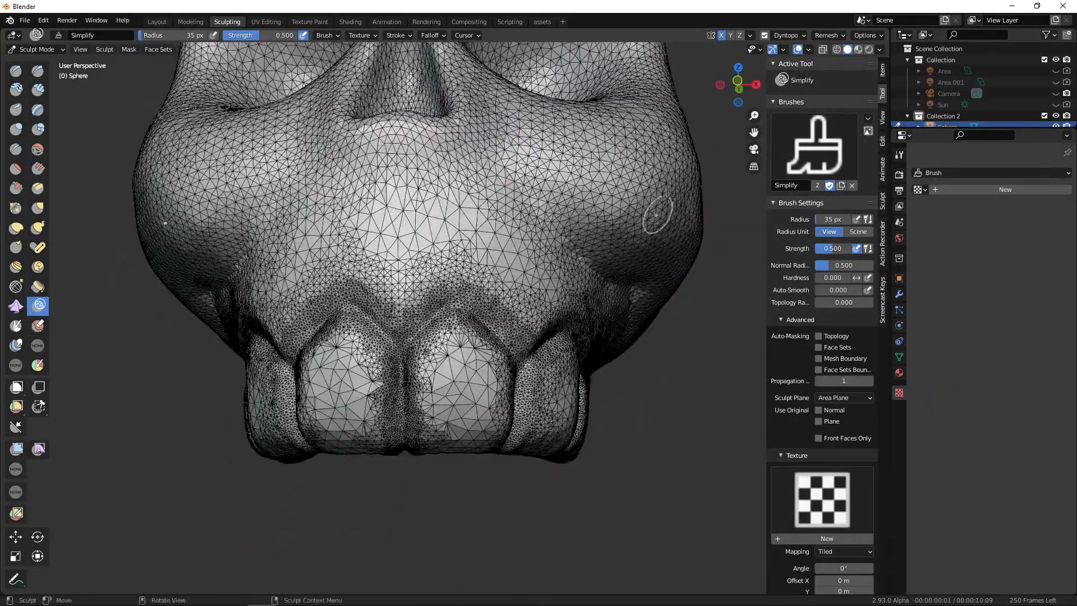
Raise the Dyntopo resolution, trying 40, and even out the mesh density across the upper teeth using the Simplify brush at 35 px.
{"action": "left_click", "coordinate": [804, 36]}
{"action": "left_click", "coordinate": [807, 57]}
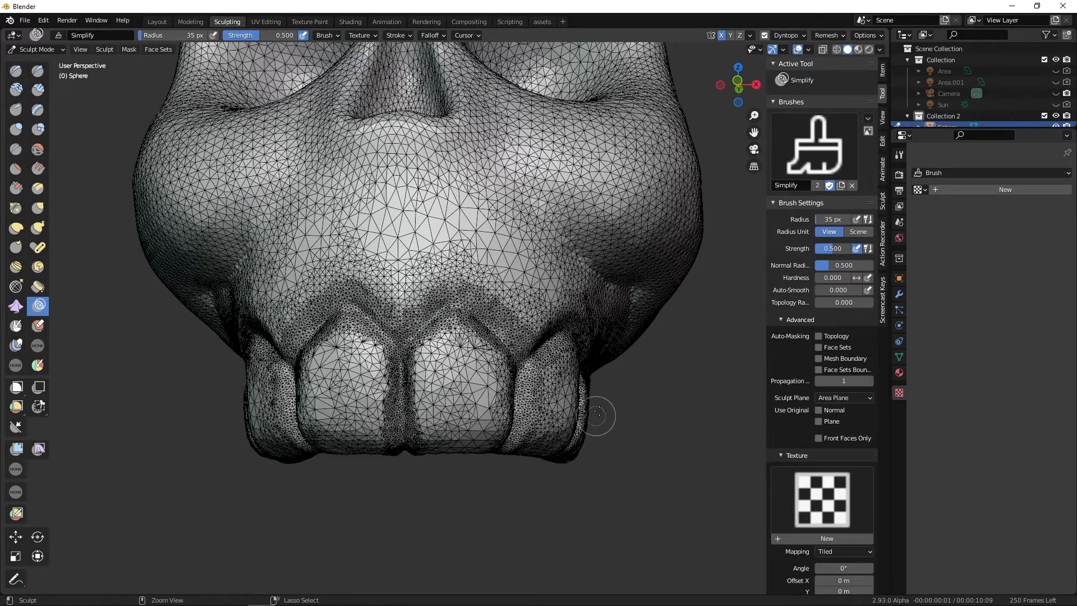
{"action": "left_click", "coordinate": [797, 36]}
{"action": "left_click", "coordinate": [807, 58]}
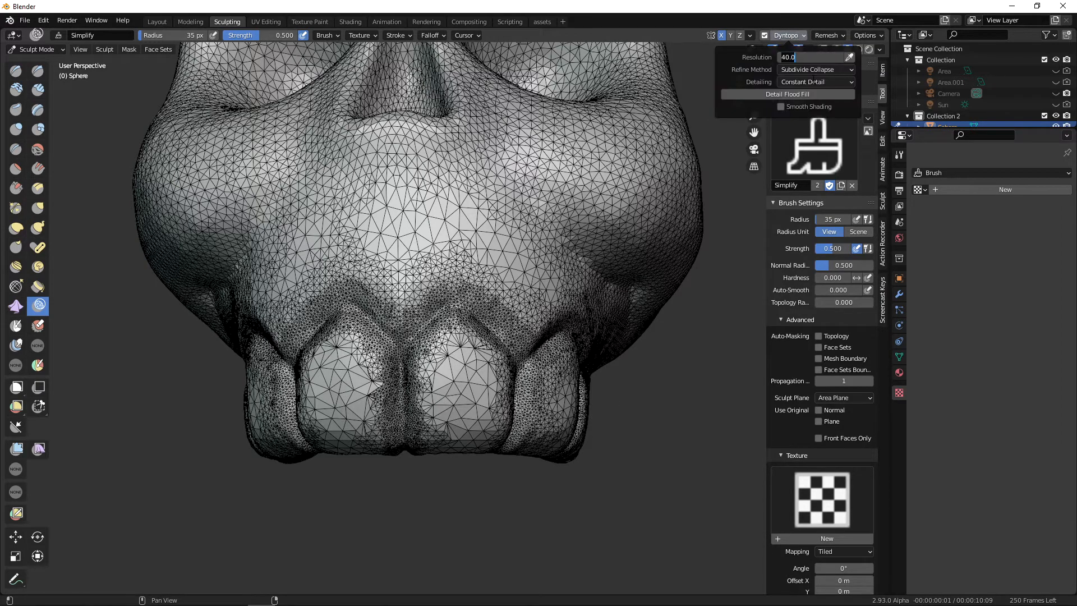
{"action": "mouse_move", "coordinate": [449, 353]}
{"action": "left_mouse_down"}
{"action": "mouse_move", "coordinate": [437, 378]}
{"action": "mouse_move", "coordinate": [450, 416]}
{"action": "left_mouse_up"}
{"action": "mouse_move", "coordinate": [466, 363]}
{"action": "middle_mouse_down"}
{"action": "mouse_move", "coordinate": [504, 368]}
{"action": "mouse_move", "coordinate": [507, 405]}
{"action": "mouse_move", "coordinate": [567, 339]}
{"action": "mouse_move", "coordinate": [540, 348]}
{"action": "mouse_move", "coordinate": [488, 303]}
{"action": "mouse_move", "coordinate": [492, 317]}
{"action": "mouse_move", "coordinate": [644, 365]}
{"action": "mouse_move", "coordinate": [453, 369]}
{"action": "mouse_move", "coordinate": [466, 386]}
{"action": "mouse_move", "coordinate": [443, 381]}
{"action": "mouse_move", "coordinate": [462, 369]}
{"action": "mouse_move", "coordinate": [486, 399]}
{"action": "mouse_move", "coordinate": [430, 352]}
{"action": "middle_mouse_up"}
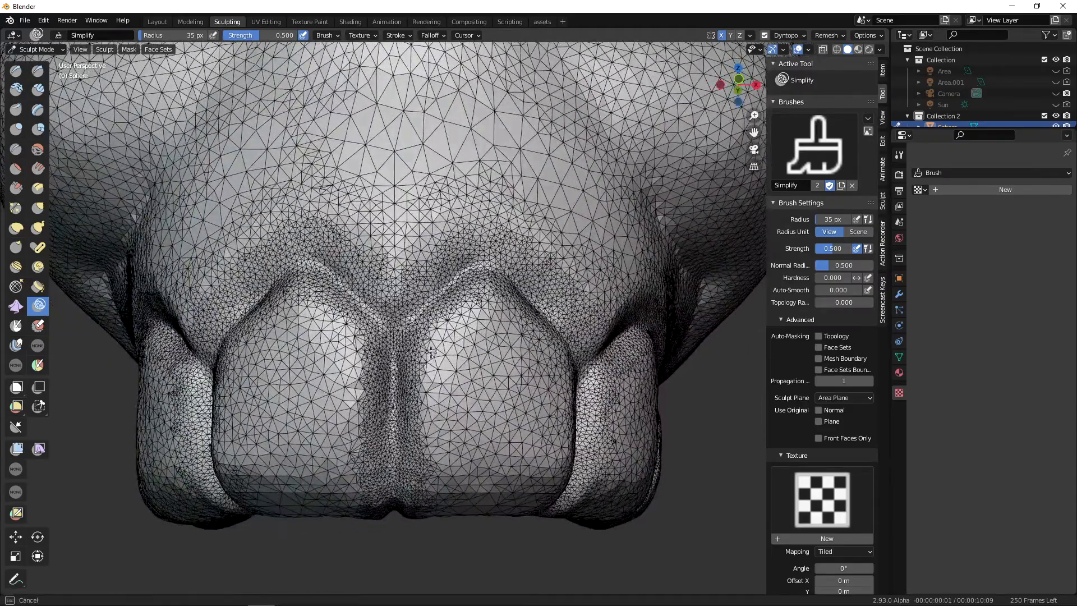
{"action": "mouse_move", "coordinate": [528, 357]}
{"action": "middle_mouse_down"}
{"action": "mouse_move", "coordinate": [452, 365]}
{"action": "mouse_move", "coordinate": [509, 440]}
{"action": "mouse_move", "coordinate": [525, 410]}
{"action": "mouse_move", "coordinate": [504, 397]}
{"action": "mouse_move", "coordinate": [626, 384]}
{"action": "middle_mouse_up"}
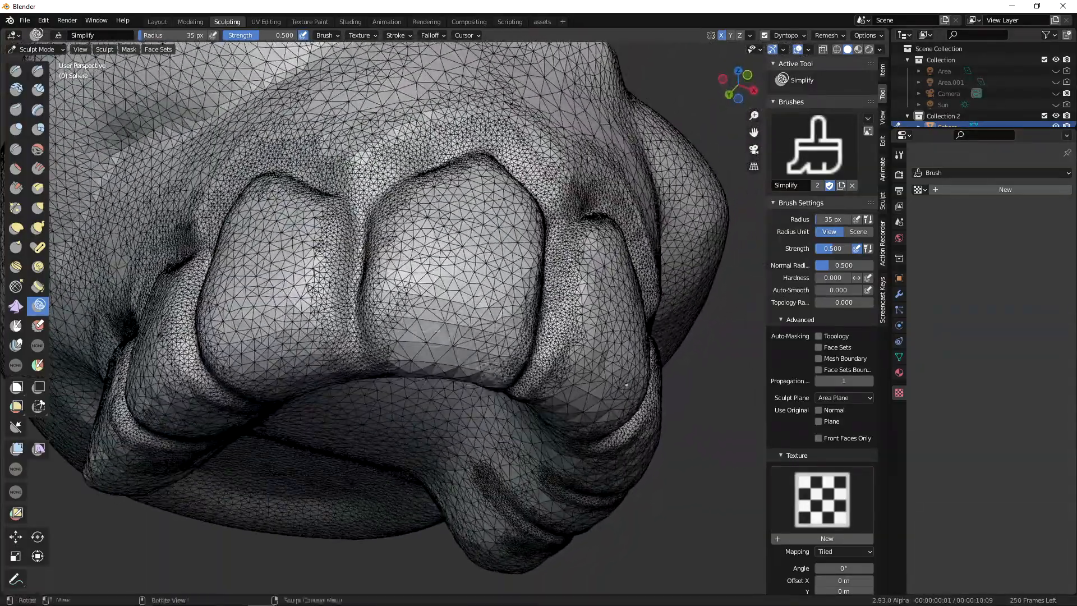
{"action": "middle_click_drag", "start_coordinate": [444, 349], "coordinate": [451, 383]}
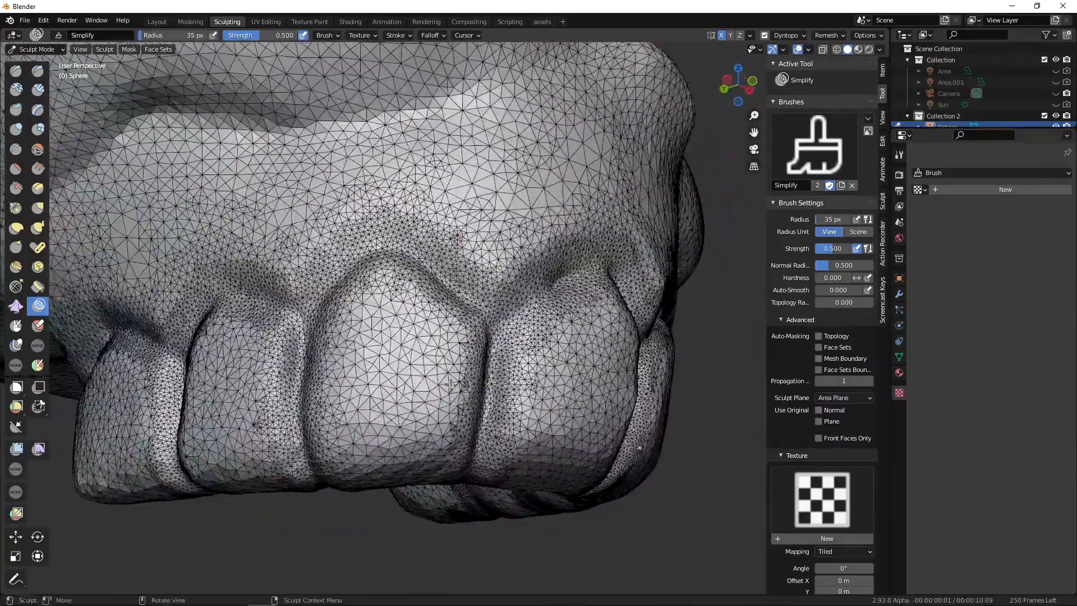
Even out the mesh above the upper teeth with the Simplify brush and turn off the wireframe overlay.
{"action": "middle_click_drag", "start_coordinate": [552, 386], "coordinate": [526, 446], "text": "ctrl"}
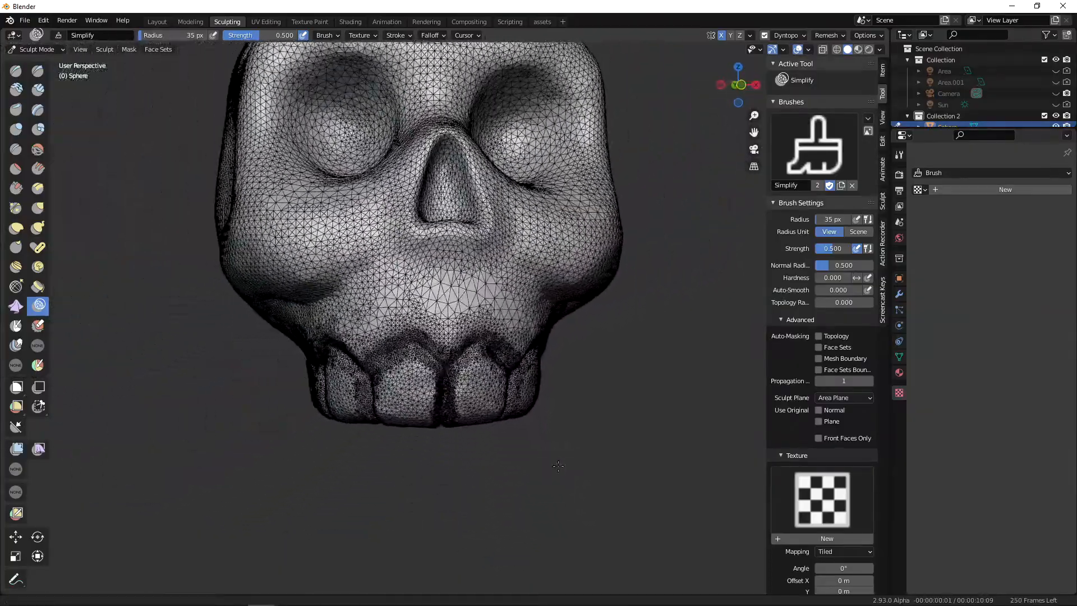
{"action": "middle_click_drag", "start_coordinate": [421, 305], "coordinate": [422, 297], "text": "ctrl"}
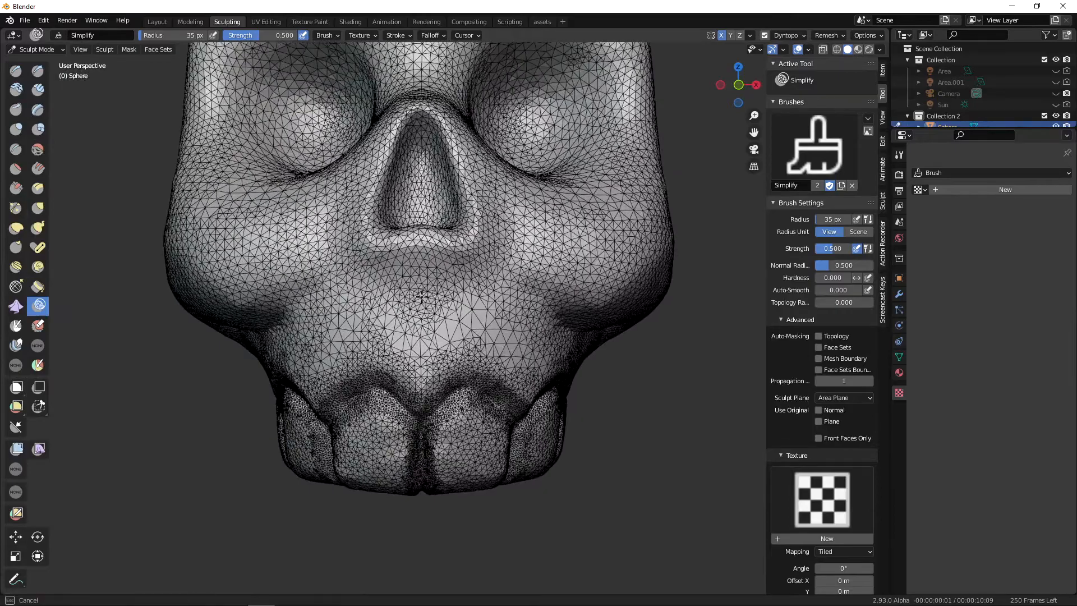
{"action": "mouse_move", "coordinate": [529, 354]}
{"action": "middle_mouse_down"}
{"action": "mouse_move", "coordinate": [487, 352]}
{"action": "mouse_move", "coordinate": [541, 359]}
{"action": "mouse_move", "coordinate": [562, 446]}
{"action": "mouse_move", "coordinate": [509, 439]}
{"action": "mouse_move", "coordinate": [560, 437]}
{"action": "middle_mouse_up"}
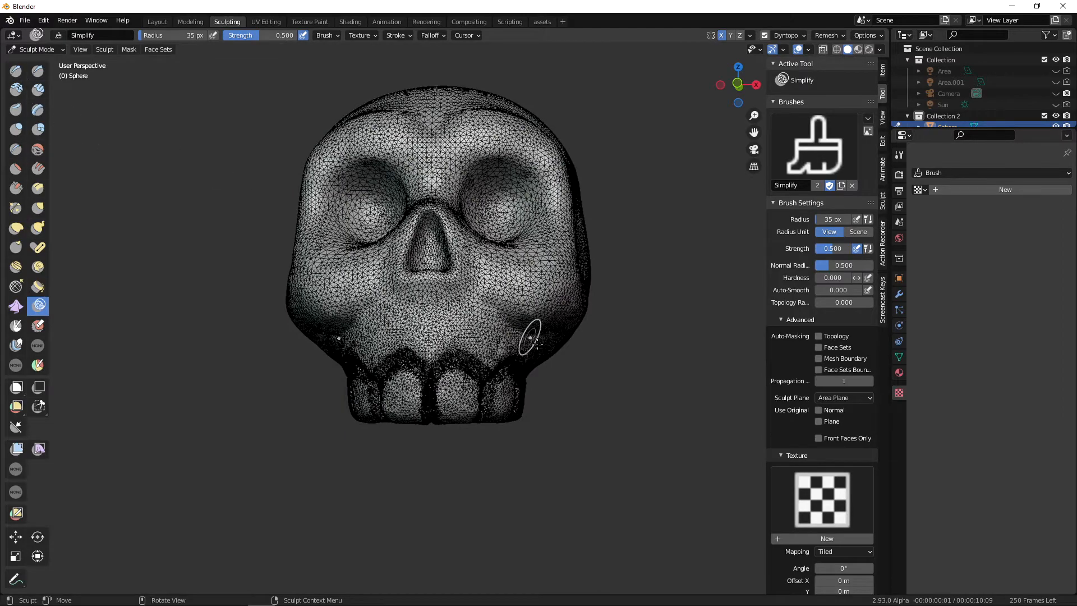
{"action": "mouse_move", "coordinate": [536, 340]}
{"action": "middle_mouse_down"}
{"action": "mouse_move", "coordinate": [583, 365]}
{"action": "mouse_move", "coordinate": [564, 410]}
{"action": "middle_mouse_up"}
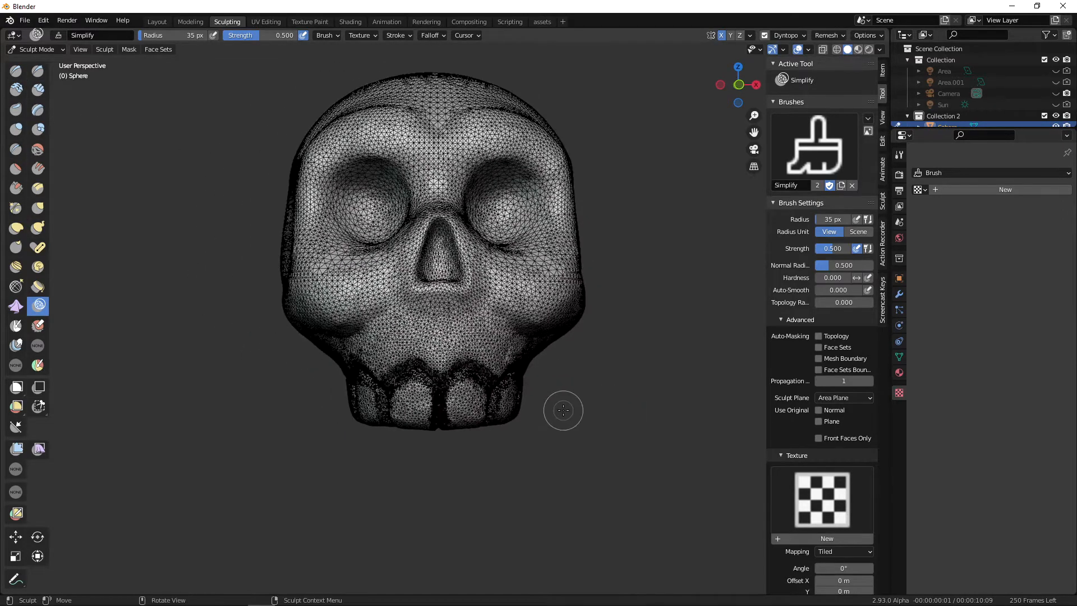
{"action": "left_click", "coordinate": [470, 313]}
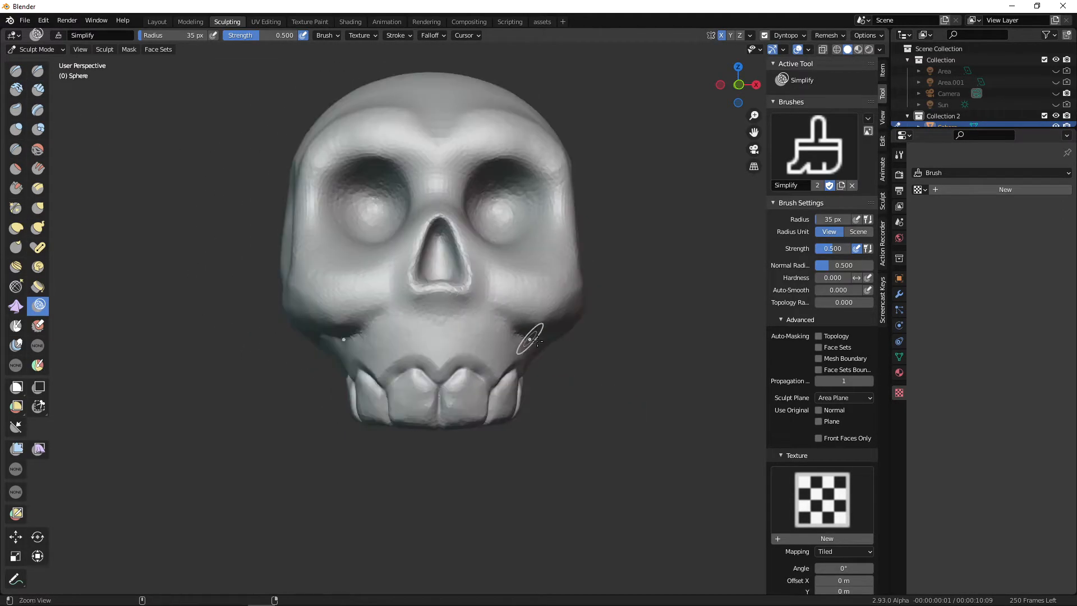
{"action": "mouse_move", "coordinate": [530, 328]}
{"action": "middle_mouse_down"}
{"action": "mouse_move", "coordinate": [522, 359]}
{"action": "mouse_move", "coordinate": [531, 367]}
{"action": "mouse_move", "coordinate": [504, 387]}
{"action": "mouse_move", "coordinate": [583, 405]}
{"action": "mouse_move", "coordinate": [369, 349]}
{"action": "middle_mouse_up"}
{"action": "mouse_move", "coordinate": [127, 351]}
{"action": "middle_mouse_down"}
{"action": "mouse_move", "coordinate": [358, 331]}
{"action": "mouse_move", "coordinate": [355, 356]}
{"action": "mouse_move", "coordinate": [471, 331]}
{"action": "mouse_move", "coordinate": [480, 293]}
{"action": "middle_mouse_up"}
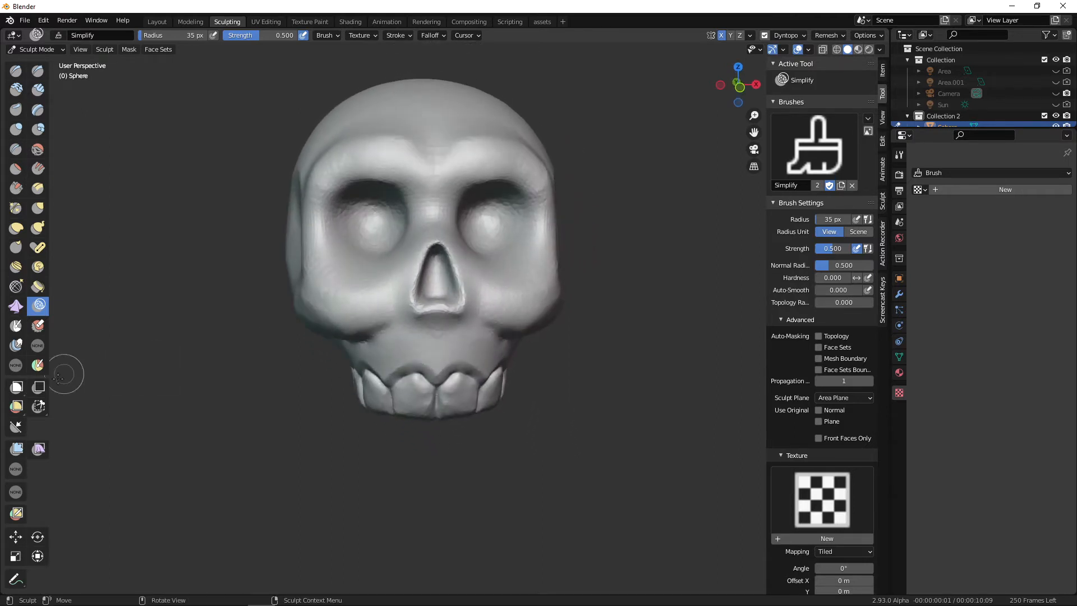
Choose the Mesh Filter tool with the Smooth filter type and examine the face and teeth from several angles.
{"action": "left_click", "coordinate": [16, 450]}
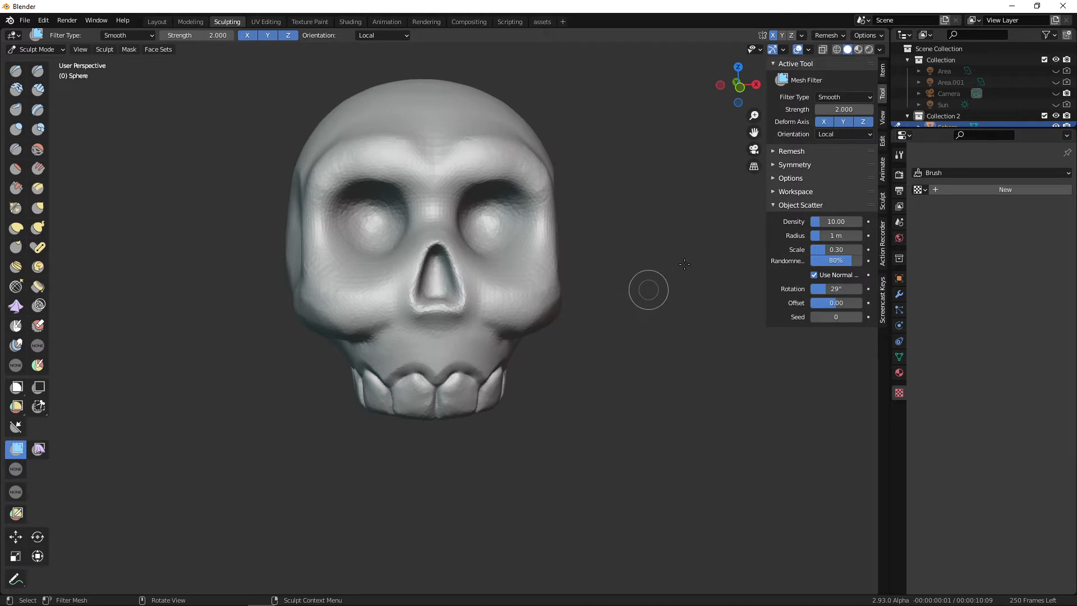
{"action": "middle_click_drag", "start_coordinate": [652, 304], "coordinate": [596, 353]}
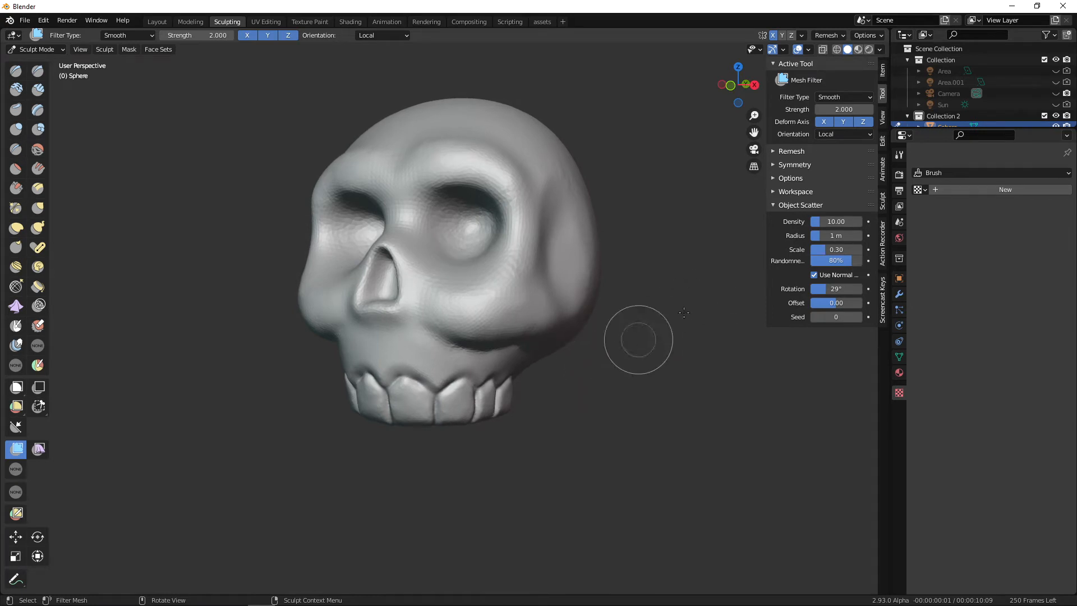
{"action": "mouse_move", "coordinate": [641, 245]}
{"action": "middle_mouse_down"}
{"action": "mouse_move", "coordinate": [452, 392]}
{"action": "mouse_move", "coordinate": [466, 399]}
{"action": "mouse_move", "coordinate": [461, 359]}
{"action": "middle_mouse_up"}
{"action": "middle_click_drag", "start_coordinate": [456, 372], "coordinate": [483, 385]}
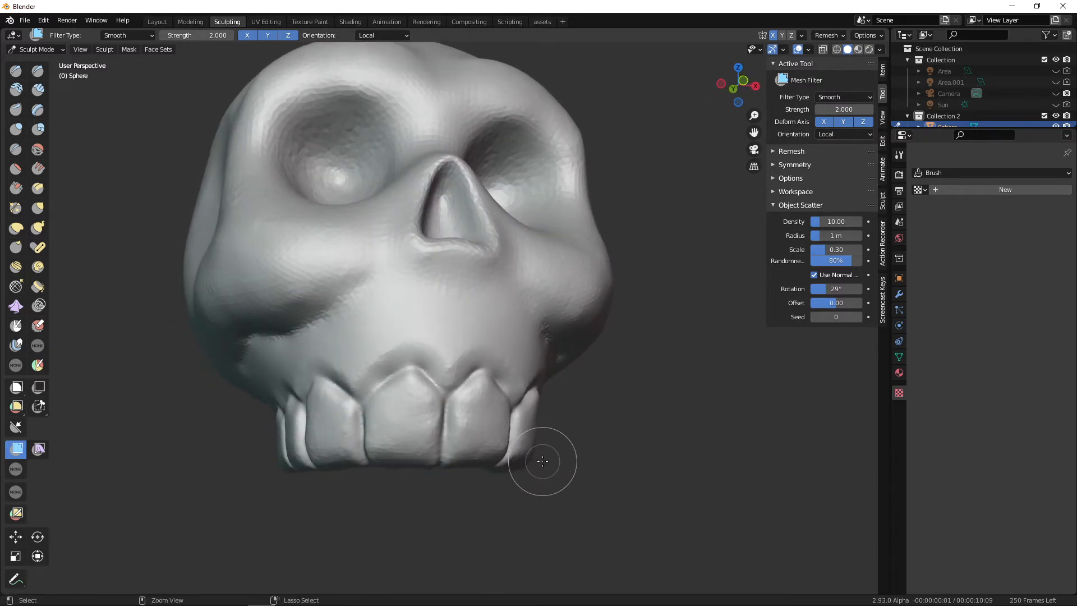
{"action": "middle_click_drag", "start_coordinate": [548, 456], "coordinate": [524, 451]}
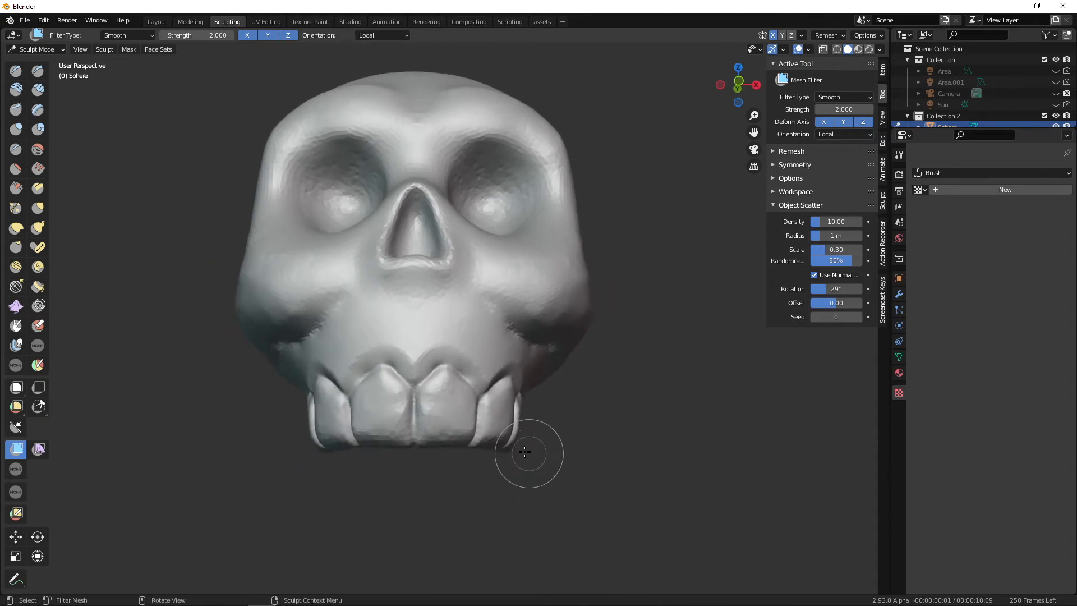
Add volume to the upper front teeth with the Clay brush at 35 px and strength 0.500.
{"action": "key", "text": "c"}
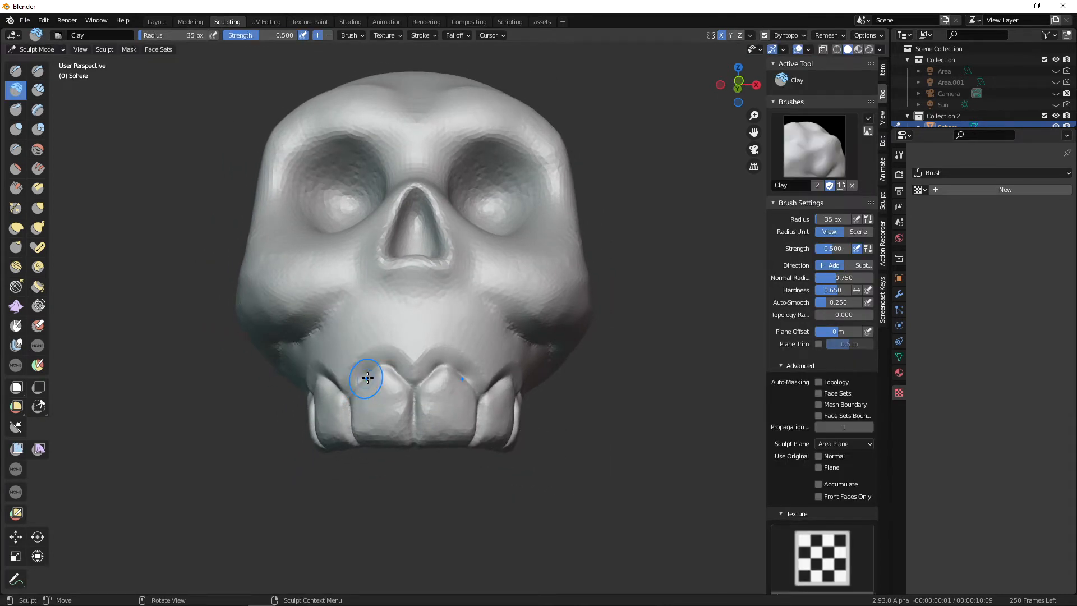
{"action": "middle_click_drag", "start_coordinate": [362, 376], "coordinate": [429, 415], "text": "ctrl"}
{"action": "left_click_drag", "start_coordinate": [448, 404], "coordinate": [453, 422]}
{"action": "middle_click_drag", "start_coordinate": [468, 449], "coordinate": [464, 442]}
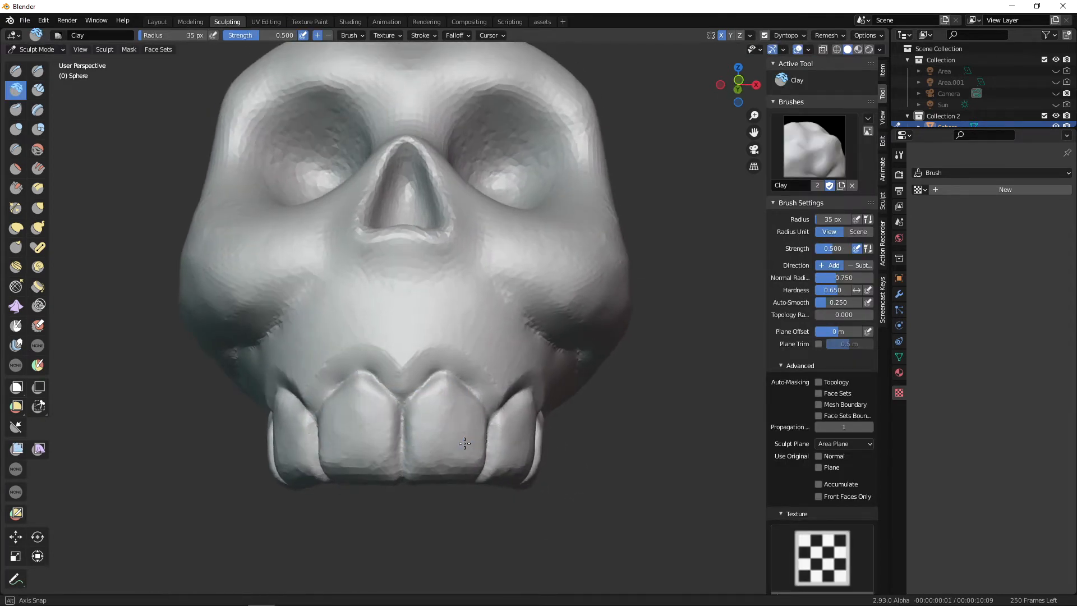
{"action": "left_click_drag", "start_coordinate": [444, 401], "coordinate": [439, 387]}
{"action": "mouse_move", "coordinate": [460, 395]}
{"action": "middle_mouse_down"}
{"action": "mouse_move", "coordinate": [413, 419]}
{"action": "mouse_move", "coordinate": [449, 450]}
{"action": "mouse_move", "coordinate": [426, 403]}
{"action": "mouse_move", "coordinate": [466, 432]}
{"action": "mouse_move", "coordinate": [511, 433]}
{"action": "mouse_move", "coordinate": [456, 415]}
{"action": "middle_mouse_up"}
{"action": "mouse_move", "coordinate": [486, 452]}
{"action": "left_mouse_down", "text": "alt"}
{"action": "mouse_move", "coordinate": [435, 465]}
{"action": "mouse_move", "coordinate": [493, 488]}
{"action": "mouse_move", "coordinate": [443, 454]}
{"action": "mouse_move", "coordinate": [532, 467]}
{"action": "mouse_move", "coordinate": [443, 441]}
{"action": "mouse_move", "coordinate": [511, 258]}
{"action": "mouse_move", "coordinate": [510, 281]}
{"action": "left_mouse_up", "text": "alt"}
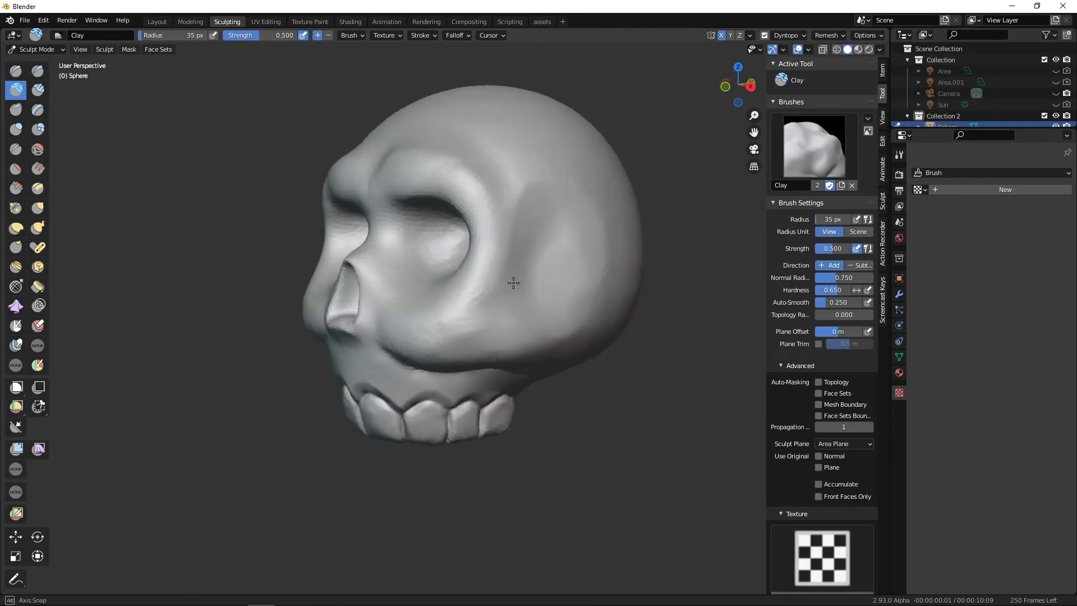
Change the viewport shading MatCap to a brown clay material.
{"action": "left_click", "coordinate": [879, 50]}
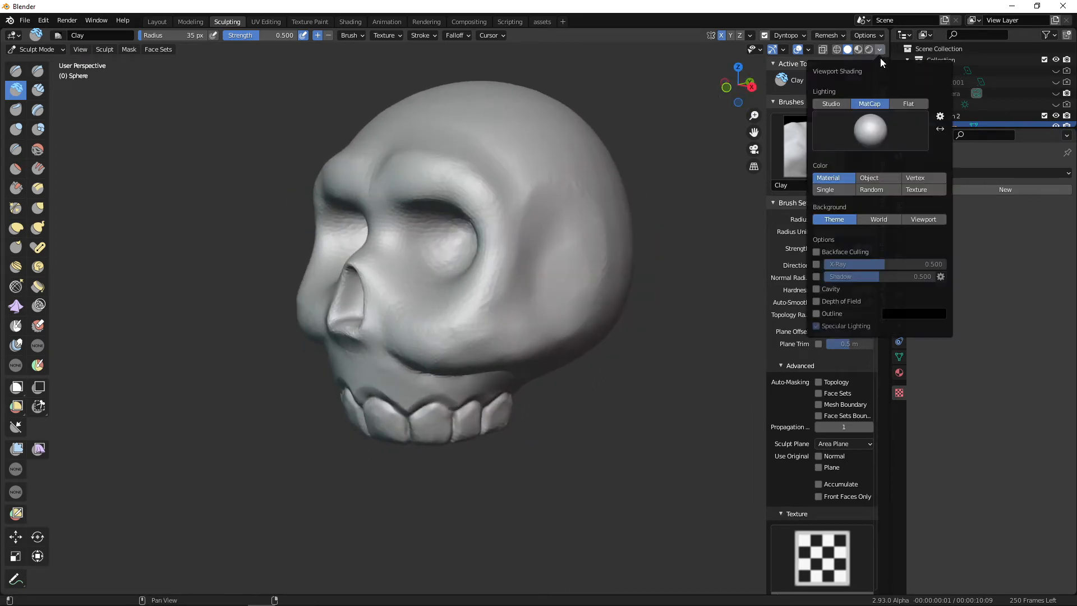
{"action": "left_click", "coordinate": [870, 126]}
{"action": "left_click", "coordinate": [707, 173]}
Carve a groove at the temple behind the cheekbone with the Crease brush at 41 px and open the Dyntopo settings.
{"action": "mouse_move", "coordinate": [682, 212]}
{"action": "left_mouse_down", "text": "alt"}
{"action": "mouse_move", "coordinate": [548, 337]}
{"action": "mouse_move", "coordinate": [601, 305]}
{"action": "mouse_move", "coordinate": [517, 288]}
{"action": "mouse_move", "coordinate": [512, 310]}
{"action": "mouse_move", "coordinate": [570, 346]}
{"action": "mouse_move", "coordinate": [488, 344]}
{"action": "mouse_move", "coordinate": [478, 332]}
{"action": "mouse_move", "coordinate": [597, 317]}
{"action": "left_mouse_up", "text": "alt"}
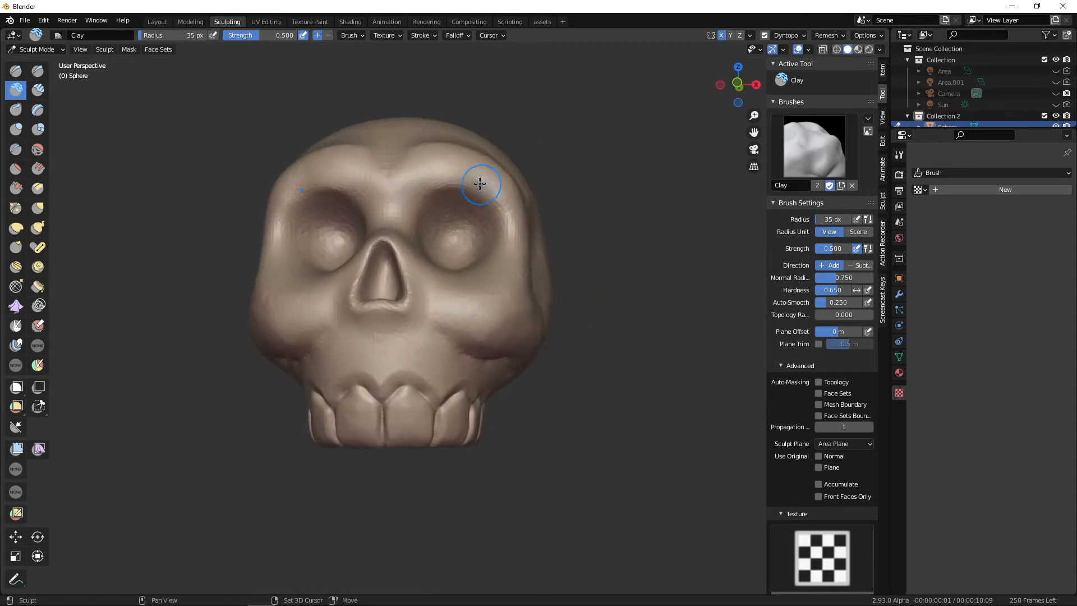
{"action": "left_click_drag", "start_coordinate": [515, 205], "coordinate": [564, 329], "text": "alt"}
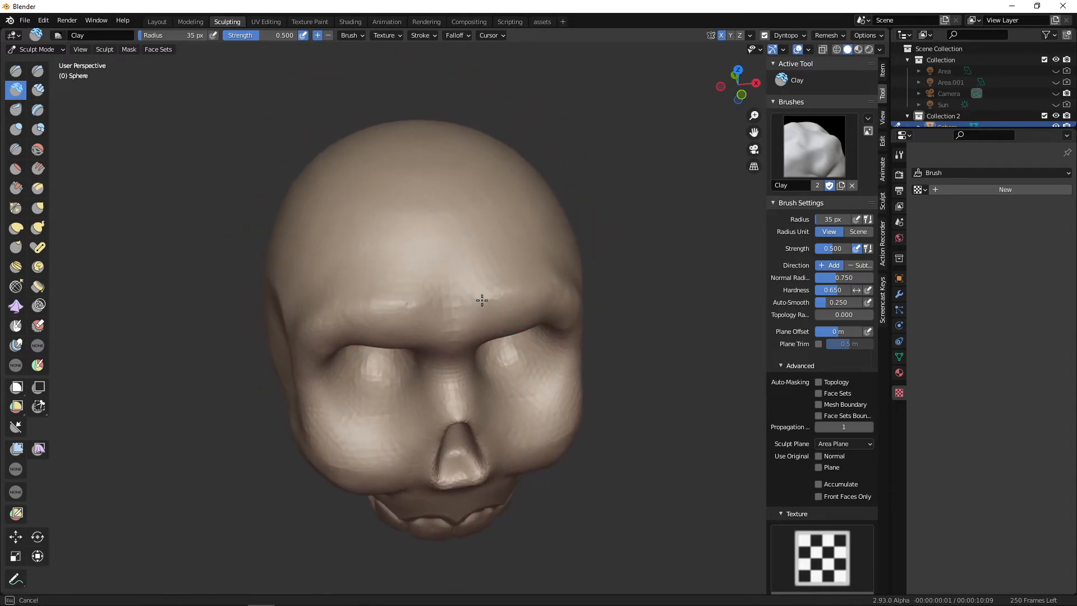
{"action": "mouse_move", "coordinate": [526, 282]}
{"action": "left_mouse_down", "text": "alt"}
{"action": "mouse_move", "coordinate": [488, 333]}
{"action": "mouse_move", "coordinate": [483, 312]}
{"action": "mouse_move", "coordinate": [526, 318]}
{"action": "mouse_move", "coordinate": [517, 331]}
{"action": "mouse_move", "coordinate": [456, 329]}
{"action": "mouse_move", "coordinate": [476, 342]}
{"action": "mouse_move", "coordinate": [446, 342]}
{"action": "left_mouse_up", "text": "alt"}
{"action": "key", "text": "shift+c"}
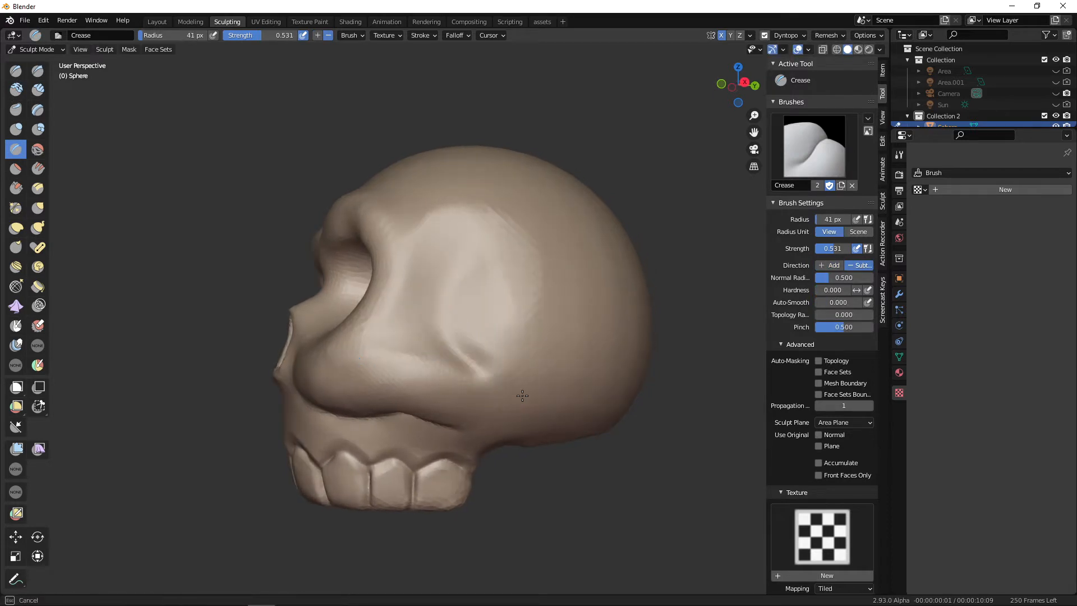
{"action": "left_click_drag", "start_coordinate": [521, 392], "coordinate": [504, 390], "text": "alt"}
{"action": "left_click_drag", "start_coordinate": [436, 353], "coordinate": [412, 306]}
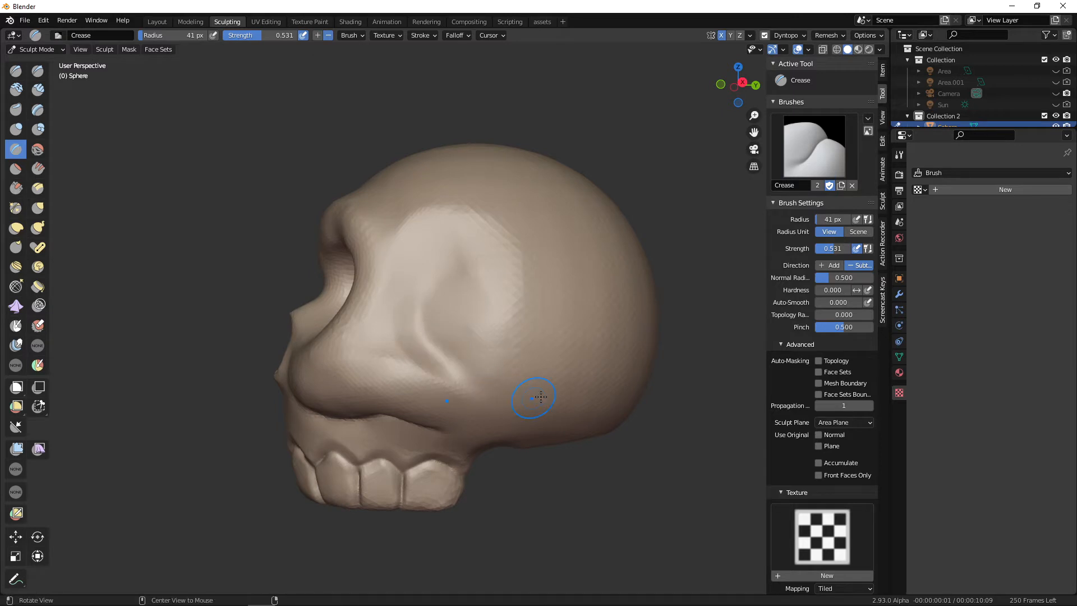
{"action": "left_click_drag", "start_coordinate": [540, 397], "coordinate": [524, 396], "text": "alt"}
{"action": "left_click", "coordinate": [802, 35]}
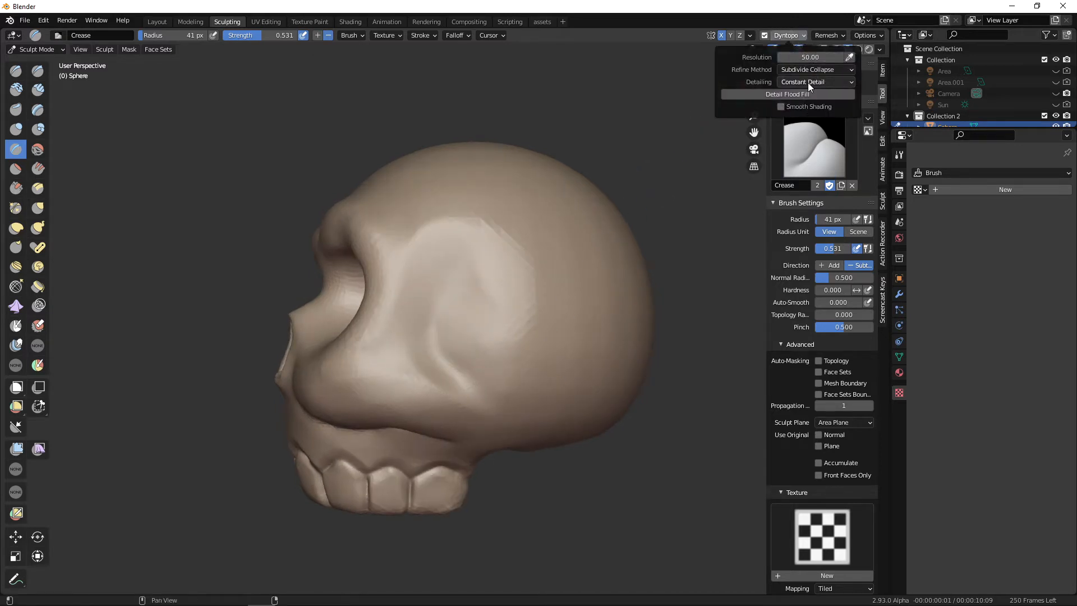
{"action": "left_click_drag", "start_coordinate": [557, 348], "coordinate": [562, 345], "text": "alt"}
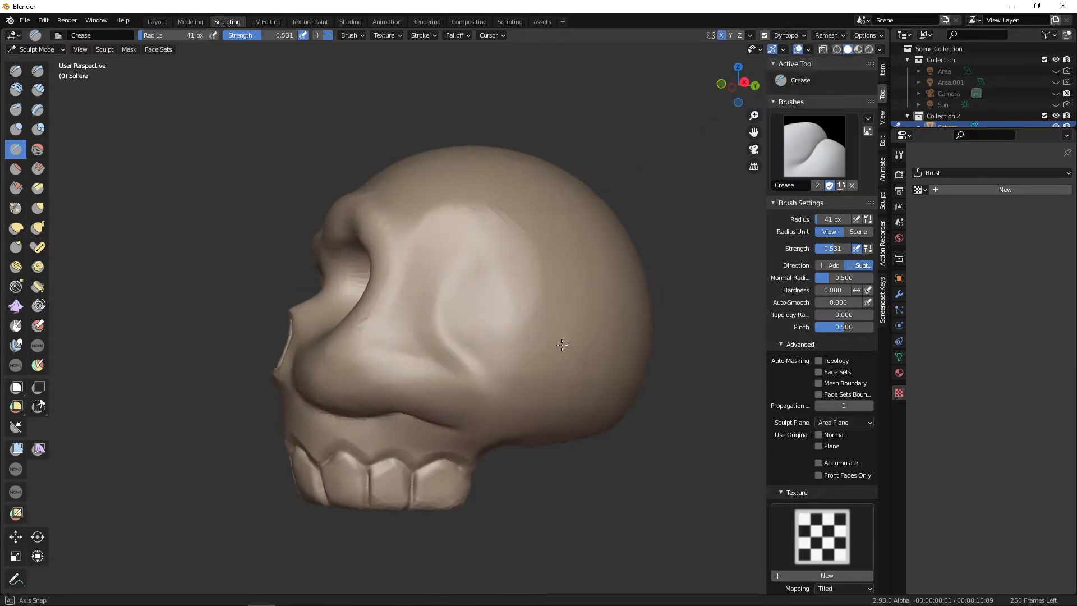
Deepen and extend the crease along the underside of the cheekbone using the Crease brush at 32 px.
{"action": "mouse_move", "coordinate": [562, 345]}
{"action": "middle_mouse_down"}
{"action": "mouse_move", "coordinate": [553, 303]}
{"action": "mouse_move", "coordinate": [572, 296]}
{"action": "middle_mouse_up"}
{"action": "key", "text": "f"}
{"action": "left_click", "coordinate": [520, 344]}
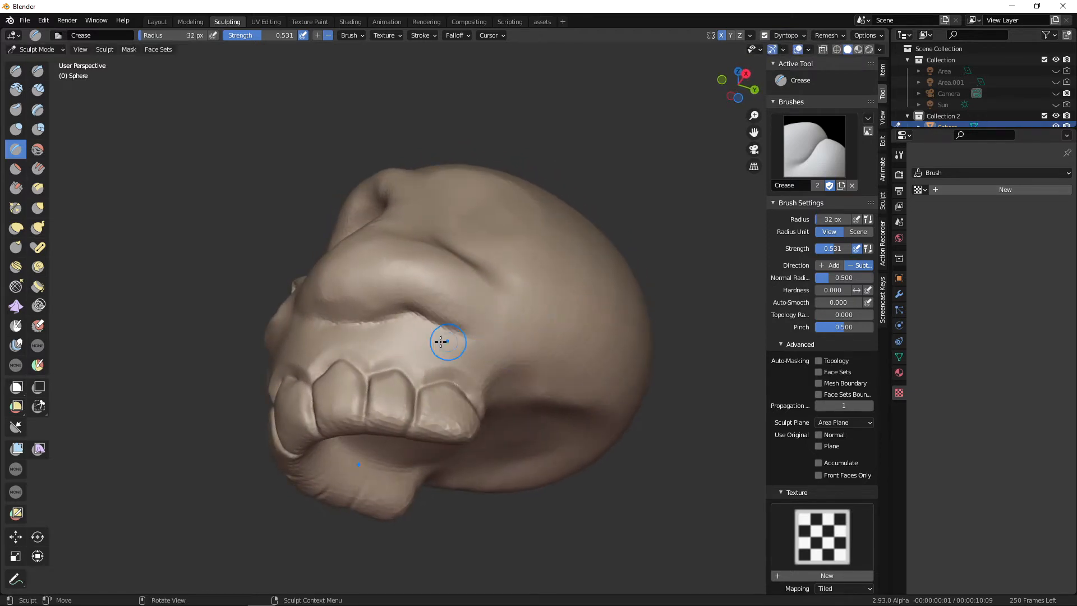
{"action": "mouse_move", "coordinate": [440, 342]}
{"action": "left_mouse_down"}
{"action": "mouse_move", "coordinate": [384, 320]}
{"action": "mouse_move", "coordinate": [472, 339]}
{"action": "left_mouse_up"}
{"action": "middle_click_drag", "start_coordinate": [485, 343], "coordinate": [491, 353]}
{"action": "left_click_drag", "start_coordinate": [449, 327], "coordinate": [478, 339]}
{"action": "middle_click_drag", "start_coordinate": [498, 347], "coordinate": [503, 361]}
{"action": "left_click_drag", "start_coordinate": [477, 352], "coordinate": [457, 350]}
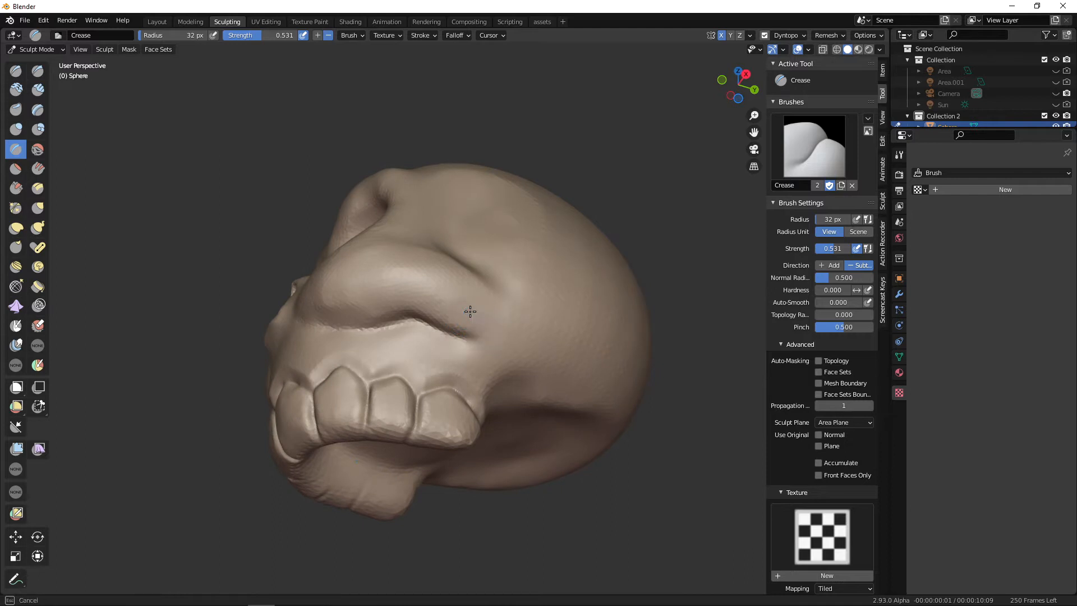
{"action": "left_click_drag", "start_coordinate": [470, 311], "coordinate": [462, 315]}
{"action": "mouse_move", "coordinate": [497, 356]}
{"action": "middle_mouse_down"}
{"action": "mouse_move", "coordinate": [466, 389]}
{"action": "mouse_move", "coordinate": [493, 375]}
{"action": "middle_mouse_up"}
{"action": "left_click_drag", "start_coordinate": [487, 339], "coordinate": [474, 347]}
{"action": "mouse_move", "coordinate": [464, 367]}
{"action": "middle_mouse_down"}
{"action": "mouse_move", "coordinate": [532, 391]}
{"action": "mouse_move", "coordinate": [559, 414]}
{"action": "mouse_move", "coordinate": [459, 418]}
{"action": "mouse_move", "coordinate": [477, 364]}
{"action": "middle_mouse_up"}
Build up the cheekbones below the eye sockets with the Clay brush, using radii of 35 px and 46 px.
{"action": "key", "text": "c"}
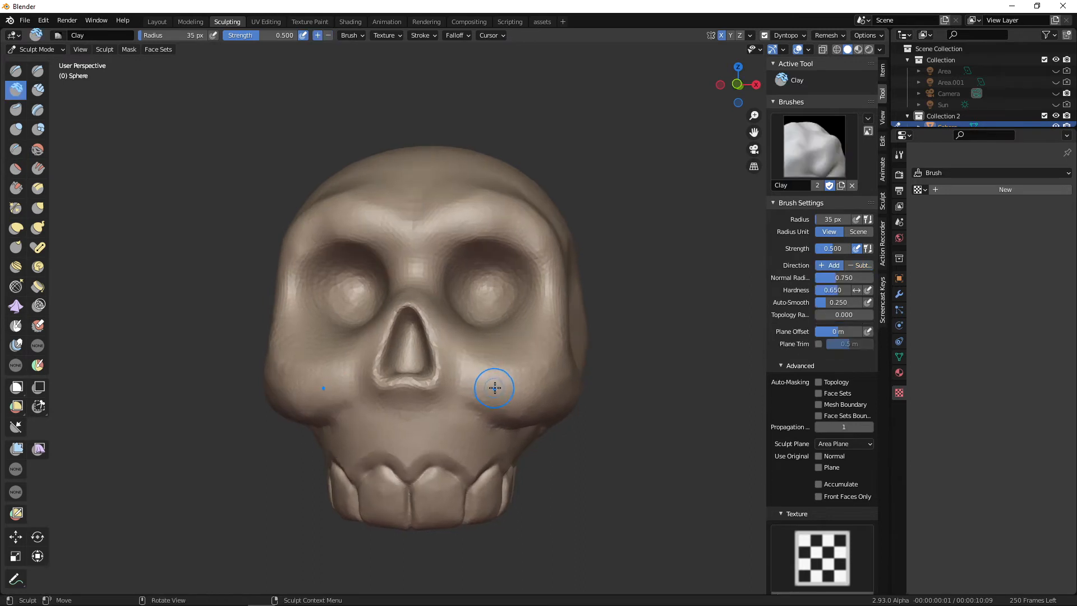
{"action": "left_click_drag", "start_coordinate": [473, 376], "coordinate": [484, 381]}
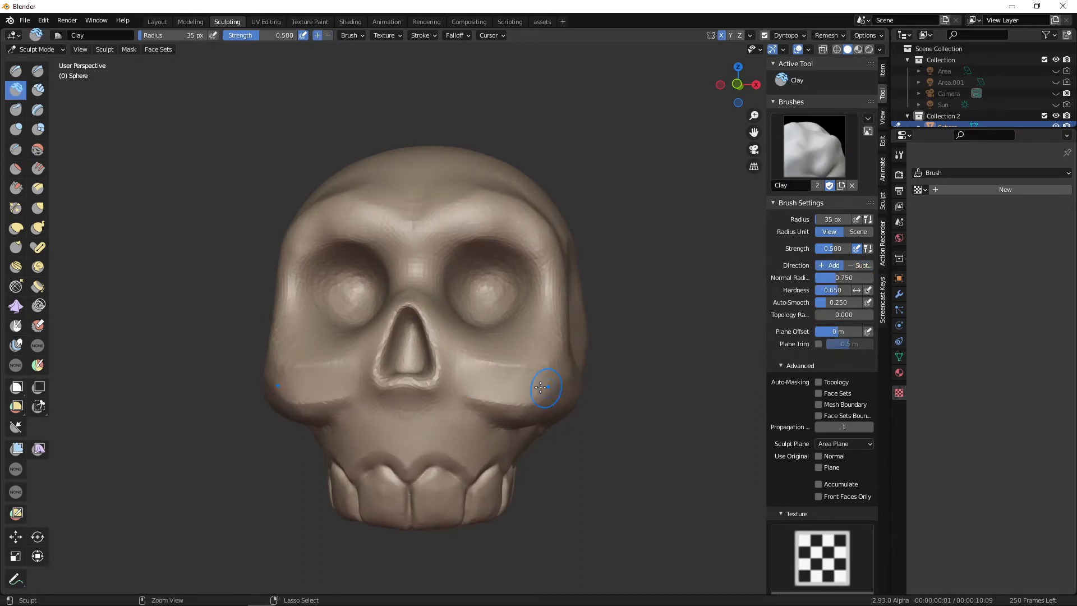
{"action": "scroll", "coordinate": [538, 387], "scroll_direction": "up", "scroll_amount": 2}
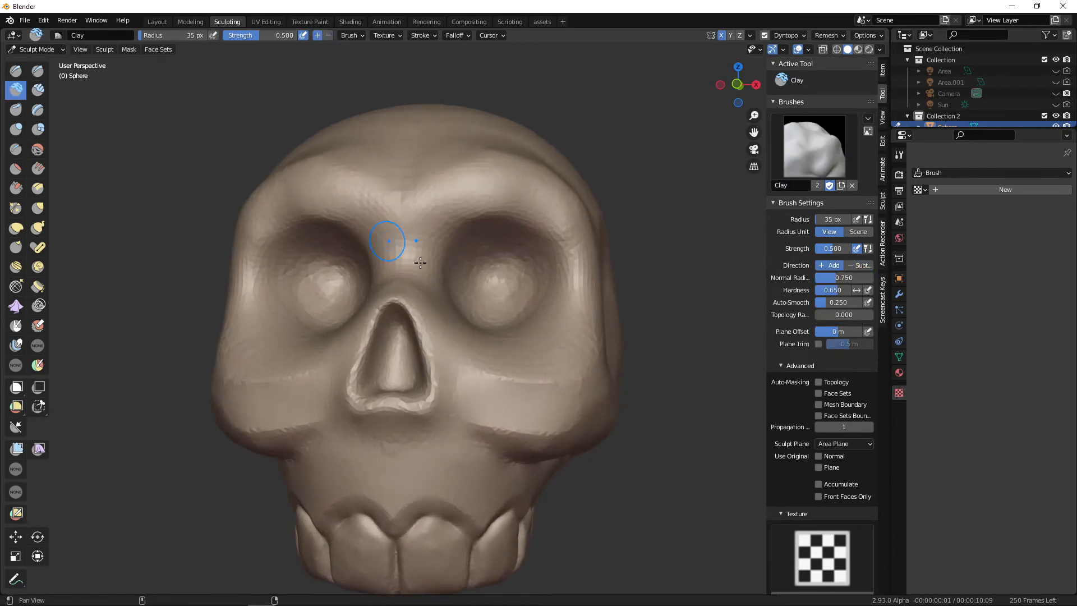
{"action": "middle_click_drag", "start_coordinate": [420, 262], "coordinate": [338, 332]}
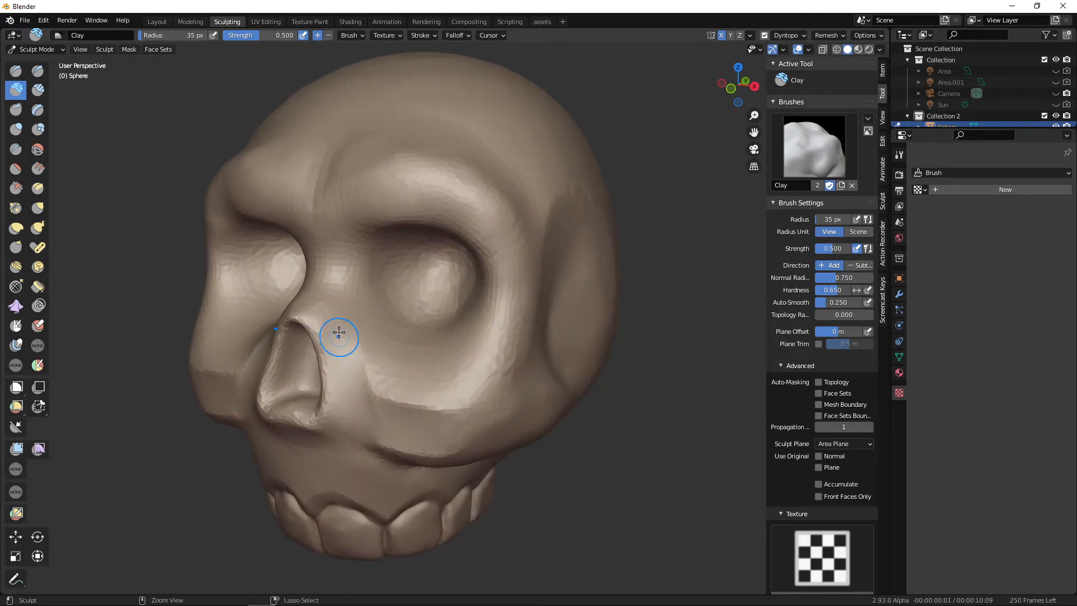
{"action": "middle_click_drag", "start_coordinate": [394, 424], "coordinate": [426, 376]}
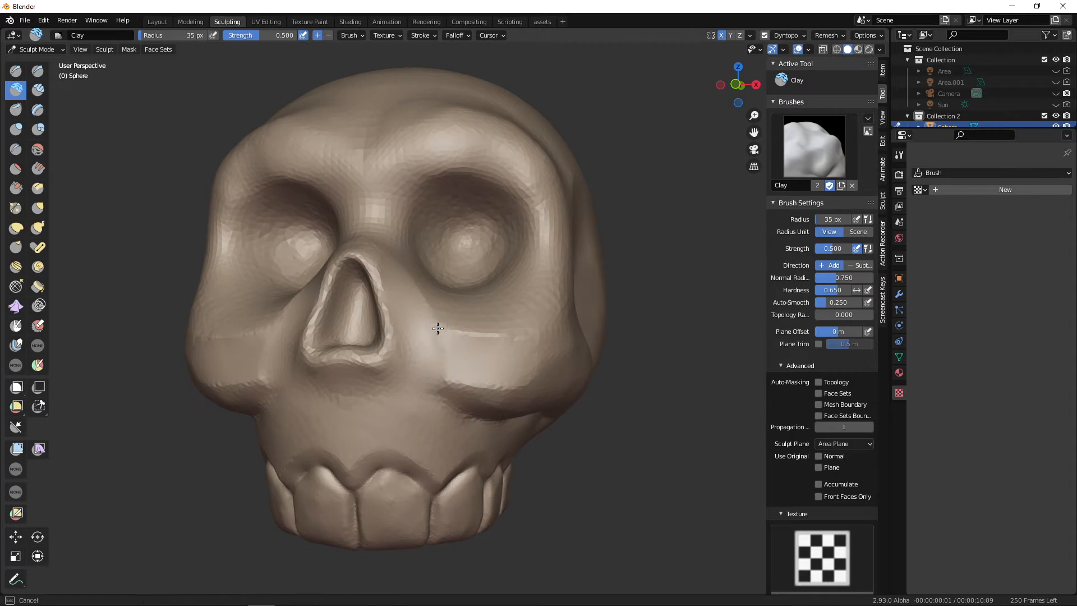
{"action": "mouse_move", "coordinate": [501, 367]}
{"action": "middle_mouse_down"}
{"action": "mouse_move", "coordinate": [504, 357]}
{"action": "mouse_move", "coordinate": [487, 370]}
{"action": "mouse_move", "coordinate": [521, 393]}
{"action": "mouse_move", "coordinate": [517, 414]}
{"action": "mouse_move", "coordinate": [456, 358]}
{"action": "mouse_move", "coordinate": [493, 408]}
{"action": "mouse_move", "coordinate": [555, 393]}
{"action": "mouse_move", "coordinate": [438, 377]}
{"action": "mouse_move", "coordinate": [444, 362]}
{"action": "middle_mouse_up"}
{"action": "mouse_move", "coordinate": [444, 363]}
{"action": "left_mouse_down"}
{"action": "mouse_move", "coordinate": [466, 422]}
{"action": "mouse_move", "coordinate": [517, 392]}
{"action": "left_mouse_up"}
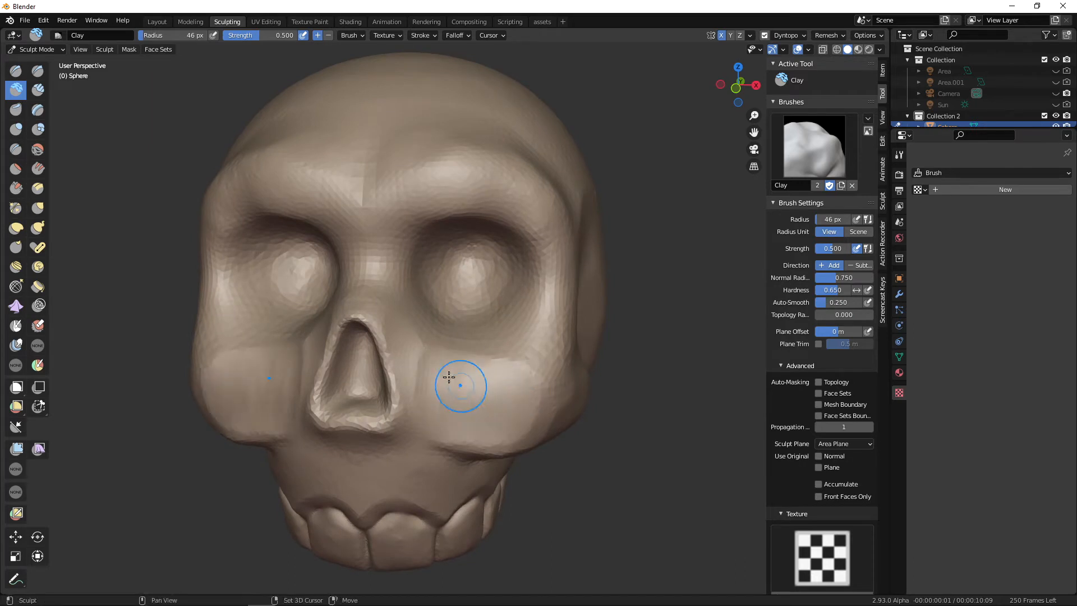
{"action": "middle_click_drag", "start_coordinate": [532, 415], "coordinate": [452, 330]}
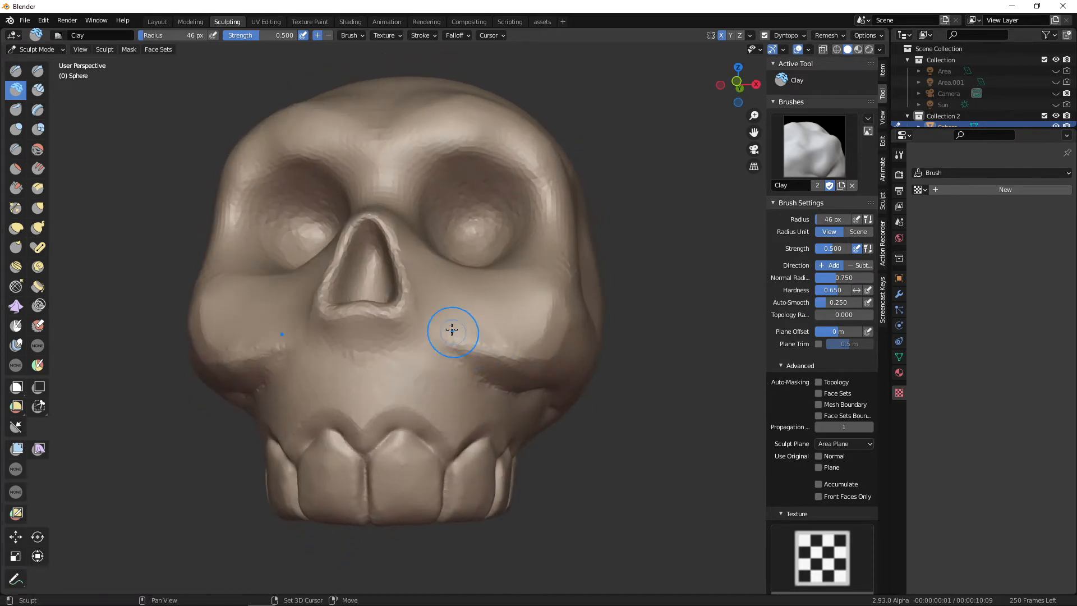
Add volume between the side of the cheekbone and the outer eye socket rim using the Clay brush at 46 px.
{"action": "middle_click_drag", "start_coordinate": [546, 305], "coordinate": [358, 337]}
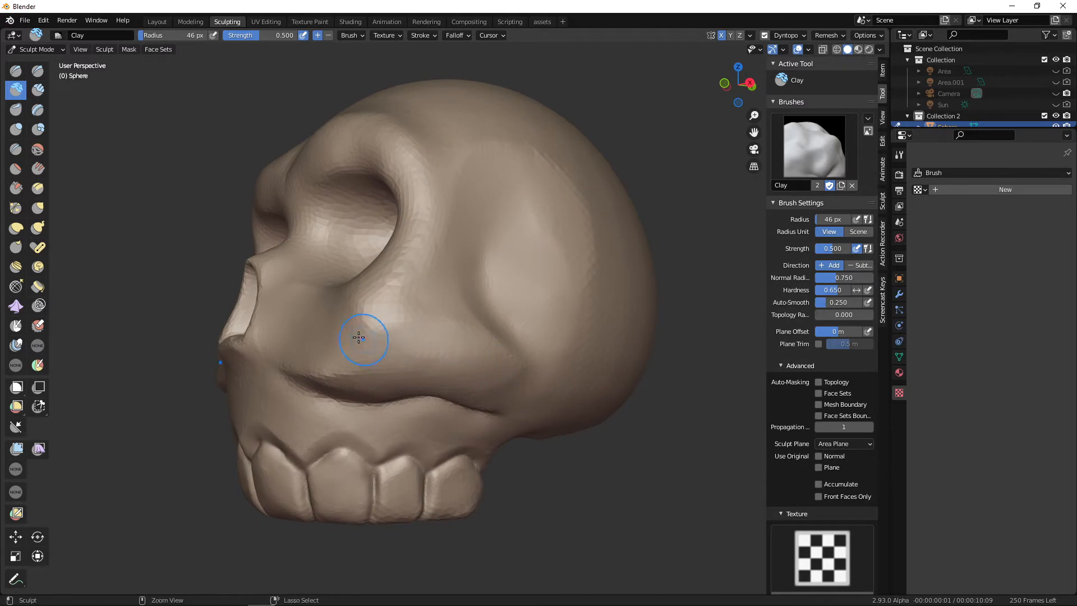
{"action": "middle_click_drag", "start_coordinate": [461, 360], "coordinate": [450, 372]}
{"action": "left_click_drag", "start_coordinate": [431, 378], "coordinate": [464, 289]}
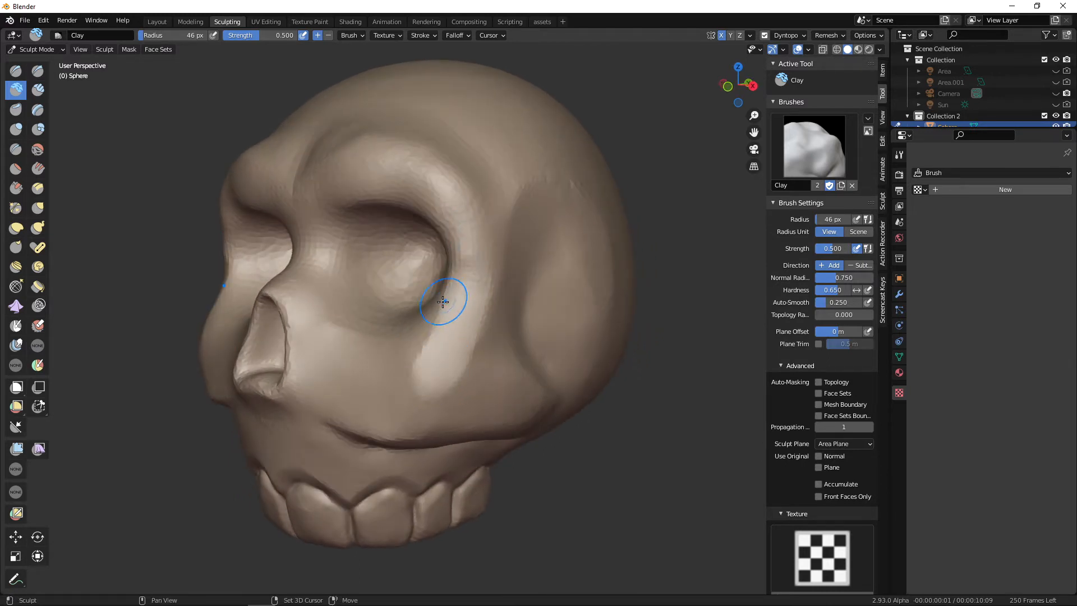
{"action": "mouse_move", "coordinate": [491, 316]}
{"action": "middle_mouse_down"}
{"action": "mouse_move", "coordinate": [505, 372]}
{"action": "mouse_move", "coordinate": [394, 354]}
{"action": "middle_mouse_up"}
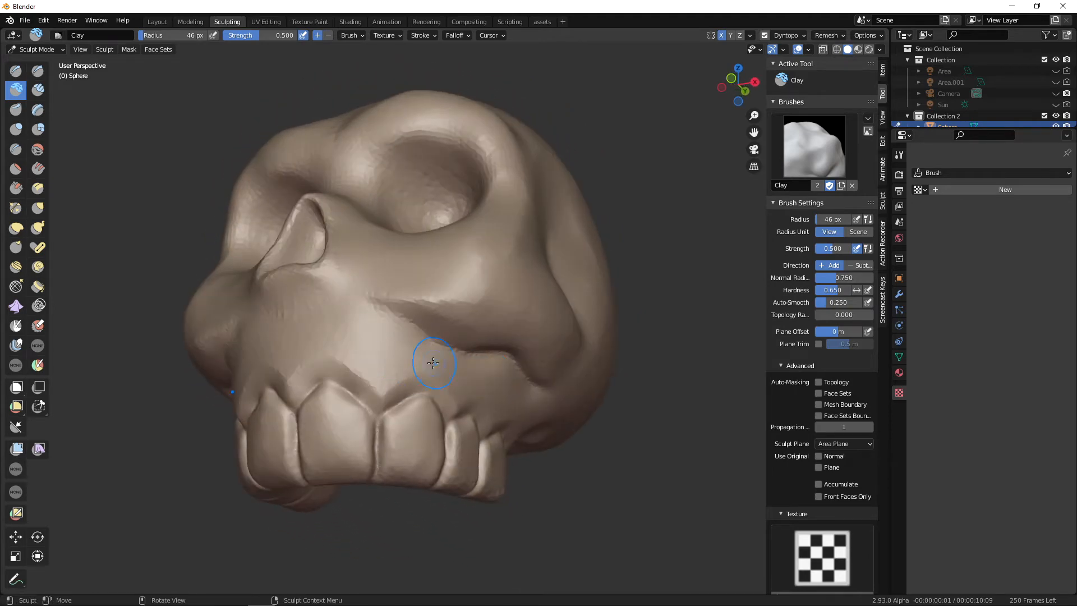
Switch to the textured Clay brush and adjust its radius over the nasal opening.
{"action": "mouse_move", "coordinate": [504, 374]}
{"action": "left_mouse_down", "text": "alt"}
{"action": "mouse_move", "coordinate": [539, 405]}
{"action": "mouse_move", "coordinate": [550, 450]}
{"action": "mouse_move", "coordinate": [580, 421]}
{"action": "mouse_move", "coordinate": [525, 418]}
{"action": "mouse_move", "coordinate": [514, 358]}
{"action": "mouse_move", "coordinate": [526, 385]}
{"action": "mouse_move", "coordinate": [474, 369]}
{"action": "left_mouse_up", "text": "alt"}
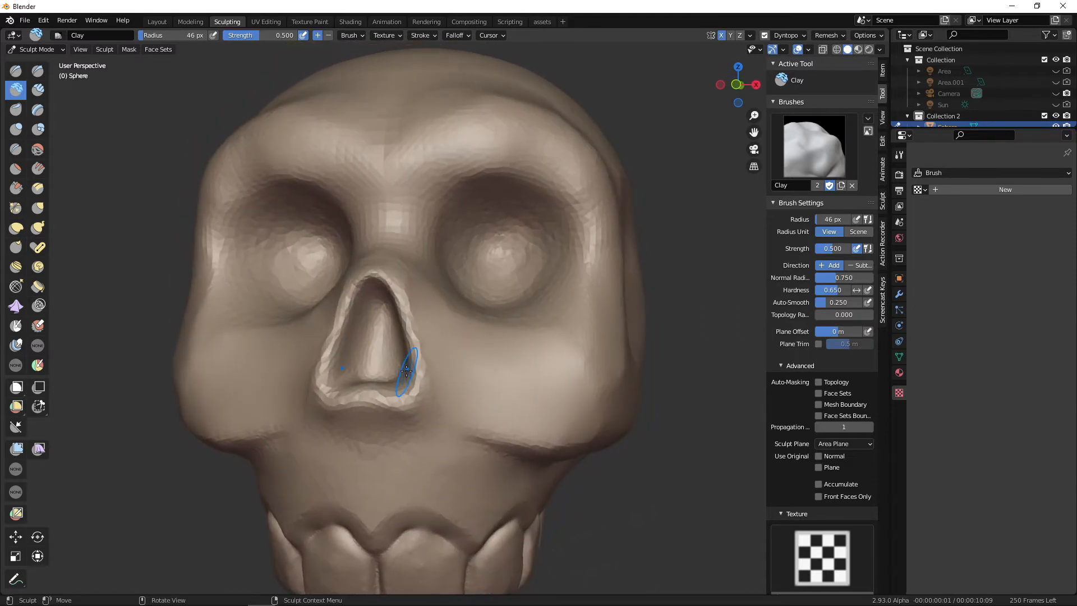
{"action": "key", "text": "c"}
{"action": "key", "text": "f"}
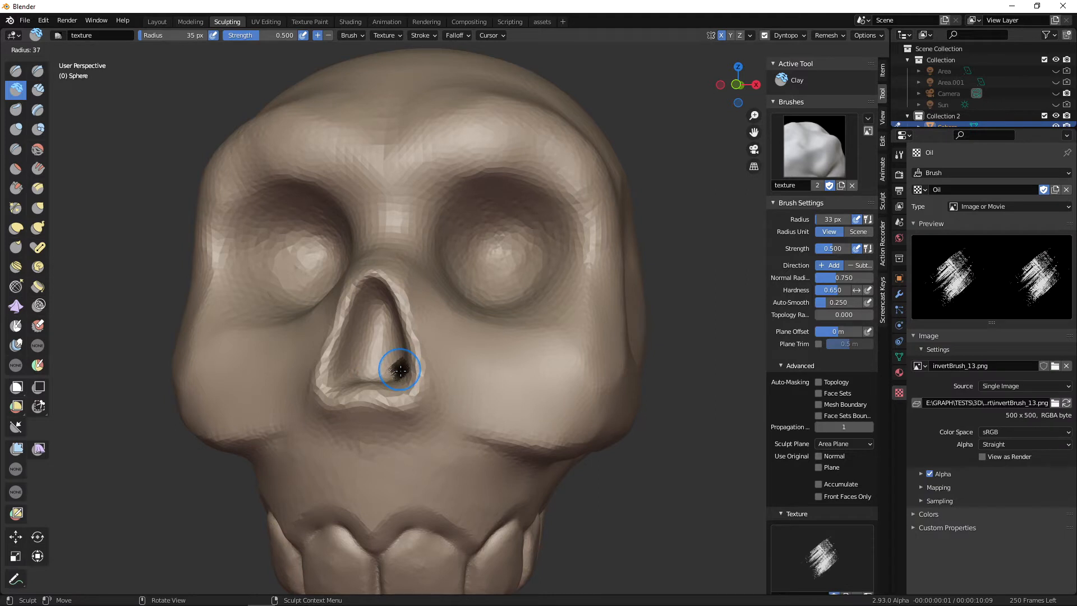
Switch to the Clay brush at 34 px radius and carve deeper into the nose cavity around its central ridge.
{"action": "left_click", "coordinate": [420, 365]}
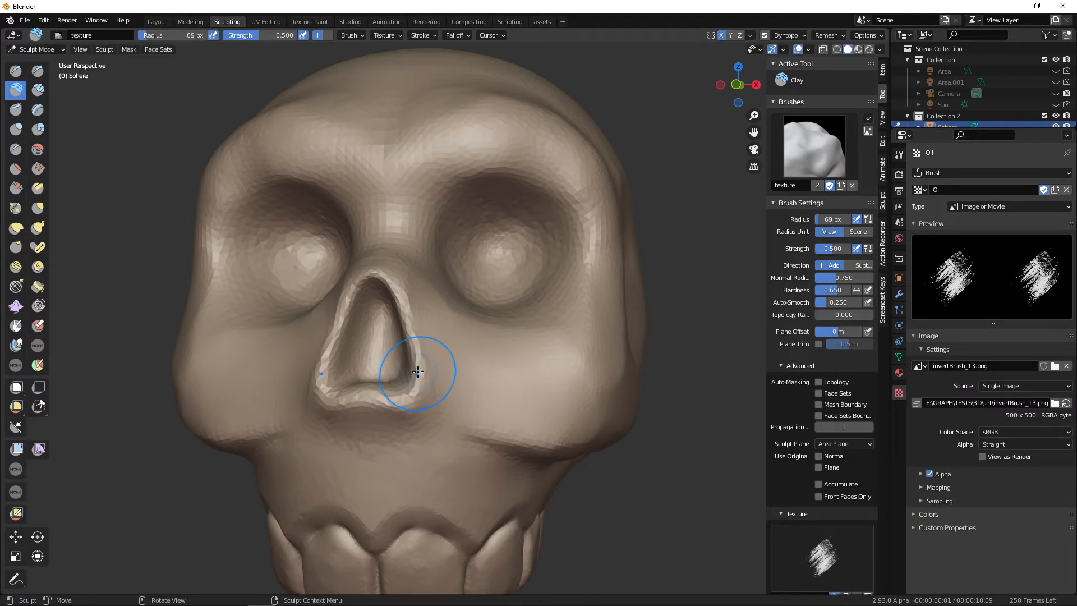
{"action": "key", "text": "c"}
{"action": "key", "text": "f"}
{"action": "left_click", "coordinate": [392, 339]}
{"action": "left_click_drag", "start_coordinate": [370, 305], "coordinate": [359, 367], "text": "ctrl"}
{"action": "middle_click_drag", "start_coordinate": [389, 353], "coordinate": [441, 329]}
{"action": "left_click_drag", "start_coordinate": [447, 259], "coordinate": [440, 303], "text": "ctrl"}
{"action": "middle_click_drag", "start_coordinate": [428, 312], "coordinate": [424, 348]}
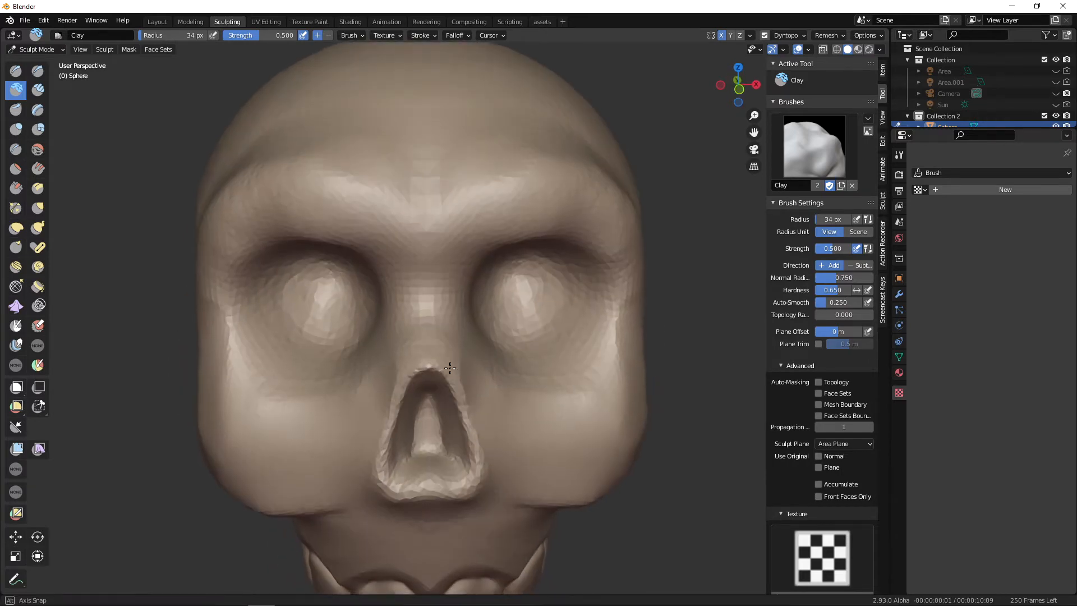
{"action": "left_click_drag", "start_coordinate": [416, 453], "coordinate": [436, 458], "text": "ctrl"}
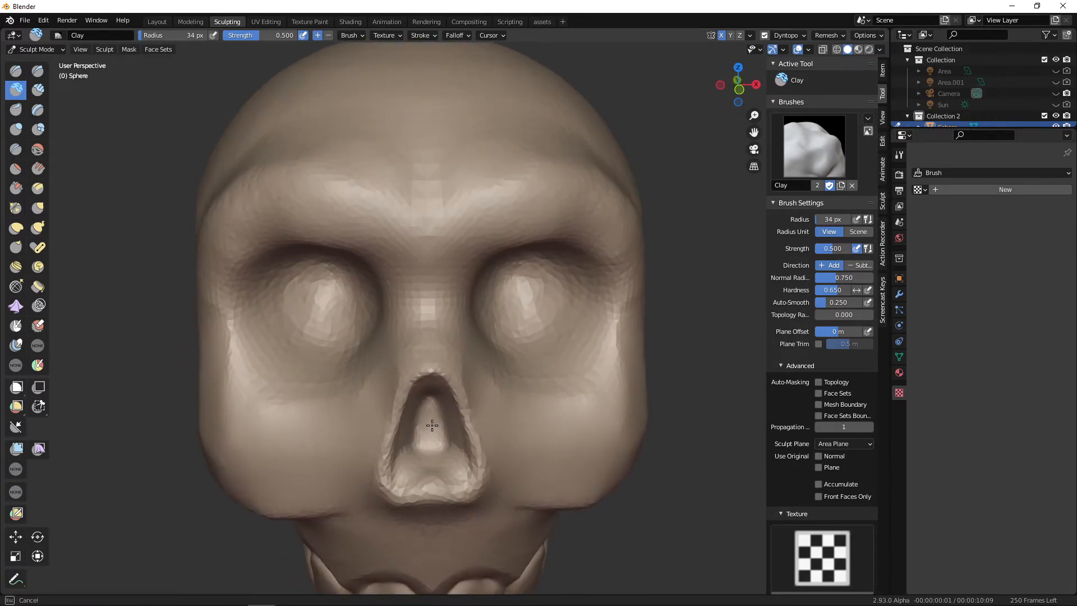
{"action": "middle_click_drag", "start_coordinate": [432, 429], "coordinate": [344, 346]}
{"action": "mouse_move", "coordinate": [285, 299]}
{"action": "left_mouse_down", "text": "ctrl"}
{"action": "mouse_move", "coordinate": [266, 350]}
{"action": "mouse_move", "coordinate": [281, 337]}
{"action": "left_mouse_up", "text": "ctrl"}
{"action": "mouse_move", "coordinate": [289, 328]}
{"action": "middle_mouse_down"}
{"action": "mouse_move", "coordinate": [403, 366]}
{"action": "mouse_move", "coordinate": [493, 374]}
{"action": "middle_mouse_up"}
Reduce the Clay brush radius to 25 px and set the Dyntopo detailing method to Relative Detail.
{"action": "key", "text": "f"}
{"action": "left_click", "coordinate": [439, 395]}
{"action": "mouse_move", "coordinate": [439, 395]}
{"action": "middle_mouse_down"}
{"action": "mouse_move", "coordinate": [426, 404]}
{"action": "mouse_move", "coordinate": [385, 343]}
{"action": "mouse_move", "coordinate": [465, 415]}
{"action": "mouse_move", "coordinate": [543, 421]}
{"action": "mouse_move", "coordinate": [616, 336]}
{"action": "mouse_move", "coordinate": [690, 225]}
{"action": "middle_mouse_up"}
{"action": "left_click", "coordinate": [790, 37]}
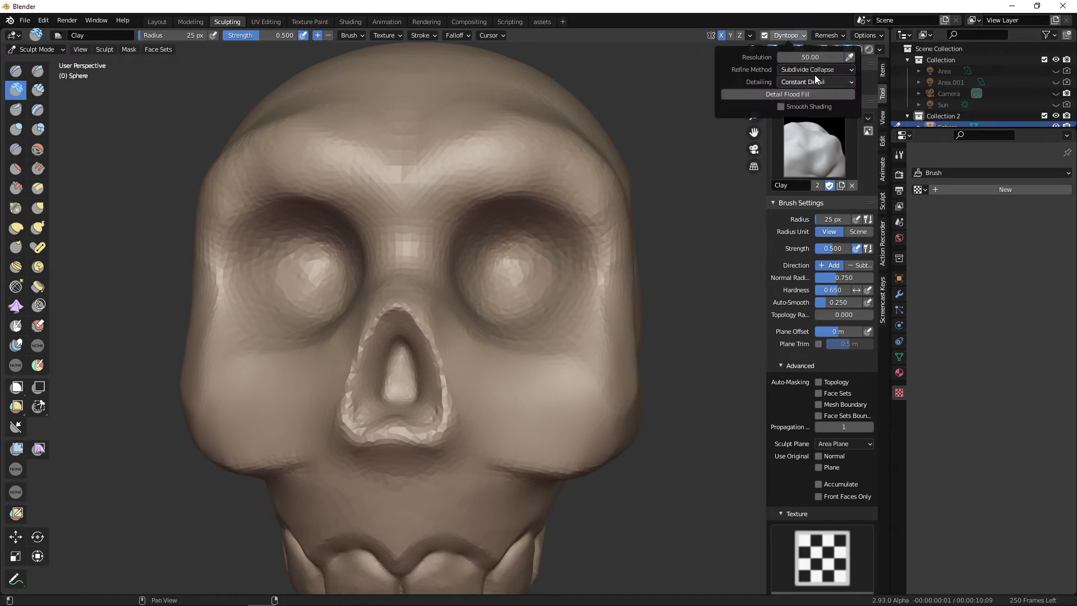
{"action": "left_click", "coordinate": [811, 81]}
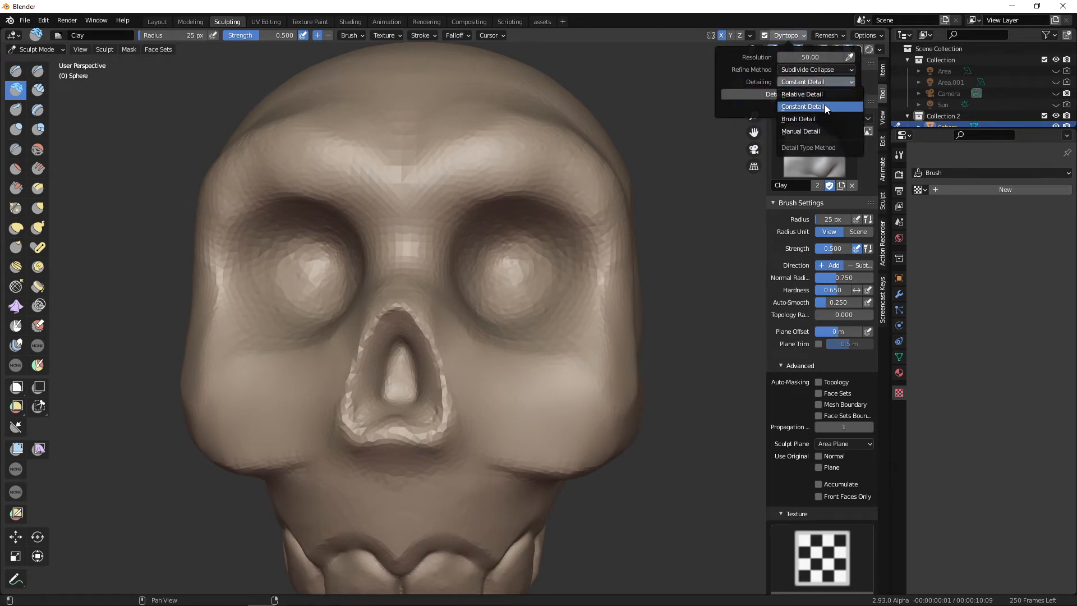
{"action": "left_click", "coordinate": [823, 96]}
Try building up the side rim of the nose cavity with 20 px Clay strokes.
{"action": "mouse_move", "coordinate": [551, 300]}
{"action": "middle_mouse_down"}
{"action": "mouse_move", "coordinate": [533, 302]}
{"action": "mouse_move", "coordinate": [579, 332]}
{"action": "mouse_move", "coordinate": [570, 338]}
{"action": "middle_mouse_up"}
{"action": "key", "text": "f"}
{"action": "left_click", "coordinate": [486, 336]}
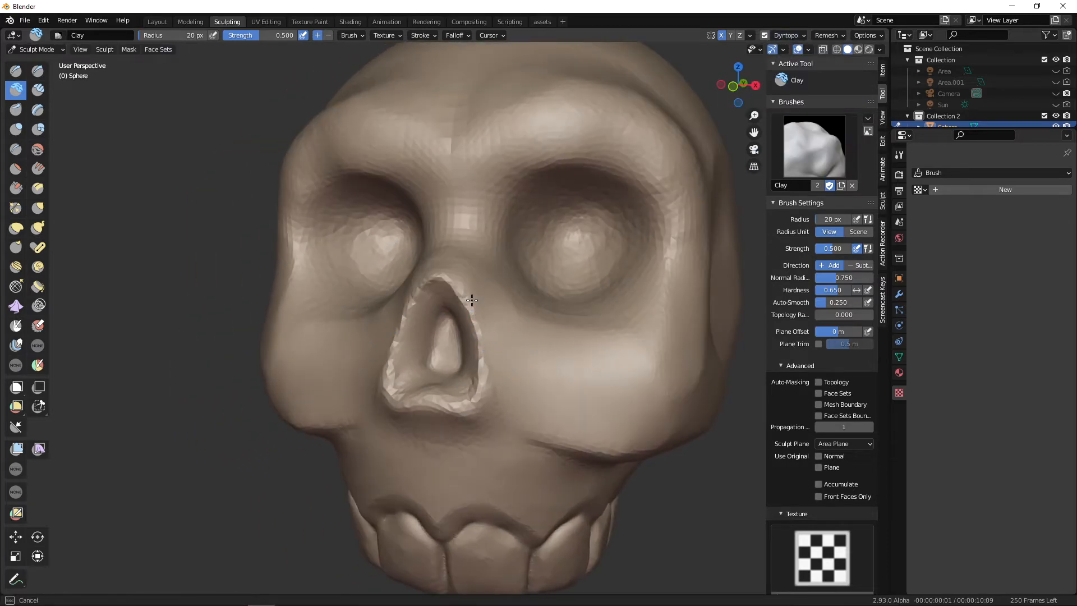
{"action": "left_click_drag", "start_coordinate": [471, 298], "coordinate": [493, 368]}
{"action": "left_click_drag", "start_coordinate": [478, 317], "coordinate": [489, 384]}
{"action": "key", "text": "ctrl+z"}
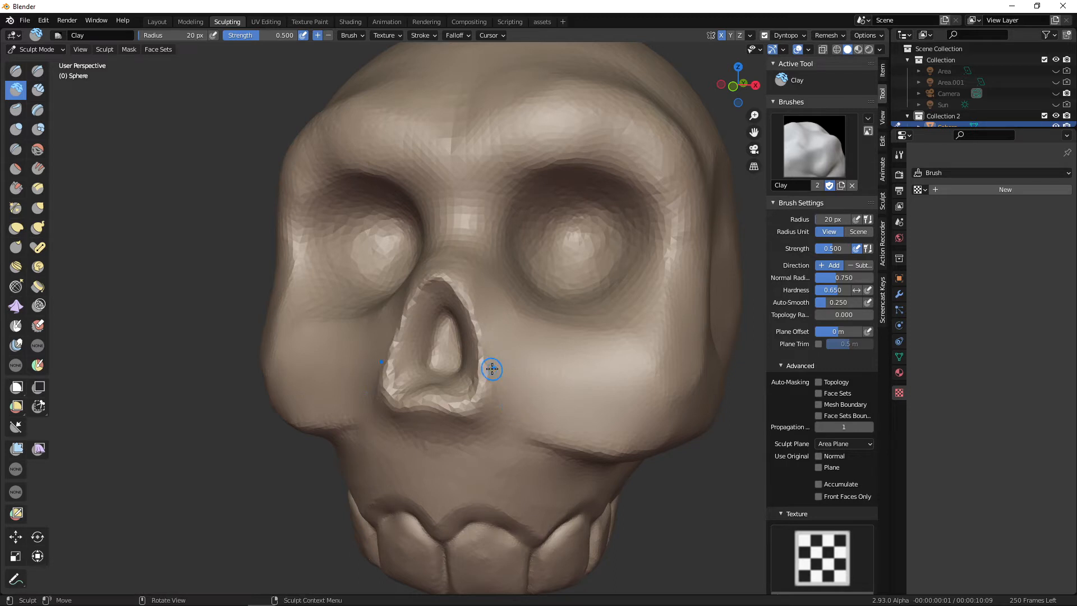
Switch to the Draw brush at 28 px radius and raise the side rims of the nose cavity.
{"action": "key", "text": "x"}
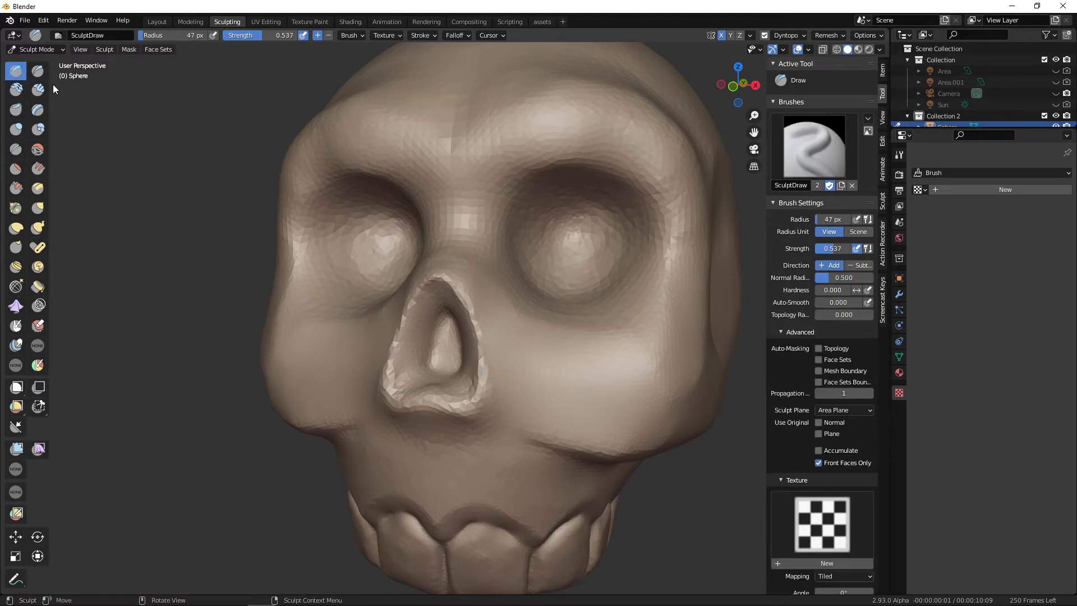
{"action": "scroll", "coordinate": [517, 335], "scroll_direction": "up", "scroll_amount": 3}
{"action": "key", "text": "f"}
{"action": "left_click", "coordinate": [502, 325]}
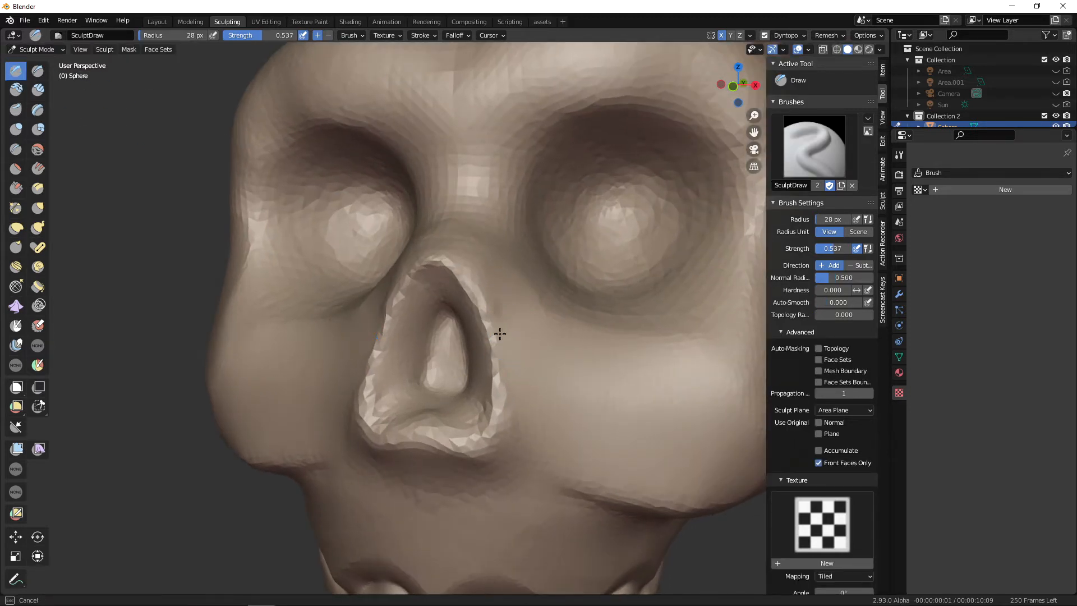
{"action": "mouse_move", "coordinate": [488, 312]}
{"action": "left_mouse_down"}
{"action": "mouse_move", "coordinate": [503, 357]}
{"action": "mouse_move", "coordinate": [489, 430]}
{"action": "left_mouse_up"}
{"action": "middle_click_drag", "start_coordinate": [489, 431], "coordinate": [511, 422]}
{"action": "left_click_drag", "start_coordinate": [536, 271], "coordinate": [554, 389]}
{"action": "mouse_move", "coordinate": [458, 271]}
{"action": "left_mouse_down"}
{"action": "mouse_move", "coordinate": [429, 336]}
{"action": "mouse_move", "coordinate": [441, 399]}
{"action": "left_mouse_up"}
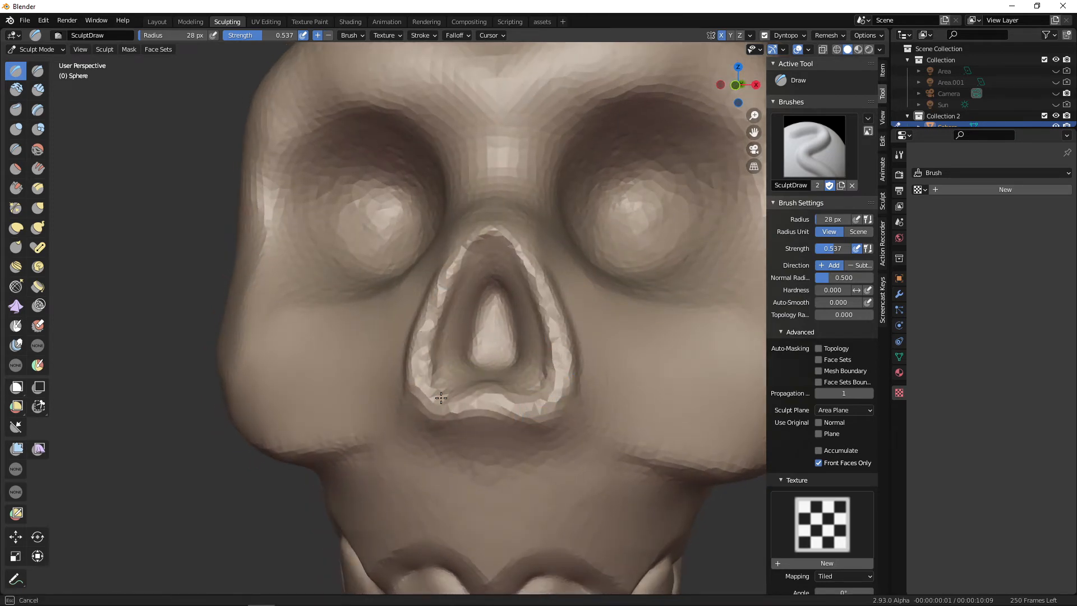
{"action": "left_click_drag", "start_coordinate": [432, 303], "coordinate": [421, 356]}
{"action": "mouse_move", "coordinate": [421, 356]}
{"action": "middle_mouse_down"}
{"action": "mouse_move", "coordinate": [487, 365]}
{"action": "mouse_move", "coordinate": [527, 312]}
{"action": "mouse_move", "coordinate": [573, 417]}
{"action": "mouse_move", "coordinate": [513, 357]}
{"action": "middle_mouse_up"}
{"action": "left_click_drag", "start_coordinate": [512, 356], "coordinate": [549, 348]}
Build up the lower and upper rims of the nose cavity with Draw brush strokes.
{"action": "middle_click_drag", "start_coordinate": [550, 348], "coordinate": [512, 419]}
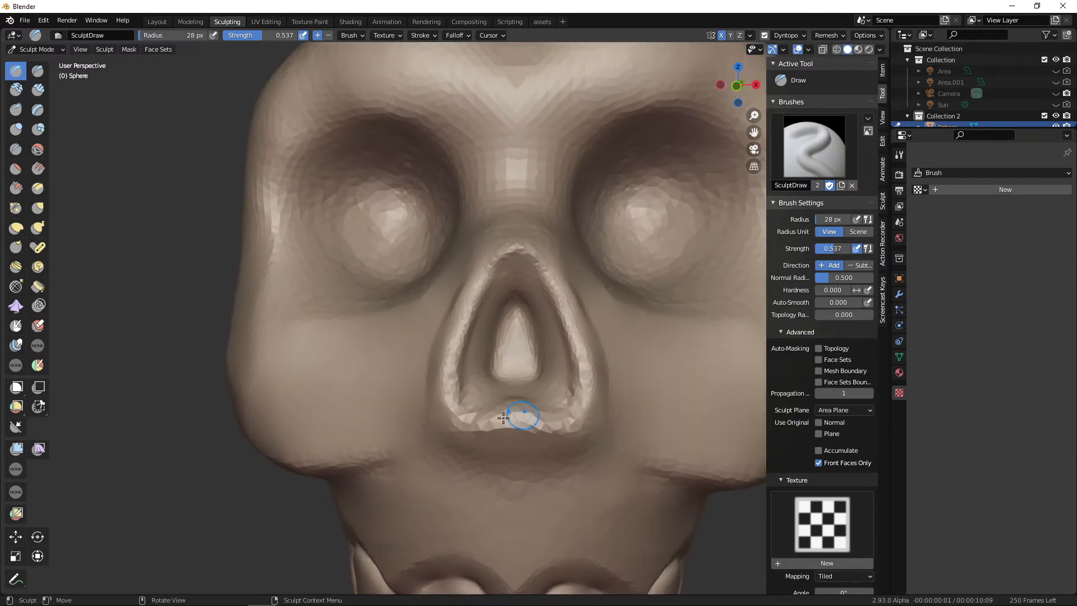
{"action": "left_click_drag", "start_coordinate": [513, 418], "coordinate": [587, 400]}
{"action": "left_click_drag", "start_coordinate": [513, 422], "coordinate": [580, 356]}
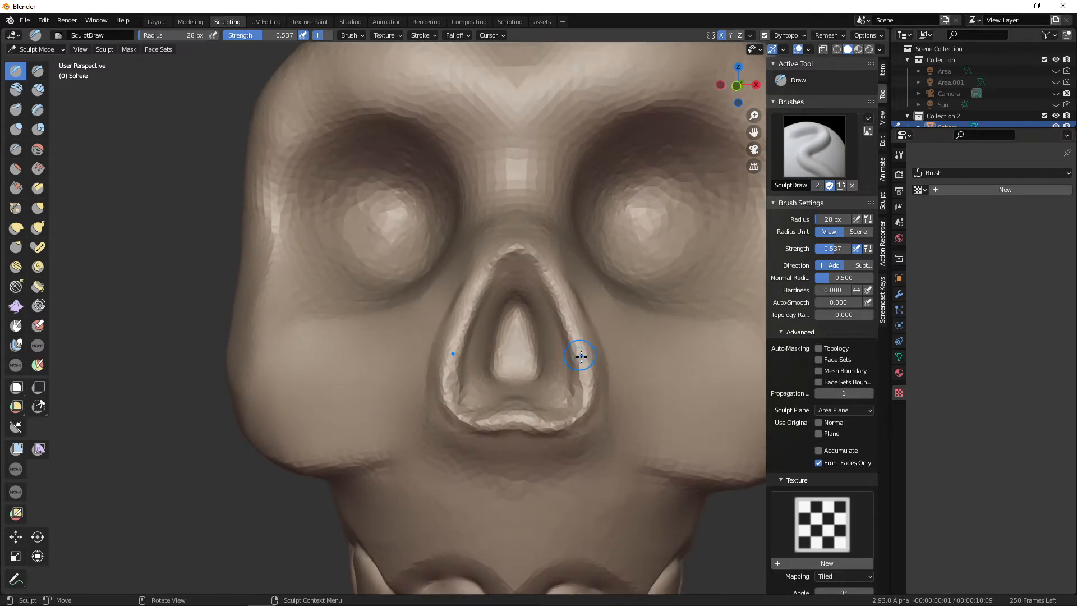
{"action": "mouse_move", "coordinate": [504, 427]}
{"action": "left_mouse_down"}
{"action": "mouse_move", "coordinate": [584, 413]}
{"action": "mouse_move", "coordinate": [591, 365]}
{"action": "left_mouse_up"}
{"action": "middle_click_drag", "start_coordinate": [592, 365], "coordinate": [538, 374]}
{"action": "left_click_drag", "start_coordinate": [508, 290], "coordinate": [540, 318]}
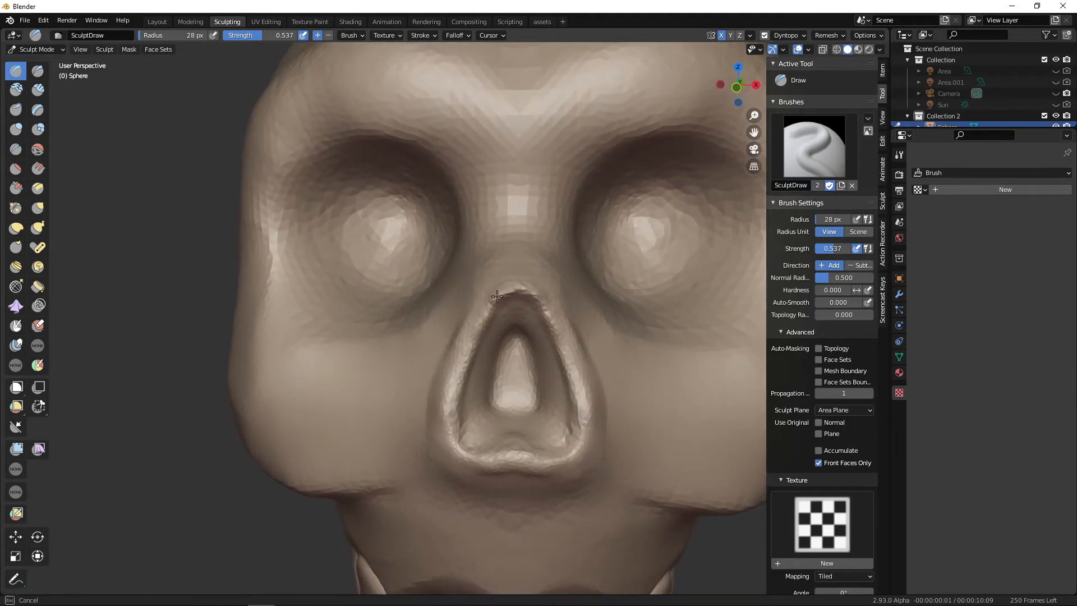
Refine the rim of the nose cavity with the Draw brush, using radii of 46 px and 34 px.
{"action": "middle_click_drag", "start_coordinate": [521, 312], "coordinate": [489, 432]}
{"action": "mouse_move", "coordinate": [552, 377]}
{"action": "left_mouse_down", "text": "alt"}
{"action": "mouse_move", "coordinate": [488, 368]}
{"action": "mouse_move", "coordinate": [542, 372]}
{"action": "left_mouse_up", "text": "alt"}
{"action": "key", "text": "f"}
{"action": "left_click", "coordinate": [473, 346]}
{"action": "mouse_move", "coordinate": [473, 346]}
{"action": "left_mouse_down", "text": "alt"}
{"action": "mouse_move", "coordinate": [489, 268]}
{"action": "mouse_move", "coordinate": [553, 392]}
{"action": "mouse_move", "coordinate": [553, 361]}
{"action": "left_mouse_up", "text": "alt"}
{"action": "key", "text": "f"}
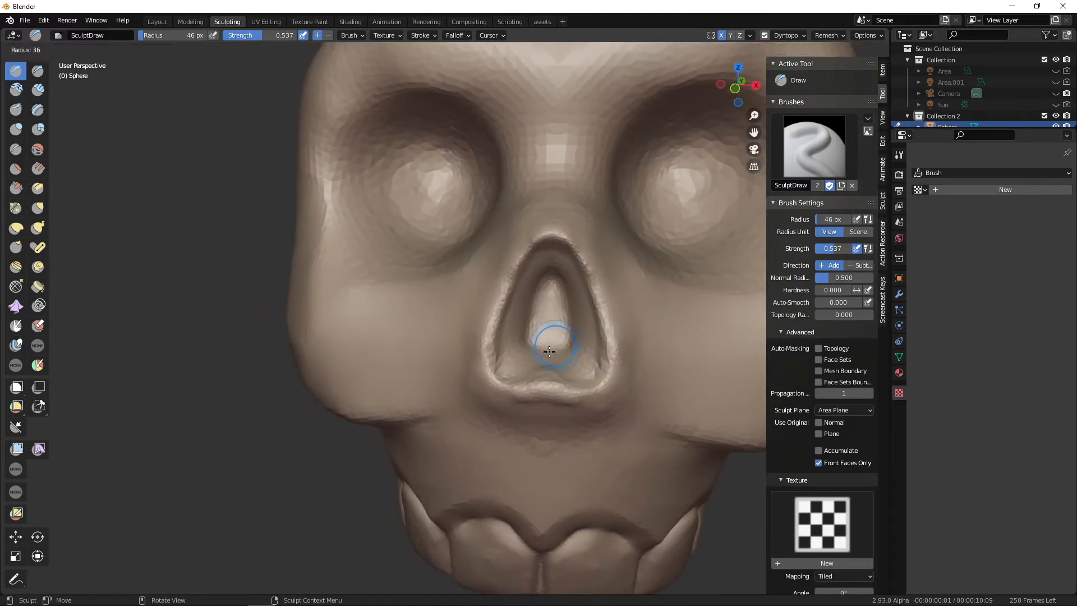
{"action": "left_click", "coordinate": [529, 253]}
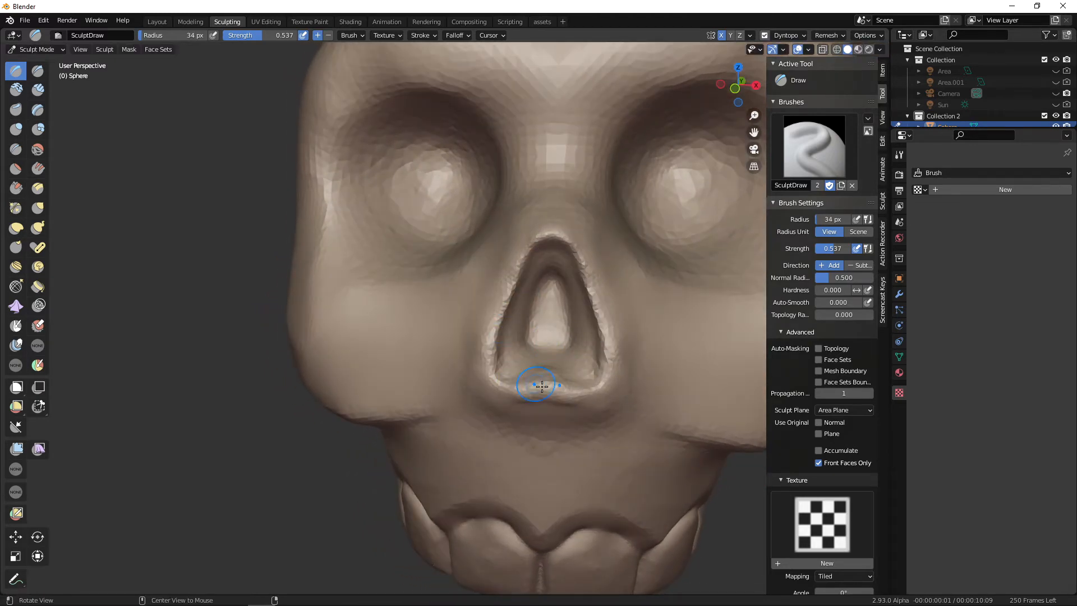
Examine the nose cavity and the overall skull shape from the front, side and below.
{"action": "left_click_drag", "start_coordinate": [542, 385], "coordinate": [450, 369], "text": "alt"}
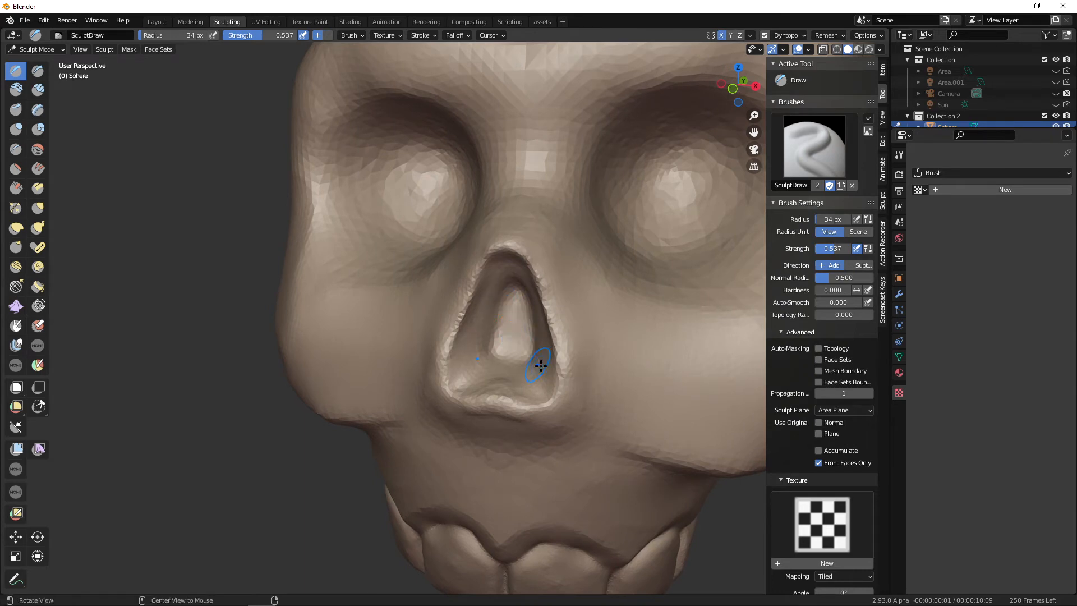
{"action": "left_click_drag", "start_coordinate": [541, 365], "coordinate": [560, 341], "text": "alt"}
{"action": "scroll", "coordinate": [559, 287], "scroll_direction": "down", "scroll_amount": 4}
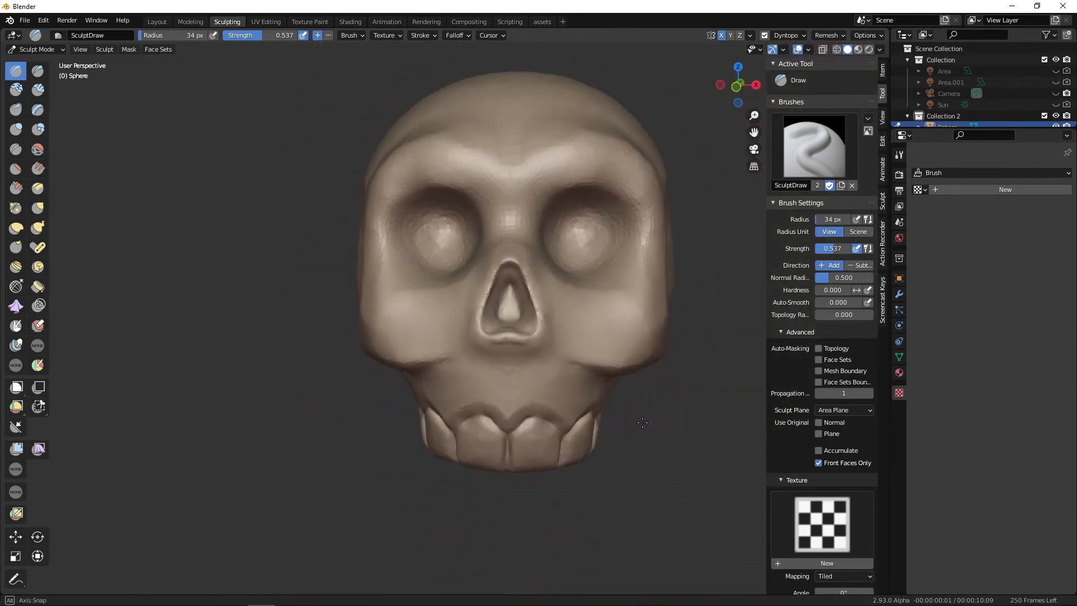
{"action": "left_click_drag", "start_coordinate": [559, 287], "coordinate": [606, 384], "text": "alt"}
{"action": "scroll", "coordinate": [542, 300], "scroll_direction": "up", "scroll_amount": 3}
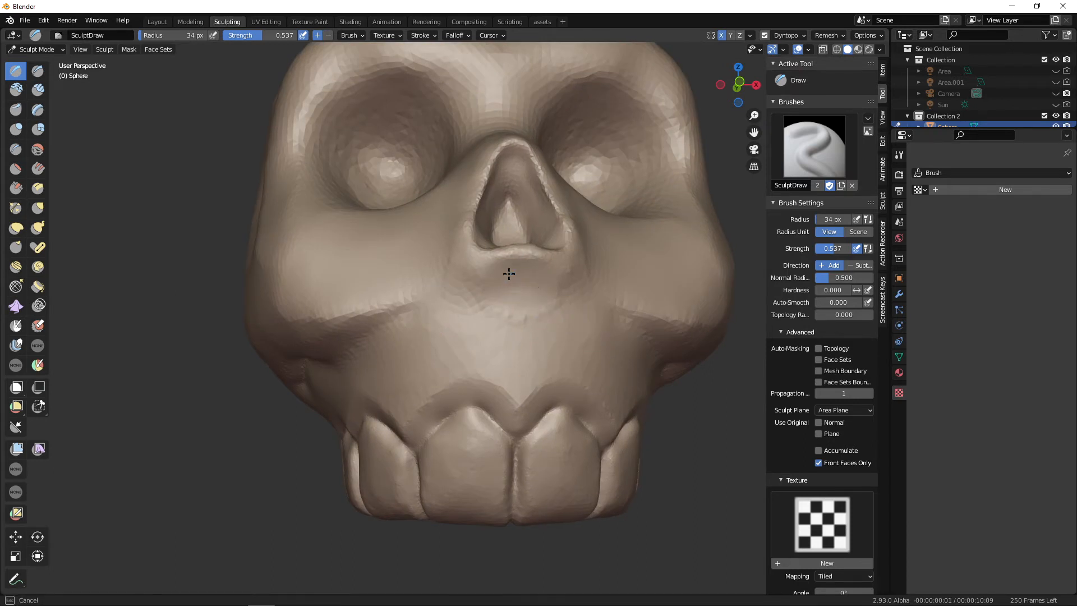
{"action": "mouse_move", "coordinate": [509, 274]}
{"action": "left_mouse_down", "text": "alt"}
{"action": "mouse_move", "coordinate": [560, 313]}
{"action": "mouse_move", "coordinate": [521, 298]}
{"action": "left_mouse_up", "text": "alt"}
{"action": "mouse_move", "coordinate": [586, 266]}
{"action": "left_mouse_down", "text": "alt"}
{"action": "mouse_move", "coordinate": [567, 327]}
{"action": "mouse_move", "coordinate": [591, 319]}
{"action": "mouse_move", "coordinate": [621, 443]}
{"action": "mouse_move", "coordinate": [618, 432]}
{"action": "mouse_move", "coordinate": [638, 442]}
{"action": "mouse_move", "coordinate": [616, 437]}
{"action": "left_mouse_up", "text": "alt"}
{"action": "left_click_drag", "start_coordinate": [616, 436], "coordinate": [620, 461], "text": "ctrl+alt"}
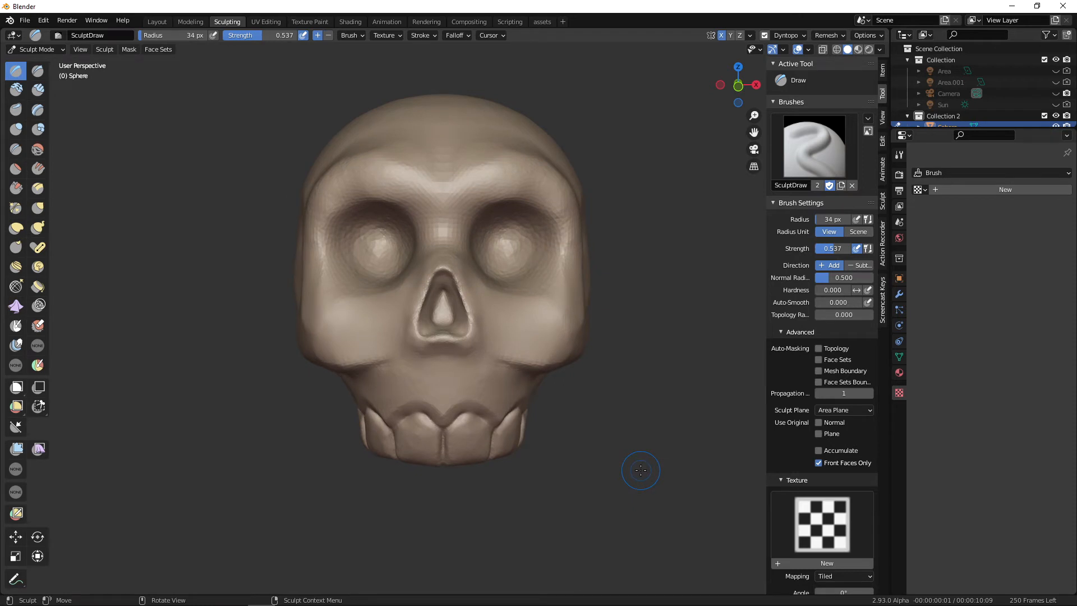
{"action": "left_click_drag", "start_coordinate": [640, 470], "coordinate": [628, 423], "text": "alt"}
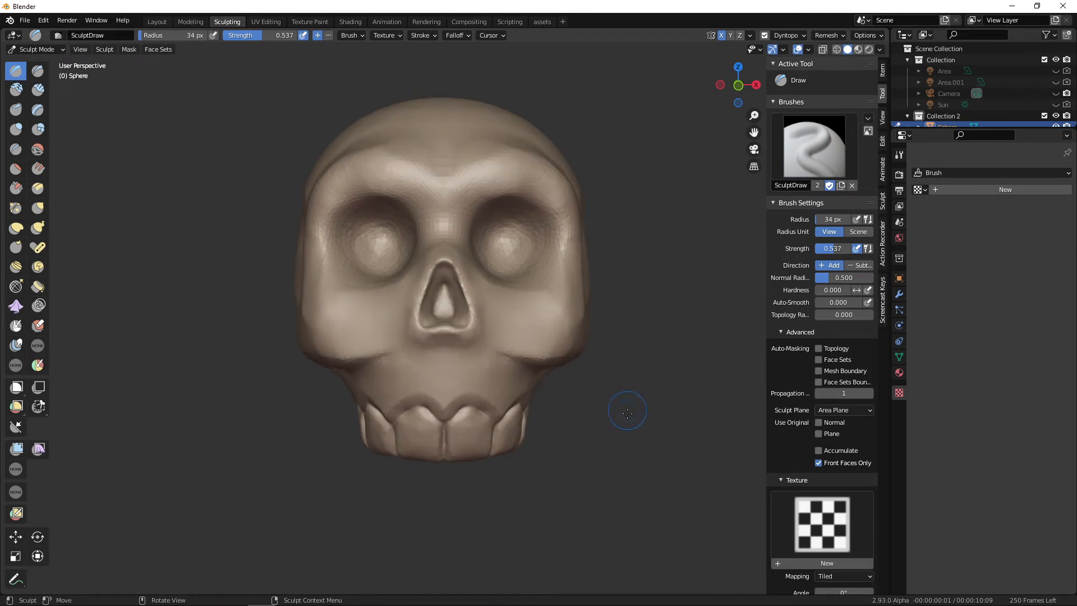
Build up the temple area on the side of the skull with 46 px Draw brush strokes.
{"action": "left_click_drag", "start_coordinate": [626, 412], "coordinate": [540, 398], "text": "alt"}
{"action": "key", "text": "f"}
{"action": "left_click", "coordinate": [551, 314]}
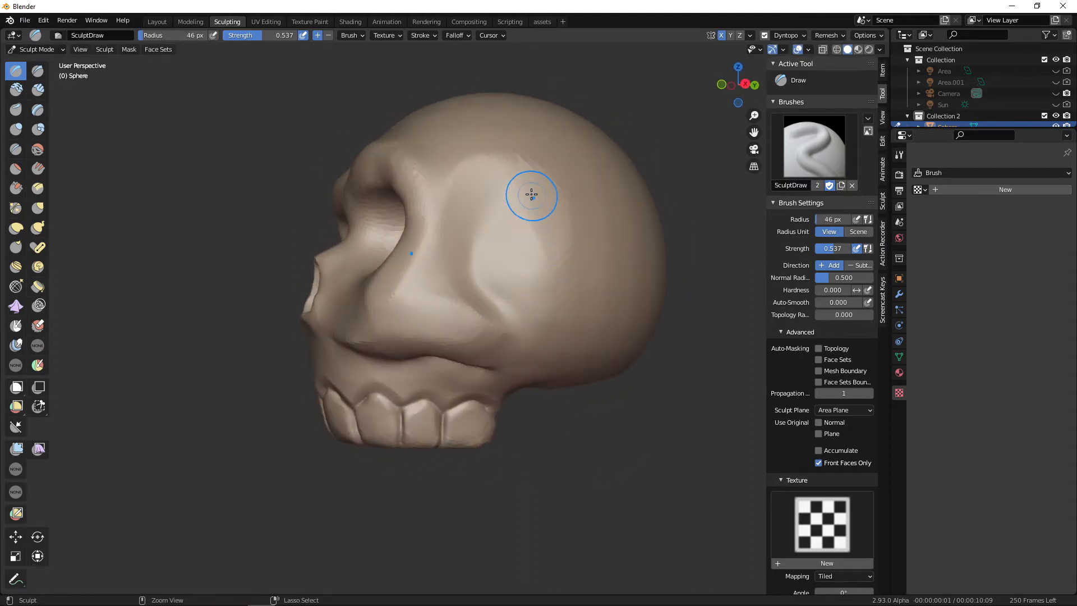
{"action": "left_click_drag", "start_coordinate": [531, 194], "coordinate": [528, 310]}
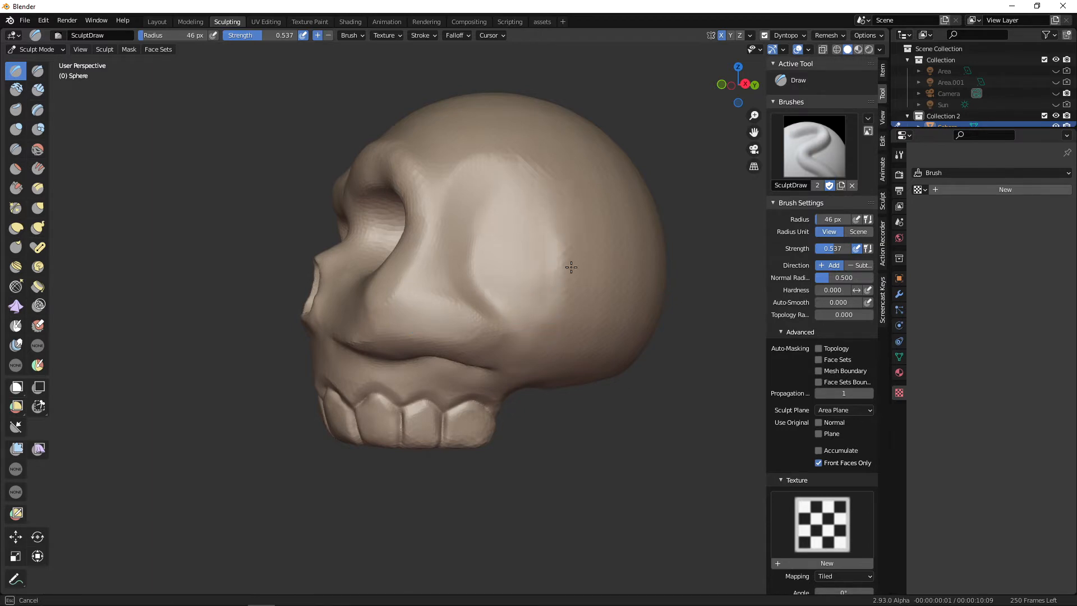
{"action": "left_click_drag", "start_coordinate": [571, 267], "coordinate": [554, 281]}
{"action": "mouse_move", "coordinate": [538, 192]}
{"action": "left_mouse_down", "text": "alt"}
{"action": "mouse_move", "coordinate": [591, 198]}
{"action": "mouse_move", "coordinate": [541, 220]}
{"action": "left_mouse_up", "text": "alt"}
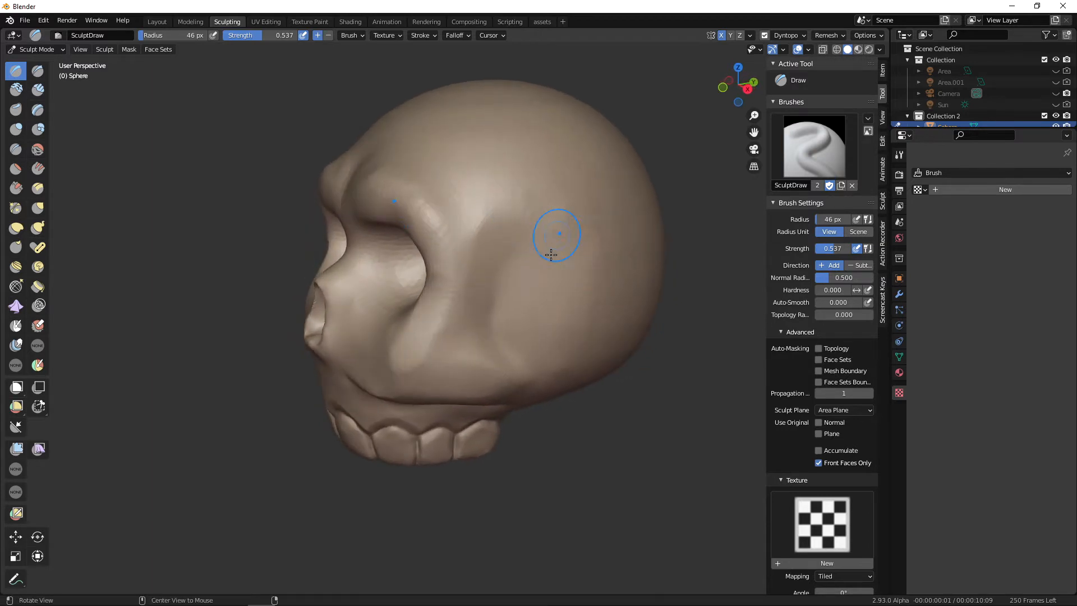
Shape the lower edge of the cheekbone with the Draw brush at 37 px radius and the Clay brush at 41 px.
{"action": "left_click_drag", "start_coordinate": [566, 333], "coordinate": [598, 299], "text": "alt"}
{"action": "left_click_drag", "start_coordinate": [562, 361], "coordinate": [539, 314], "text": "ctrl+alt"}
{"action": "key", "text": "f"}
{"action": "left_click", "coordinate": [493, 305]}
{"action": "left_click_drag", "start_coordinate": [440, 284], "coordinate": [424, 290]}
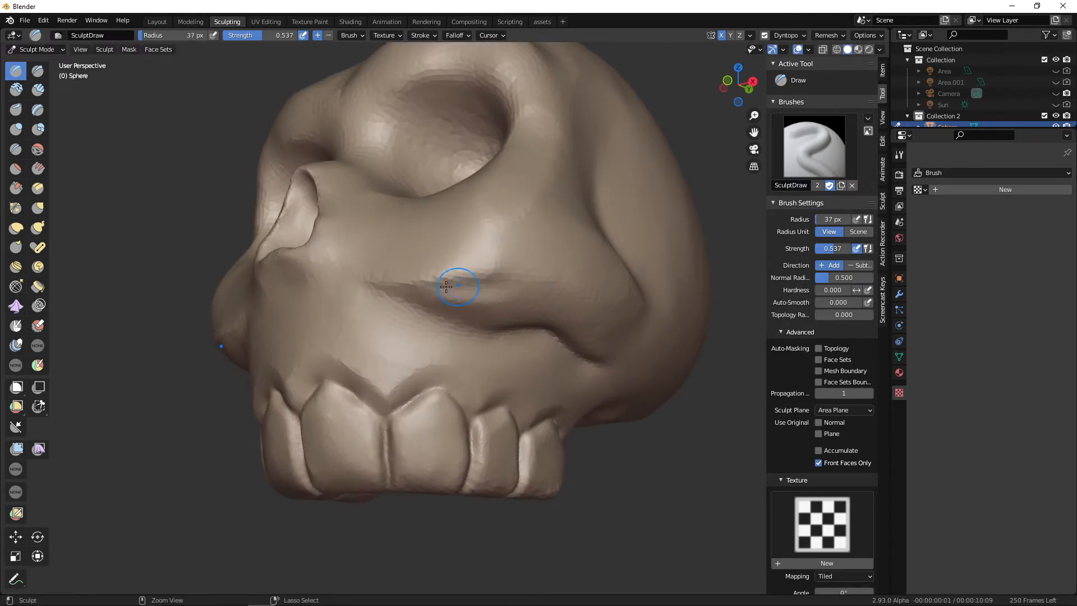
{"action": "key", "text": "c"}
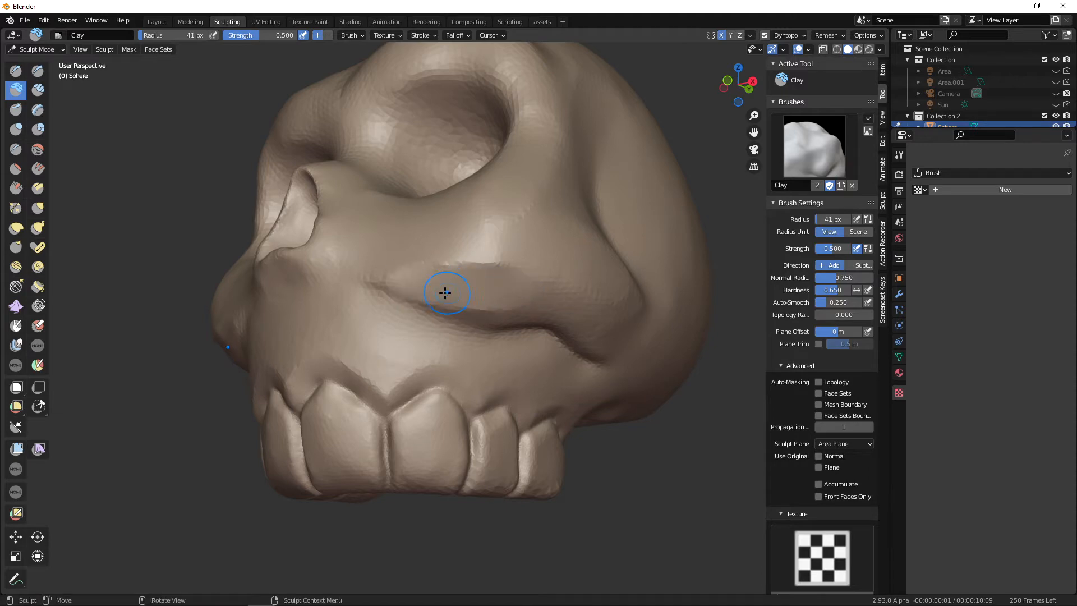
{"action": "left_click_drag", "start_coordinate": [445, 293], "coordinate": [469, 291], "text": "alt"}
{"action": "middle_click_drag", "start_coordinate": [497, 278], "coordinate": [557, 314]}
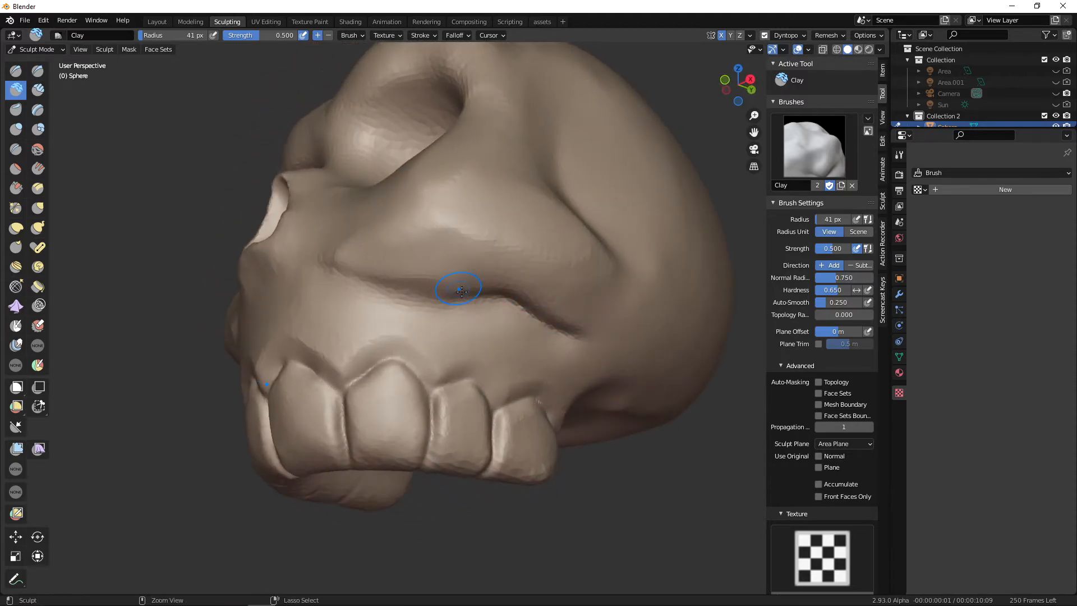
{"action": "mouse_move", "coordinate": [461, 291]}
{"action": "middle_mouse_down"}
{"action": "mouse_move", "coordinate": [541, 336]}
{"action": "mouse_move", "coordinate": [566, 415]}
{"action": "mouse_move", "coordinate": [599, 432]}
{"action": "mouse_move", "coordinate": [548, 300]}
{"action": "mouse_move", "coordinate": [578, 319]}
{"action": "middle_mouse_up"}
Switch to the Elastic Deform brush and nudge the cheekbone and the side of the face into shape.
{"action": "key", "text": "g"}
{"action": "key", "text": "f"}
{"action": "left_click", "coordinate": [594, 290]}
{"action": "left_click_drag", "start_coordinate": [569, 242], "coordinate": [593, 226]}
{"action": "left_click_drag", "start_coordinate": [497, 234], "coordinate": [500, 213]}
{"action": "left_click_drag", "start_coordinate": [546, 257], "coordinate": [548, 254]}
Adjust the cheeks and the edges of the eye sockets with Elastic Deform at 109 px radius.
{"action": "key", "text": "f"}
{"action": "left_click", "coordinate": [551, 329]}
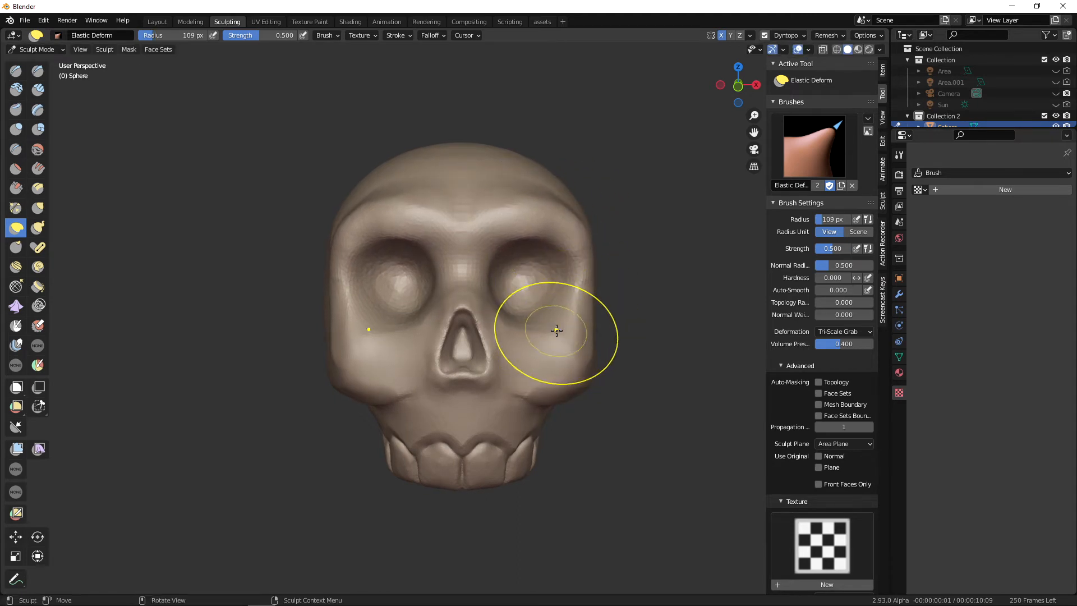
{"action": "left_click_drag", "start_coordinate": [566, 341], "coordinate": [566, 339]}
{"action": "left_click_drag", "start_coordinate": [505, 321], "coordinate": [500, 332]}
{"action": "left_click_drag", "start_coordinate": [570, 296], "coordinate": [584, 297]}
Push the outer sides of the face beside the eye sockets inward with a smaller Elastic Deform brush.
{"action": "key", "text": "c"}
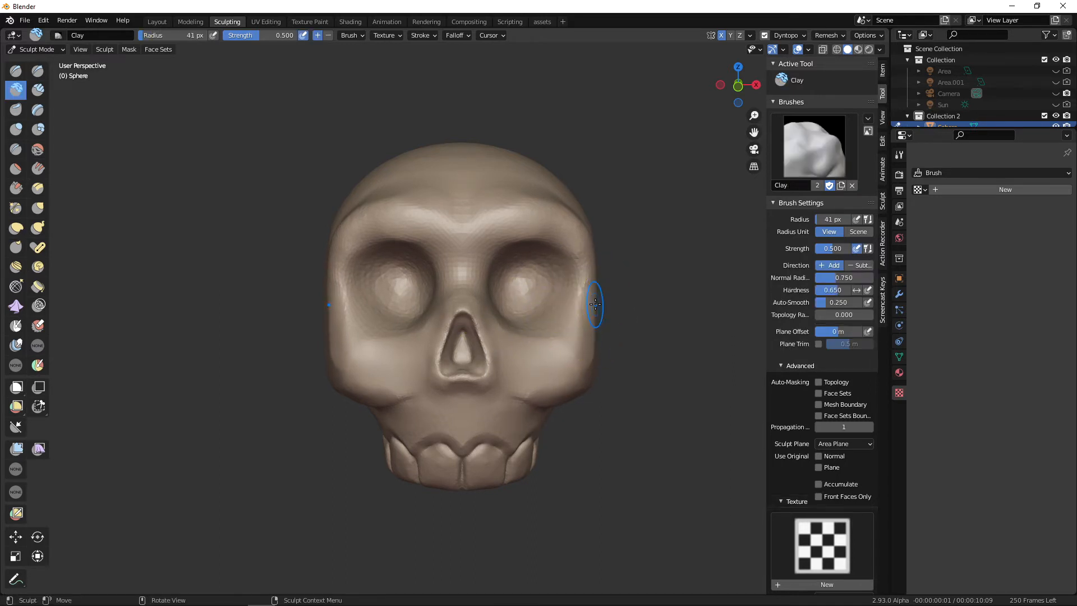
{"action": "key", "text": "g"}
{"action": "key", "text": "f"}
{"action": "left_click", "coordinate": [610, 310]}
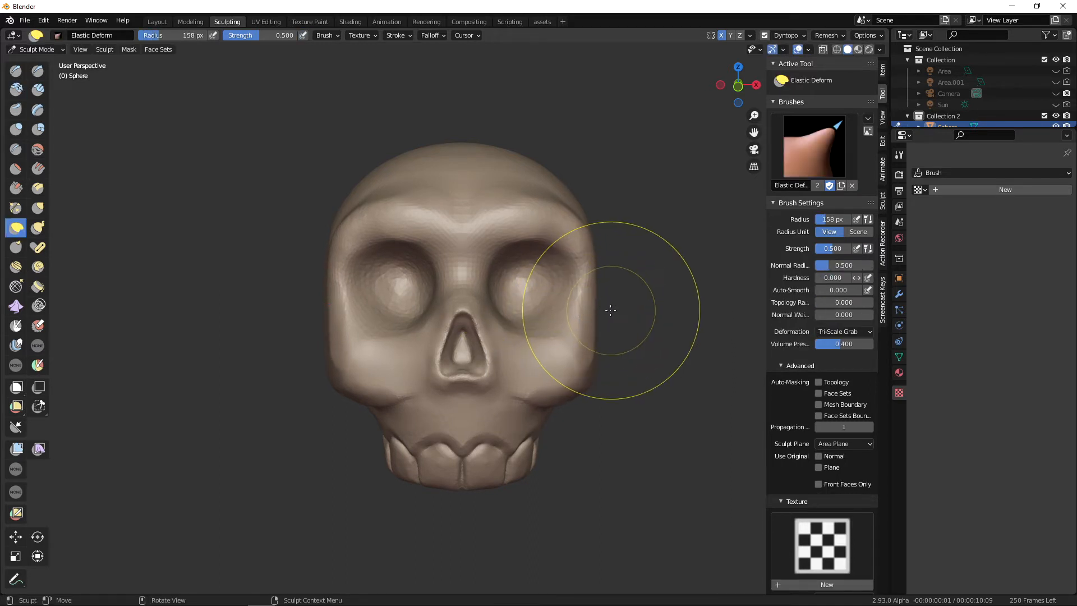
{"action": "key", "text": "f"}
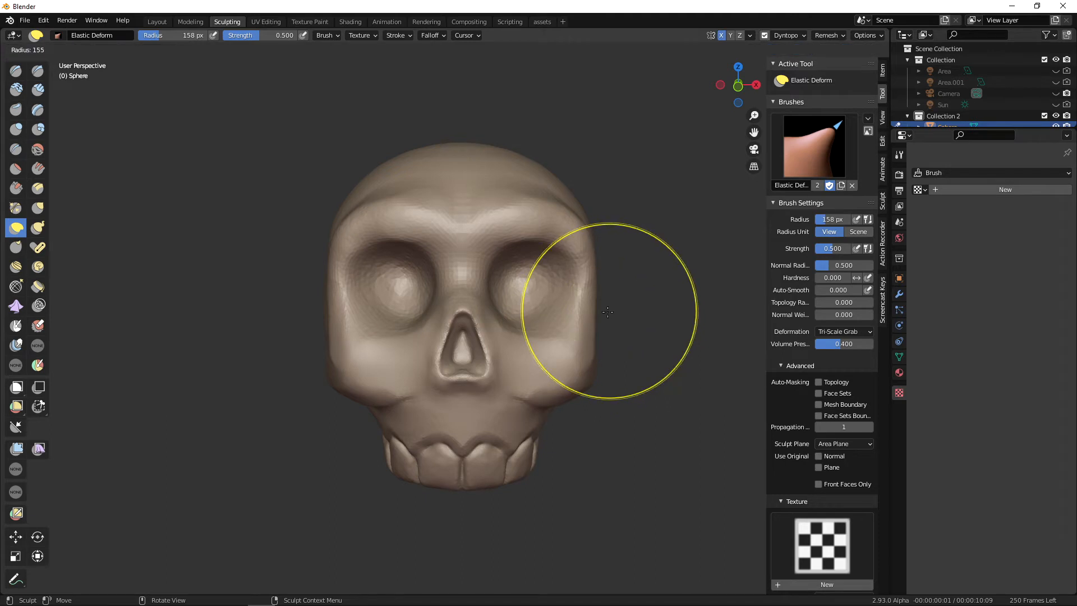
{"action": "left_click", "coordinate": [591, 310]}
{"action": "key", "text": "f"}
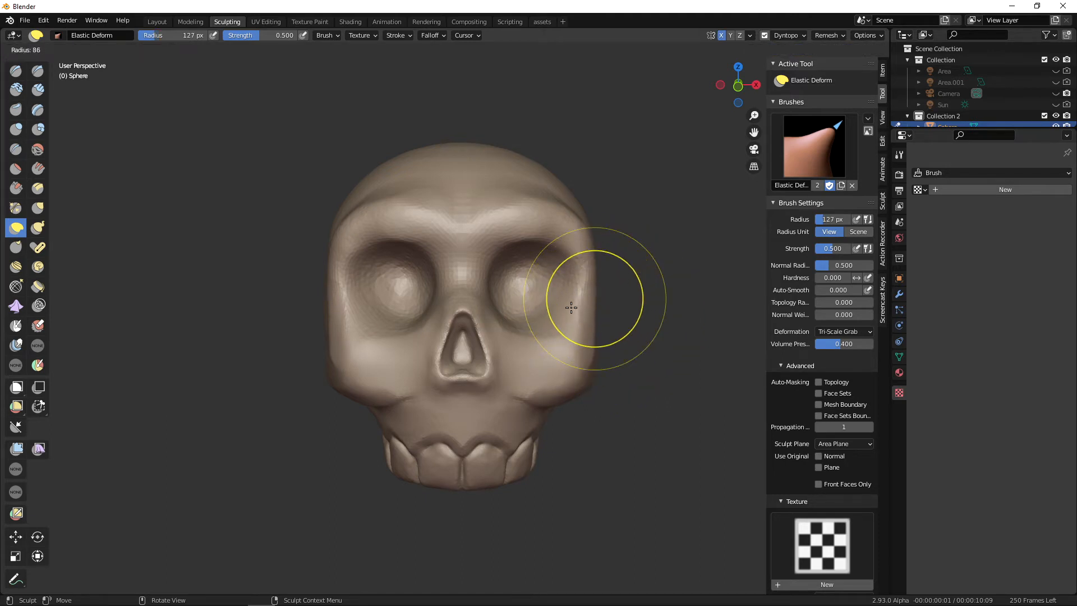
{"action": "left_click", "coordinate": [568, 304]}
{"action": "left_click_drag", "start_coordinate": [587, 296], "coordinate": [551, 296]}
Reshape the cheekbone below the eye socket with Elastic Deform at 68 px radius.
{"action": "key", "text": "f"}
{"action": "left_click", "coordinate": [552, 342]}
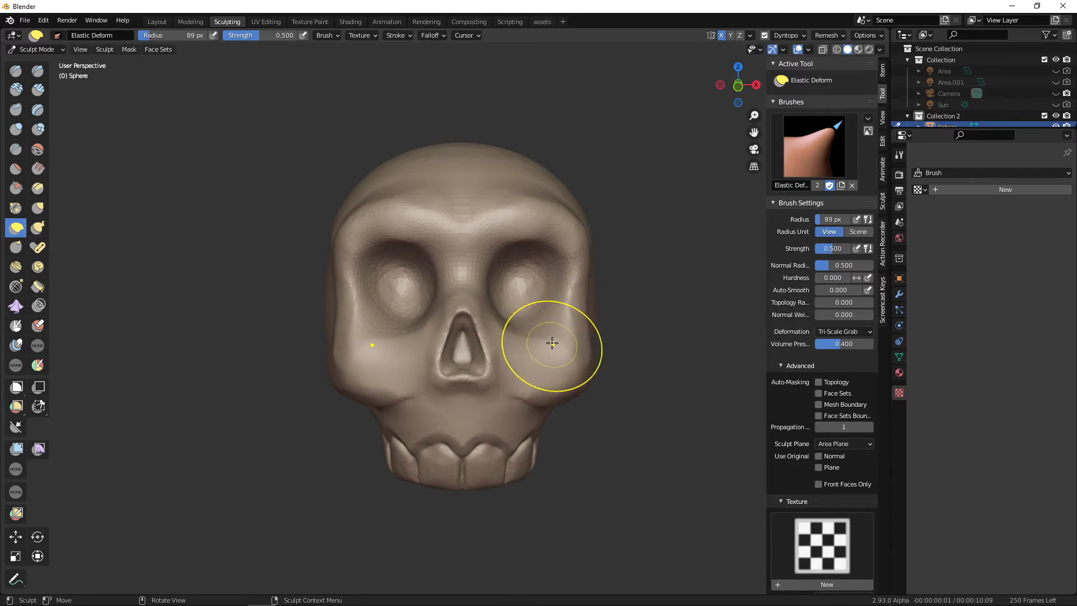
{"action": "left_click_drag", "start_coordinate": [566, 368], "coordinate": [525, 409], "text": "alt"}
{"action": "key", "text": "f"}
{"action": "left_click", "coordinate": [515, 409]}
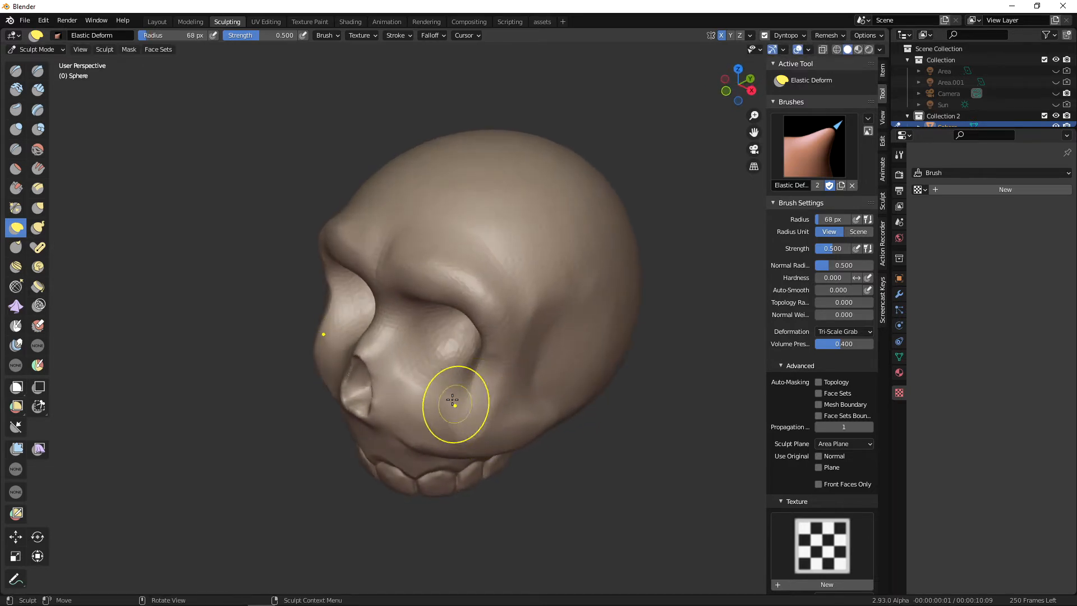
{"action": "left_click_drag", "start_coordinate": [422, 382], "coordinate": [445, 365]}
{"action": "middle_click_drag", "start_coordinate": [467, 384], "coordinate": [434, 374]}
Pull the cheek area between the nose and eye socket backward with Elastic Deform at 46 px radius.
{"action": "key", "text": "f"}
{"action": "left_click", "coordinate": [378, 359]}
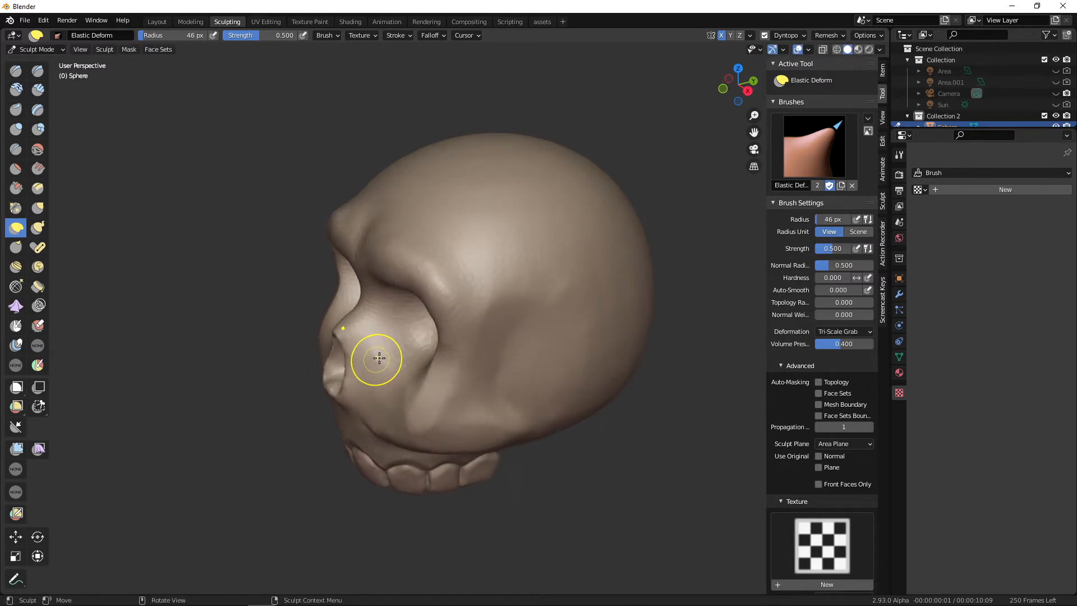
{"action": "left_click_drag", "start_coordinate": [379, 358], "coordinate": [419, 353]}
{"action": "mouse_move", "coordinate": [418, 354]}
{"action": "middle_mouse_down"}
{"action": "mouse_move", "coordinate": [493, 365]}
{"action": "mouse_move", "coordinate": [510, 353]}
{"action": "mouse_move", "coordinate": [473, 328]}
{"action": "mouse_move", "coordinate": [547, 243]}
{"action": "mouse_move", "coordinate": [465, 342]}
{"action": "mouse_move", "coordinate": [411, 348]}
{"action": "mouse_move", "coordinate": [416, 356]}
{"action": "mouse_move", "coordinate": [356, 347]}
{"action": "mouse_move", "coordinate": [372, 361]}
{"action": "middle_mouse_up"}
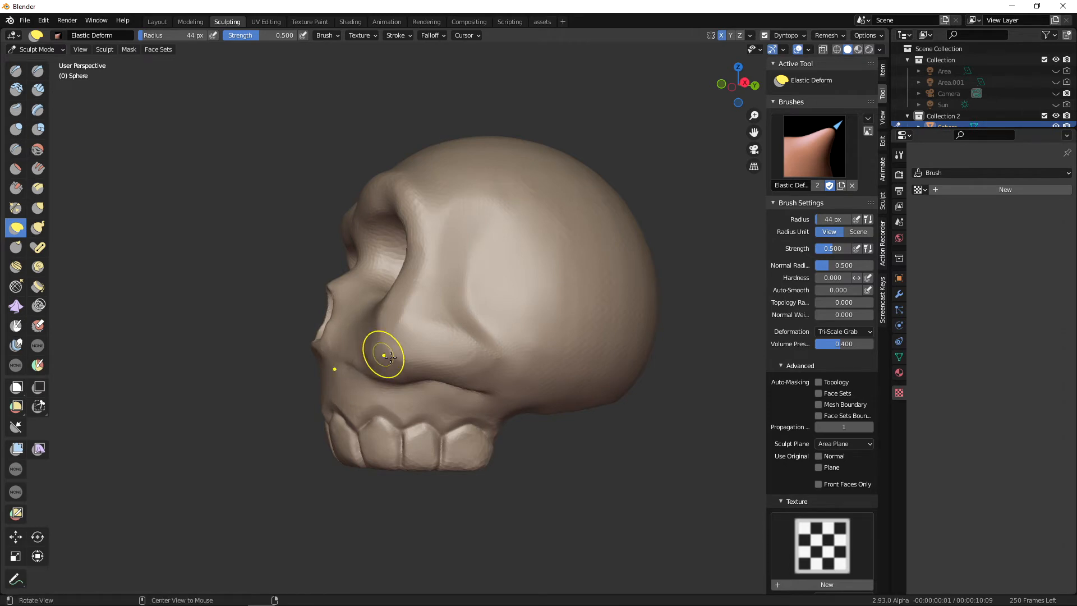
Adjust the upper jaw above the teeth with Elastic Deform at 44 px radius.
{"action": "middle_click_drag", "start_coordinate": [390, 357], "coordinate": [516, 257]}
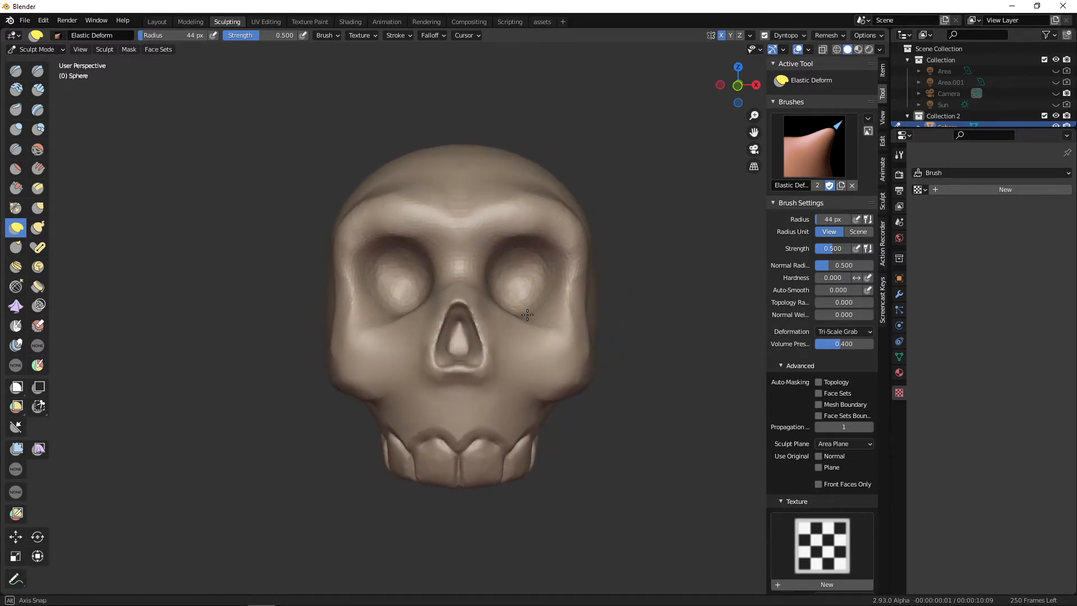
{"action": "middle_click_drag", "start_coordinate": [527, 314], "coordinate": [563, 313]}
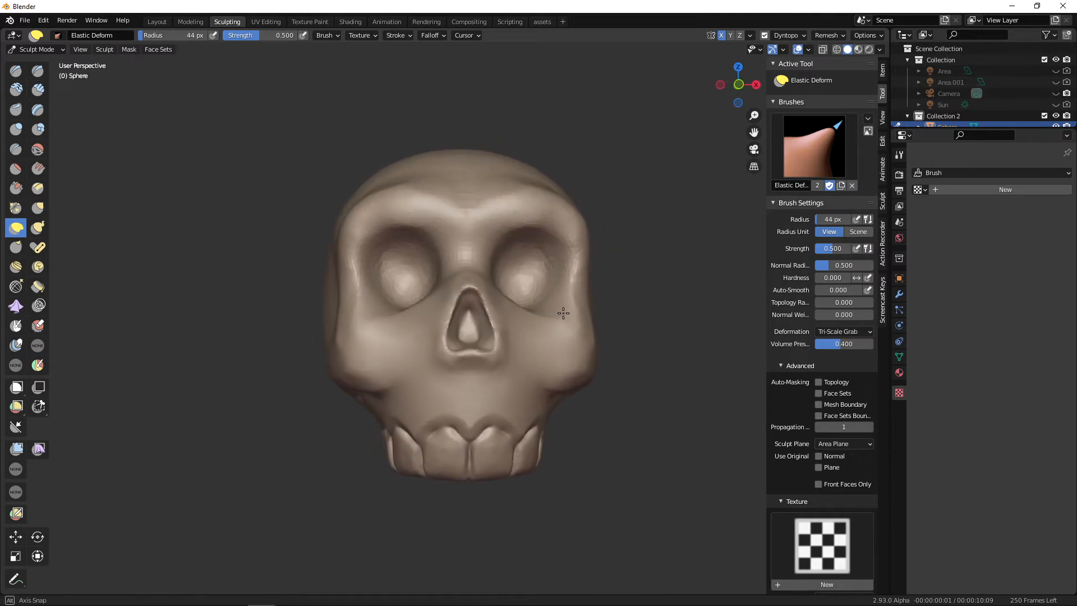
{"action": "scroll", "coordinate": [537, 317], "scroll_direction": "up", "scroll_amount": 3}
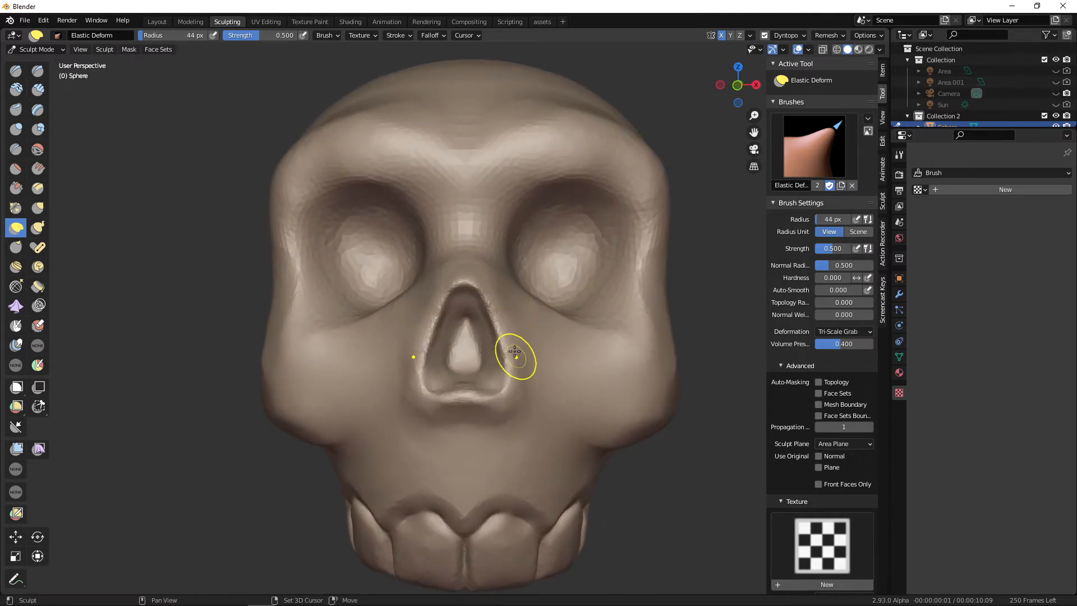
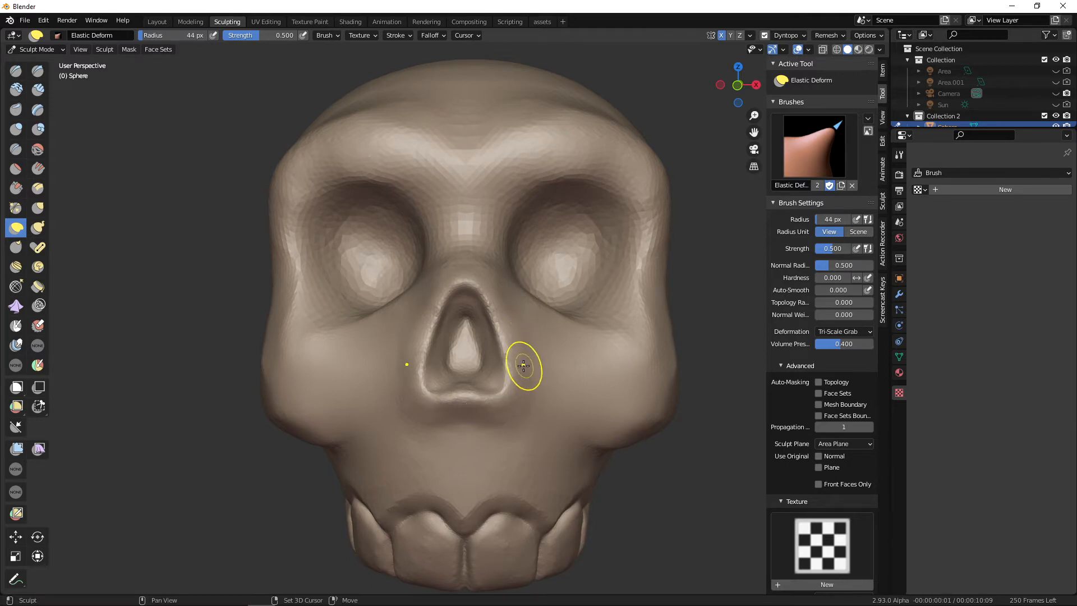
{"action": "mouse_move", "coordinate": [562, 401]}
{"action": "middle_mouse_down"}
{"action": "mouse_move", "coordinate": [579, 409]}
{"action": "mouse_move", "coordinate": [453, 411]}
{"action": "middle_mouse_up"}
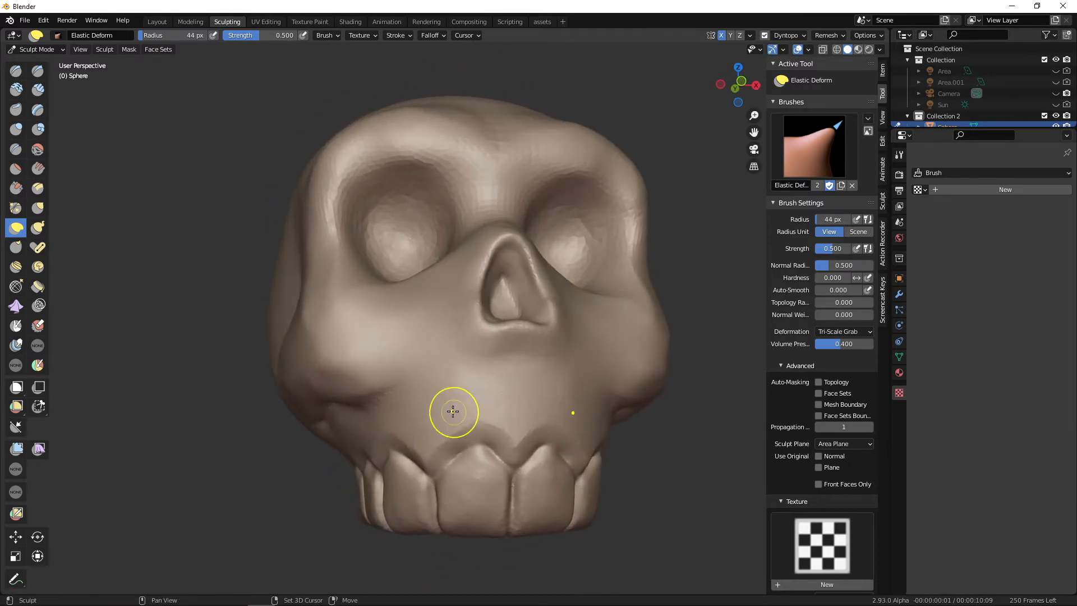
{"action": "middle_click_drag", "start_coordinate": [572, 430], "coordinate": [580, 460]}
{"action": "key", "text": "KP_3"}
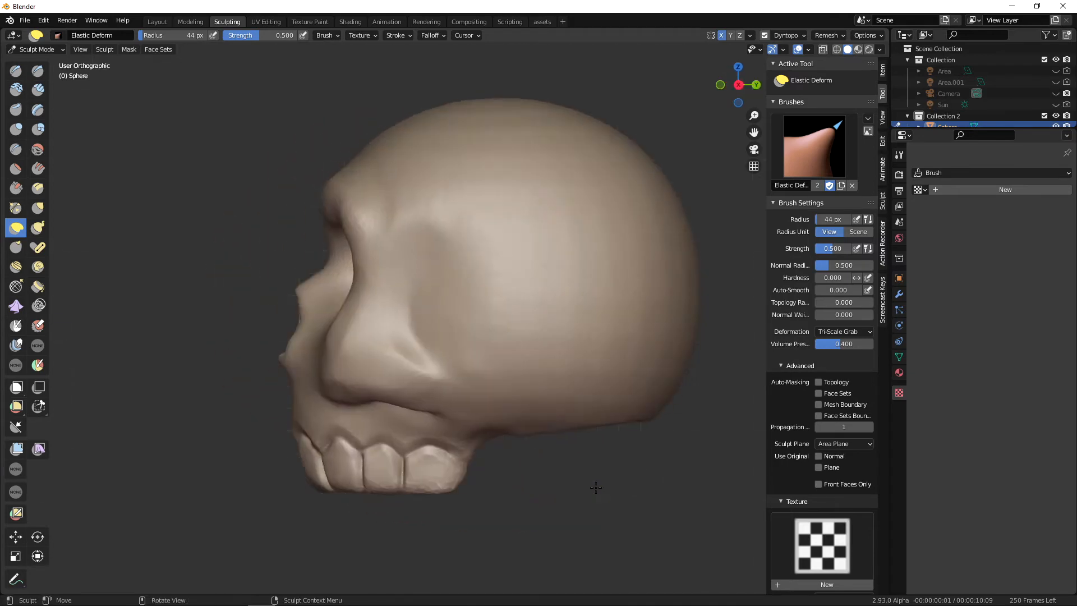
{"action": "key", "text": "KP_1"}
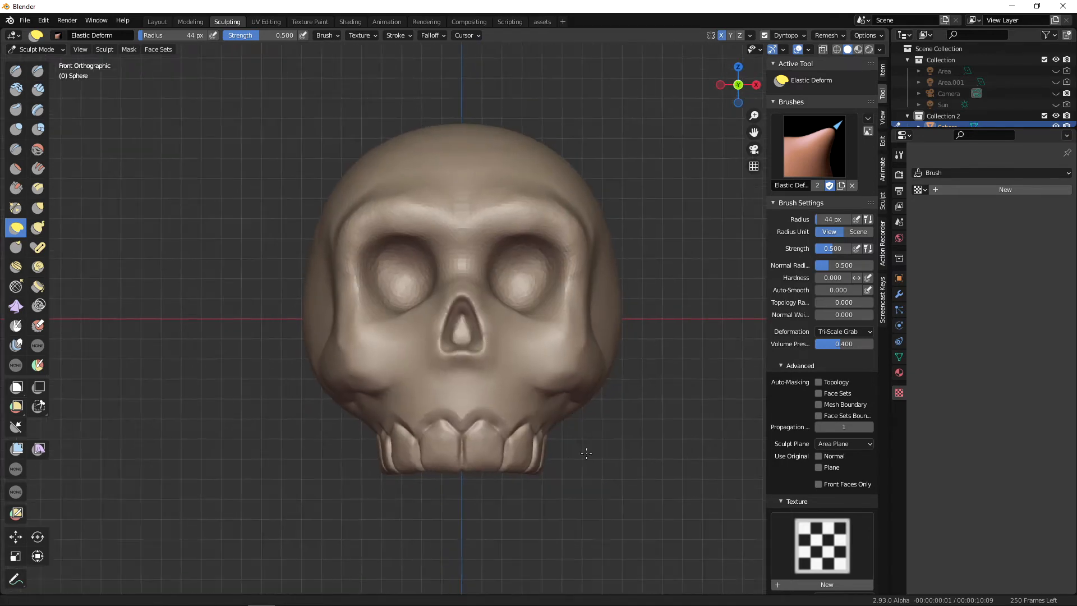
{"action": "mouse_move", "coordinate": [593, 488]}
{"action": "middle_mouse_down", "text": "shift"}
{"action": "mouse_move", "coordinate": [577, 447]}
{"action": "mouse_move", "coordinate": [584, 433]}
{"action": "mouse_move", "coordinate": [540, 442]}
{"action": "middle_mouse_up", "text": "shift"}
{"action": "left_click_drag", "start_coordinate": [504, 396], "coordinate": [541, 406]}
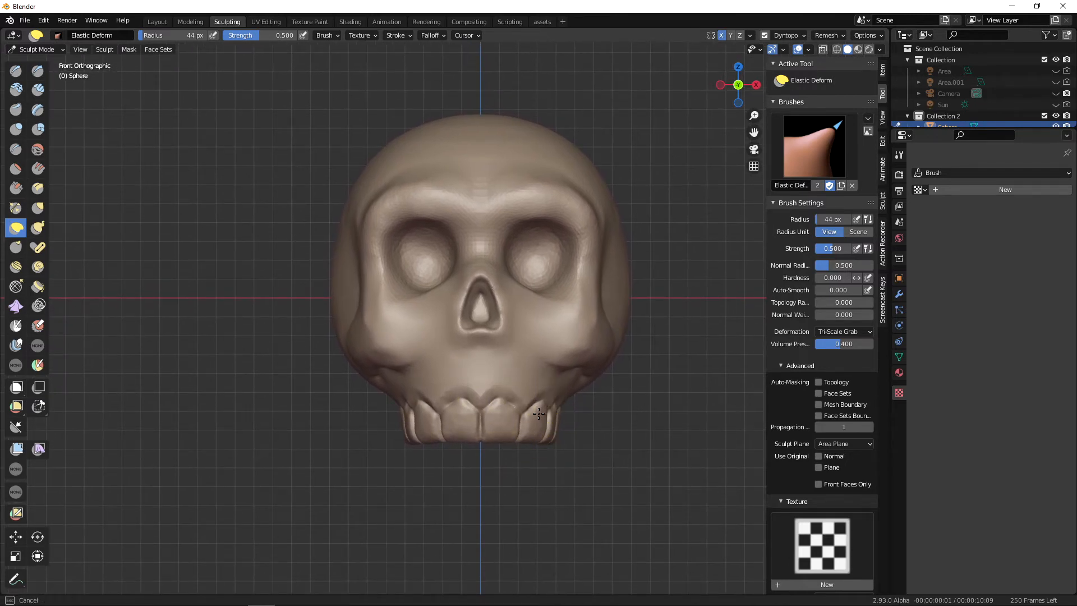
{"action": "middle_click_drag", "start_coordinate": [548, 419], "coordinate": [590, 443]}
Reshape the brow ridges and eye socket rims from the front with Elastic Deform at 76 px and 56 px radius.
{"action": "key", "text": "KP_1"}
{"action": "key", "text": "f"}
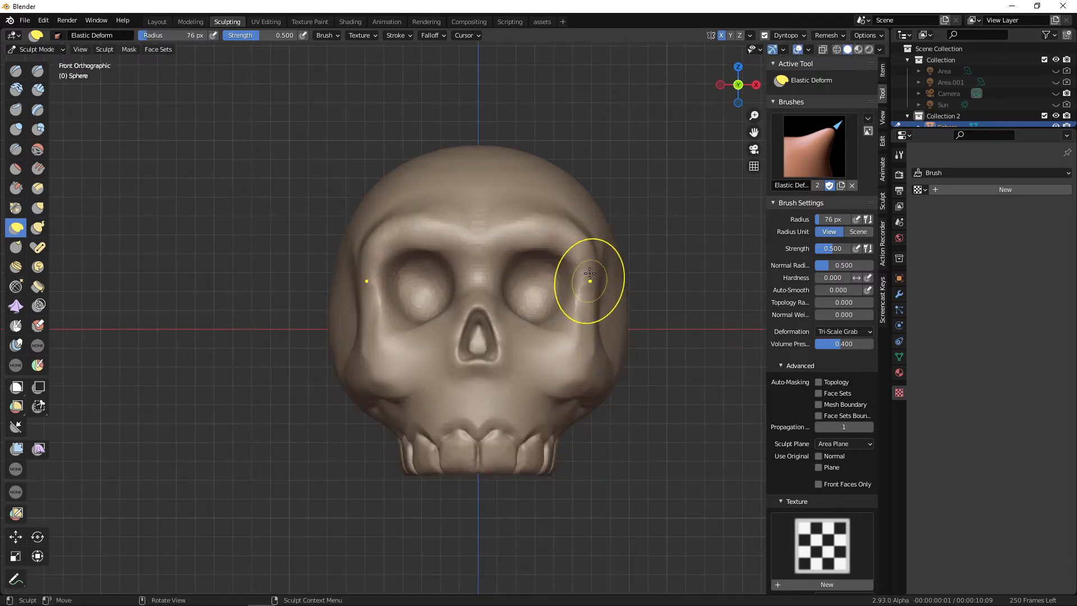
{"action": "left_click_drag", "start_coordinate": [593, 235], "coordinate": [592, 234]}
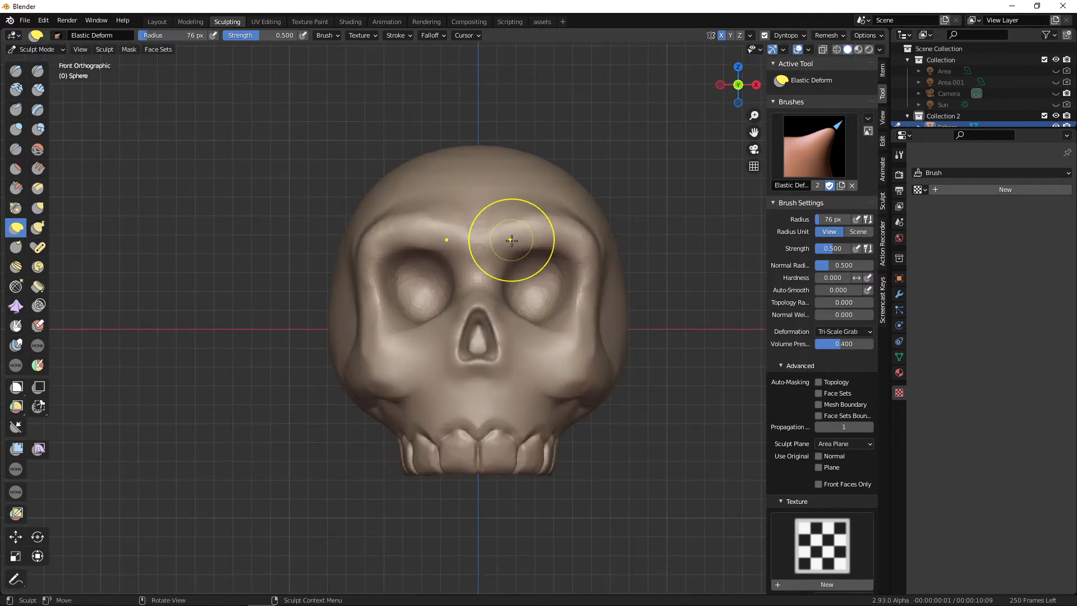
{"action": "left_click_drag", "start_coordinate": [510, 239], "coordinate": [524, 217]}
{"action": "mouse_move", "coordinate": [567, 328]}
{"action": "left_mouse_down"}
{"action": "mouse_move", "coordinate": [554, 312]}
{"action": "mouse_move", "coordinate": [517, 329]}
{"action": "left_mouse_up"}
{"action": "key", "text": "f"}
{"action": "left_click", "coordinate": [519, 321]}
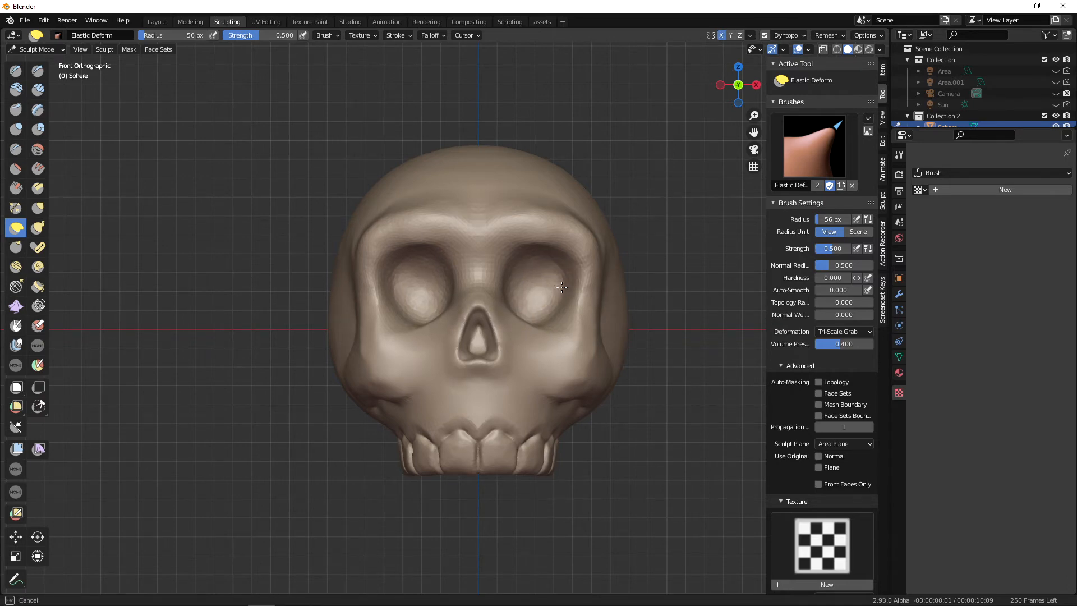
Sculpt the inner walls of the eye sockets with the Clay brush at 48 px radius.
{"action": "mouse_move", "coordinate": [594, 373]}
{"action": "middle_mouse_down"}
{"action": "mouse_move", "coordinate": [560, 375]}
{"action": "mouse_move", "coordinate": [588, 383]}
{"action": "mouse_move", "coordinate": [563, 364]}
{"action": "mouse_move", "coordinate": [575, 286]}
{"action": "middle_mouse_up"}
{"action": "key", "text": "c"}
{"action": "key", "text": "f"}
{"action": "left_click", "coordinate": [558, 356]}
{"action": "mouse_move", "coordinate": [575, 286]}
{"action": "middle_mouse_down", "text": "shift"}
{"action": "mouse_move", "coordinate": [554, 314]}
{"action": "mouse_move", "coordinate": [546, 286]}
{"action": "middle_mouse_up", "text": "shift"}
{"action": "key", "text": "f"}
{"action": "left_click", "coordinate": [558, 313]}
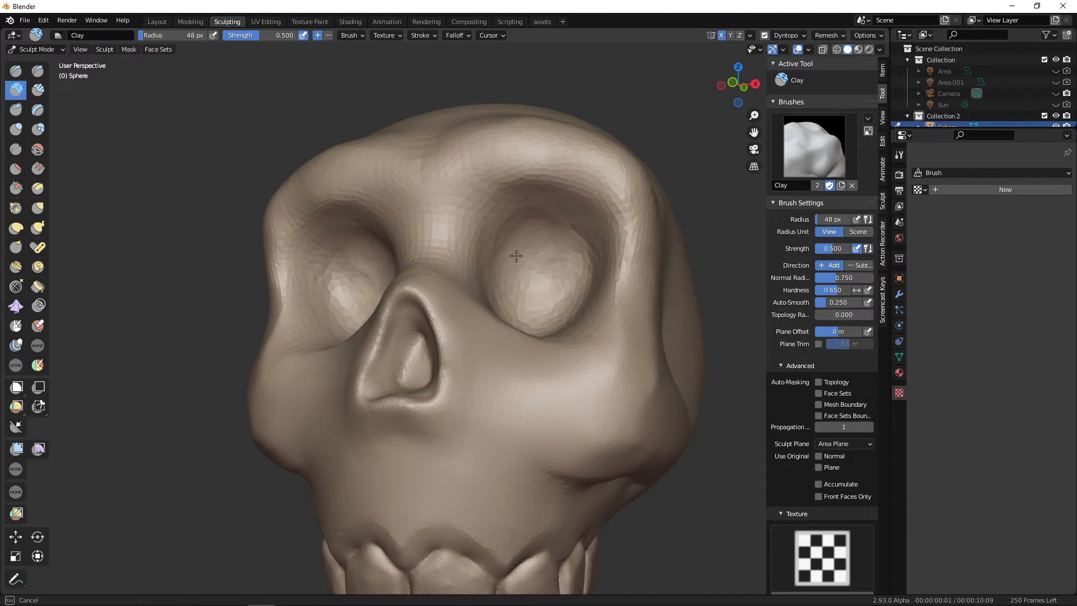
{"action": "left_click_drag", "start_coordinate": [525, 269], "coordinate": [492, 261]}
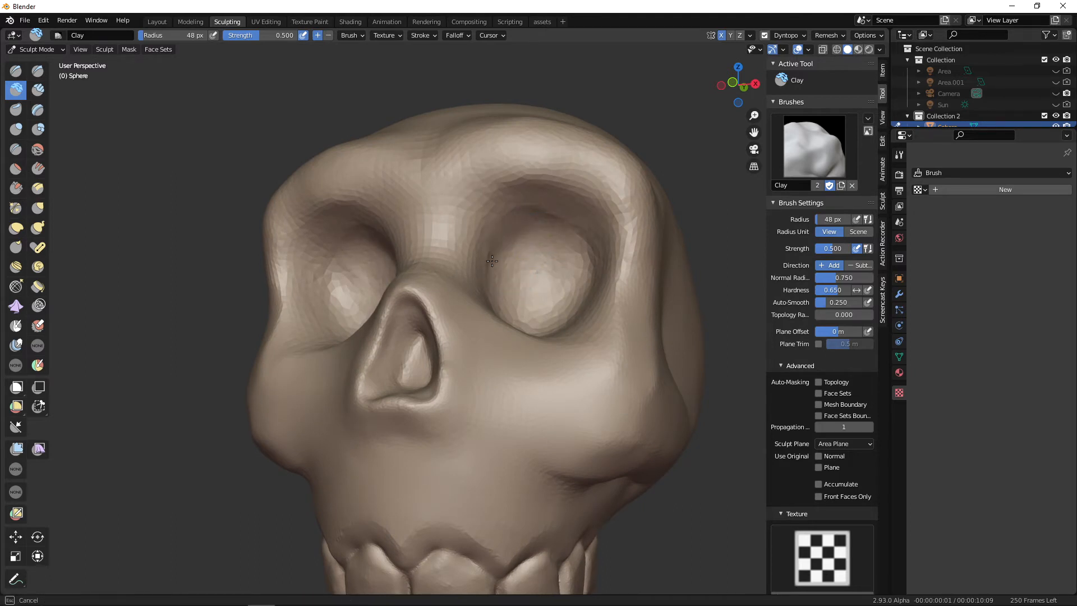
{"action": "left_click_drag", "start_coordinate": [528, 231], "coordinate": [519, 286]}
{"action": "middle_click_drag", "start_coordinate": [520, 286], "coordinate": [600, 308]}
{"action": "mouse_move", "coordinate": [600, 302]}
{"action": "left_mouse_down"}
{"action": "mouse_move", "coordinate": [607, 272]}
{"action": "mouse_move", "coordinate": [603, 297]}
{"action": "left_mouse_up"}
Refine the outer upper corners of the eye sockets under the brow with Clay at 38 px radius.
{"action": "middle_click_drag", "start_coordinate": [603, 303], "coordinate": [619, 356]}
{"action": "scroll", "coordinate": [620, 357], "scroll_direction": "down", "scroll_amount": 2}
{"action": "middle_click_drag", "start_coordinate": [627, 440], "coordinate": [586, 380]}
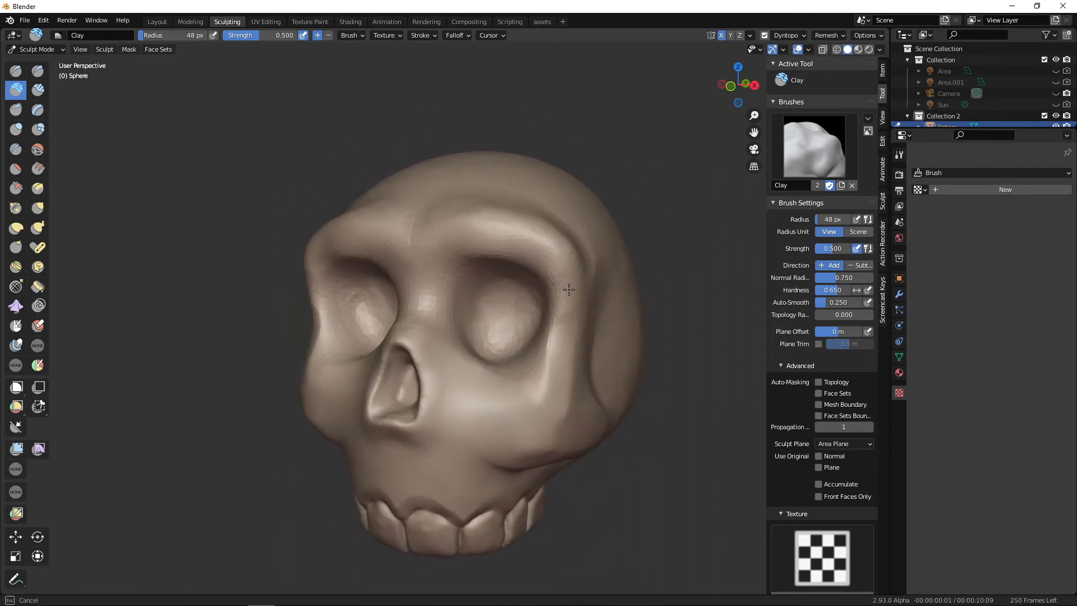
{"action": "mouse_move", "coordinate": [571, 337]}
{"action": "middle_mouse_down"}
{"action": "mouse_move", "coordinate": [586, 395]}
{"action": "mouse_move", "coordinate": [574, 309]}
{"action": "middle_mouse_up"}
{"action": "key", "text": "f"}
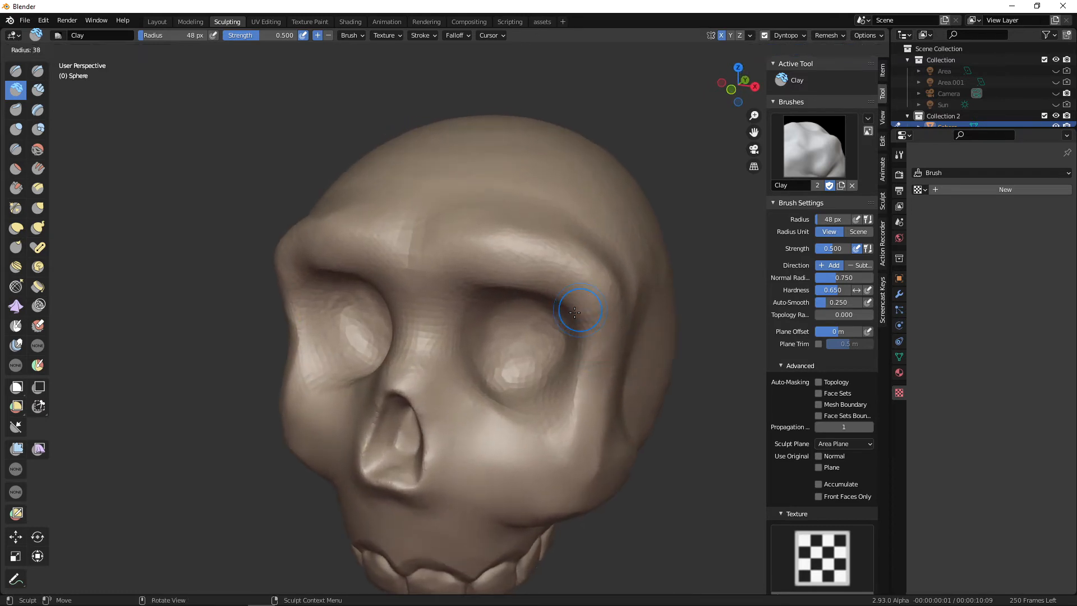
{"action": "left_click", "coordinate": [571, 306]}
{"action": "left_click_drag", "start_coordinate": [578, 291], "coordinate": [575, 274]}
{"action": "middle_click_drag", "start_coordinate": [631, 335], "coordinate": [630, 317], "text": "ctrl"}
{"action": "middle_click_drag", "start_coordinate": [629, 317], "coordinate": [649, 352]}
Set the Clay strength to 0.826 and build up the brow ridges and outer eye socket rims.
{"action": "middle_click_drag", "start_coordinate": [566, 370], "coordinate": [590, 327]}
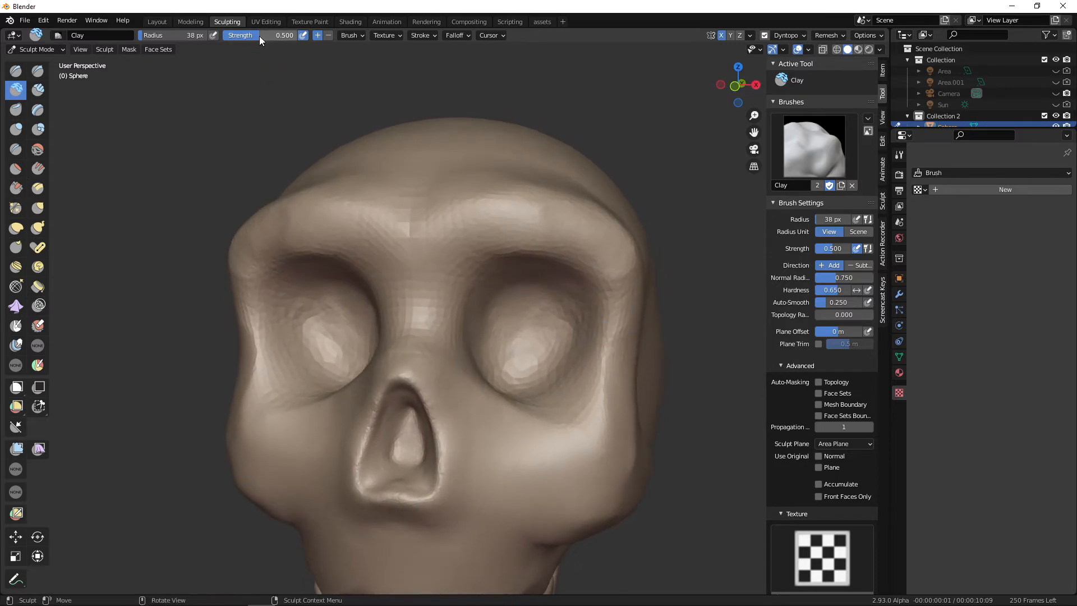
{"action": "left_click_drag", "start_coordinate": [585, 254], "coordinate": [618, 277]}
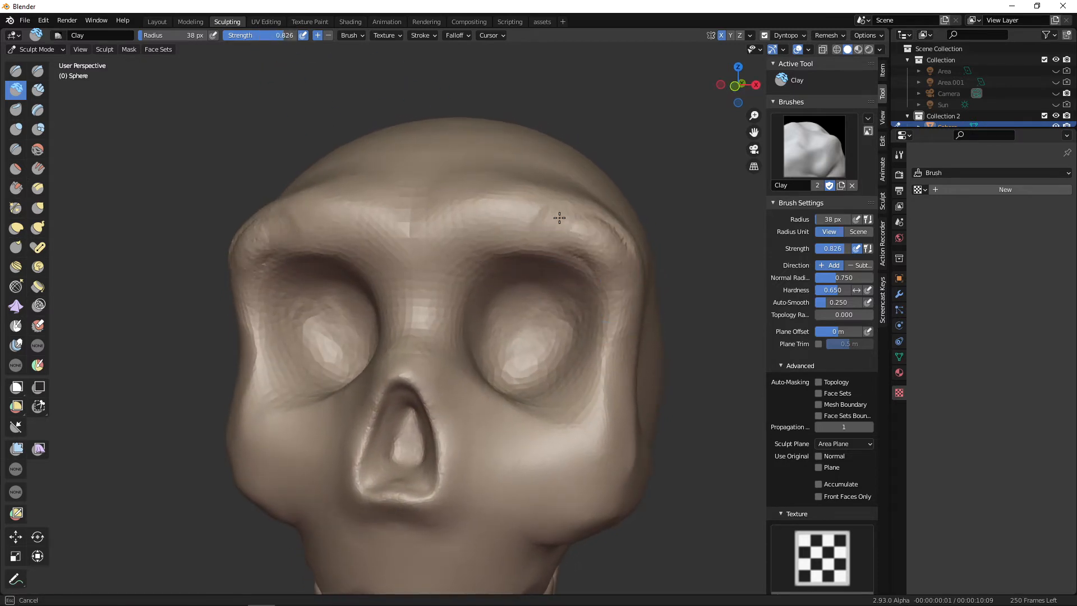
{"action": "middle_click_drag", "start_coordinate": [559, 218], "coordinate": [570, 252]}
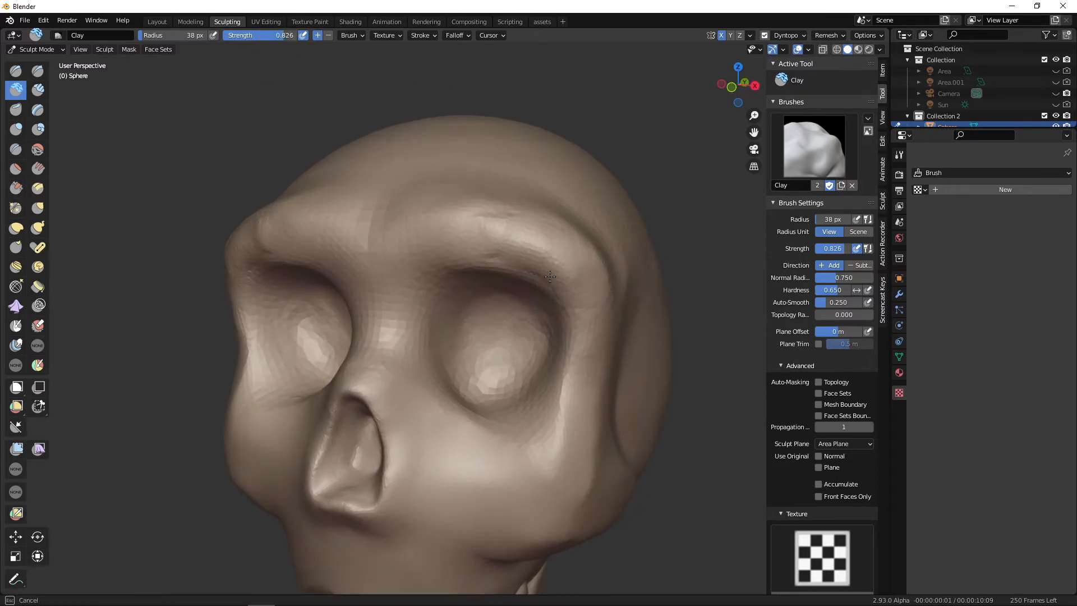
{"action": "middle_click_drag", "start_coordinate": [475, 245], "coordinate": [493, 293]}
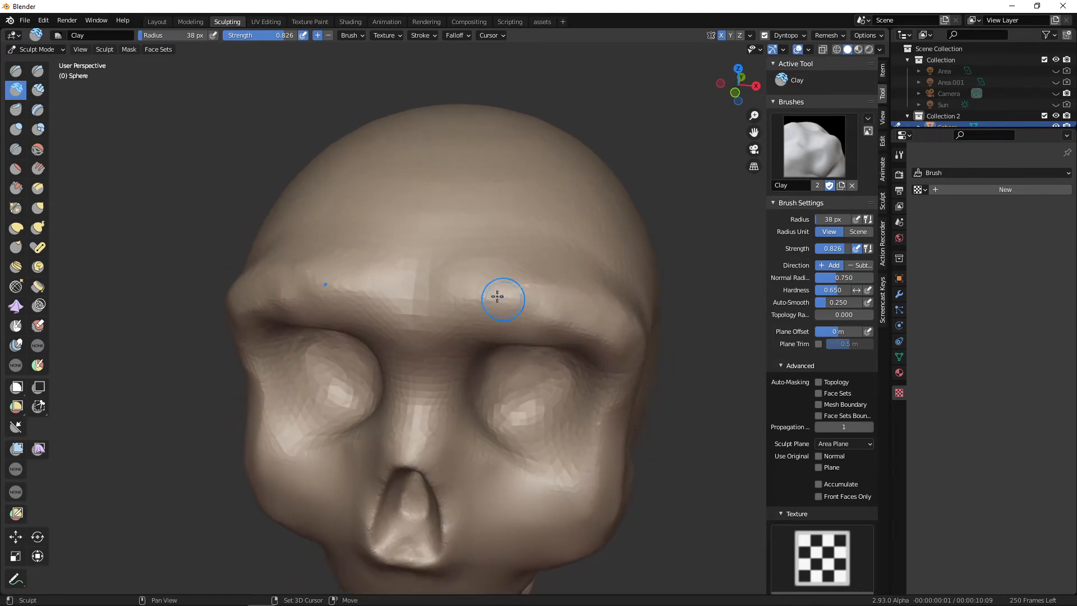
{"action": "middle_click_drag", "start_coordinate": [620, 356], "coordinate": [507, 320]}
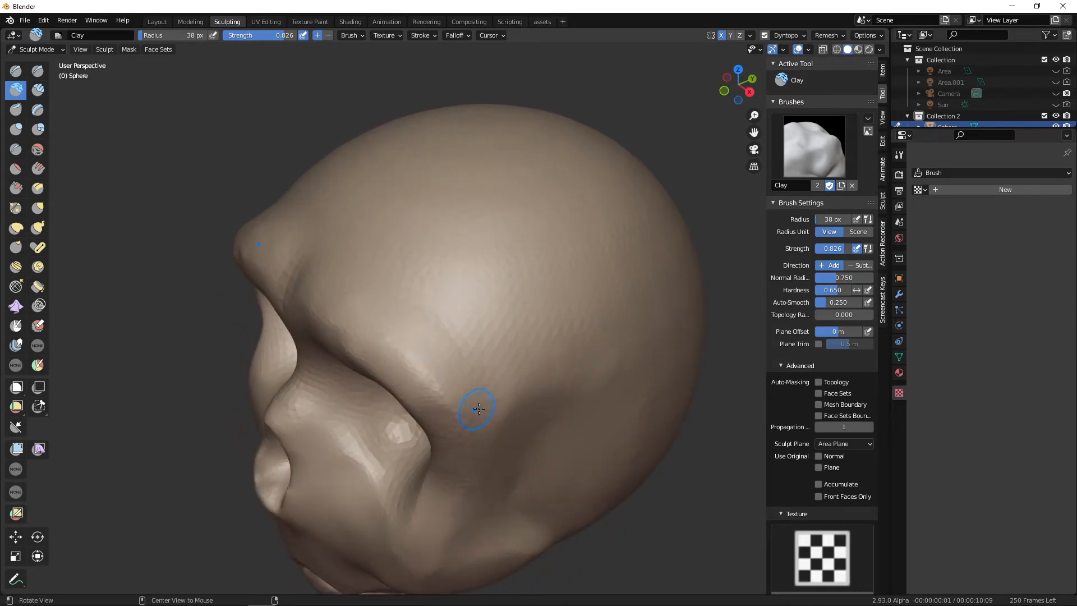
{"action": "middle_click_drag", "start_coordinate": [478, 409], "coordinate": [453, 278]}
{"action": "middle_click_drag", "start_coordinate": [548, 320], "coordinate": [614, 361]}
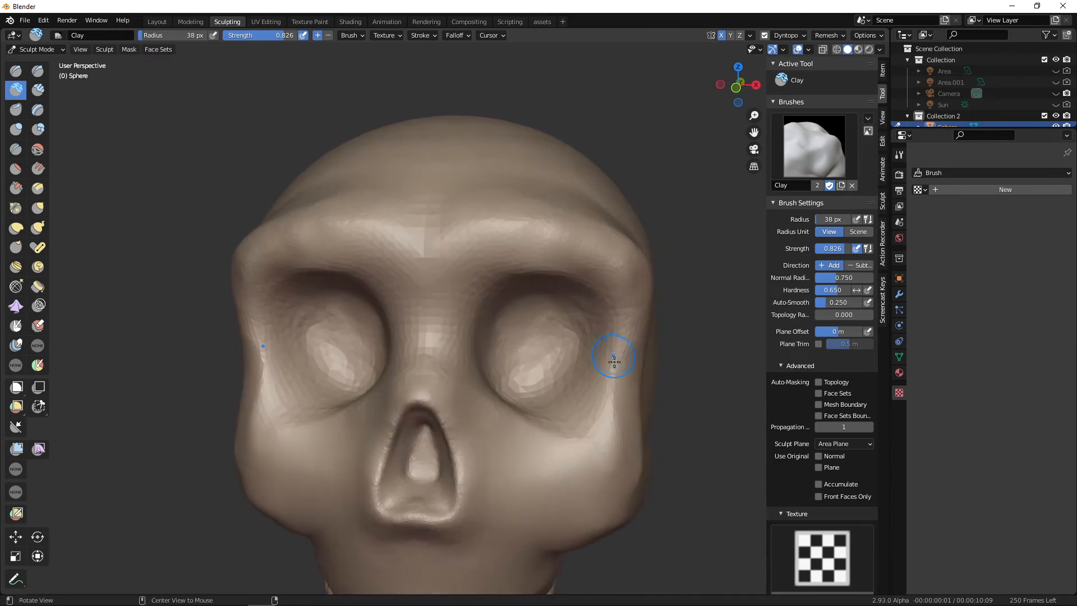
{"action": "mouse_move", "coordinate": [596, 402]}
{"action": "middle_mouse_down"}
{"action": "mouse_move", "coordinate": [558, 432]}
{"action": "mouse_move", "coordinate": [518, 431]}
{"action": "mouse_move", "coordinate": [533, 411]}
{"action": "middle_mouse_up"}
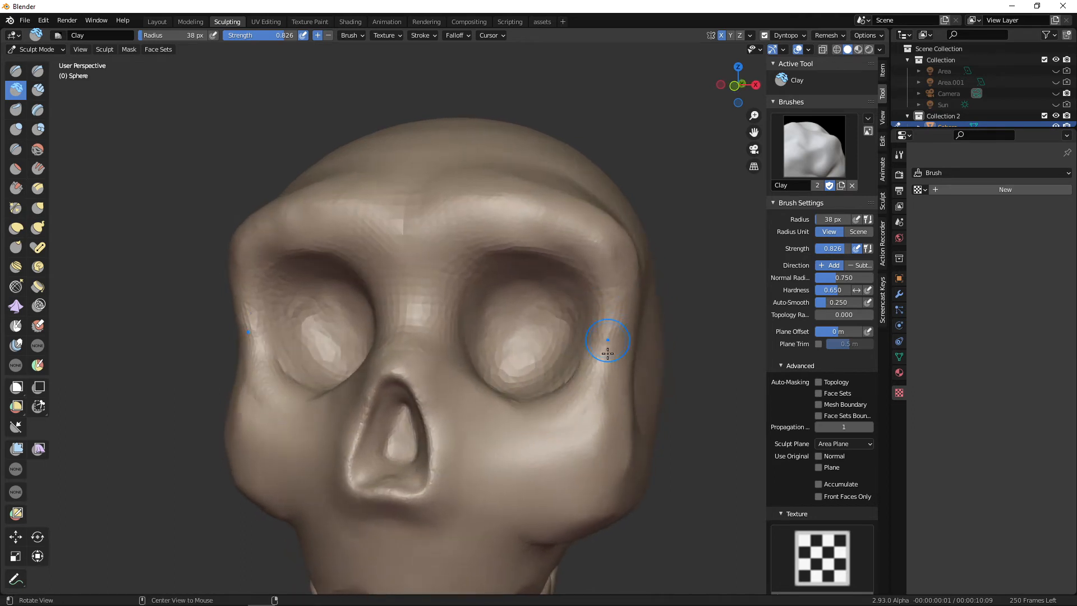
Enable Smooth Shading in the Dyntopo settings.
{"action": "mouse_move", "coordinate": [607, 352]}
{"action": "middle_mouse_down"}
{"action": "mouse_move", "coordinate": [544, 414]}
{"action": "mouse_move", "coordinate": [431, 405]}
{"action": "middle_mouse_up"}
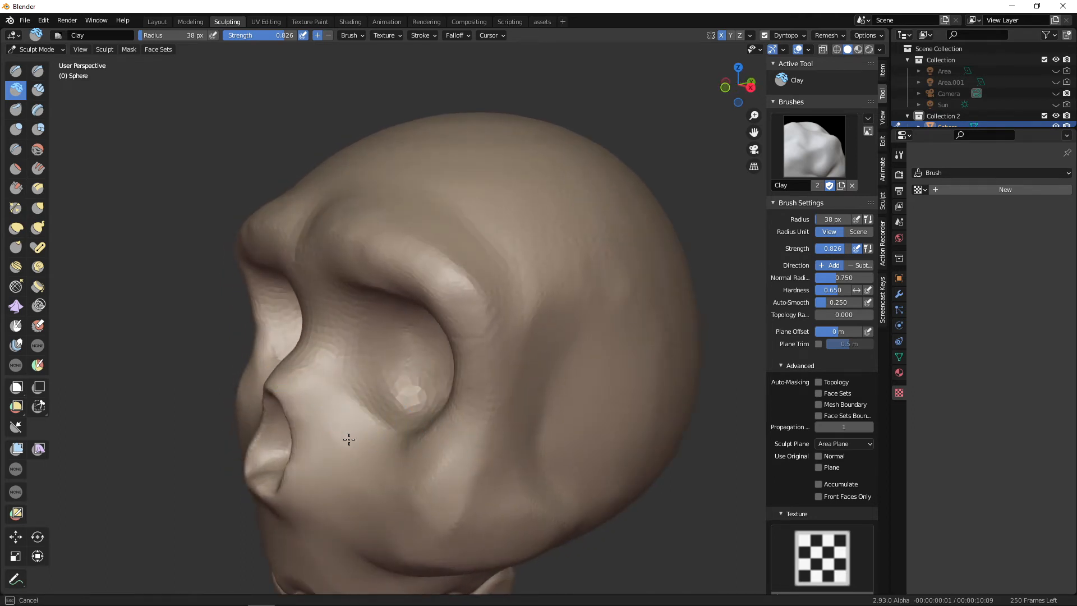
{"action": "middle_click_drag", "start_coordinate": [390, 427], "coordinate": [440, 469]}
{"action": "middle_click_drag", "start_coordinate": [450, 489], "coordinate": [589, 448]}
{"action": "left_click", "coordinate": [803, 36]}
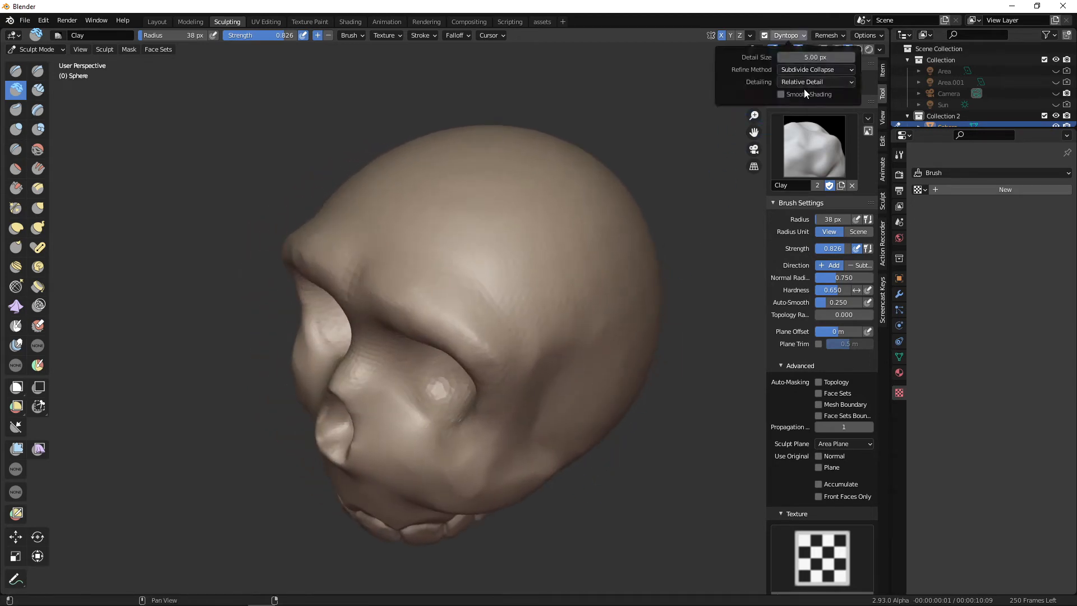
{"action": "mouse_move", "coordinate": [645, 225]}
{"action": "middle_mouse_down"}
{"action": "mouse_move", "coordinate": [586, 221]}
{"action": "mouse_move", "coordinate": [585, 207]}
{"action": "mouse_move", "coordinate": [550, 250]}
{"action": "middle_mouse_up"}
Refine the temples and the side of the cheekbones with Clay, starting at 71 px radius.
{"action": "key", "text": "f"}
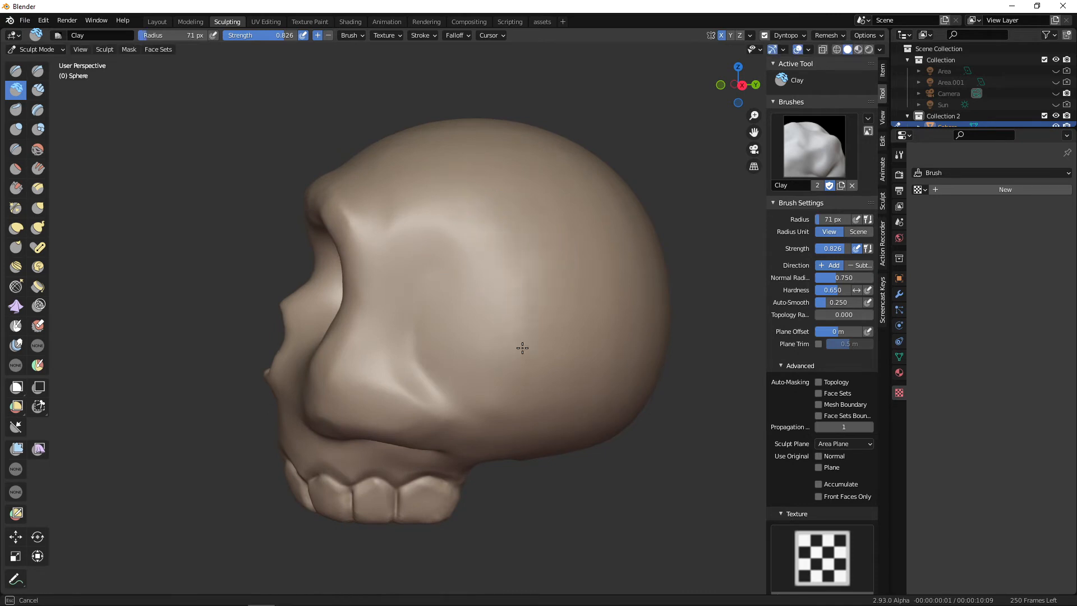
{"action": "left_click", "coordinate": [522, 347]}
{"action": "middle_click_drag", "start_coordinate": [510, 361], "coordinate": [616, 400]}
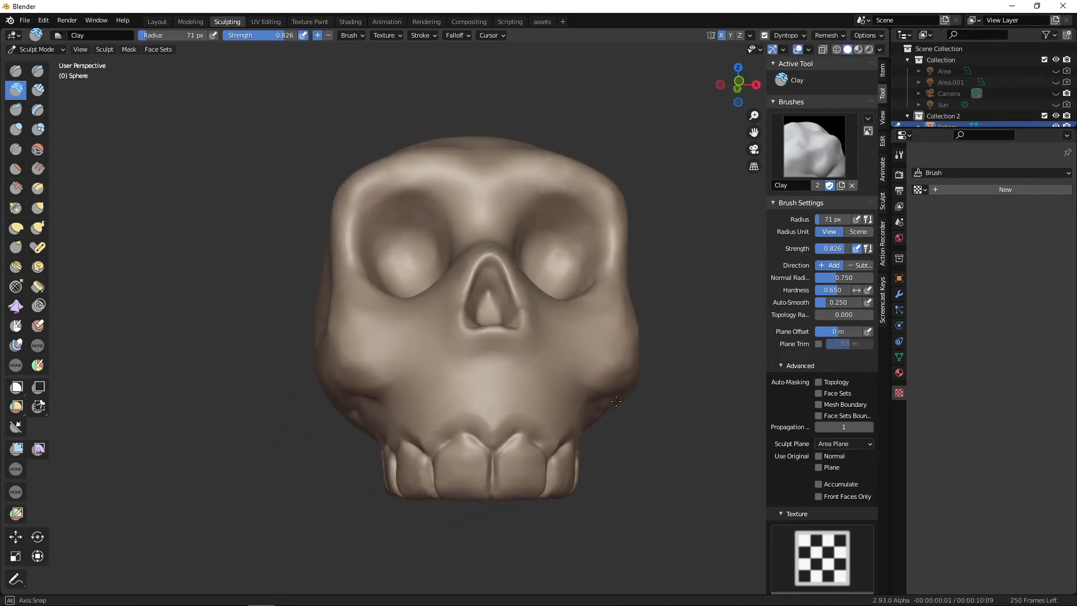
{"action": "left_click_drag", "start_coordinate": [616, 401], "coordinate": [698, 376], "text": "alt"}
{"action": "key", "text": "f"}
{"action": "left_click", "coordinate": [553, 365]}
{"action": "mouse_move", "coordinate": [553, 364]}
{"action": "left_mouse_down", "text": "ctrl+alt"}
{"action": "mouse_move", "coordinate": [577, 370]}
{"action": "mouse_move", "coordinate": [528, 354]}
{"action": "left_mouse_up", "text": "ctrl+alt"}
{"action": "mouse_move", "coordinate": [469, 305]}
{"action": "left_mouse_down", "text": "alt"}
{"action": "mouse_move", "coordinate": [514, 356]}
{"action": "mouse_move", "coordinate": [533, 343]}
{"action": "left_mouse_up", "text": "alt"}
{"action": "mouse_move", "coordinate": [513, 305]}
{"action": "left_mouse_down", "text": "alt"}
{"action": "mouse_move", "coordinate": [456, 331]}
{"action": "mouse_move", "coordinate": [486, 325]}
{"action": "left_mouse_up", "text": "alt"}
Shape the outer end of the brow ridge beside the temple with Clay at 42 px radius.
{"action": "key", "text": "f"}
{"action": "left_click", "coordinate": [528, 293]}
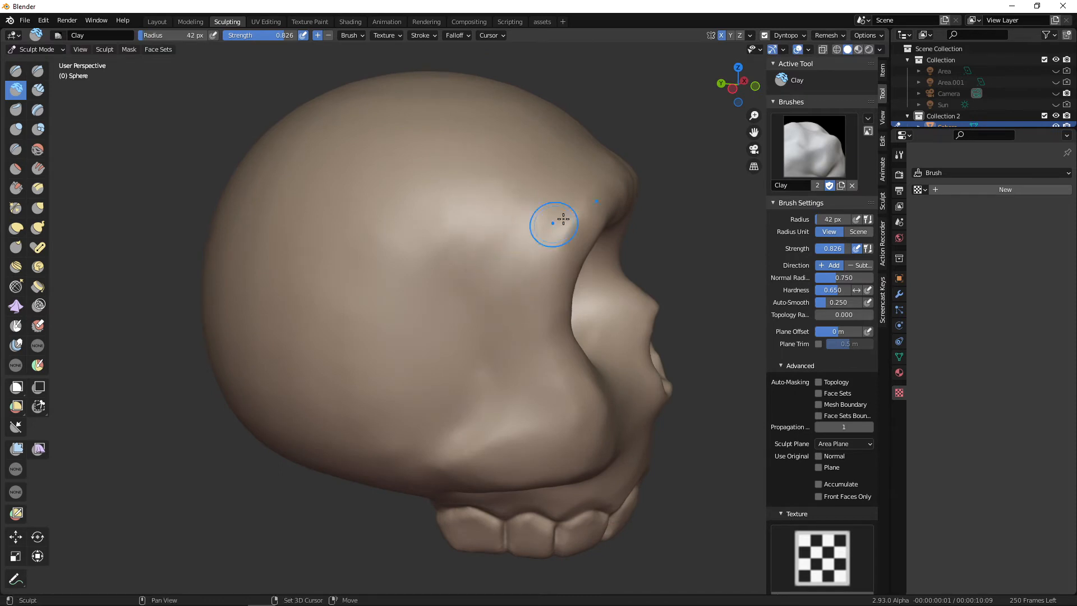
{"action": "left_click_drag", "start_coordinate": [607, 174], "coordinate": [466, 256], "text": "alt"}
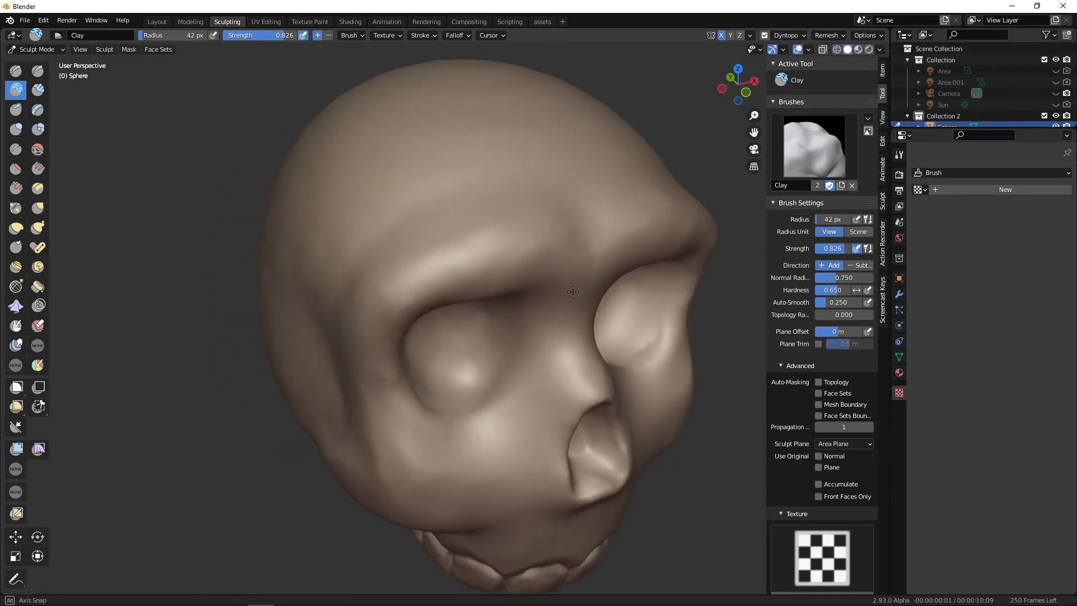
{"action": "mouse_move", "coordinate": [572, 291]}
{"action": "middle_mouse_down"}
{"action": "mouse_move", "coordinate": [535, 255]}
{"action": "mouse_move", "coordinate": [508, 257]}
{"action": "middle_mouse_up"}
Refine the brow ridge and its transition into the forehead with Clay at 75 px radius.
{"action": "key", "text": "f"}
{"action": "left_click", "coordinate": [560, 239]}
{"action": "middle_click_drag", "start_coordinate": [567, 235], "coordinate": [544, 227]}
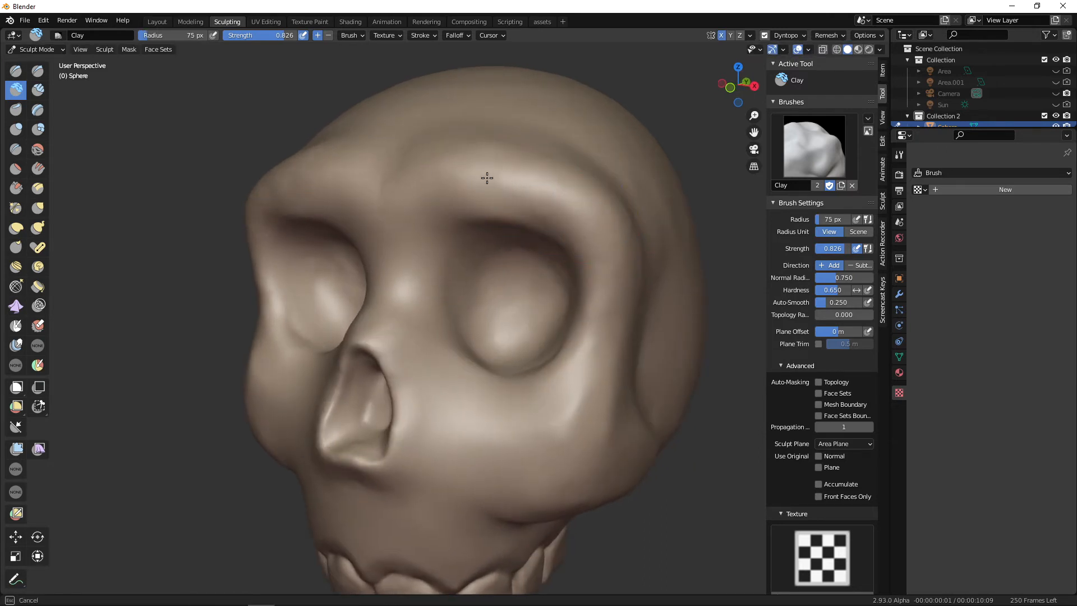
{"action": "mouse_move", "coordinate": [486, 178]}
{"action": "middle_mouse_down"}
{"action": "mouse_move", "coordinate": [567, 180]}
{"action": "mouse_move", "coordinate": [557, 201]}
{"action": "middle_mouse_up"}
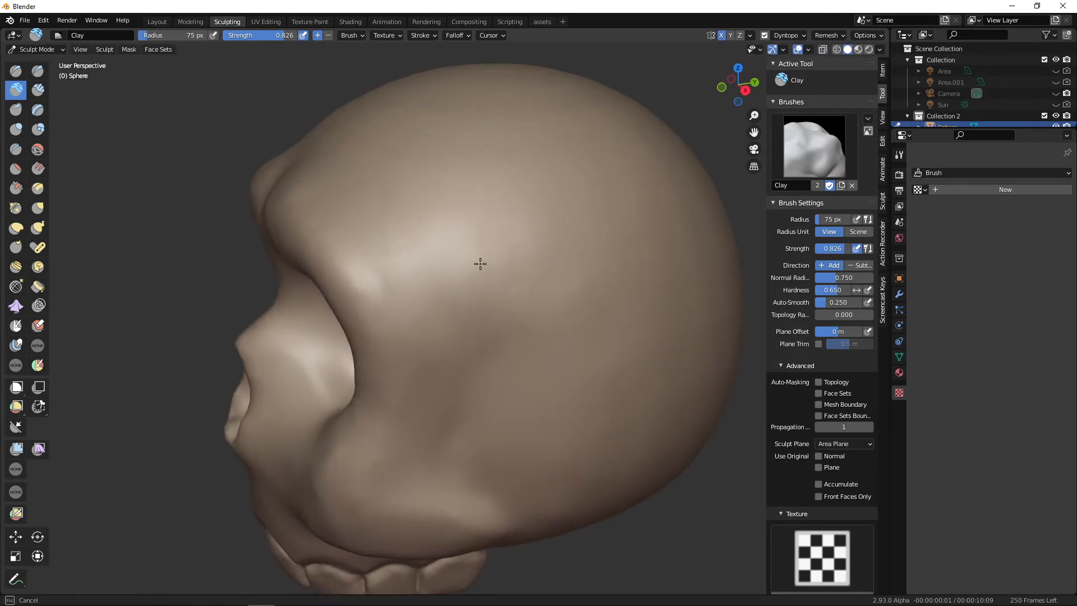
{"action": "mouse_move", "coordinate": [468, 302]}
{"action": "middle_mouse_down"}
{"action": "mouse_move", "coordinate": [575, 318]}
{"action": "mouse_move", "coordinate": [599, 417]}
{"action": "mouse_move", "coordinate": [615, 435]}
{"action": "middle_mouse_up"}
{"action": "mouse_move", "coordinate": [592, 389]}
{"action": "middle_mouse_down"}
{"action": "mouse_move", "coordinate": [620, 389]}
{"action": "mouse_move", "coordinate": [625, 412]}
{"action": "mouse_move", "coordinate": [546, 315]}
{"action": "middle_mouse_up"}
Sculpt the upper outer part of the eye sockets beneath the brow with Clay at 46 px radius.
{"action": "middle_click_drag", "start_coordinate": [544, 315], "coordinate": [584, 339], "text": "shift"}
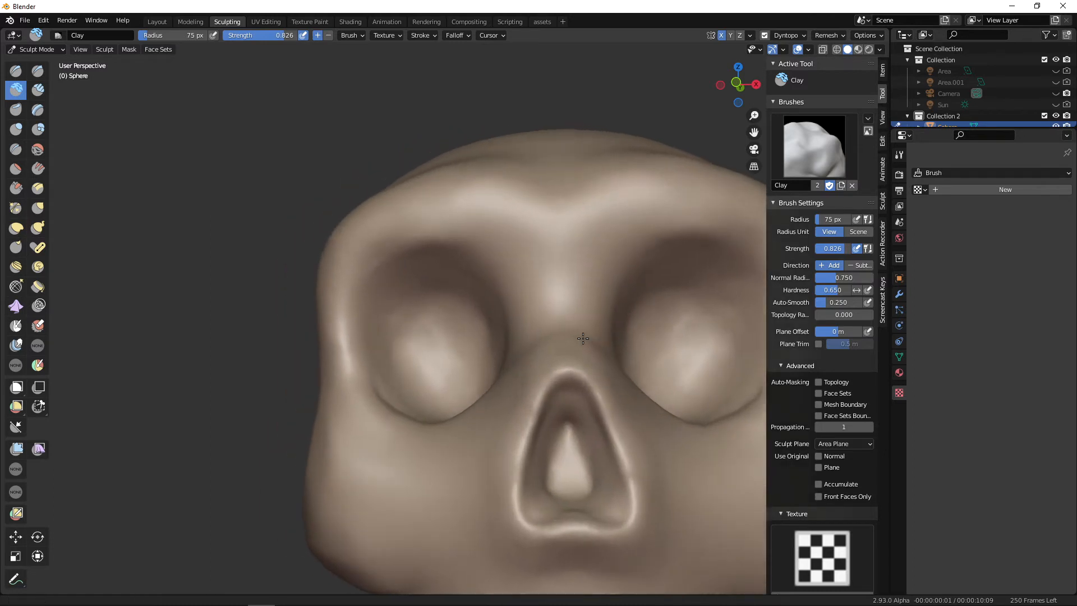
{"action": "key", "text": "f"}
{"action": "left_click", "coordinate": [427, 316]}
{"action": "left_click_drag", "start_coordinate": [426, 315], "coordinate": [412, 286], "text": "alt"}
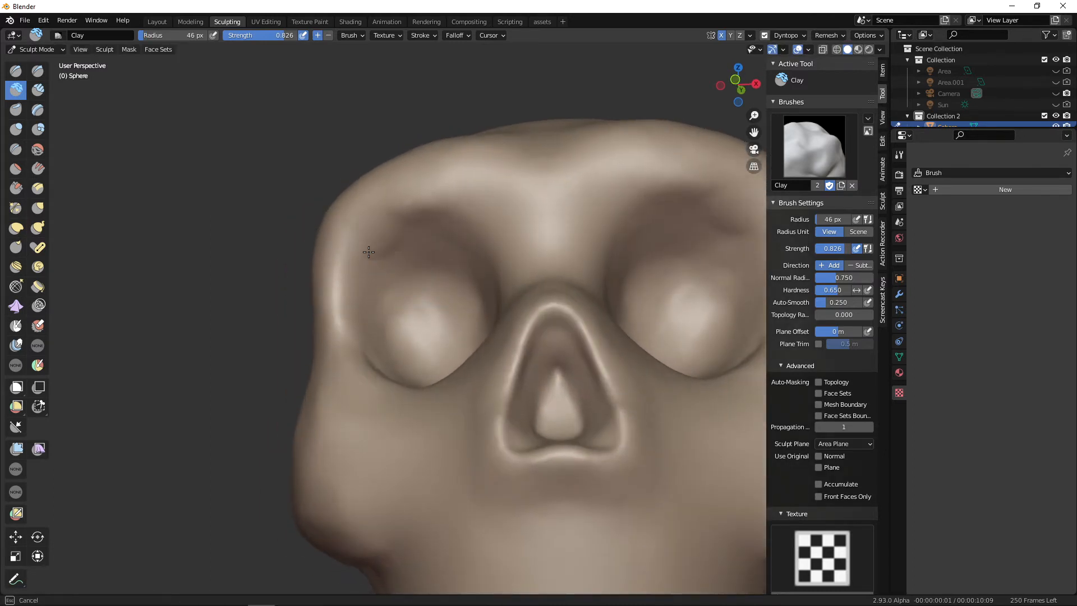
{"action": "mouse_move", "coordinate": [368, 251]}
{"action": "left_mouse_down"}
{"action": "mouse_move", "coordinate": [413, 219]}
{"action": "mouse_move", "coordinate": [447, 234]}
{"action": "mouse_move", "coordinate": [466, 212]}
{"action": "left_mouse_up"}
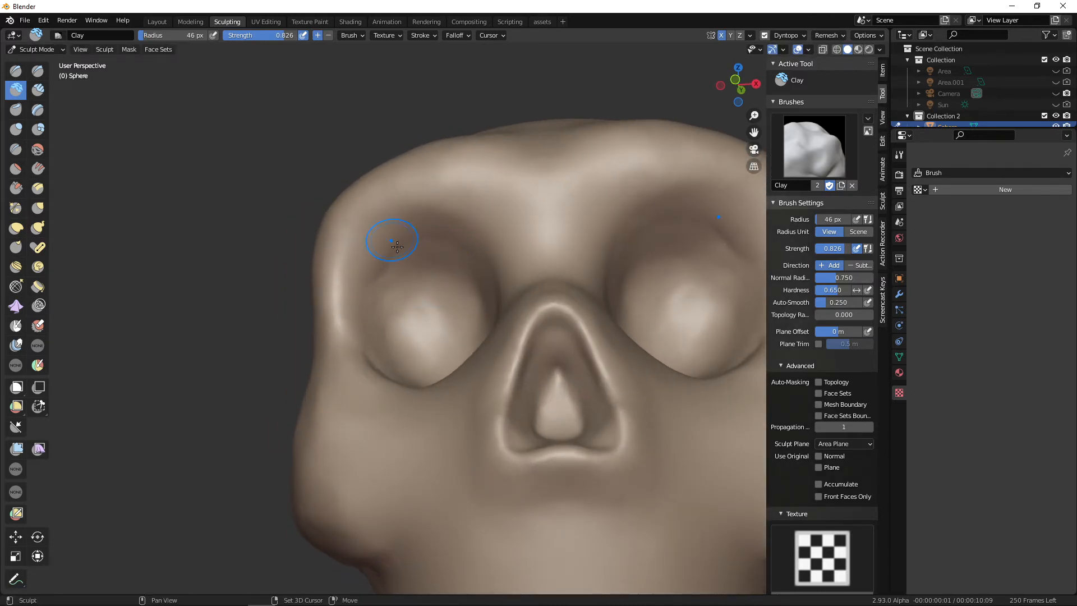
{"action": "left_click_drag", "start_coordinate": [452, 353], "coordinate": [531, 421], "text": "alt"}
{"action": "left_click_drag", "start_coordinate": [641, 473], "coordinate": [521, 360], "text": "alt+shift"}
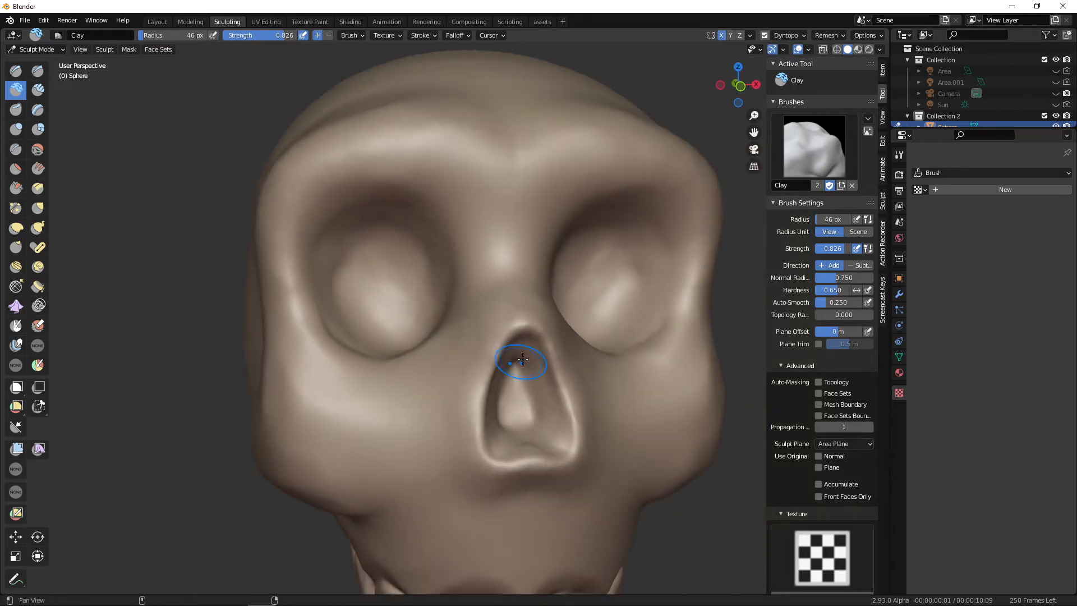
{"action": "mouse_move", "coordinate": [583, 401]}
{"action": "left_mouse_down", "text": "alt"}
{"action": "mouse_move", "coordinate": [553, 410]}
{"action": "mouse_move", "coordinate": [594, 481]}
{"action": "mouse_move", "coordinate": [646, 436]}
{"action": "mouse_move", "coordinate": [229, 269]}
{"action": "left_mouse_up", "text": "alt"}
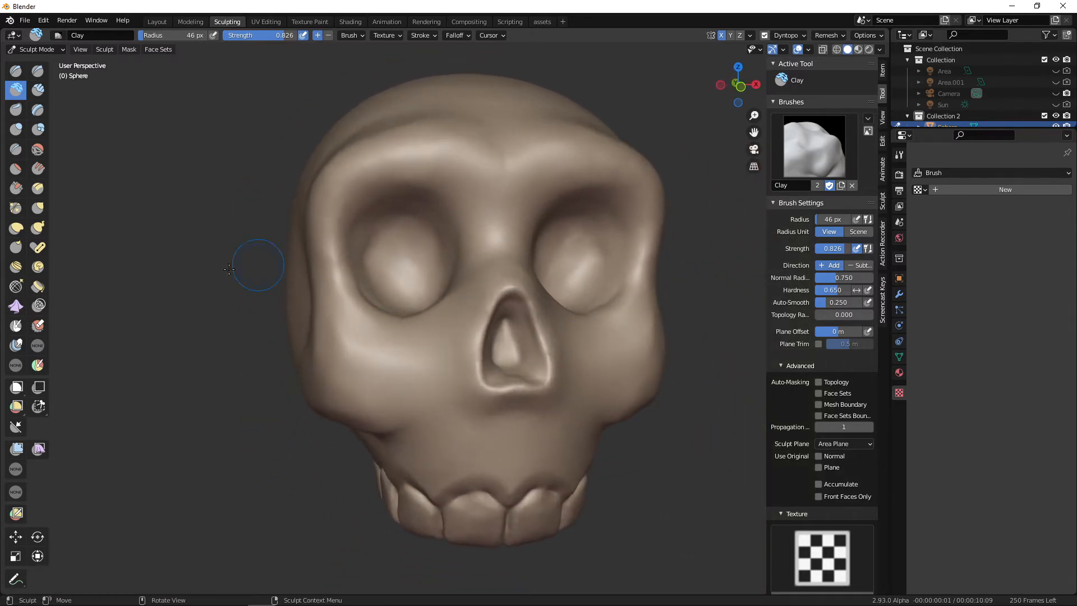
Switch to the Pinch brush and display the mesh wireframe around the nasal opening.
{"action": "left_click", "coordinate": [16, 208]}
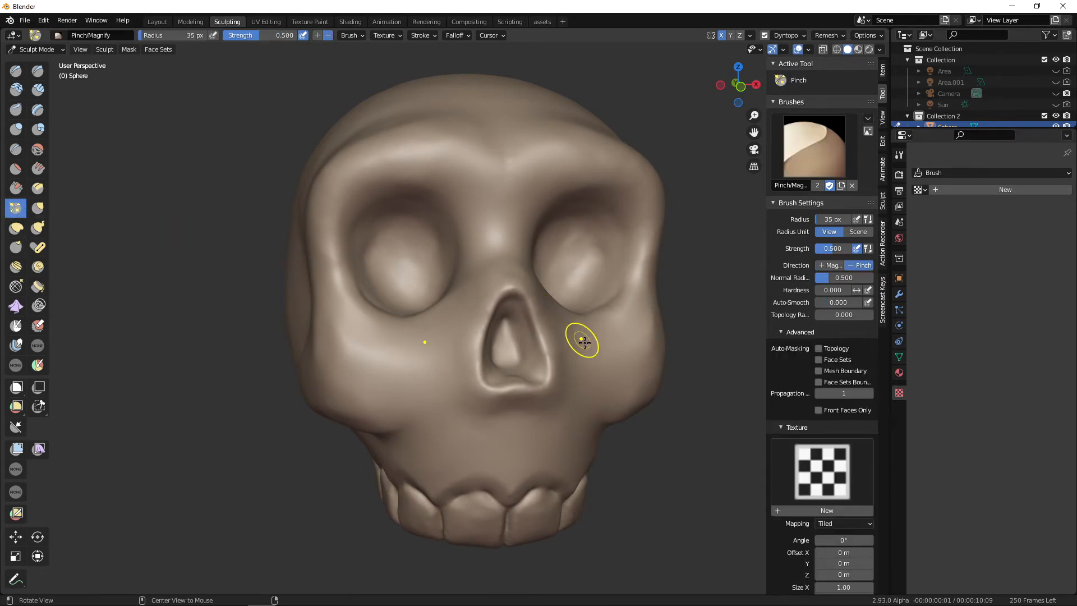
{"action": "mouse_move", "coordinate": [584, 342]}
{"action": "left_mouse_down", "text": "alt"}
{"action": "mouse_move", "coordinate": [558, 346]}
{"action": "mouse_move", "coordinate": [592, 342]}
{"action": "left_mouse_up", "text": "alt"}
{"action": "mouse_move", "coordinate": [592, 342]}
{"action": "left_mouse_down", "text": "alt"}
{"action": "mouse_move", "coordinate": [572, 356]}
{"action": "mouse_move", "coordinate": [594, 362]}
{"action": "left_mouse_up", "text": "alt"}
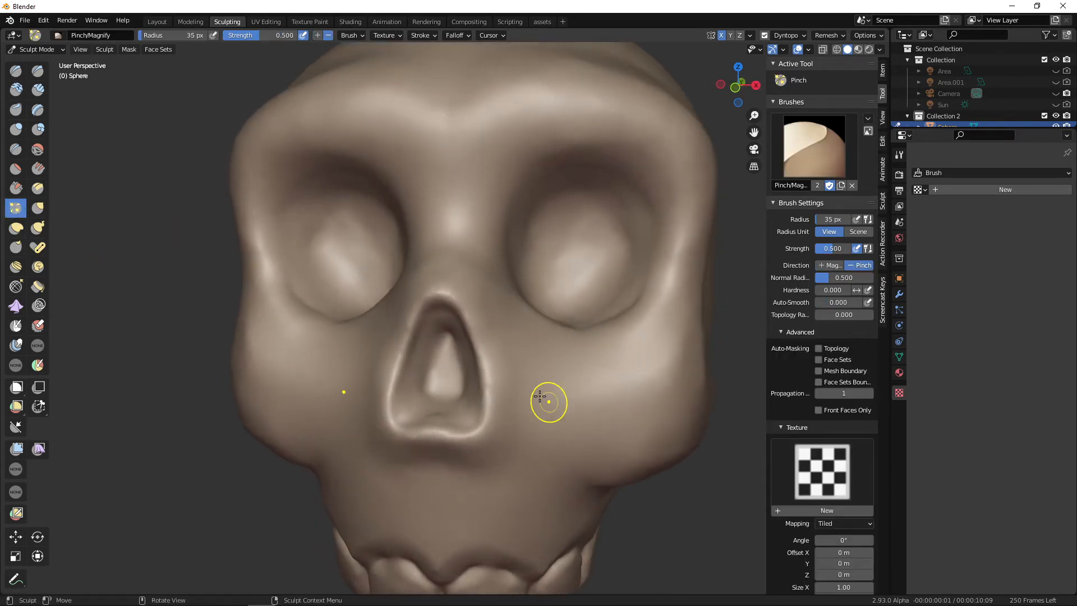
{"action": "left_click", "coordinate": [459, 371]}
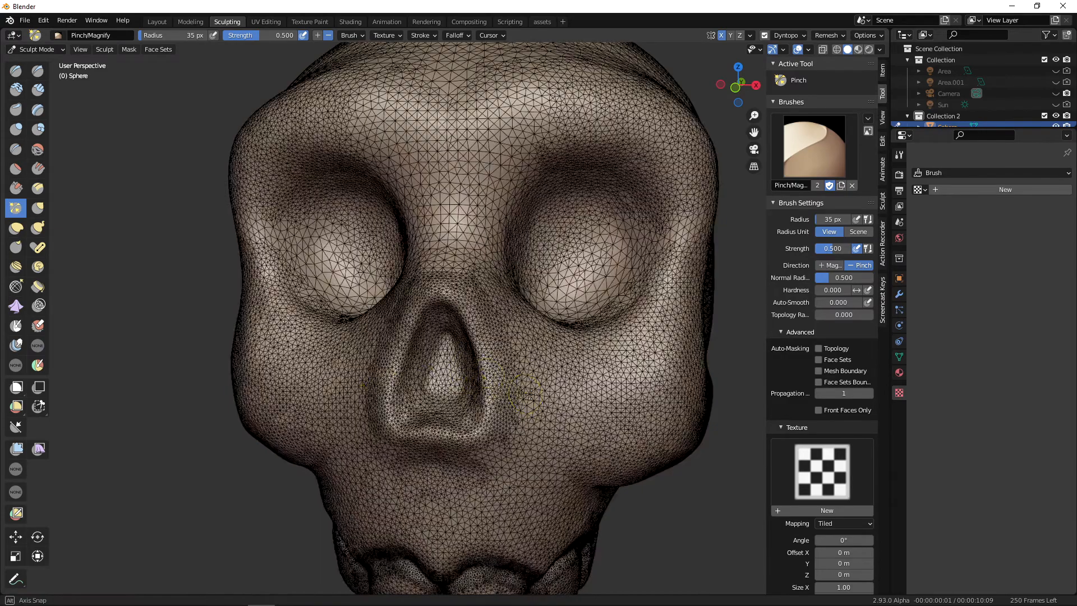
Sharpen the rim of the nasal opening with Pinch at 53 px radius and hide the wireframe.
{"action": "mouse_move", "coordinate": [505, 387]}
{"action": "left_mouse_down", "text": "alt"}
{"action": "mouse_move", "coordinate": [437, 387]}
{"action": "mouse_move", "coordinate": [563, 397]}
{"action": "mouse_move", "coordinate": [587, 366]}
{"action": "mouse_move", "coordinate": [566, 361]}
{"action": "mouse_move", "coordinate": [582, 365]}
{"action": "mouse_move", "coordinate": [575, 378]}
{"action": "left_mouse_up", "text": "alt"}
{"action": "key", "text": "f"}
{"action": "left_click", "coordinate": [592, 366]}
{"action": "mouse_move", "coordinate": [575, 378]}
{"action": "left_mouse_down", "text": "alt"}
{"action": "mouse_move", "coordinate": [556, 379]}
{"action": "mouse_move", "coordinate": [582, 376]}
{"action": "mouse_move", "coordinate": [576, 367]}
{"action": "mouse_move", "coordinate": [552, 379]}
{"action": "left_mouse_up", "text": "alt"}
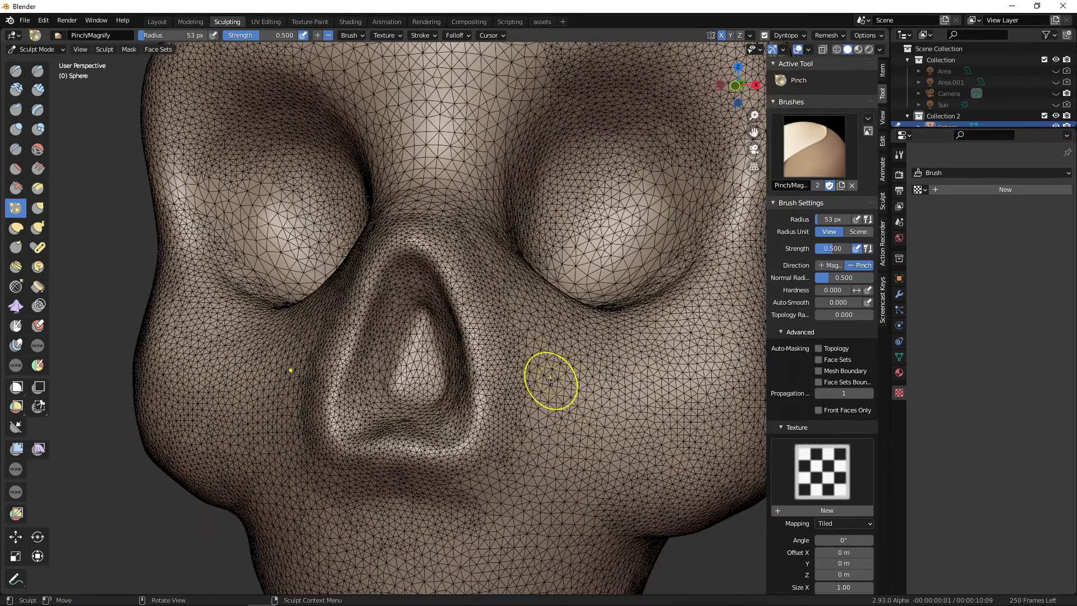
{"action": "left_click", "coordinate": [548, 379]}
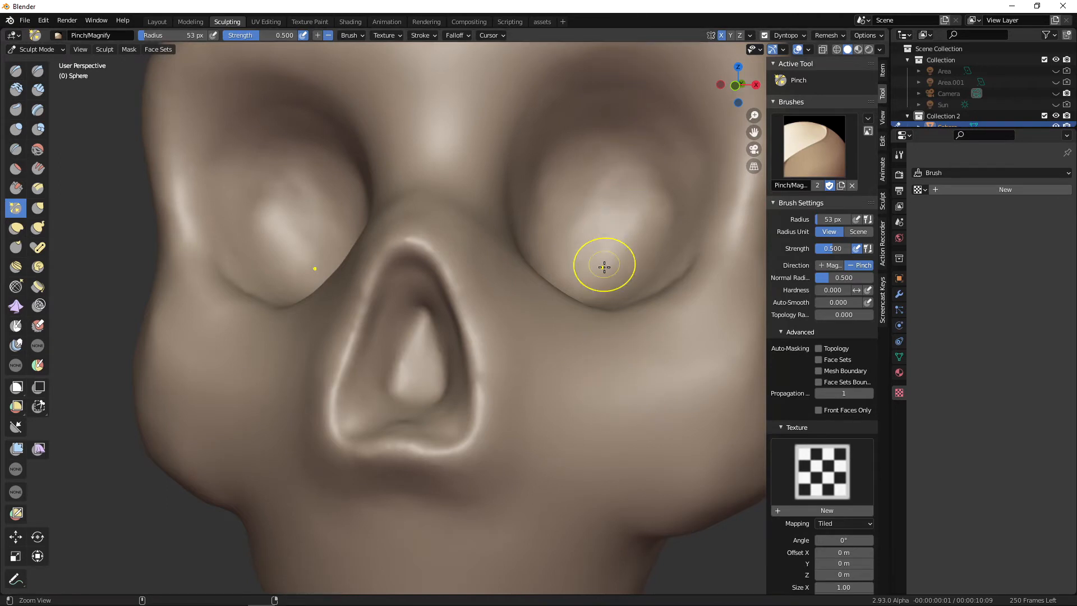
Display the mesh wireframe on the side of the skull around the crease behind the cheekbone.
{"action": "scroll", "coordinate": [601, 295], "scroll_direction": "down", "scroll_amount": 5}
{"action": "left_click_drag", "start_coordinate": [601, 324], "coordinate": [509, 326], "text": "alt"}
{"action": "scroll", "coordinate": [510, 337], "scroll_direction": "up", "scroll_amount": 4}
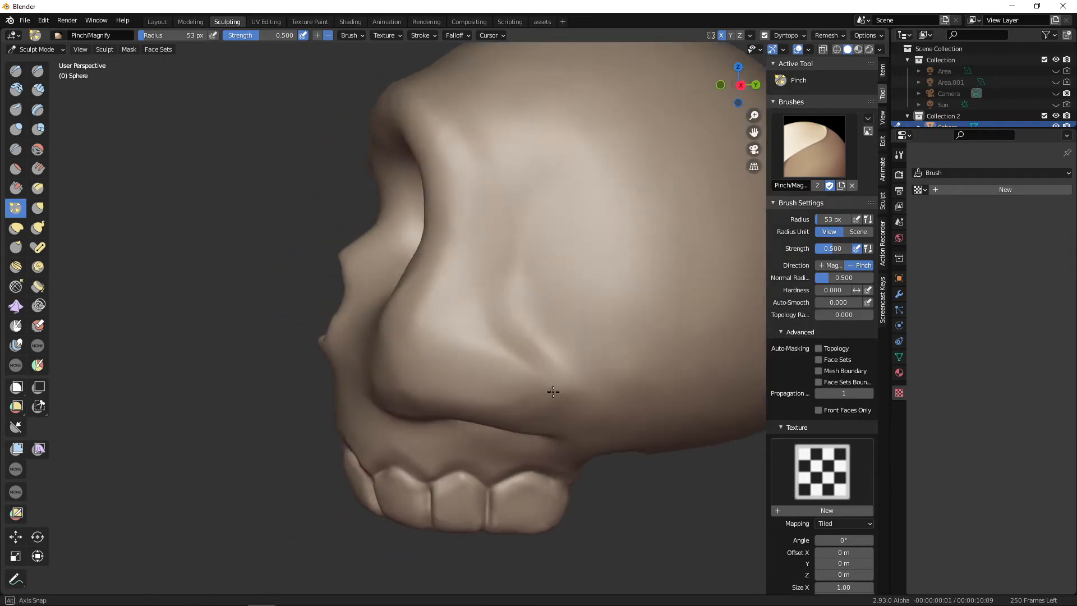
{"action": "middle_click_drag", "start_coordinate": [493, 388], "coordinate": [513, 349]}
{"action": "key", "text": "q"}
{"action": "left_click", "coordinate": [529, 365]}
Try to sharpen the crease behind the cheekbone with Pinch at 53 px radius, and undo the stroke.
{"action": "left_click_drag", "start_coordinate": [456, 315], "coordinate": [525, 372]}
{"action": "mouse_move", "coordinate": [525, 373]}
{"action": "middle_mouse_down"}
{"action": "mouse_move", "coordinate": [566, 368]}
{"action": "mouse_move", "coordinate": [645, 314]}
{"action": "middle_mouse_up"}
{"action": "key", "text": "ctrl+z"}
{"action": "key", "text": "ctrl+shift+z"}
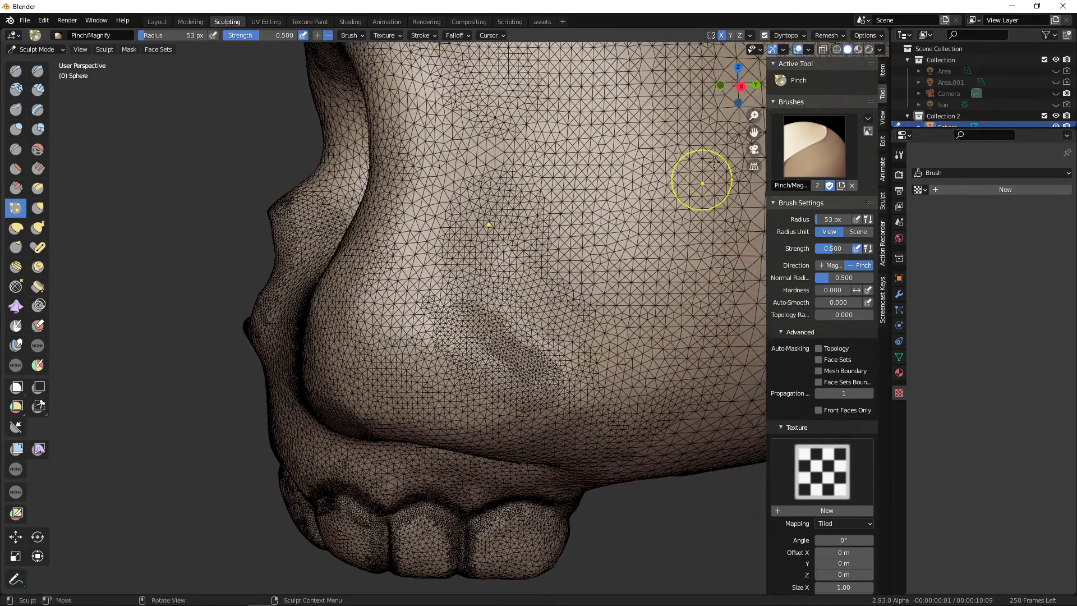
{"action": "left_click", "coordinate": [797, 35]}
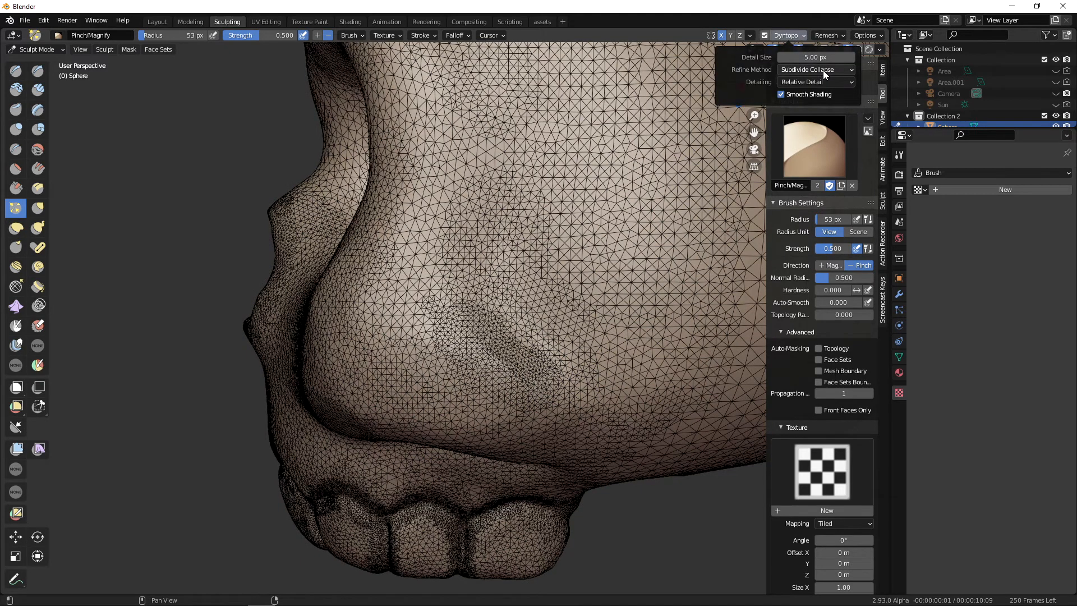
{"action": "key", "text": "ctrl+z"}
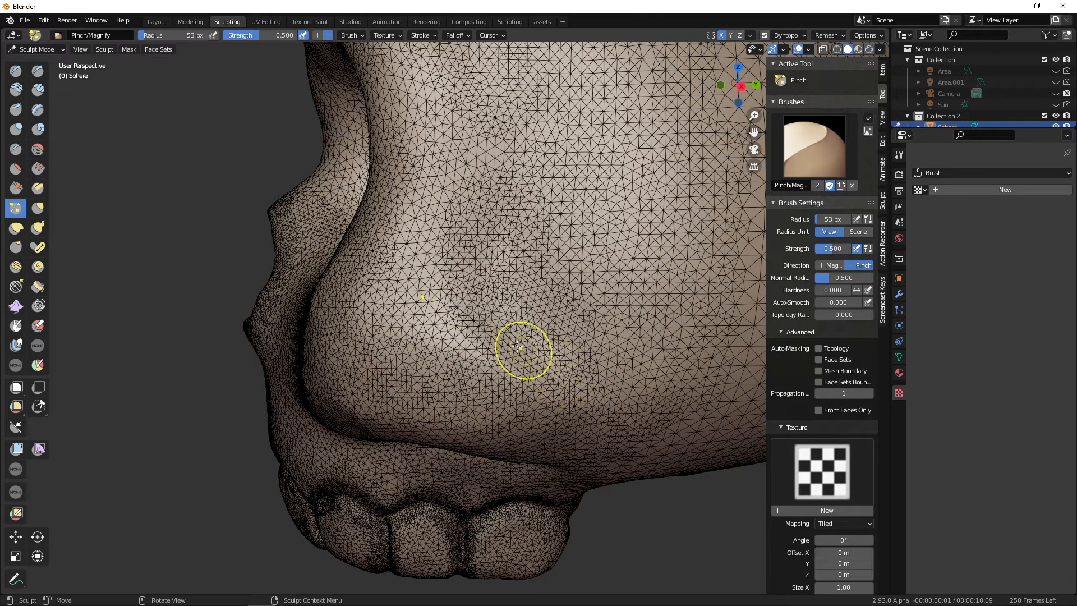
Set the Dyntopo refine method to Subdivide Edges and pinch the diagonal crease behind the cheekbone.
{"action": "left_click", "coordinate": [791, 36]}
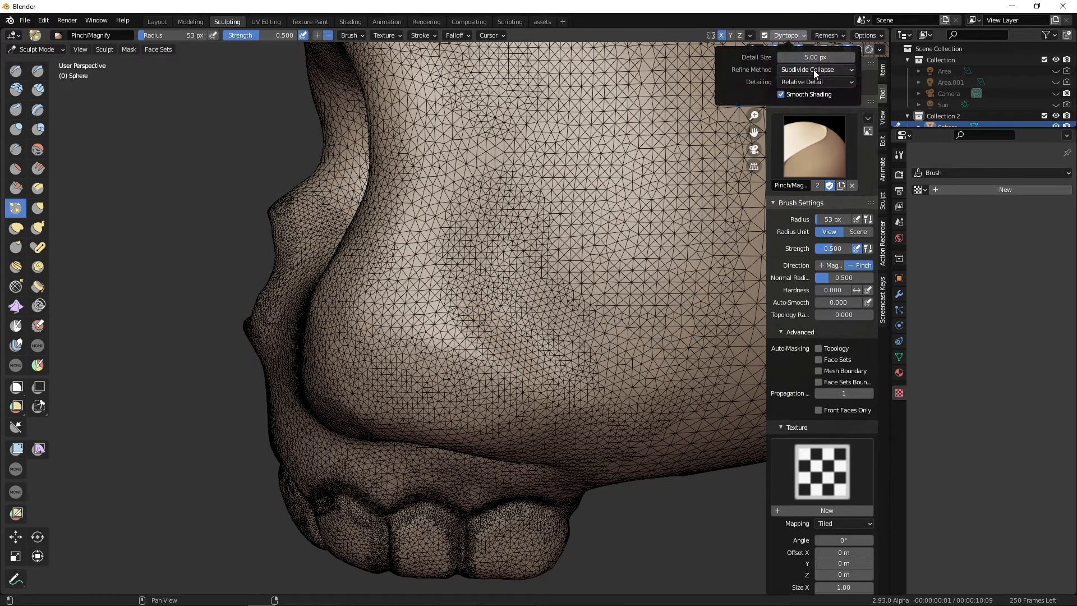
{"action": "left_click", "coordinate": [822, 69]}
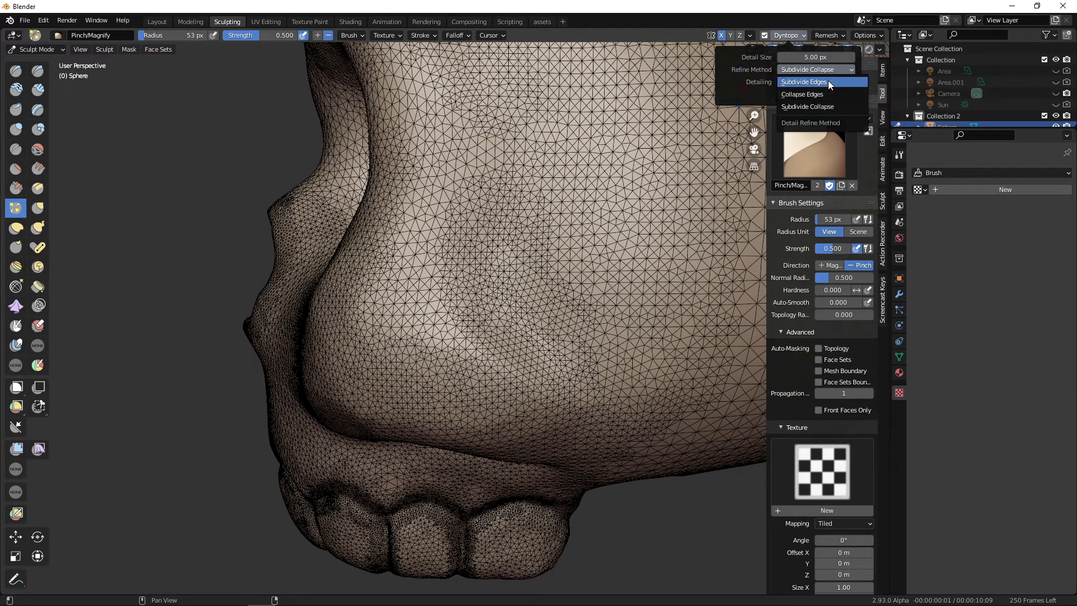
{"action": "left_click", "coordinate": [828, 84]}
{"action": "middle_click_drag", "start_coordinate": [488, 353], "coordinate": [548, 342]}
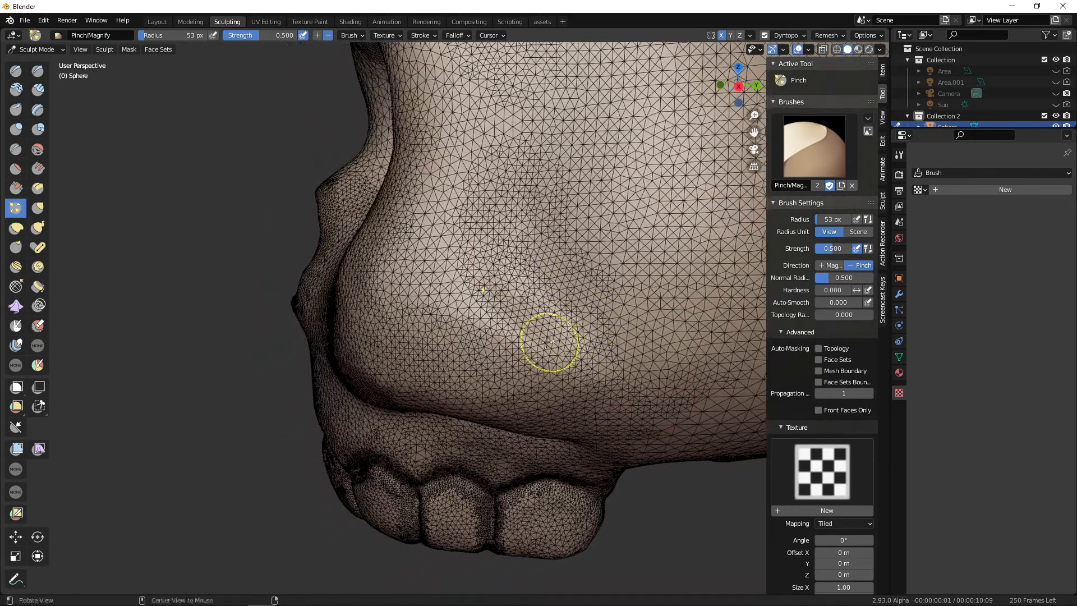
{"action": "mouse_move", "coordinate": [460, 256]}
{"action": "left_mouse_down"}
{"action": "mouse_move", "coordinate": [533, 338]}
{"action": "mouse_move", "coordinate": [466, 292]}
{"action": "mouse_move", "coordinate": [549, 359]}
{"action": "mouse_move", "coordinate": [432, 224]}
{"action": "mouse_move", "coordinate": [556, 365]}
{"action": "mouse_move", "coordinate": [415, 208]}
{"action": "mouse_move", "coordinate": [548, 348]}
{"action": "left_mouse_up"}
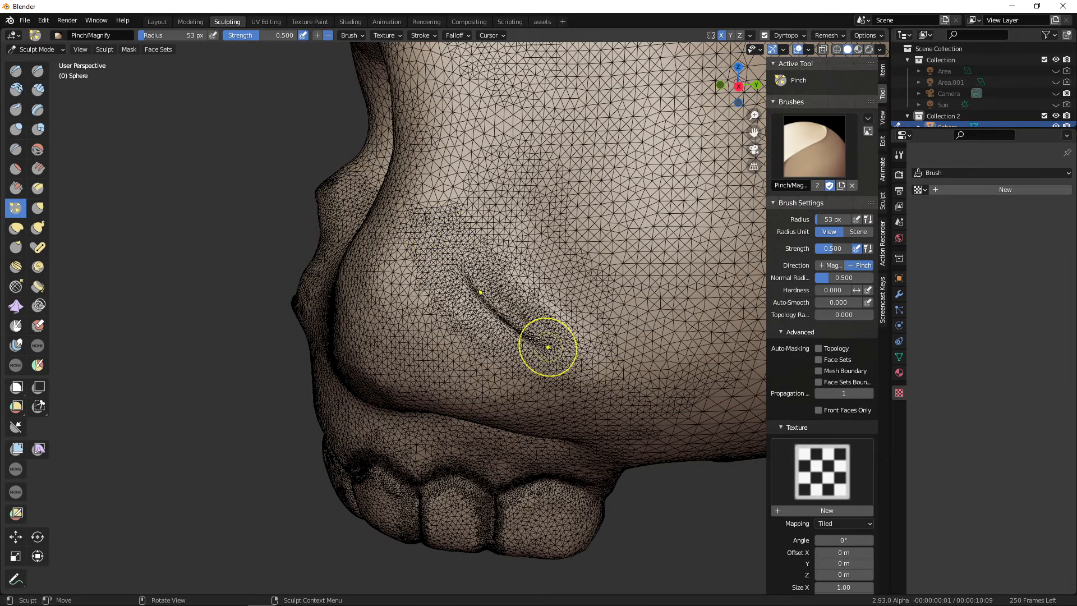
Hide the wireframe and refine the crease behind the cheekbone with Pinch at 53 px radius.
{"action": "mouse_move", "coordinate": [557, 312]}
{"action": "middle_mouse_down"}
{"action": "mouse_move", "coordinate": [648, 306]}
{"action": "mouse_move", "coordinate": [651, 330]}
{"action": "middle_mouse_up"}
{"action": "key", "text": "q"}
{"action": "left_click", "coordinate": [554, 391]}
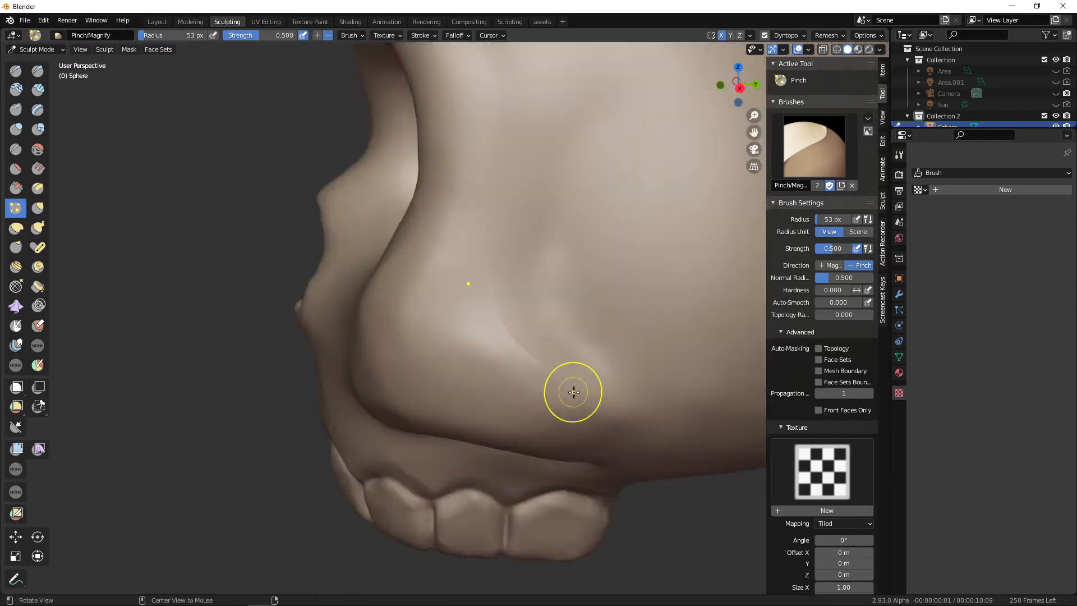
{"action": "mouse_move", "coordinate": [573, 392]}
{"action": "middle_mouse_down"}
{"action": "mouse_move", "coordinate": [555, 387]}
{"action": "mouse_move", "coordinate": [548, 315]}
{"action": "middle_mouse_up"}
{"action": "left_click_drag", "start_coordinate": [484, 322], "coordinate": [486, 325]}
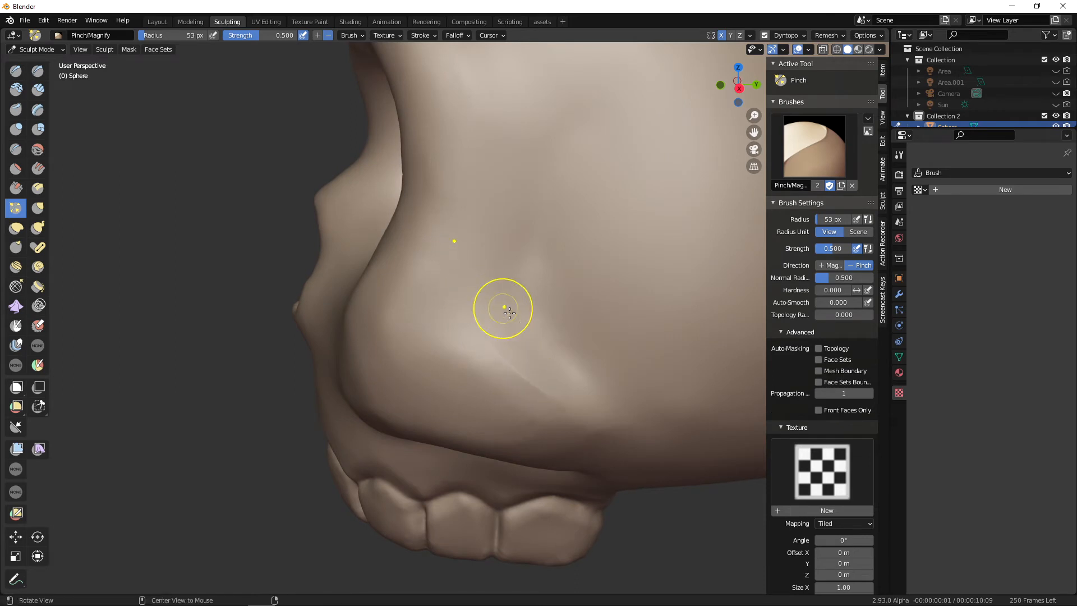
Sharpen the lower edge of the cheekbone with Pinch at 73 px radius.
{"action": "mouse_move", "coordinate": [503, 308]}
{"action": "middle_mouse_down"}
{"action": "mouse_move", "coordinate": [561, 323]}
{"action": "mouse_move", "coordinate": [532, 301]}
{"action": "mouse_move", "coordinate": [603, 315]}
{"action": "mouse_move", "coordinate": [606, 351]}
{"action": "mouse_move", "coordinate": [572, 307]}
{"action": "middle_mouse_up"}
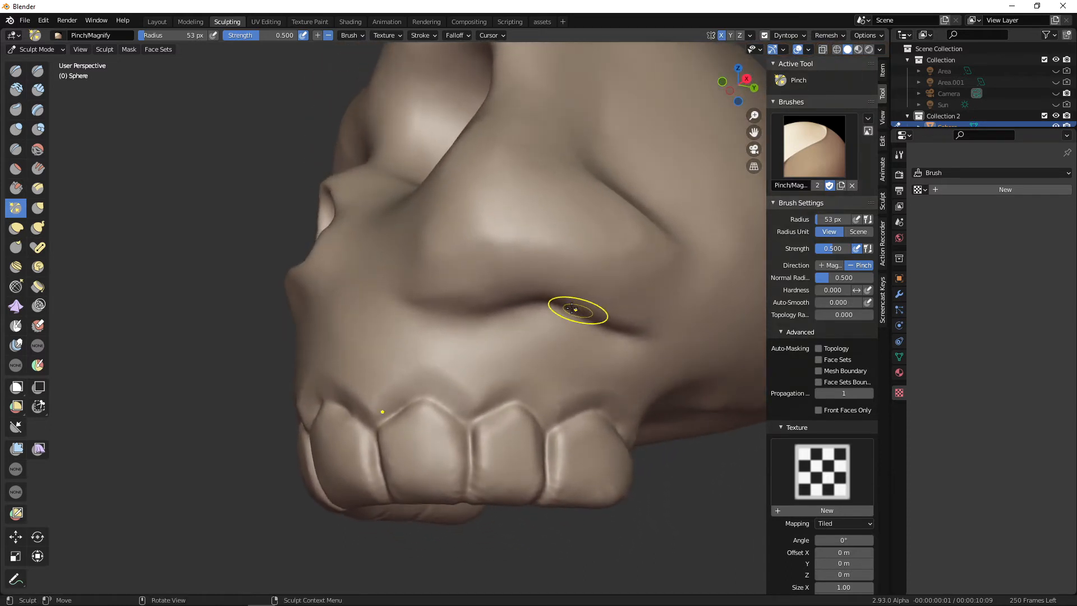
{"action": "key", "text": "f"}
{"action": "left_click", "coordinate": [577, 292]}
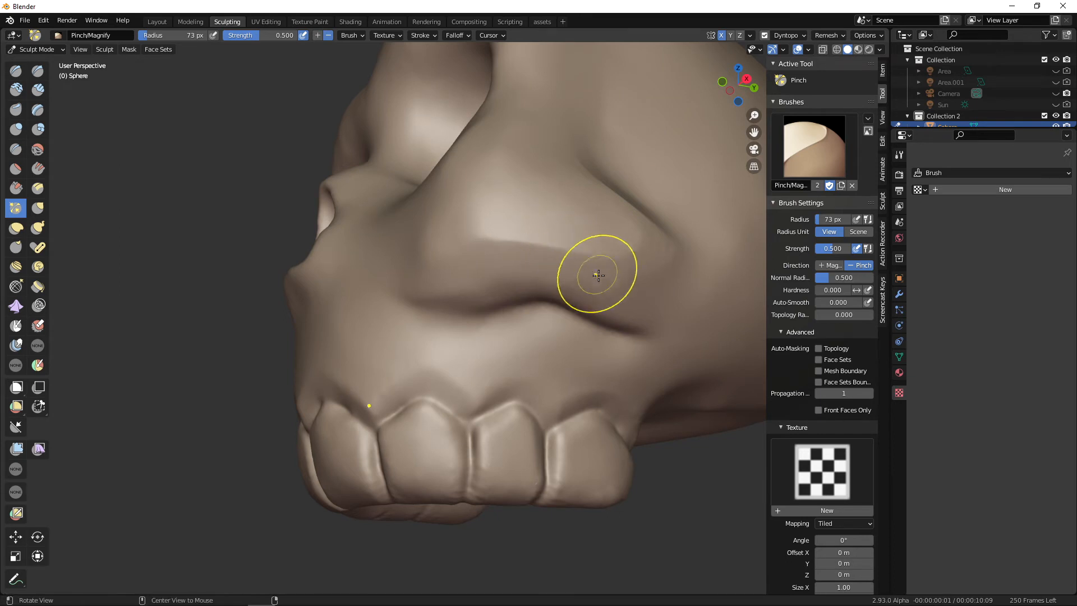
{"action": "middle_click_drag", "start_coordinate": [598, 275], "coordinate": [556, 282]}
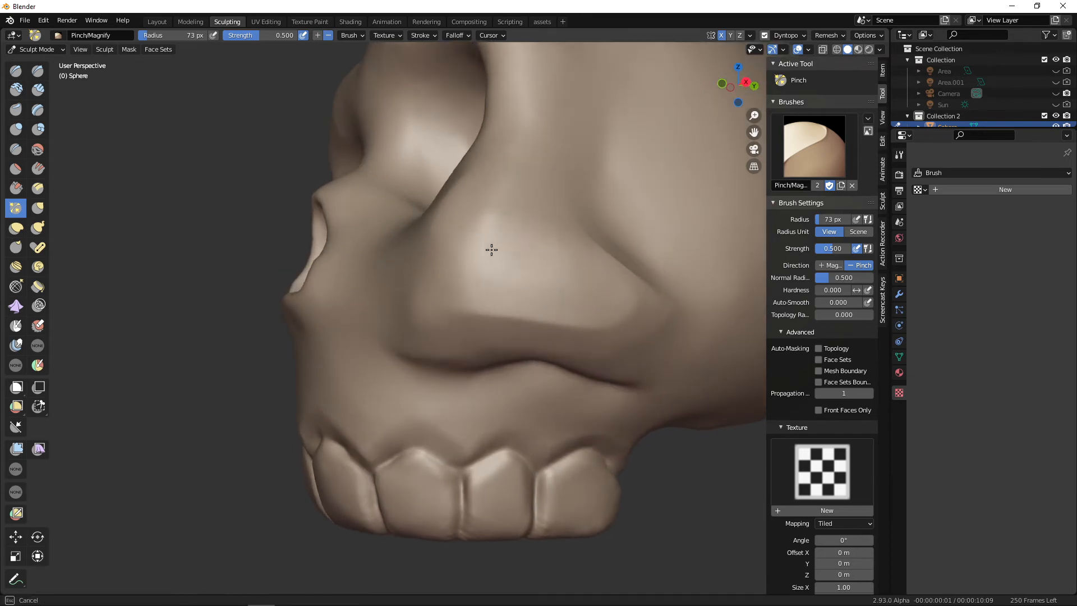
{"action": "mouse_move", "coordinate": [492, 249]}
{"action": "middle_mouse_down"}
{"action": "mouse_move", "coordinate": [560, 291]}
{"action": "mouse_move", "coordinate": [521, 297]}
{"action": "mouse_move", "coordinate": [542, 281]}
{"action": "mouse_move", "coordinate": [567, 285]}
{"action": "mouse_move", "coordinate": [561, 269]}
{"action": "mouse_move", "coordinate": [516, 258]}
{"action": "mouse_move", "coordinate": [609, 336]}
{"action": "middle_mouse_up"}
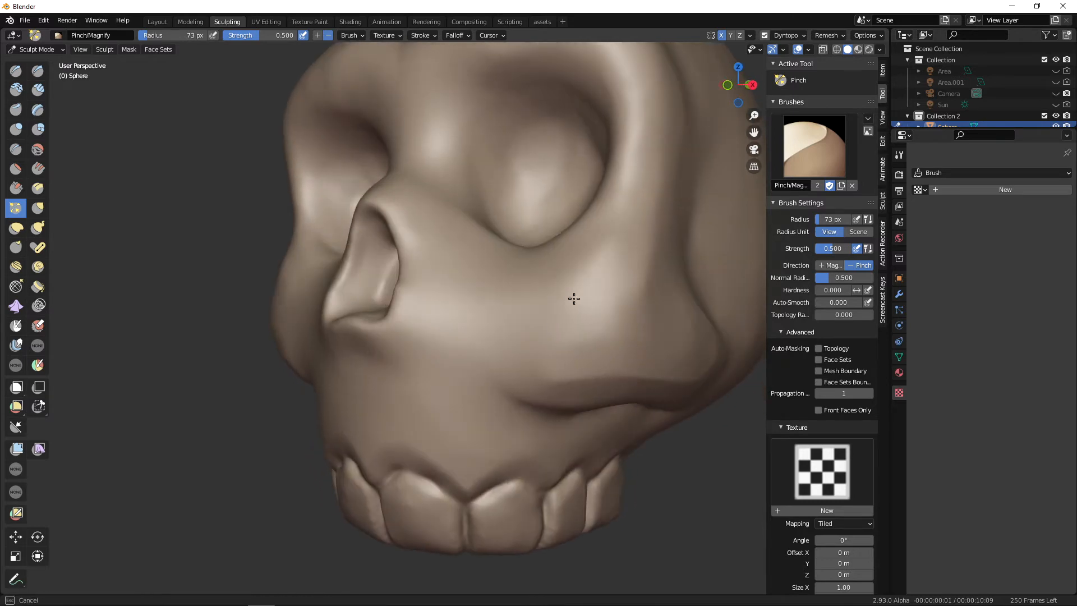
{"action": "mouse_move", "coordinate": [615, 257]}
{"action": "middle_mouse_down"}
{"action": "mouse_move", "coordinate": [645, 351]}
{"action": "mouse_move", "coordinate": [631, 335]}
{"action": "middle_mouse_up"}
Tighten the sides and lower corners of the nasal opening's rim with Pinch at 73 px radius.
{"action": "left_click_drag", "start_coordinate": [553, 335], "coordinate": [494, 270]}
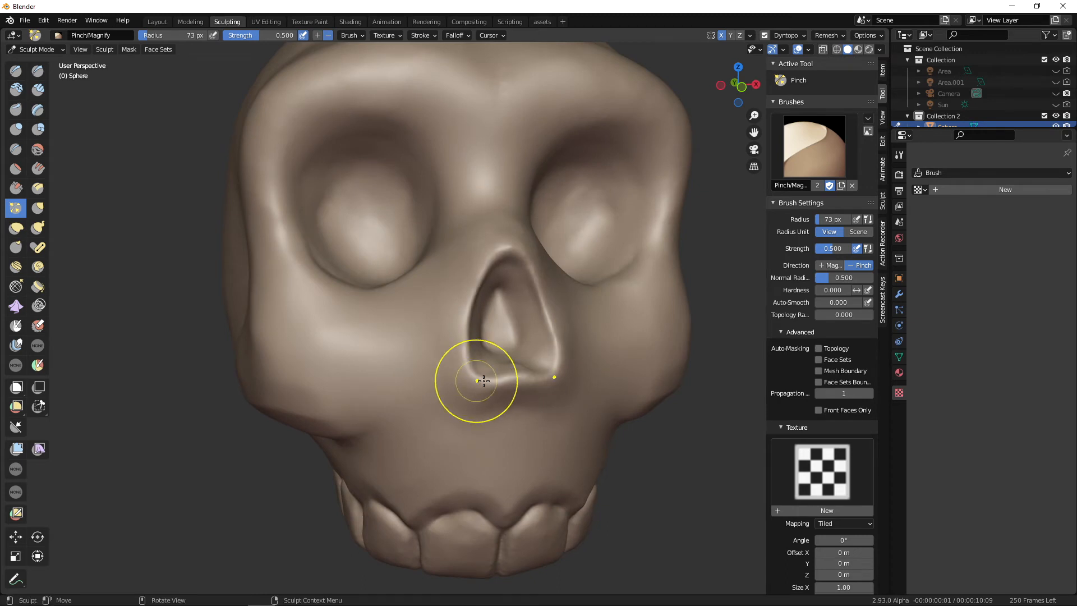
{"action": "middle_click_drag", "start_coordinate": [484, 381], "coordinate": [462, 388]}
{"action": "left_click_drag", "start_coordinate": [458, 394], "coordinate": [454, 268]}
{"action": "middle_click_drag", "start_coordinate": [434, 282], "coordinate": [464, 345]}
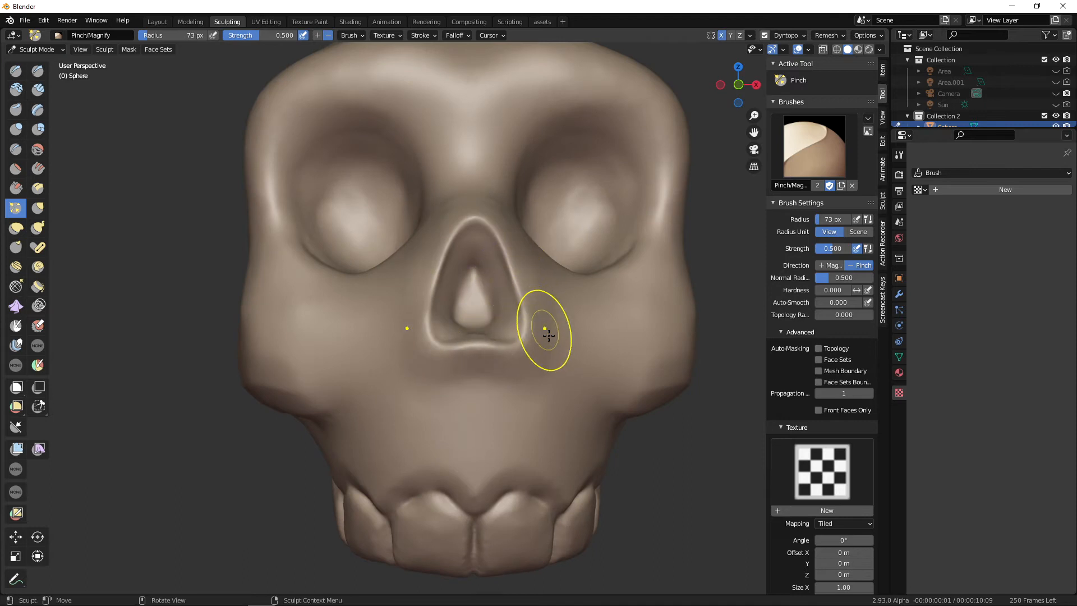
{"action": "left_click_drag", "start_coordinate": [549, 335], "coordinate": [532, 338]}
{"action": "mouse_move", "coordinate": [509, 263]}
{"action": "middle_mouse_down"}
{"action": "mouse_move", "coordinate": [533, 367]}
{"action": "mouse_move", "coordinate": [511, 316]}
{"action": "middle_mouse_up"}
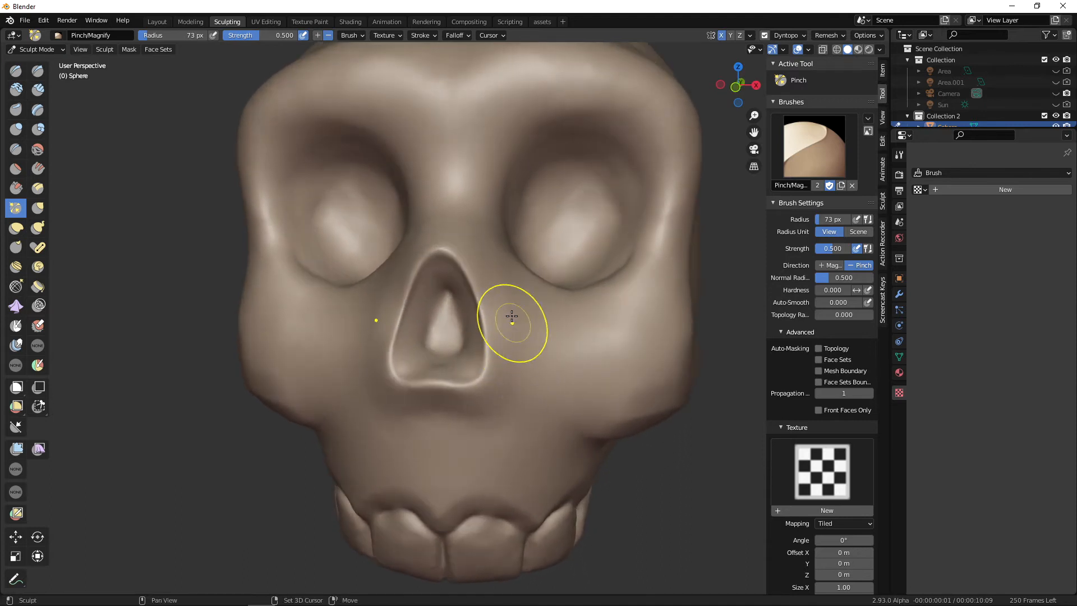
Sharpen the gum line along the upper edges of the front teeth with Pinch at 63 px radius.
{"action": "scroll", "coordinate": [516, 405], "scroll_direction": "up", "scroll_amount": 5}
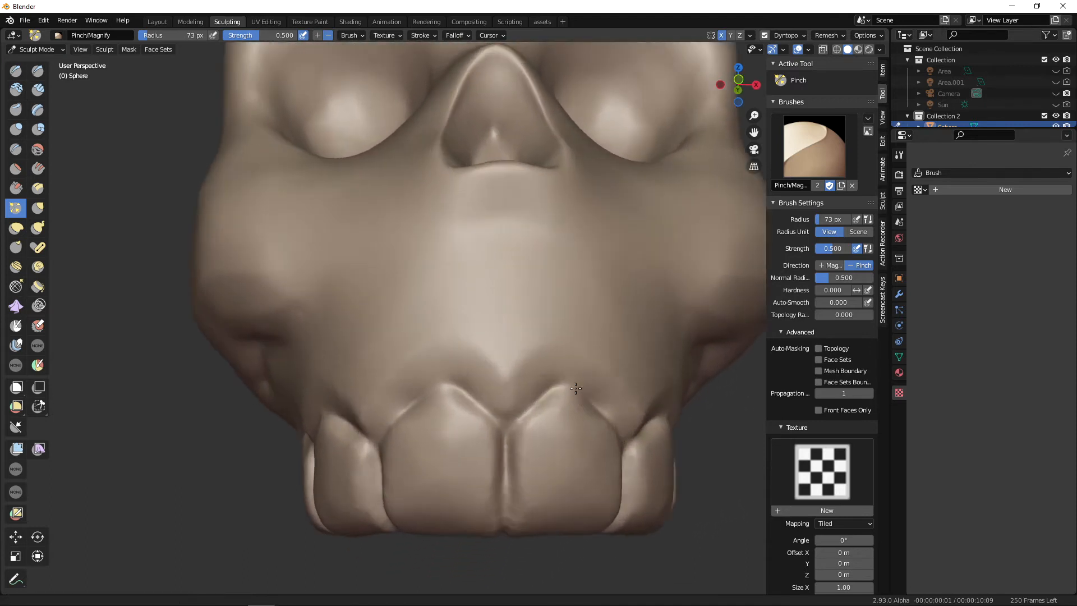
{"action": "key", "text": "f"}
{"action": "left_click", "coordinate": [548, 416]}
{"action": "mouse_move", "coordinate": [548, 415]}
{"action": "middle_mouse_down"}
{"action": "mouse_move", "coordinate": [535, 413]}
{"action": "mouse_move", "coordinate": [492, 333]}
{"action": "middle_mouse_up"}
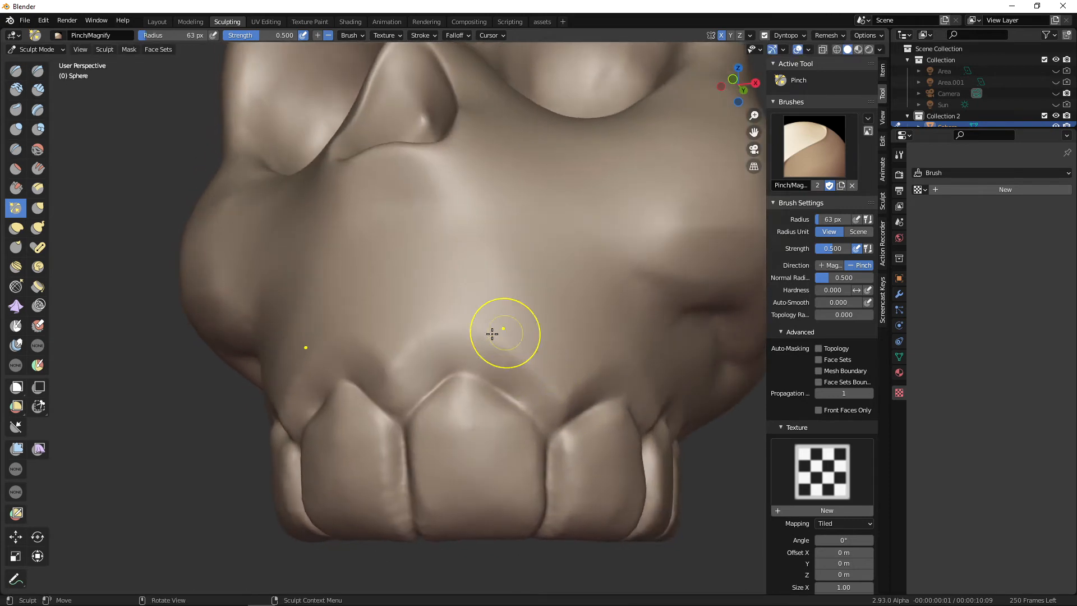
{"action": "mouse_move", "coordinate": [481, 371]}
{"action": "middle_mouse_down"}
{"action": "mouse_move", "coordinate": [564, 433]}
{"action": "mouse_move", "coordinate": [471, 328]}
{"action": "middle_mouse_up"}
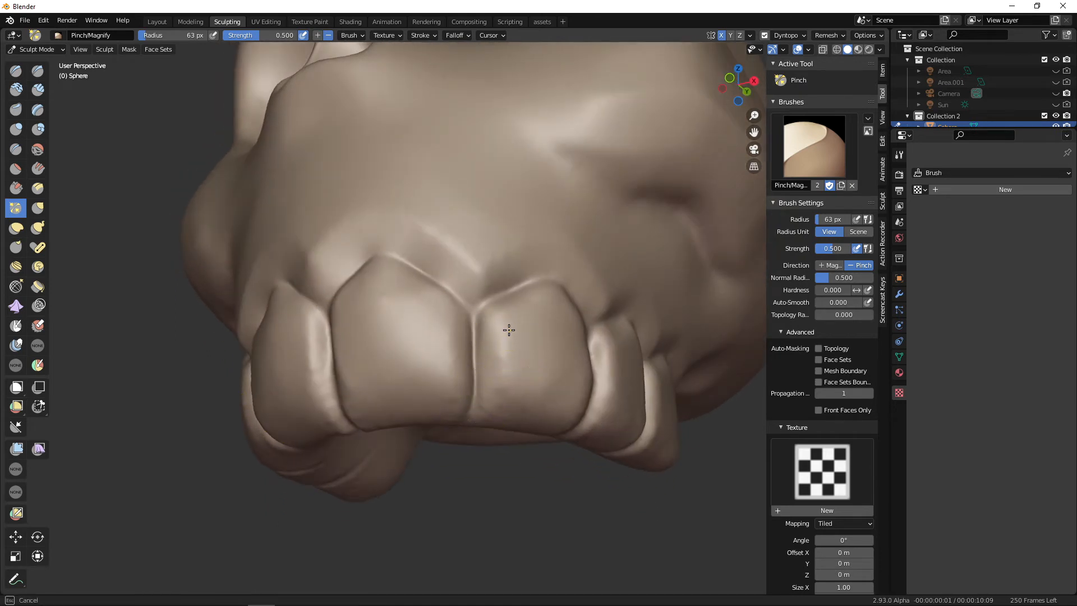
Sharpen the gum line and the gaps between the side teeth with Pinch at 56 px radius.
{"action": "mouse_move", "coordinate": [447, 334]}
{"action": "middle_mouse_down"}
{"action": "mouse_move", "coordinate": [493, 372]}
{"action": "mouse_move", "coordinate": [562, 375]}
{"action": "mouse_move", "coordinate": [513, 325]}
{"action": "mouse_move", "coordinate": [526, 380]}
{"action": "mouse_move", "coordinate": [565, 373]}
{"action": "mouse_move", "coordinate": [542, 337]}
{"action": "mouse_move", "coordinate": [564, 377]}
{"action": "mouse_move", "coordinate": [497, 372]}
{"action": "mouse_move", "coordinate": [536, 367]}
{"action": "mouse_move", "coordinate": [531, 358]}
{"action": "mouse_move", "coordinate": [553, 382]}
{"action": "mouse_move", "coordinate": [533, 368]}
{"action": "mouse_move", "coordinate": [533, 396]}
{"action": "mouse_move", "coordinate": [524, 395]}
{"action": "middle_mouse_up"}
{"action": "key", "text": "bracketleft"}
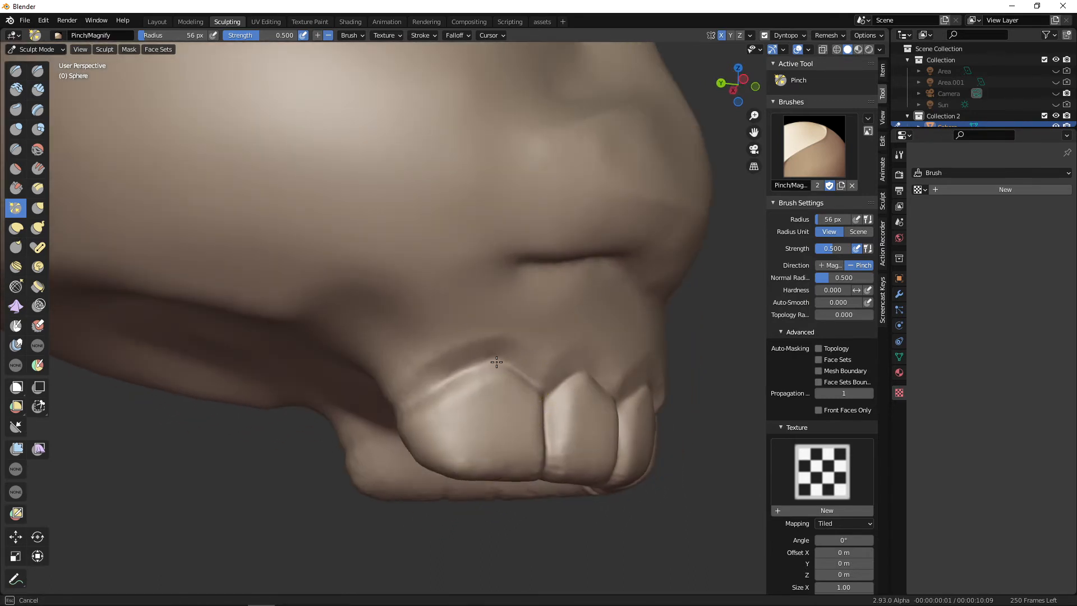
{"action": "mouse_move", "coordinate": [410, 403]}
{"action": "middle_mouse_down"}
{"action": "mouse_move", "coordinate": [449, 375]}
{"action": "mouse_move", "coordinate": [473, 332]}
{"action": "mouse_move", "coordinate": [457, 363]}
{"action": "mouse_move", "coordinate": [480, 389]}
{"action": "mouse_move", "coordinate": [555, 392]}
{"action": "mouse_move", "coordinate": [481, 392]}
{"action": "middle_mouse_up"}
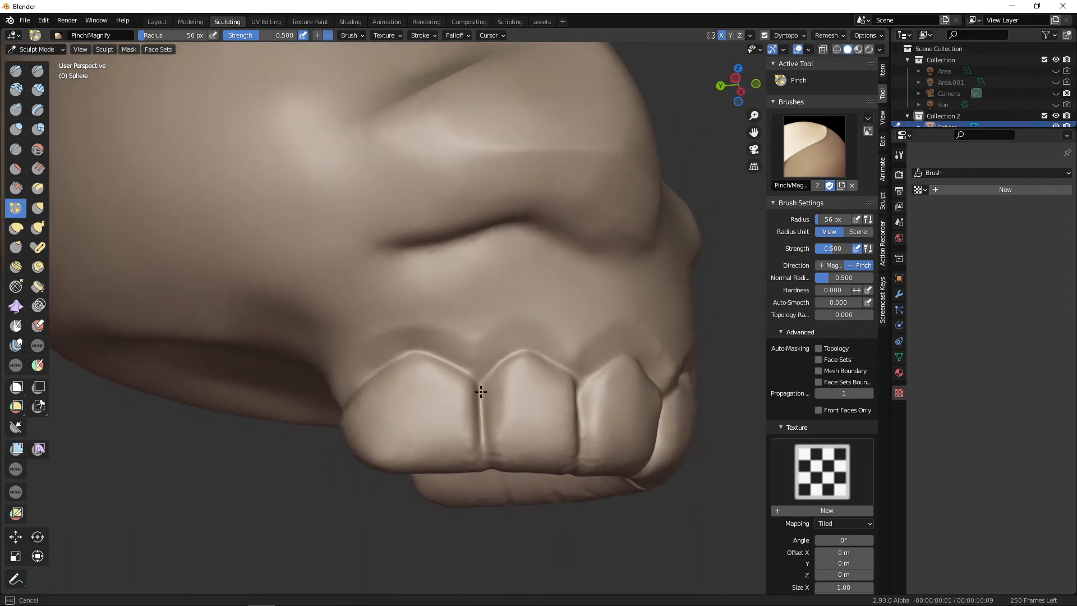
{"action": "mouse_move", "coordinate": [534, 446]}
{"action": "middle_mouse_down"}
{"action": "mouse_move", "coordinate": [543, 426]}
{"action": "mouse_move", "coordinate": [529, 437]}
{"action": "mouse_move", "coordinate": [508, 426]}
{"action": "mouse_move", "coordinate": [505, 396]}
{"action": "mouse_move", "coordinate": [517, 412]}
{"action": "mouse_move", "coordinate": [570, 398]}
{"action": "mouse_move", "coordinate": [555, 412]}
{"action": "middle_mouse_up"}
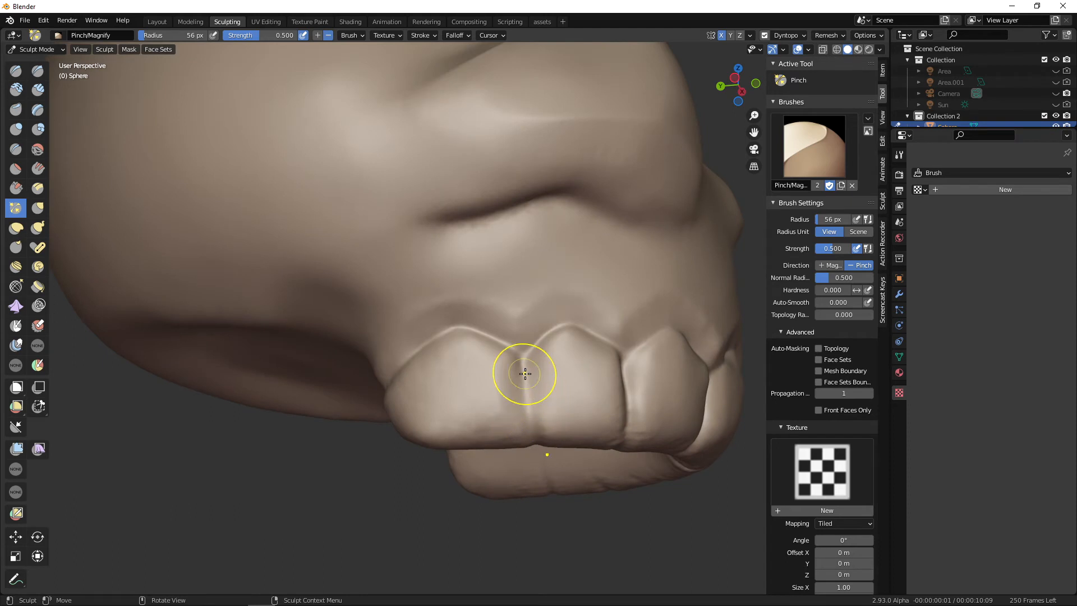
{"action": "middle_click_drag", "start_coordinate": [561, 428], "coordinate": [628, 429]}
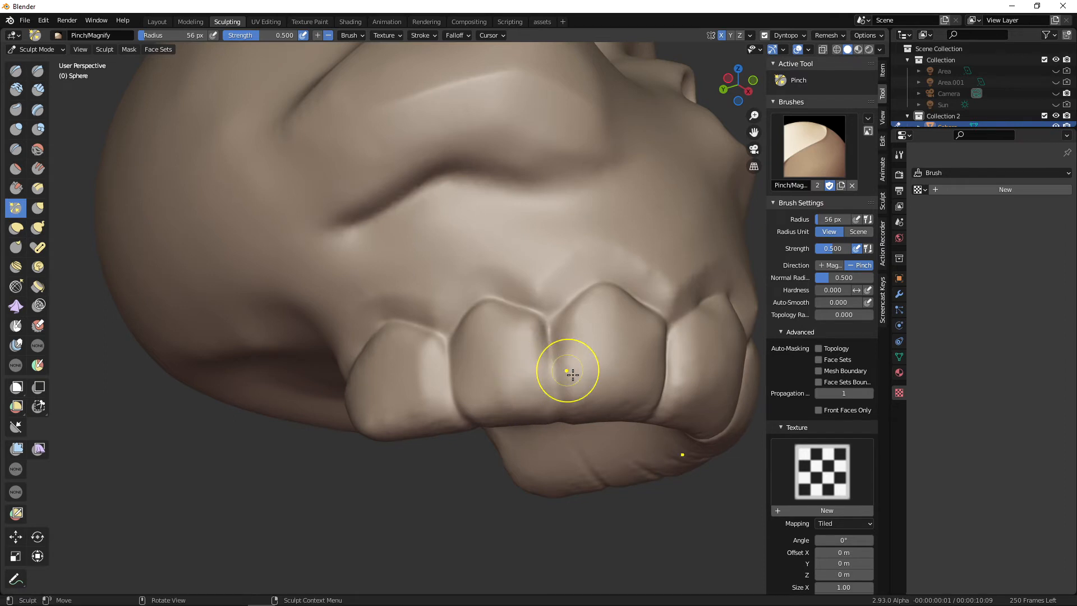
Pinch the raised gum ridge above the two front teeth at 63 px radius.
{"action": "middle_click_drag", "start_coordinate": [573, 375], "coordinate": [587, 351], "text": "shift"}
{"action": "mouse_move", "coordinate": [595, 334]}
{"action": "left_mouse_down", "text": "alt+shift"}
{"action": "mouse_move", "coordinate": [594, 359]}
{"action": "mouse_move", "coordinate": [606, 338]}
{"action": "mouse_move", "coordinate": [588, 333]}
{"action": "left_mouse_up", "text": "alt+shift"}
{"action": "key", "text": "f"}
{"action": "left_click", "coordinate": [590, 339]}
{"action": "middle_click_drag", "start_coordinate": [587, 334], "coordinate": [457, 300]}
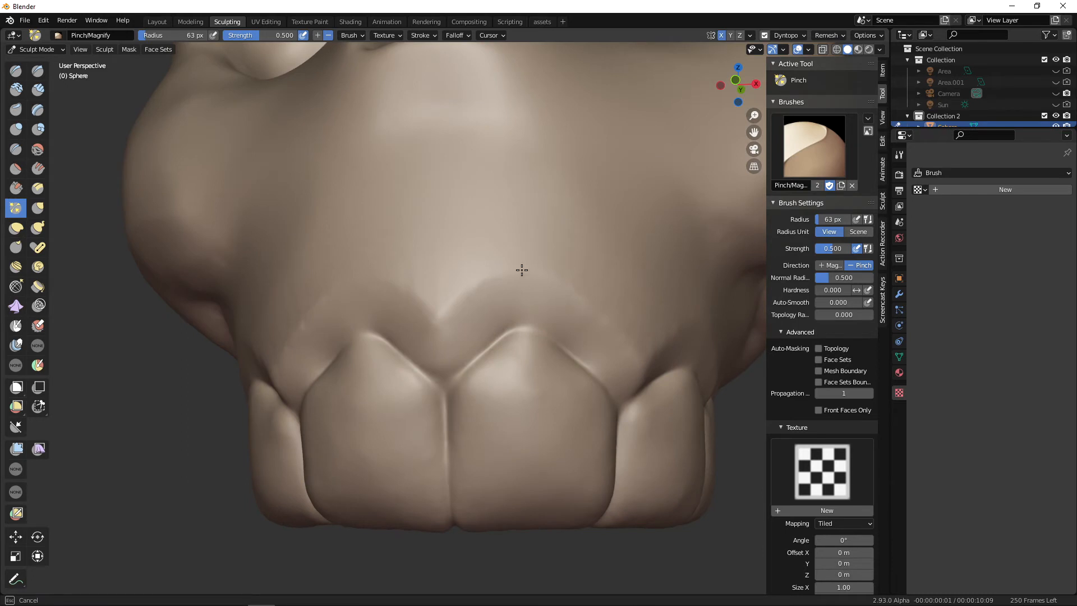
{"action": "middle_click_drag", "start_coordinate": [521, 270], "coordinate": [521, 269]}
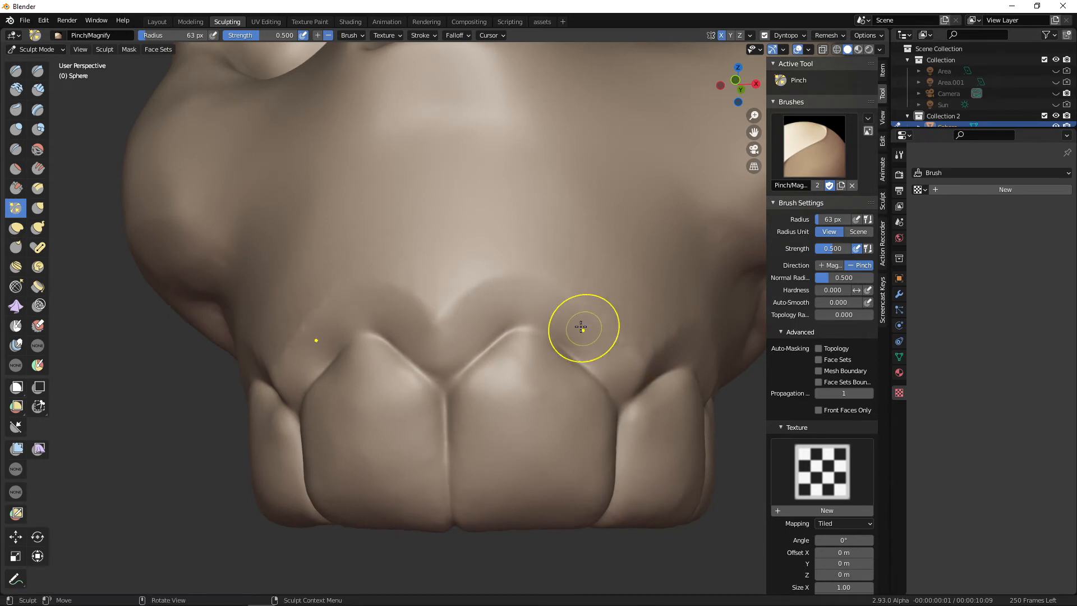
Sharpen the arched gum ridge from the front teeth toward the side teeth with Pinch at 63 px radius.
{"action": "middle_click_drag", "start_coordinate": [522, 281], "coordinate": [519, 334]}
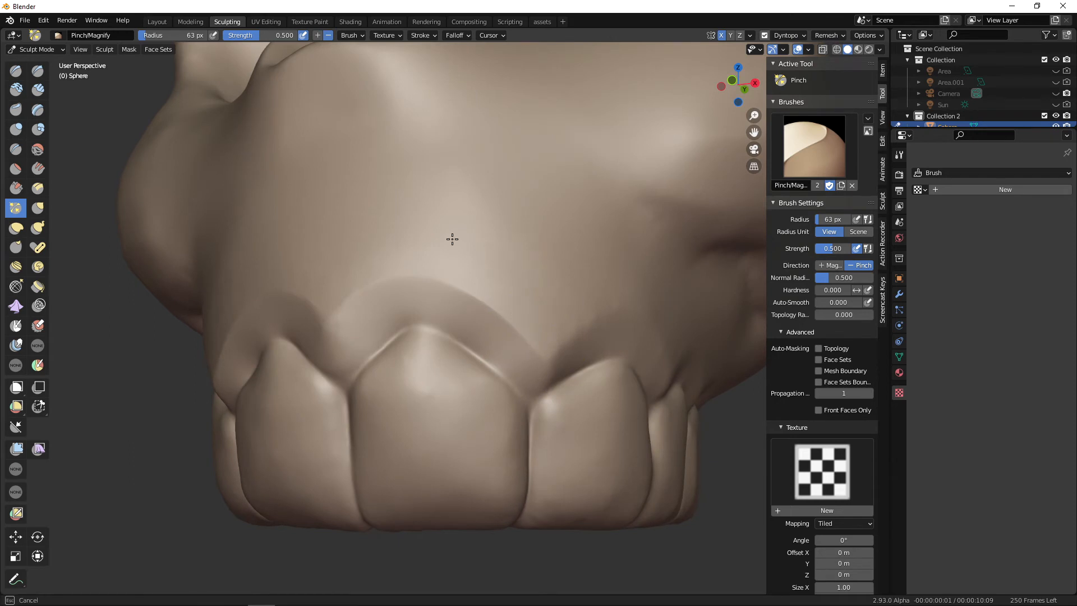
{"action": "middle_click_drag", "start_coordinate": [338, 263], "coordinate": [472, 290]}
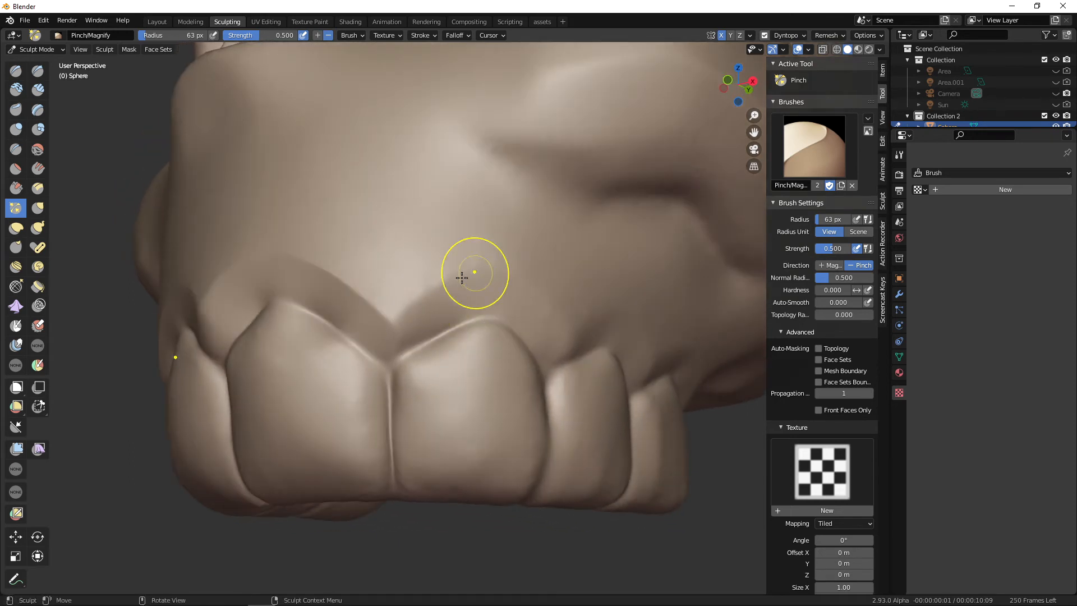
{"action": "mouse_move", "coordinate": [462, 277]}
{"action": "middle_mouse_down"}
{"action": "mouse_move", "coordinate": [539, 338]}
{"action": "mouse_move", "coordinate": [533, 331]}
{"action": "middle_mouse_up"}
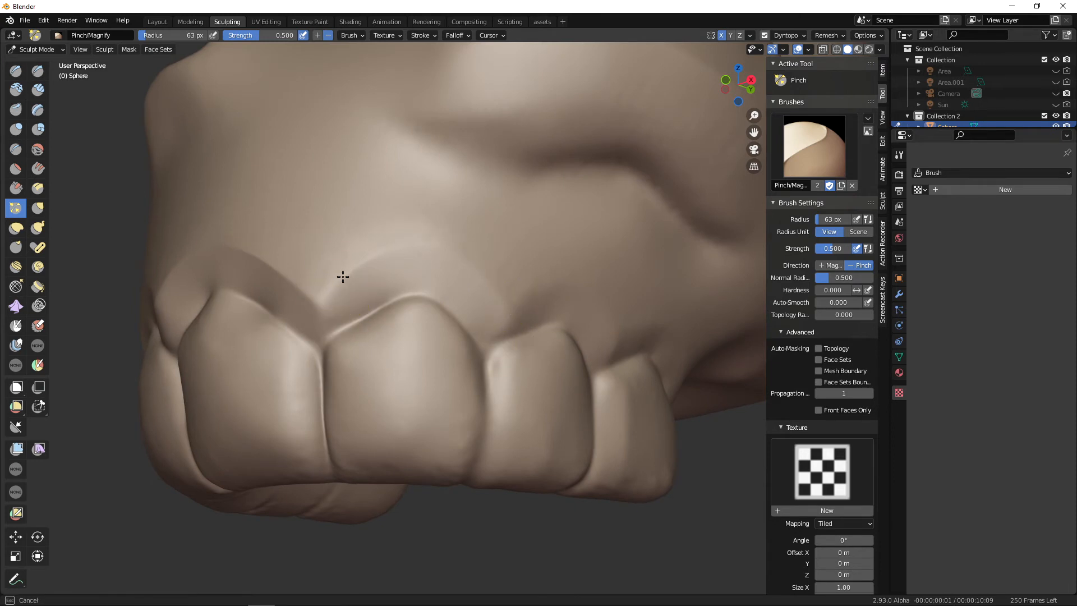
{"action": "middle_click_drag", "start_coordinate": [527, 321], "coordinate": [518, 329]}
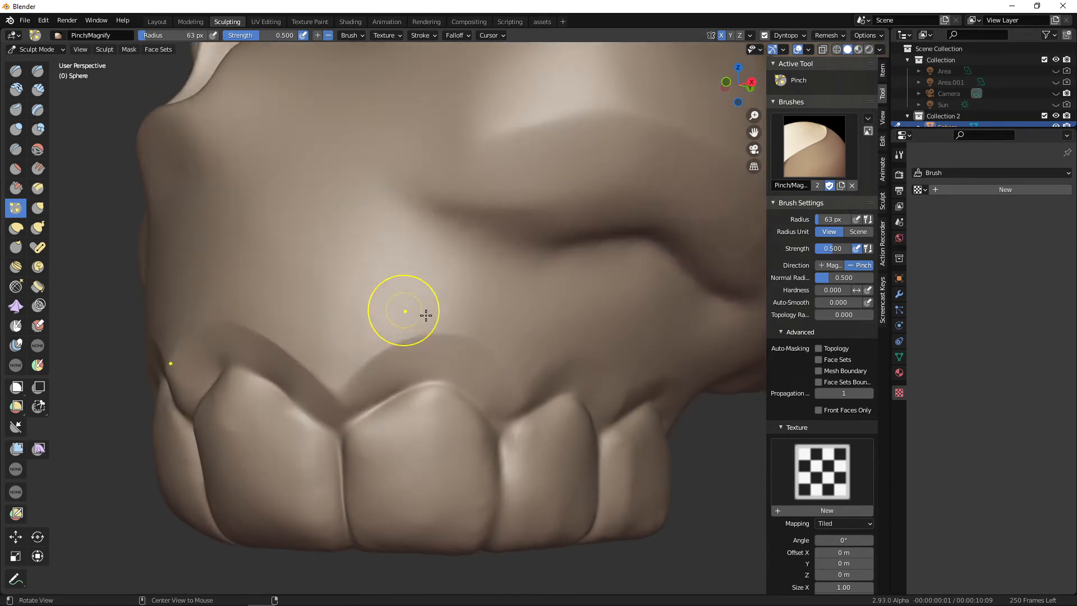
Sharpen the lower edge of the cheekbone along its full curve with Pinch at 63 px radius.
{"action": "mouse_move", "coordinate": [530, 336]}
{"action": "left_mouse_down", "text": "alt"}
{"action": "mouse_move", "coordinate": [471, 344]}
{"action": "mouse_move", "coordinate": [530, 365]}
{"action": "mouse_move", "coordinate": [469, 329]}
{"action": "left_mouse_up", "text": "alt"}
{"action": "left_click_drag", "start_coordinate": [366, 312], "coordinate": [409, 287]}
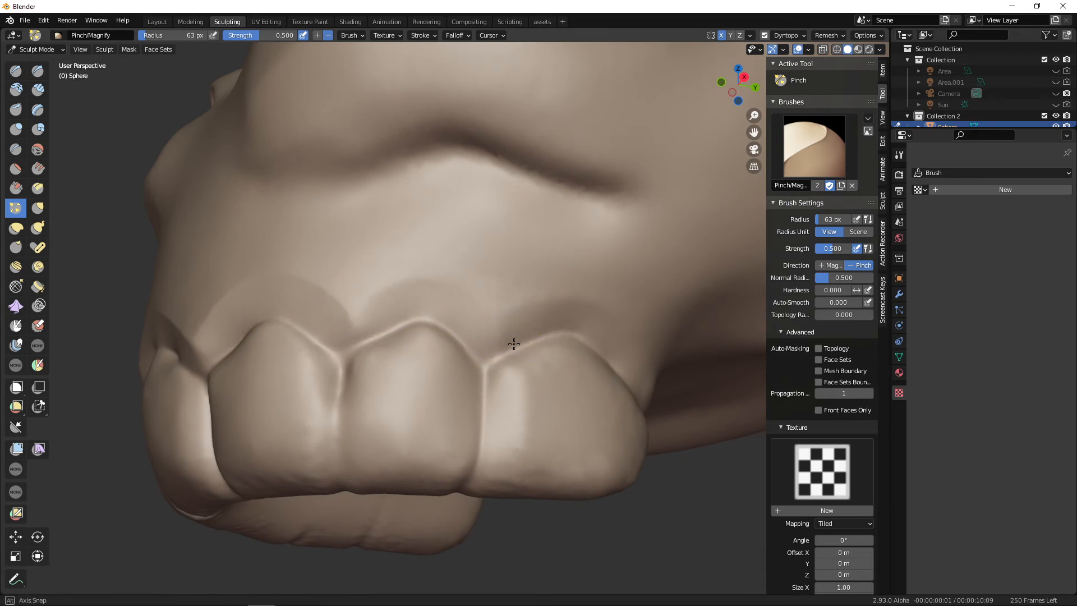
{"action": "left_click_drag", "start_coordinate": [514, 343], "coordinate": [466, 354], "text": "alt"}
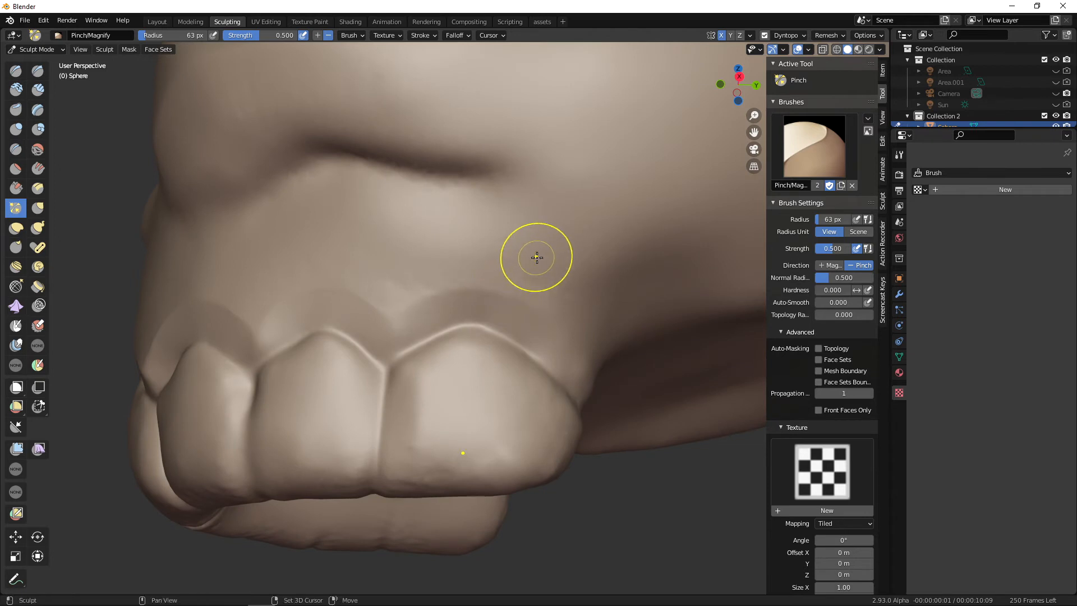
{"action": "left_click_drag", "start_coordinate": [320, 257], "coordinate": [458, 267], "text": "alt"}
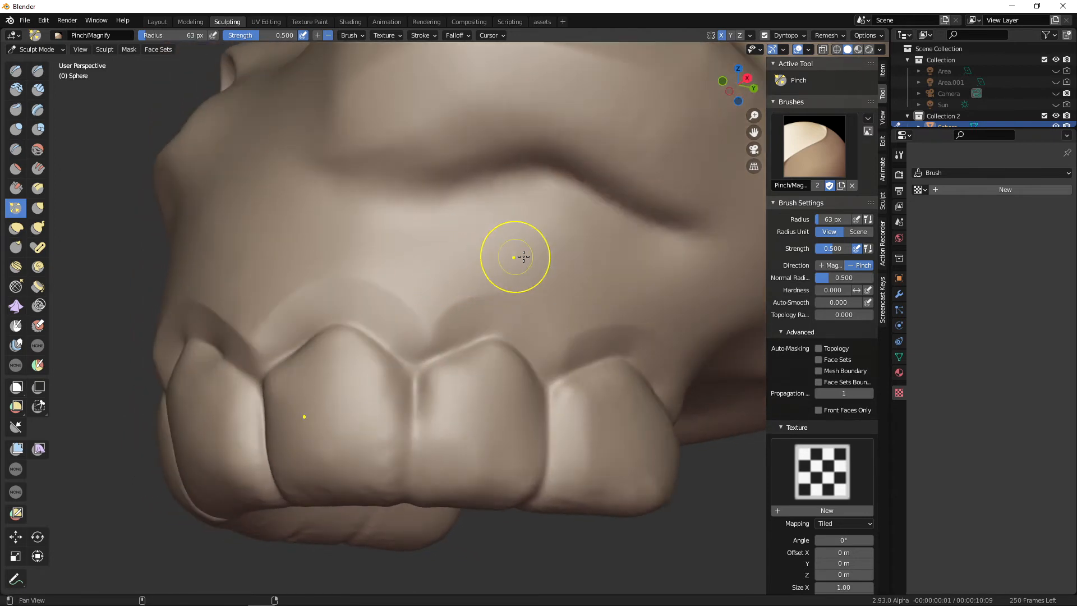
{"action": "mouse_move", "coordinate": [523, 257]}
{"action": "left_mouse_down", "text": "alt"}
{"action": "mouse_move", "coordinate": [534, 317]}
{"action": "mouse_move", "coordinate": [452, 260]}
{"action": "left_mouse_up", "text": "alt"}
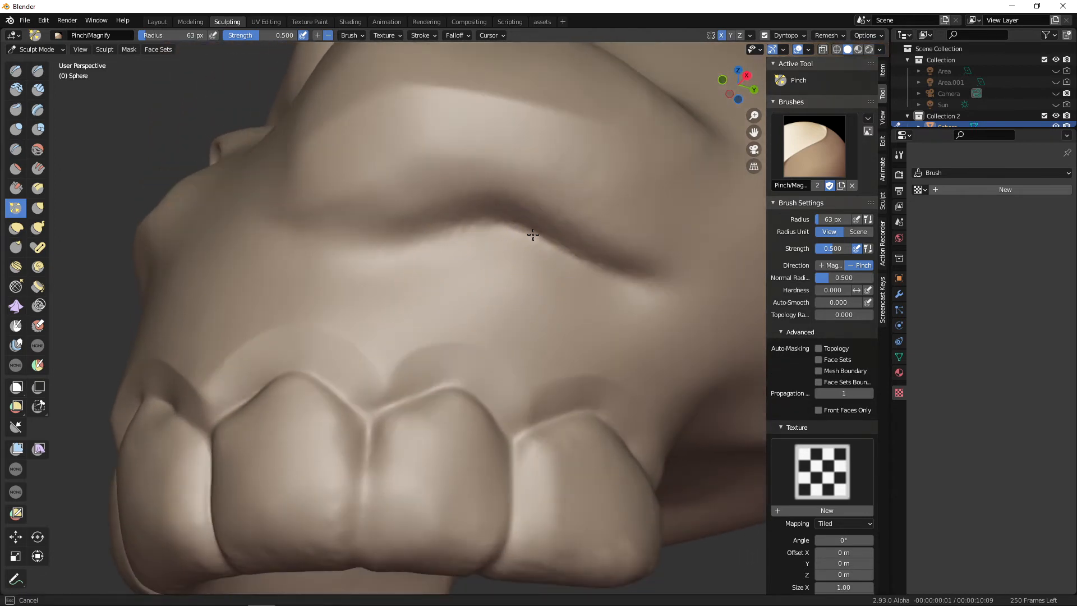
{"action": "mouse_move", "coordinate": [553, 284]}
{"action": "left_mouse_down", "text": "alt"}
{"action": "mouse_move", "coordinate": [557, 258]}
{"action": "mouse_move", "coordinate": [567, 303]}
{"action": "mouse_move", "coordinate": [537, 287]}
{"action": "left_mouse_up", "text": "alt"}
{"action": "mouse_move", "coordinate": [404, 235]}
{"action": "left_mouse_down"}
{"action": "mouse_move", "coordinate": [505, 228]}
{"action": "mouse_move", "coordinate": [661, 252]}
{"action": "mouse_move", "coordinate": [557, 248]}
{"action": "left_mouse_up"}
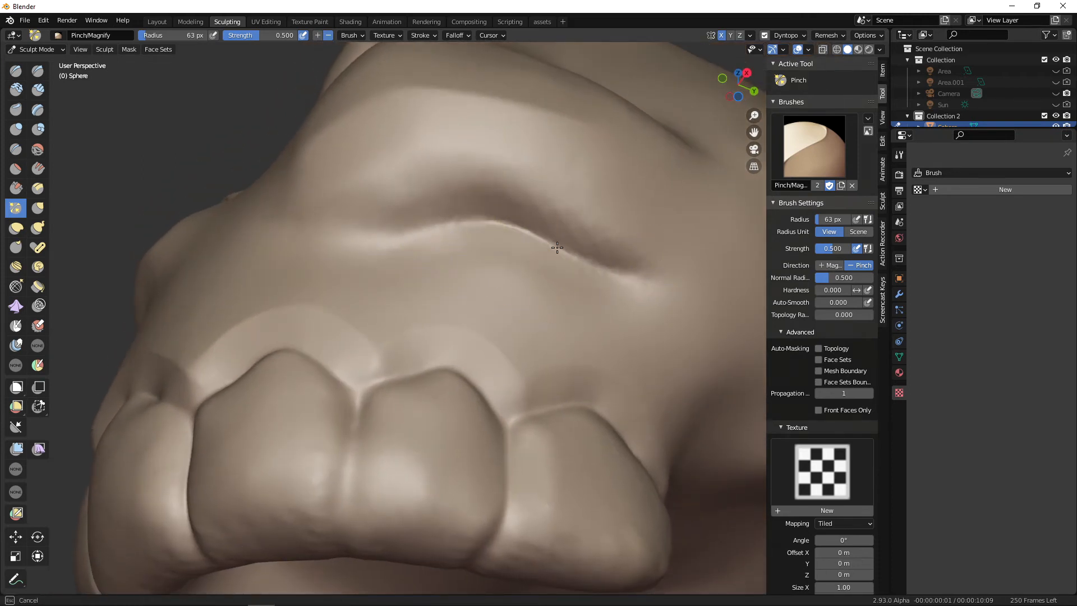
{"action": "mouse_move", "coordinate": [656, 273]}
{"action": "left_mouse_down"}
{"action": "mouse_move", "coordinate": [488, 221]}
{"action": "mouse_move", "coordinate": [439, 230]}
{"action": "left_mouse_up"}
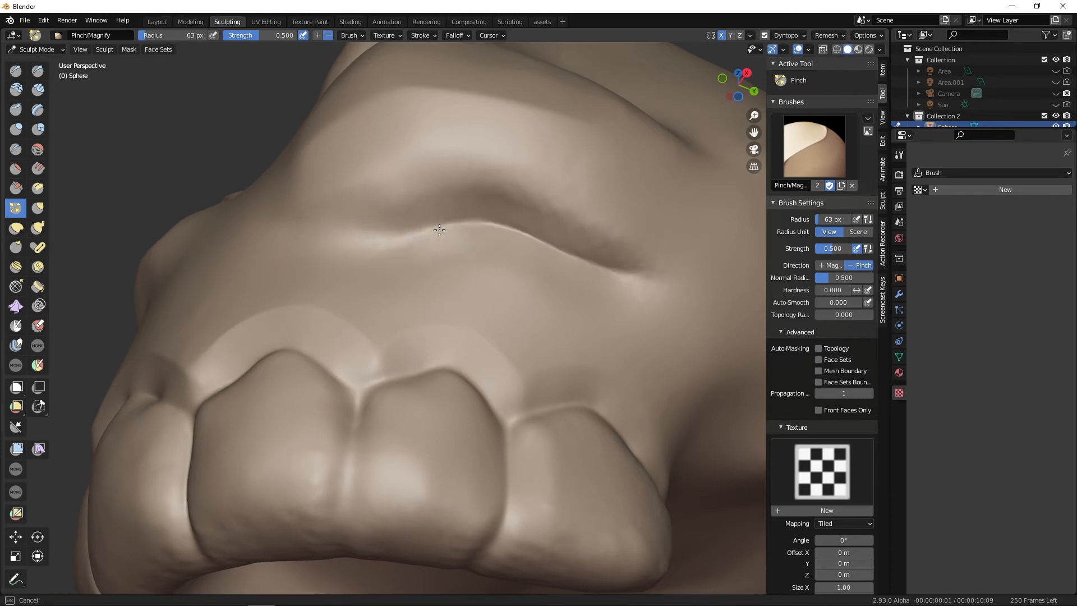
{"action": "mouse_move", "coordinate": [326, 226]}
{"action": "left_mouse_down"}
{"action": "mouse_move", "coordinate": [449, 217]}
{"action": "mouse_move", "coordinate": [567, 233]}
{"action": "mouse_move", "coordinate": [464, 182]}
{"action": "left_mouse_up"}
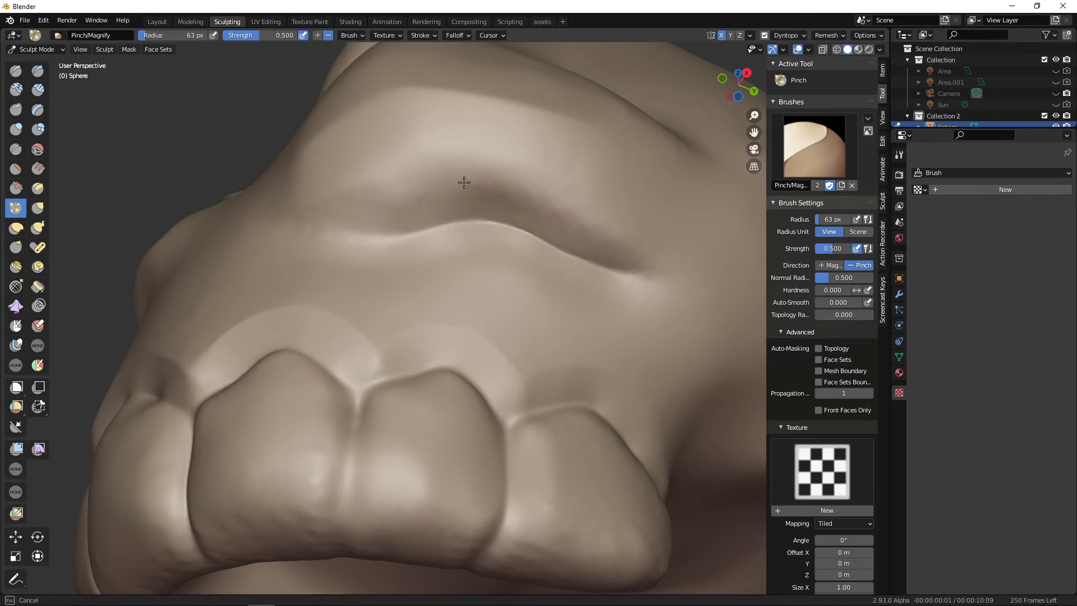
Refine the front and rear ends of the crease under the cheekbone with Pinch at 63 px radius.
{"action": "middle_click_drag", "start_coordinate": [581, 221], "coordinate": [570, 250]}
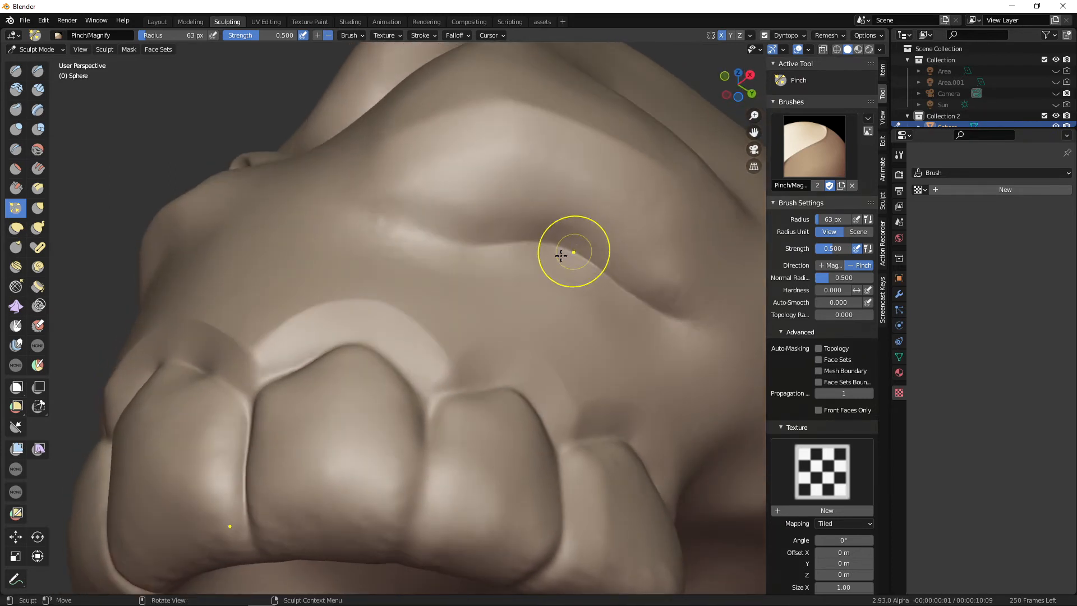
{"action": "middle_click_drag", "start_coordinate": [467, 275], "coordinate": [484, 310]}
{"action": "left_click_drag", "start_coordinate": [418, 278], "coordinate": [416, 278]}
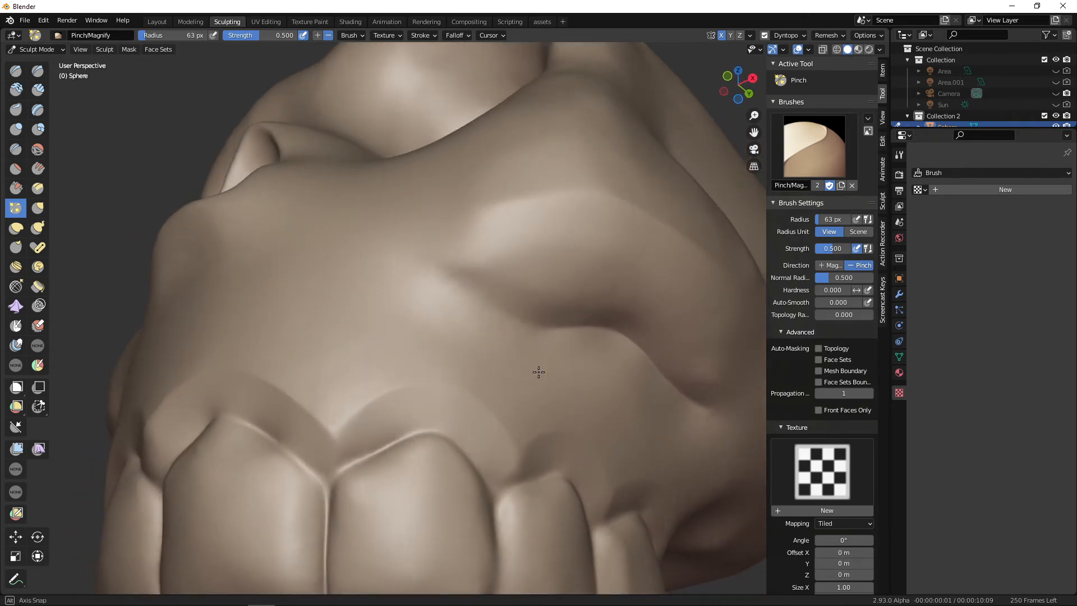
{"action": "mouse_move", "coordinate": [539, 372]}
{"action": "middle_mouse_down"}
{"action": "mouse_move", "coordinate": [496, 353]}
{"action": "mouse_move", "coordinate": [505, 314]}
{"action": "middle_mouse_up"}
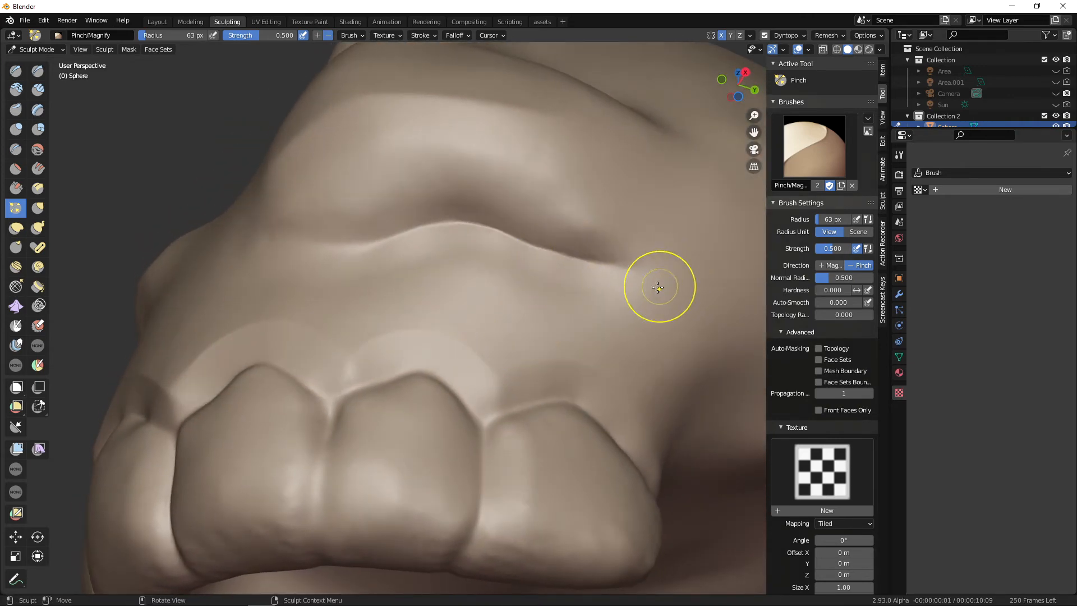
{"action": "left_click_drag", "start_coordinate": [657, 287], "coordinate": [600, 235]}
{"action": "left_click_drag", "start_coordinate": [533, 183], "coordinate": [530, 184]}
{"action": "middle_click_drag", "start_coordinate": [583, 243], "coordinate": [590, 231]}
{"action": "left_click_drag", "start_coordinate": [654, 266], "coordinate": [619, 260]}
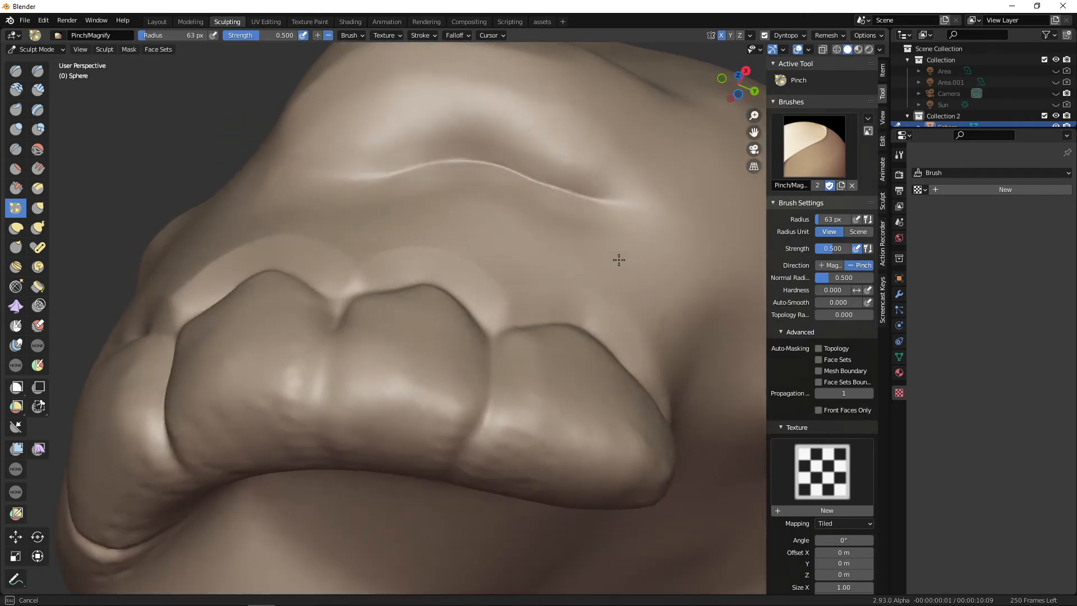
Reduce the Pinch radius to 49 px and refine the creases around the side of the cheekbone.
{"action": "middle_click_drag", "start_coordinate": [583, 325], "coordinate": [647, 394]}
{"action": "scroll", "coordinate": [647, 395], "scroll_direction": "down", "scroll_amount": 3}
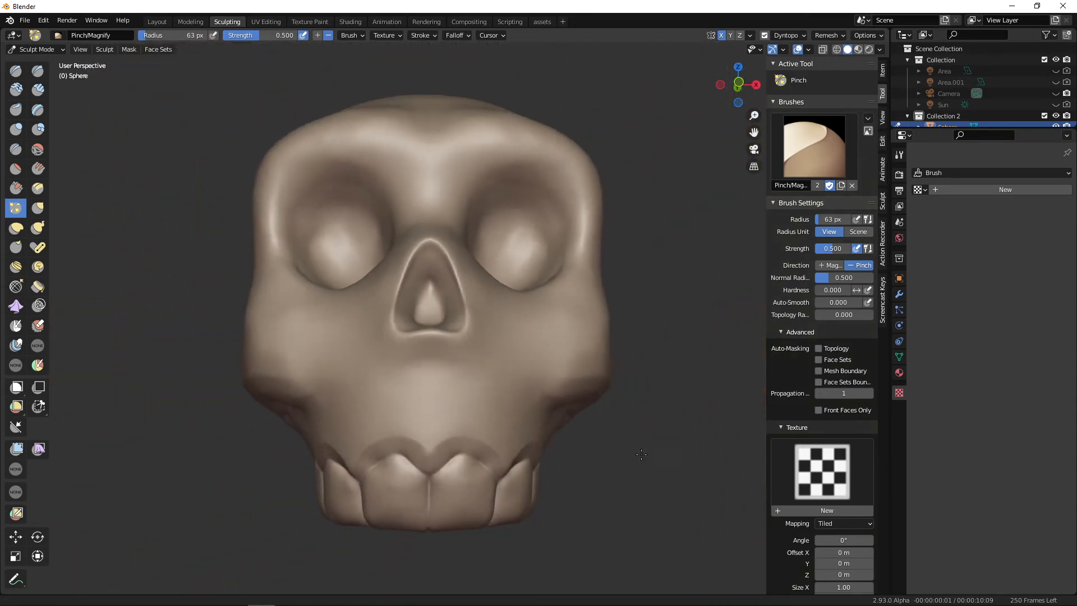
{"action": "middle_click_drag", "start_coordinate": [625, 448], "coordinate": [595, 386]}
{"action": "scroll", "coordinate": [534, 435], "scroll_direction": "up", "scroll_amount": 1}
{"action": "scroll", "coordinate": [595, 387], "scroll_direction": "up", "scroll_amount": 1}
{"action": "left_click_drag", "start_coordinate": [491, 341], "coordinate": [488, 340]}
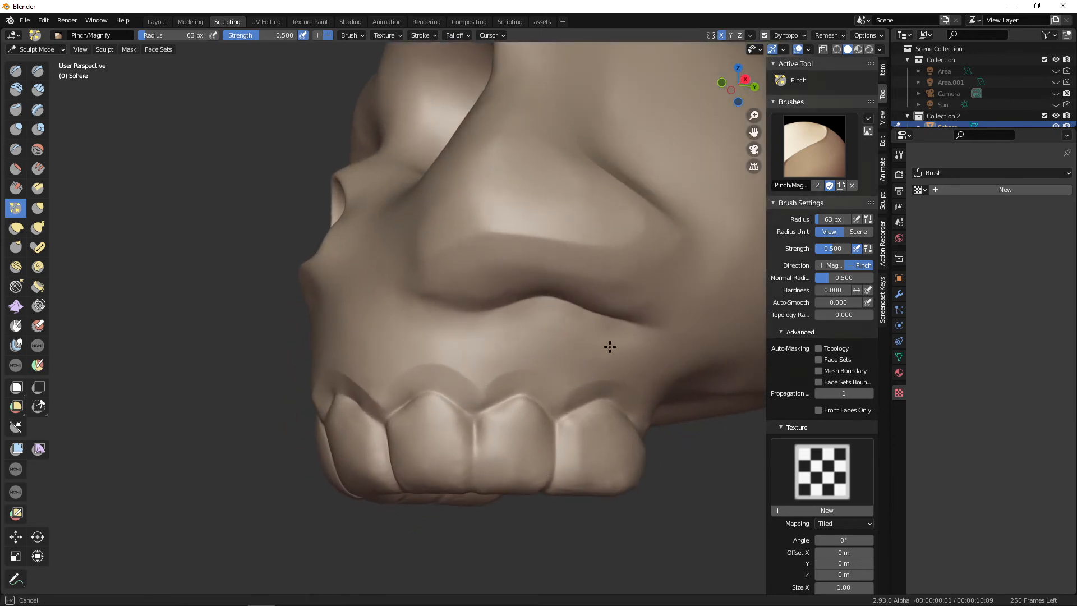
{"action": "key", "text": "f"}
{"action": "mouse_move", "coordinate": [517, 336]}
{"action": "middle_mouse_down"}
{"action": "mouse_move", "coordinate": [583, 392]}
{"action": "mouse_move", "coordinate": [526, 326]}
{"action": "middle_mouse_up"}
{"action": "left_click", "coordinate": [508, 349]}
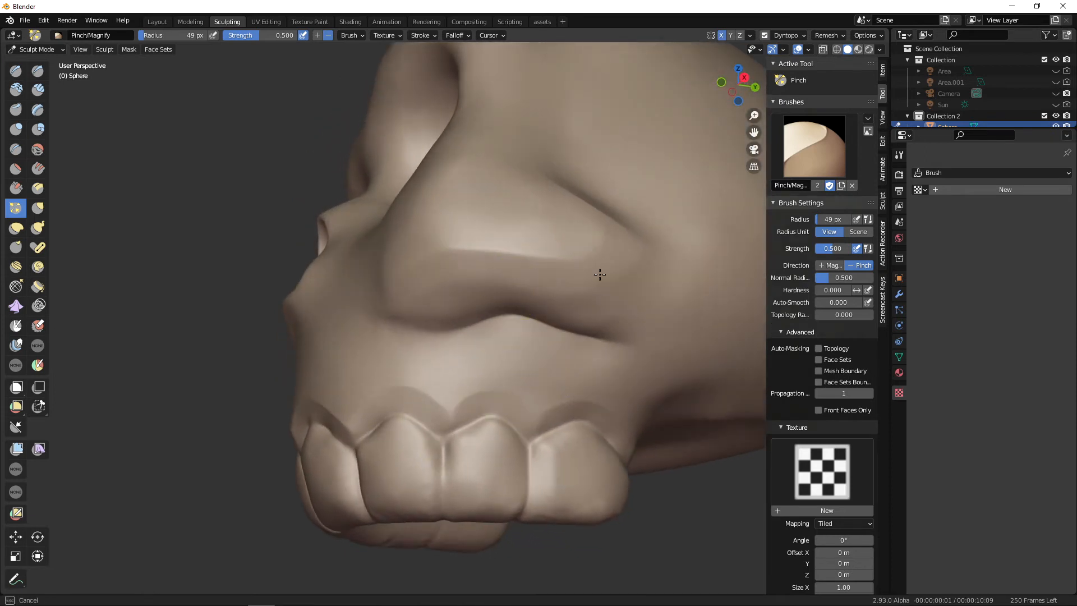
{"action": "middle_click_drag", "start_coordinate": [600, 275], "coordinate": [599, 330]}
{"action": "mouse_move", "coordinate": [566, 339]}
{"action": "left_mouse_down", "text": "alt"}
{"action": "mouse_move", "coordinate": [625, 342]}
{"action": "mouse_move", "coordinate": [621, 367]}
{"action": "mouse_move", "coordinate": [658, 380]}
{"action": "mouse_move", "coordinate": [657, 370]}
{"action": "left_mouse_up", "text": "alt"}
Enlarge the Pinch radius to 74 px and sharpen the brow ridge from its centre toward the outer end.
{"action": "key", "text": "f"}
{"action": "left_click", "coordinate": [633, 371]}
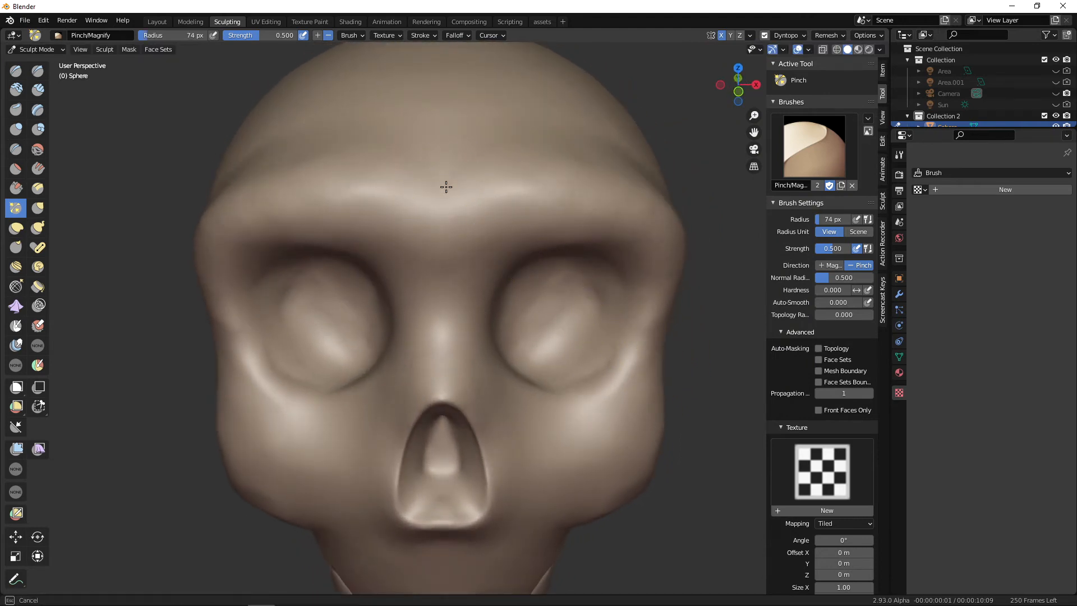
{"action": "left_click_drag", "start_coordinate": [446, 187], "coordinate": [418, 258]}
{"action": "left_click_drag", "start_coordinate": [550, 292], "coordinate": [567, 353], "text": "ctrl+alt"}
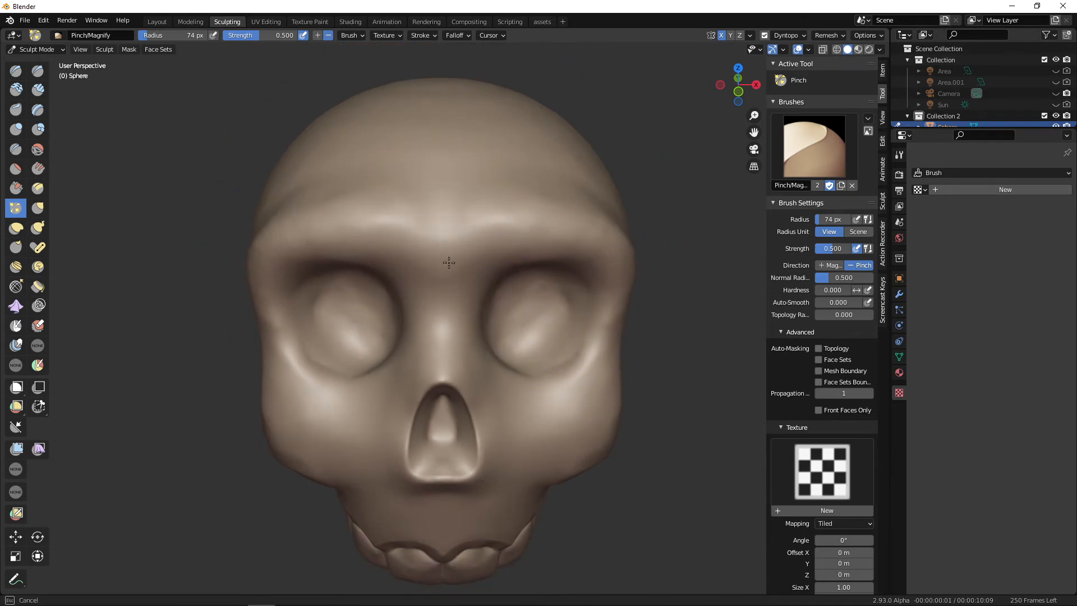
{"action": "left_click_drag", "start_coordinate": [524, 250], "coordinate": [512, 273], "text": "alt"}
{"action": "mouse_move", "coordinate": [458, 214]}
{"action": "left_mouse_down"}
{"action": "mouse_move", "coordinate": [548, 229]}
{"action": "mouse_move", "coordinate": [581, 260]}
{"action": "left_mouse_up"}
{"action": "mouse_move", "coordinate": [592, 281]}
{"action": "left_mouse_down", "text": "alt"}
{"action": "mouse_move", "coordinate": [578, 308]}
{"action": "mouse_move", "coordinate": [517, 314]}
{"action": "left_mouse_up", "text": "alt"}
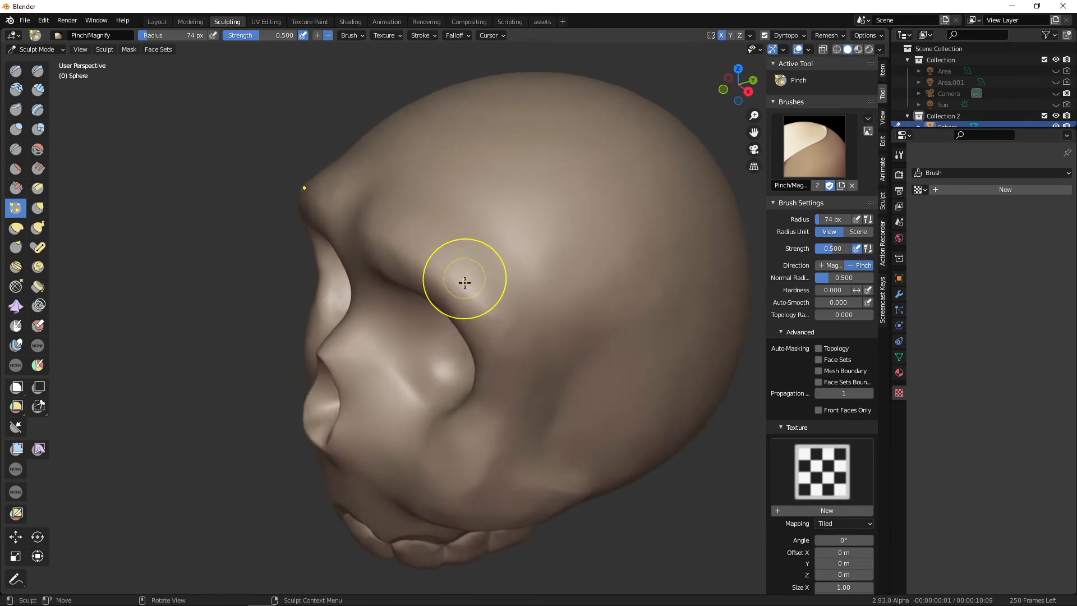
Pinch the upper and outer rim of the eye socket at 74 px radius.
{"action": "mouse_move", "coordinate": [495, 367]}
{"action": "left_mouse_down", "text": "alt"}
{"action": "mouse_move", "coordinate": [604, 327]}
{"action": "mouse_move", "coordinate": [584, 324]}
{"action": "mouse_move", "coordinate": [555, 286]}
{"action": "left_mouse_up", "text": "alt"}
{"action": "left_click_drag", "start_coordinate": [512, 209], "coordinate": [480, 203]}
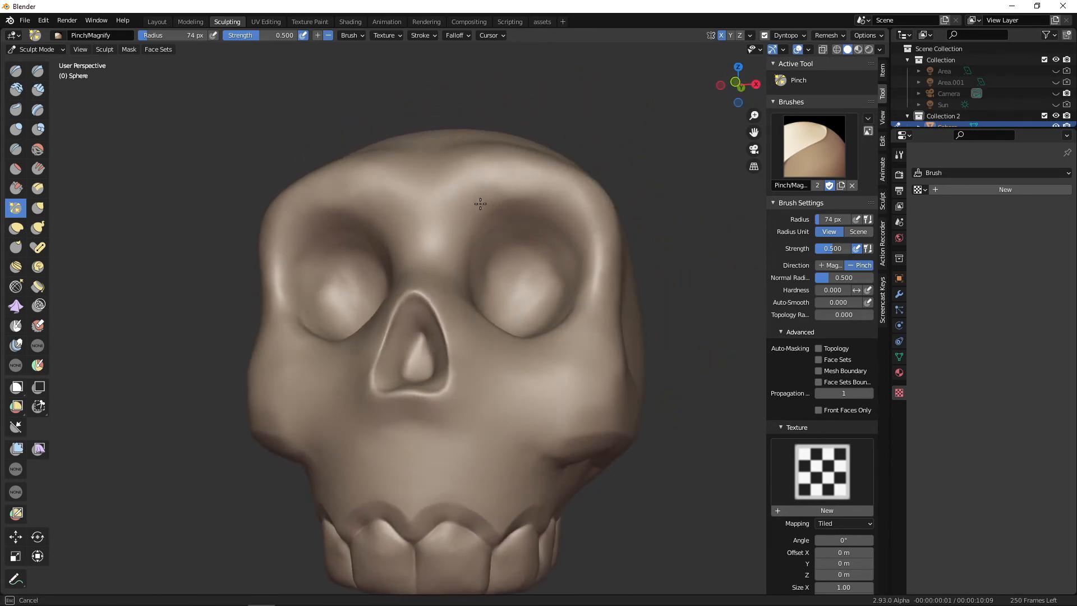
{"action": "mouse_move", "coordinate": [555, 200]}
{"action": "left_mouse_down"}
{"action": "mouse_move", "coordinate": [512, 221]}
{"action": "mouse_move", "coordinate": [497, 247]}
{"action": "mouse_move", "coordinate": [555, 263]}
{"action": "left_mouse_up"}
{"action": "middle_click_drag", "start_coordinate": [555, 263], "coordinate": [636, 263]}
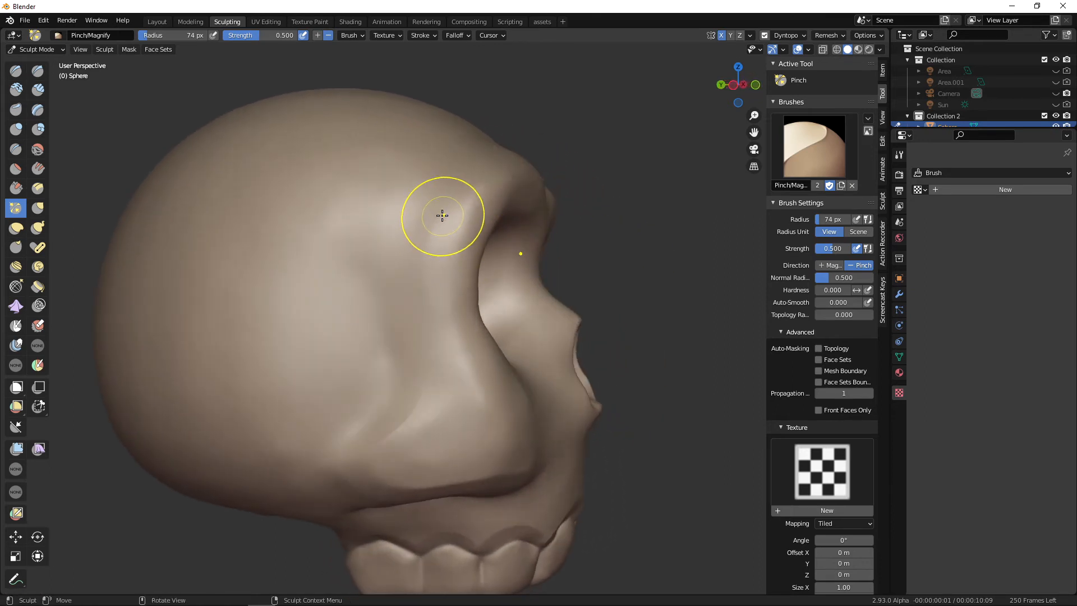
Pinch the temple side of the brow and the outer eye-socket bone down toward the cheekbone.
{"action": "mouse_move", "coordinate": [443, 216]}
{"action": "left_mouse_down"}
{"action": "mouse_move", "coordinate": [427, 255]}
{"action": "mouse_move", "coordinate": [439, 347]}
{"action": "mouse_move", "coordinate": [475, 183]}
{"action": "left_mouse_up"}
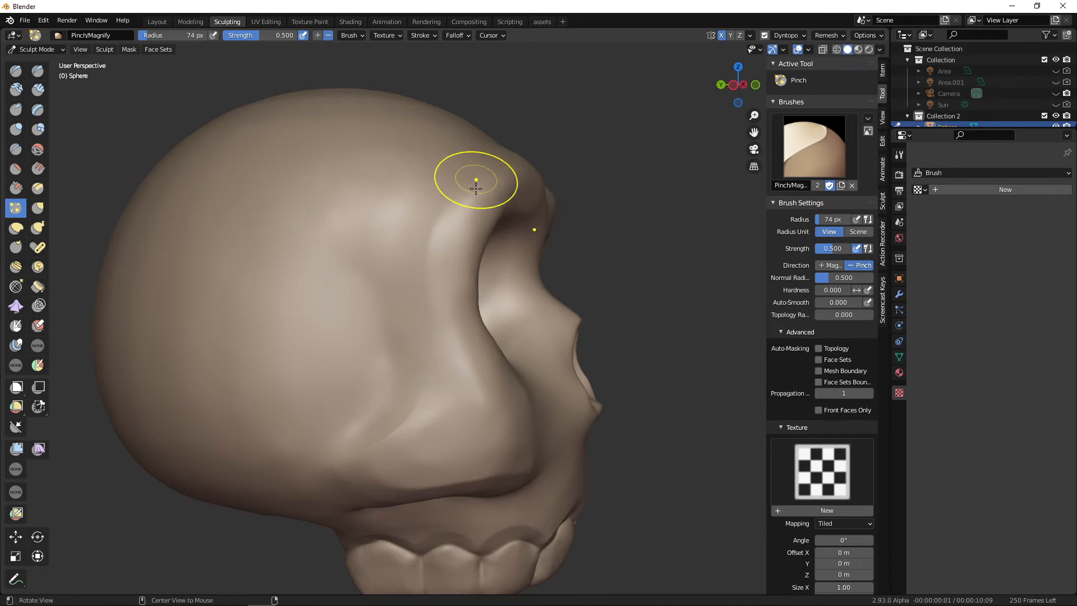
{"action": "middle_click_drag", "start_coordinate": [447, 241], "coordinate": [471, 251]}
{"action": "left_click_drag", "start_coordinate": [471, 250], "coordinate": [440, 310]}
{"action": "left_click_drag", "start_coordinate": [438, 351], "coordinate": [440, 356]}
{"action": "middle_click_drag", "start_coordinate": [480, 375], "coordinate": [492, 355]}
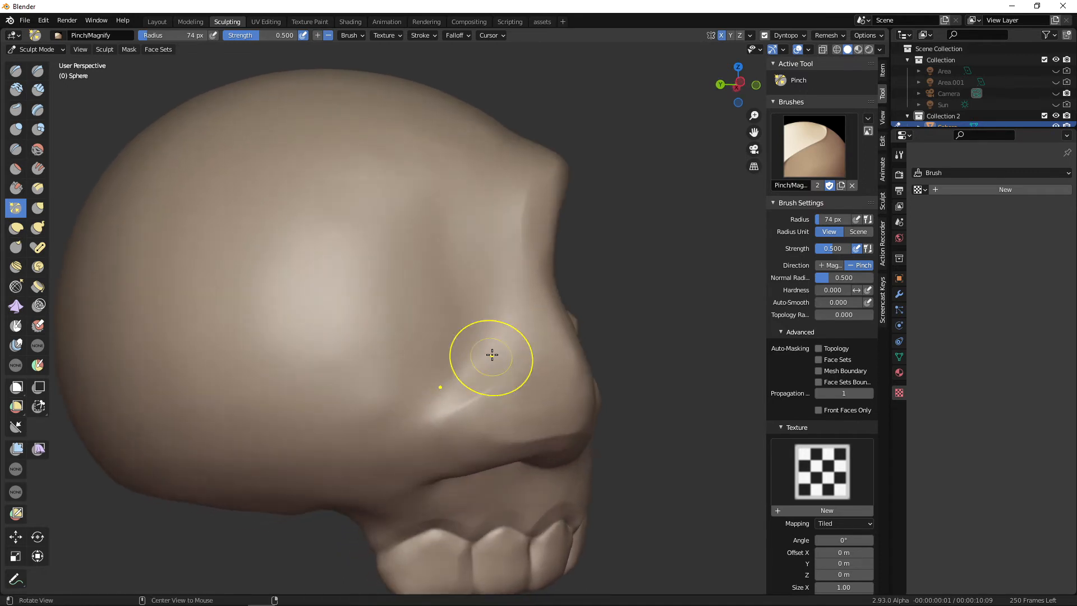
Sharpen the hollow behind the cheekbone with Pinch at 74 px radius and undo the last two strokes.
{"action": "left_click_drag", "start_coordinate": [493, 356], "coordinate": [424, 400]}
{"action": "mouse_move", "coordinate": [455, 388]}
{"action": "left_mouse_down", "text": "alt"}
{"action": "mouse_move", "coordinate": [472, 433]}
{"action": "mouse_move", "coordinate": [556, 418]}
{"action": "left_mouse_up", "text": "alt"}
{"action": "left_click_drag", "start_coordinate": [554, 434], "coordinate": [589, 351], "text": "alt+shift"}
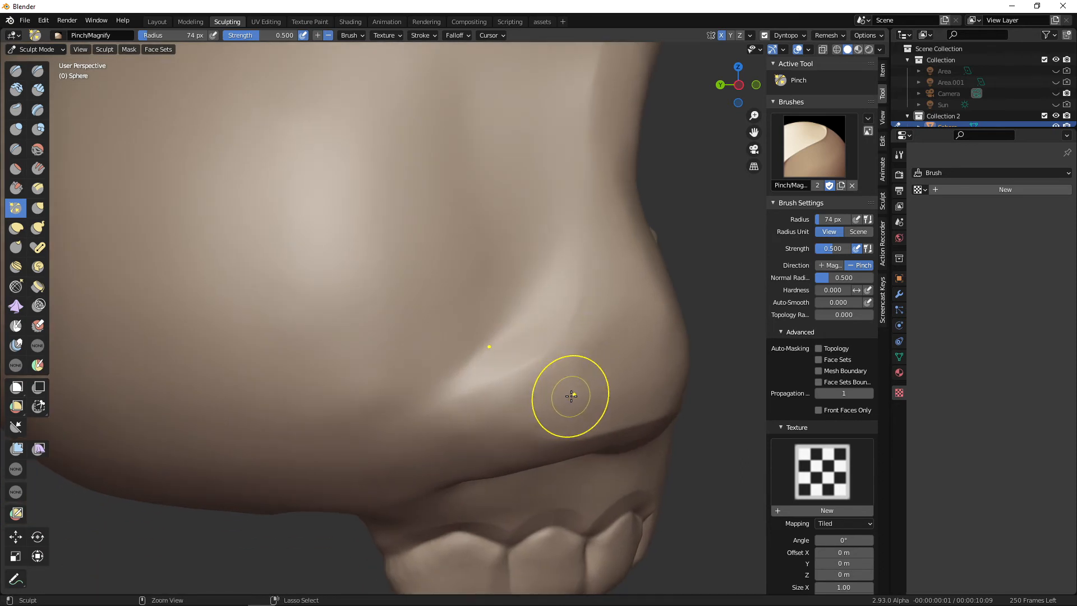
{"action": "key", "text": "ctrl+z"}
{"action": "key", "text": "ctrl+z"}
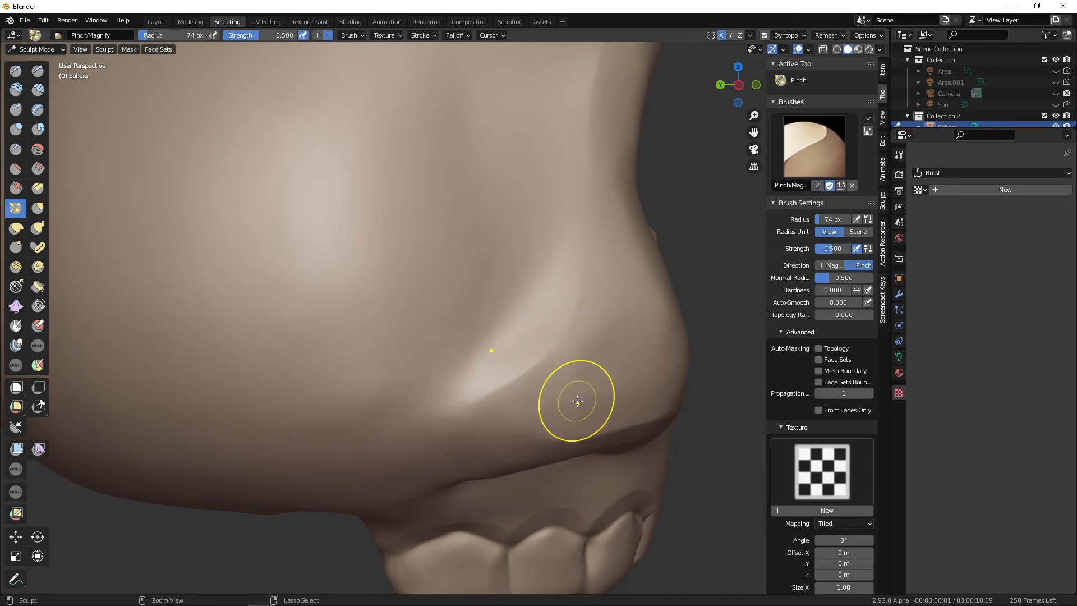
Set the Pinch radius to 61 px and sharpen the curved edge from the temple down behind the cheekbone.
{"action": "middle_click_drag", "start_coordinate": [575, 397], "coordinate": [567, 331]}
{"action": "key", "text": "f"}
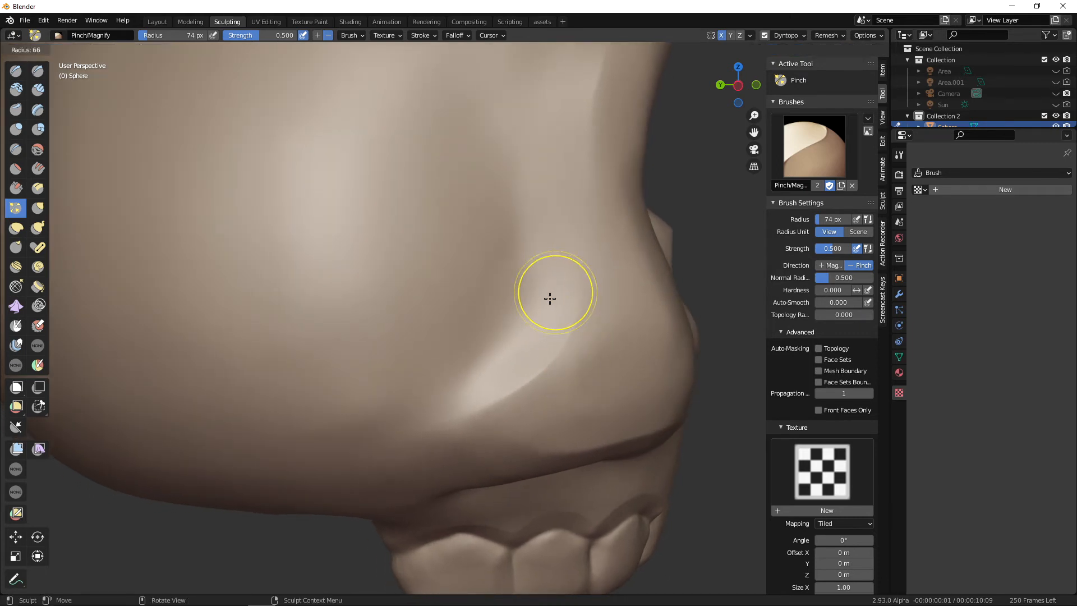
{"action": "left_click", "coordinate": [549, 299]}
{"action": "left_click_drag", "start_coordinate": [521, 195], "coordinate": [519, 193]}
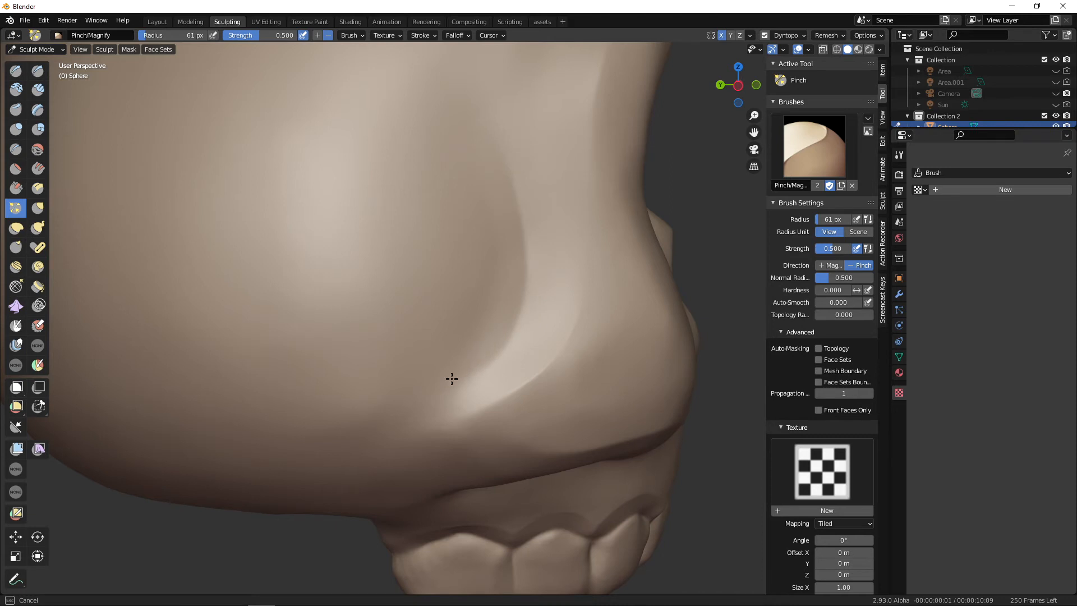
{"action": "mouse_move", "coordinate": [451, 379]}
{"action": "middle_mouse_down"}
{"action": "mouse_move", "coordinate": [464, 332]}
{"action": "mouse_move", "coordinate": [439, 313]}
{"action": "middle_mouse_up"}
{"action": "left_click_drag", "start_coordinate": [426, 301], "coordinate": [471, 280]}
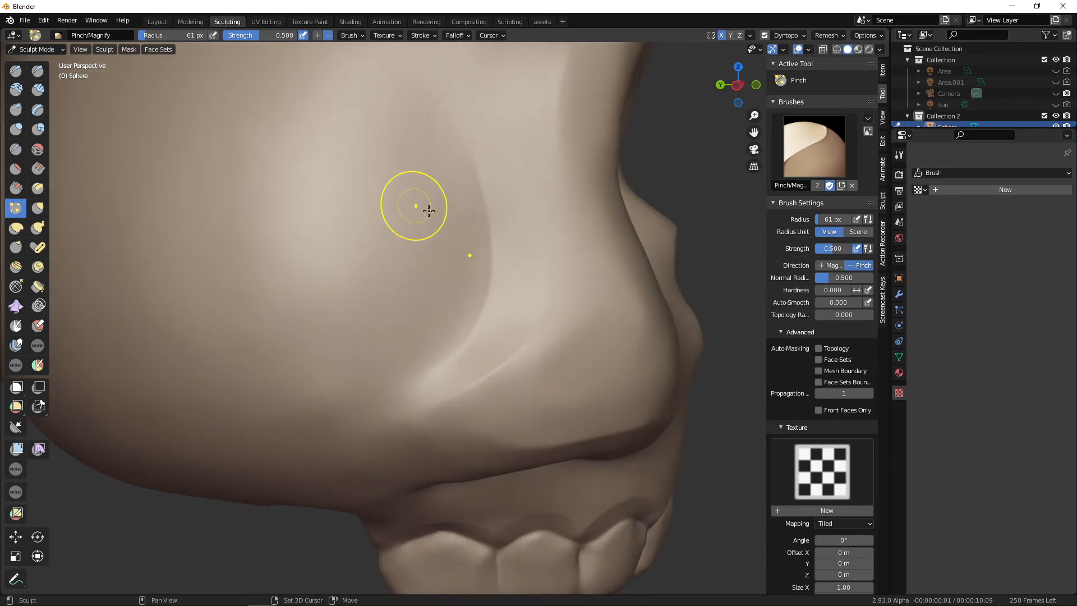
{"action": "mouse_move", "coordinate": [552, 323]}
{"action": "middle_mouse_down"}
{"action": "mouse_move", "coordinate": [512, 318]}
{"action": "mouse_move", "coordinate": [551, 318]}
{"action": "middle_mouse_up"}
{"action": "left_click_drag", "start_coordinate": [448, 222], "coordinate": [446, 303]}
{"action": "scroll", "coordinate": [466, 331], "scroll_direction": "down", "scroll_amount": 4}
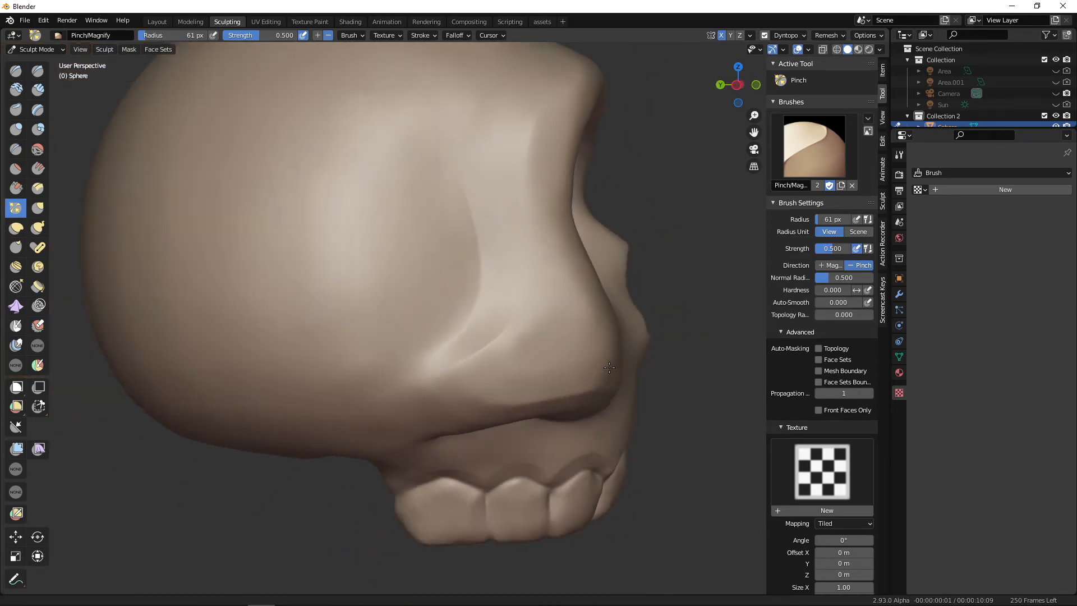
Set the brush radius to 76 px and smooth the bulging surfaces inside the eye sockets.
{"action": "mouse_move", "coordinate": [640, 421]}
{"action": "middle_mouse_down"}
{"action": "mouse_move", "coordinate": [509, 424]}
{"action": "mouse_move", "coordinate": [519, 414]}
{"action": "middle_mouse_up"}
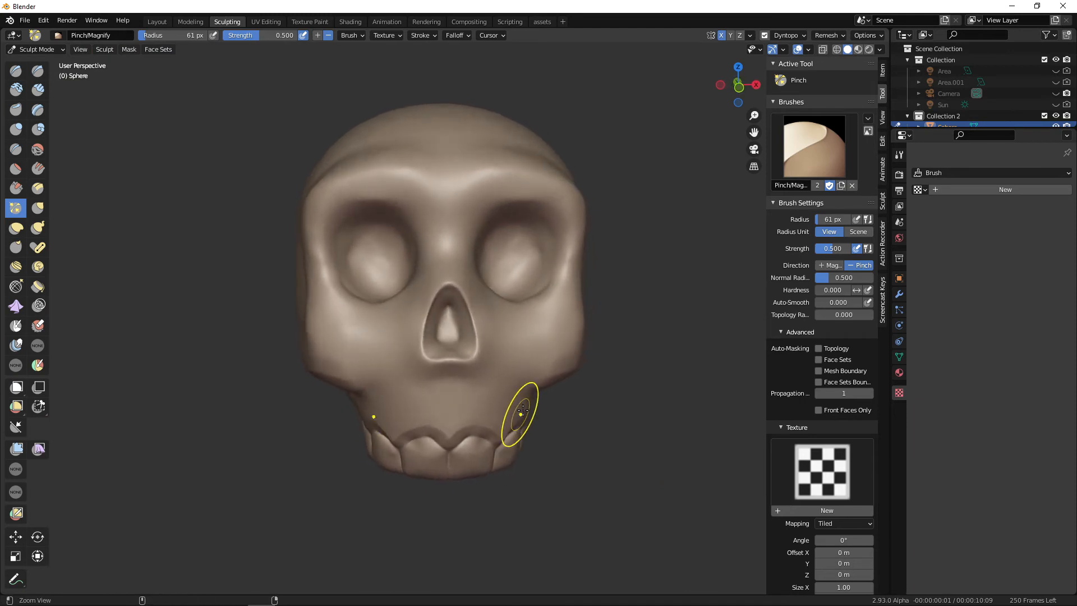
{"action": "scroll", "coordinate": [528, 387], "scroll_direction": "up", "scroll_amount": 2}
{"action": "middle_click_drag", "start_coordinate": [548, 330], "coordinate": [544, 403], "text": "shift"}
{"action": "key", "text": "f"}
{"action": "left_click", "coordinate": [563, 341]}
{"action": "middle_click_drag", "start_coordinate": [563, 340], "coordinate": [536, 323]}
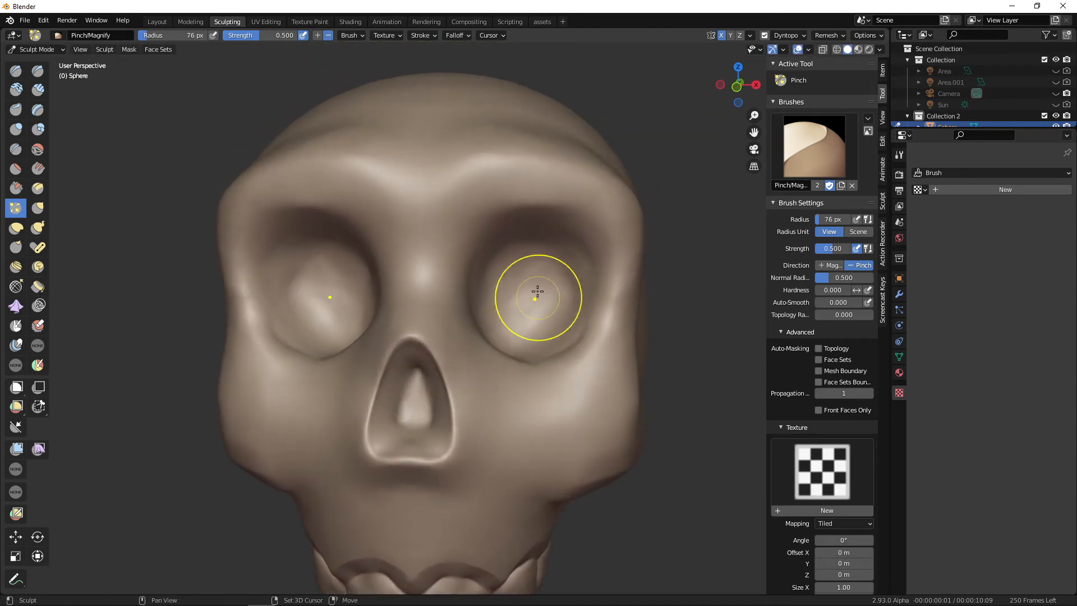
{"action": "mouse_move", "coordinate": [536, 291]}
{"action": "left_mouse_down", "text": "shift"}
{"action": "mouse_move", "coordinate": [552, 281]}
{"action": "mouse_move", "coordinate": [546, 314]}
{"action": "left_mouse_up", "text": "shift"}
{"action": "mouse_move", "coordinate": [547, 321]}
{"action": "middle_mouse_down"}
{"action": "mouse_move", "coordinate": [566, 264]}
{"action": "mouse_move", "coordinate": [509, 307]}
{"action": "middle_mouse_up"}
{"action": "mouse_move", "coordinate": [474, 347]}
{"action": "middle_mouse_down"}
{"action": "mouse_move", "coordinate": [497, 342]}
{"action": "mouse_move", "coordinate": [493, 353]}
{"action": "mouse_move", "coordinate": [568, 405]}
{"action": "mouse_move", "coordinate": [514, 389]}
{"action": "mouse_move", "coordinate": [557, 361]}
{"action": "mouse_move", "coordinate": [563, 336]}
{"action": "middle_mouse_up"}
{"action": "mouse_move", "coordinate": [517, 295]}
{"action": "middle_mouse_down"}
{"action": "mouse_move", "coordinate": [570, 300]}
{"action": "mouse_move", "coordinate": [572, 315]}
{"action": "mouse_move", "coordinate": [533, 298]}
{"action": "mouse_move", "coordinate": [517, 247]}
{"action": "middle_mouse_up"}
Switch to the Clay brush at 70 px radius and check the eye sockets and overall skull shape.
{"action": "key", "text": "c"}
{"action": "key", "text": "f"}
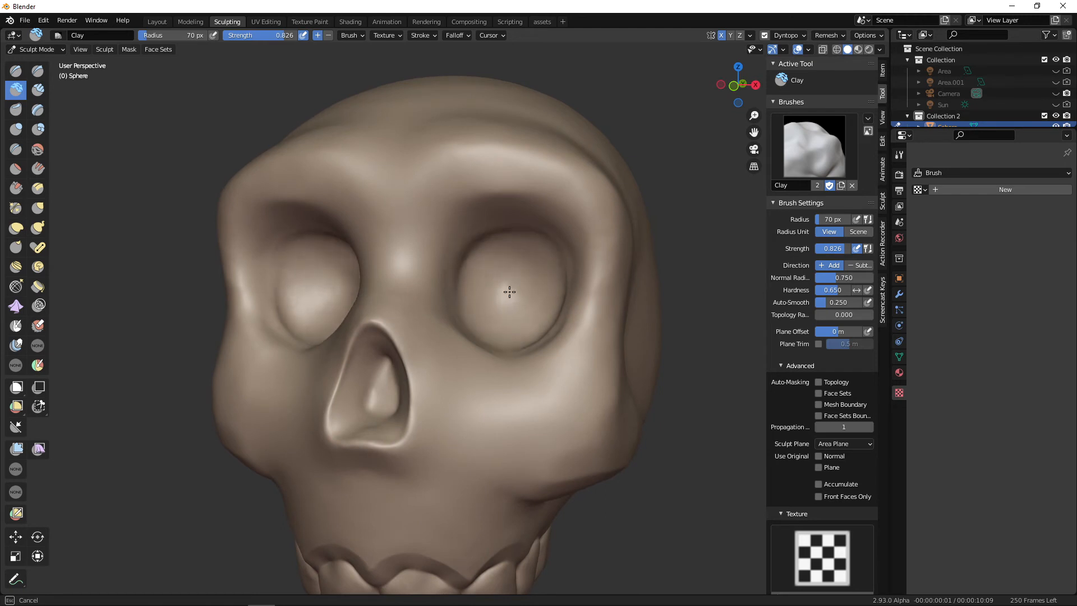
{"action": "middle_click_drag", "start_coordinate": [509, 291], "coordinate": [579, 368]}
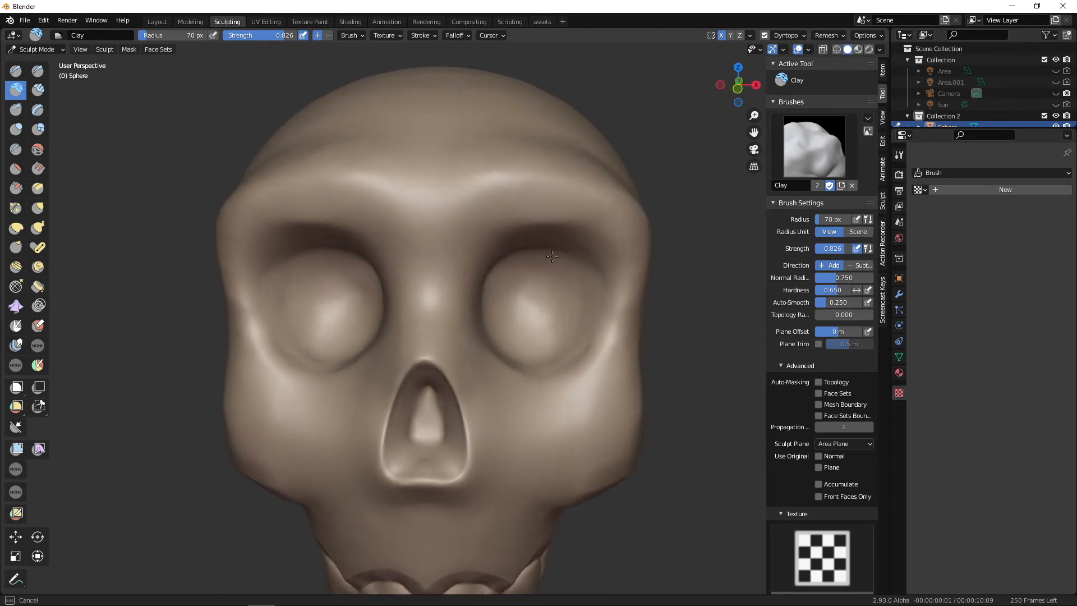
{"action": "mouse_move", "coordinate": [552, 256]}
{"action": "middle_mouse_down"}
{"action": "mouse_move", "coordinate": [503, 315]}
{"action": "mouse_move", "coordinate": [494, 274]}
{"action": "middle_mouse_up"}
{"action": "scroll", "coordinate": [577, 329], "scroll_direction": "down", "scroll_amount": 8}
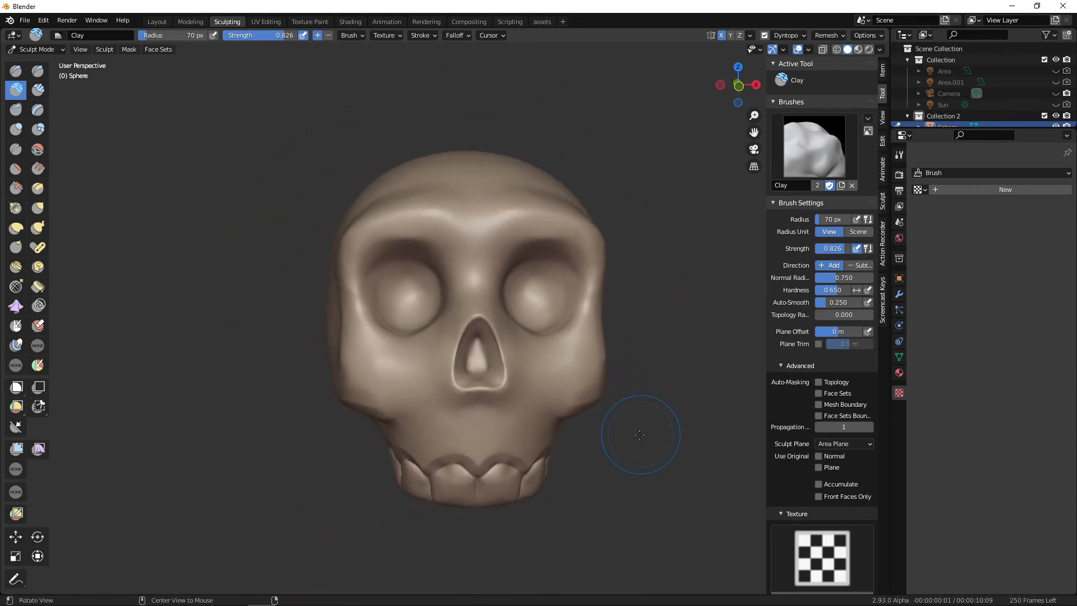
Examine the mesh density around the temple and cheekbone in wireframe, and select the Crease brush.
{"action": "mouse_move", "coordinate": [639, 435]}
{"action": "middle_mouse_down"}
{"action": "mouse_move", "coordinate": [662, 432]}
{"action": "mouse_move", "coordinate": [626, 422]}
{"action": "mouse_move", "coordinate": [643, 456]}
{"action": "mouse_move", "coordinate": [709, 432]}
{"action": "mouse_move", "coordinate": [613, 445]}
{"action": "mouse_move", "coordinate": [554, 431]}
{"action": "middle_mouse_up"}
{"action": "left_click", "coordinate": [527, 381]}
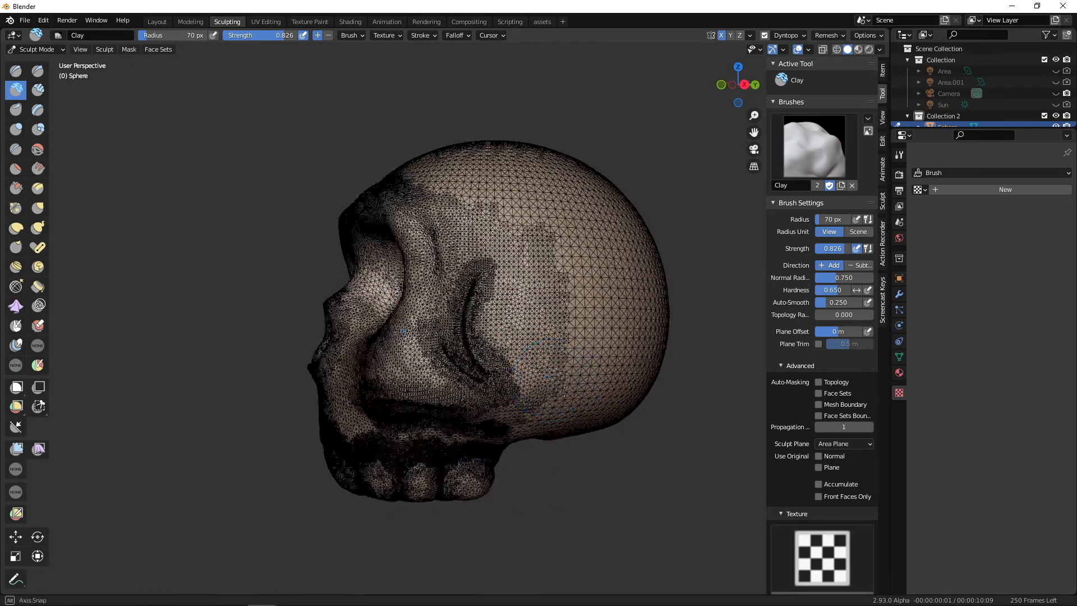
{"action": "mouse_move", "coordinate": [561, 393]}
{"action": "middle_mouse_down", "text": "alt"}
{"action": "mouse_move", "coordinate": [658, 397]}
{"action": "mouse_move", "coordinate": [668, 437]}
{"action": "mouse_move", "coordinate": [643, 438]}
{"action": "mouse_move", "coordinate": [611, 377]}
{"action": "mouse_move", "coordinate": [628, 379]}
{"action": "mouse_move", "coordinate": [632, 409]}
{"action": "mouse_move", "coordinate": [620, 424]}
{"action": "mouse_move", "coordinate": [593, 376]}
{"action": "middle_mouse_up", "text": "alt"}
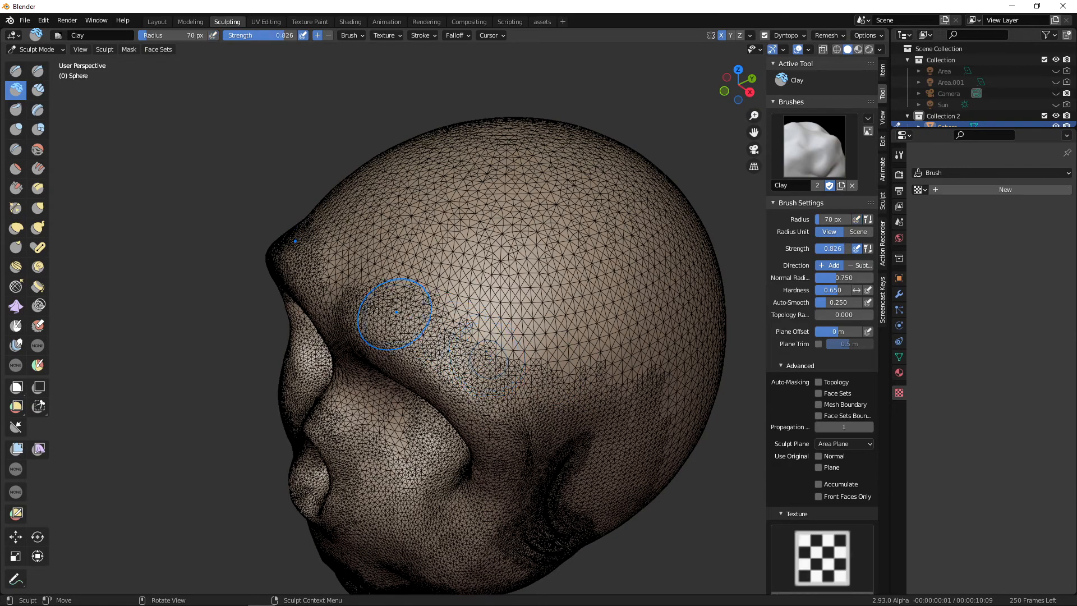
{"action": "key", "text": "shift+c"}
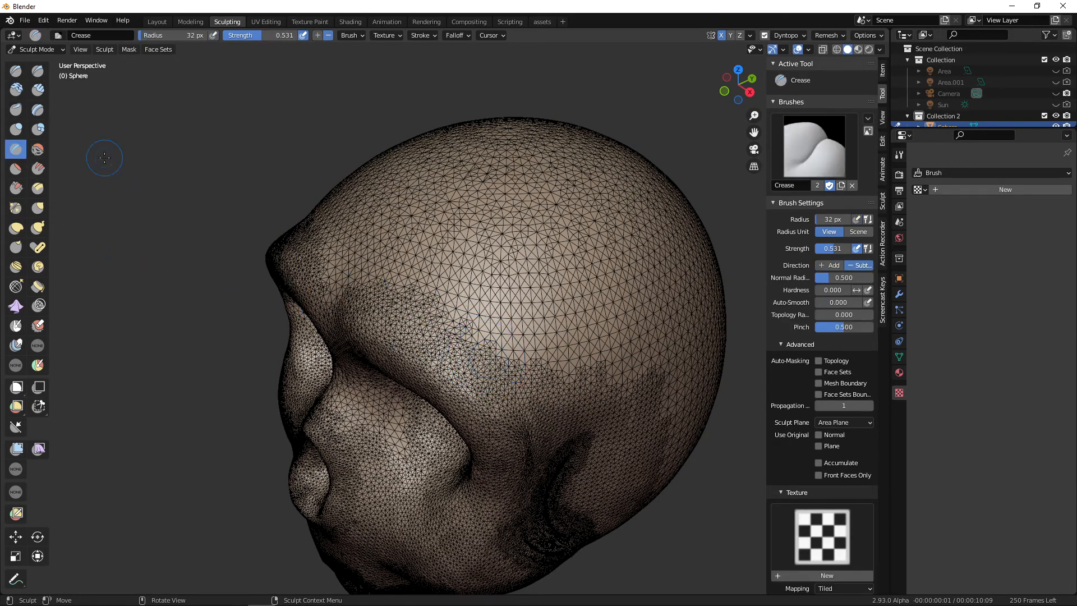
Set the Crease radius to 16 px and switch the dynamic topology detailing method to Brush Detail.
{"action": "key", "text": "f"}
{"action": "left_click", "coordinate": [507, 341]}
{"action": "middle_click_drag", "start_coordinate": [508, 342], "coordinate": [479, 344], "text": "shift"}
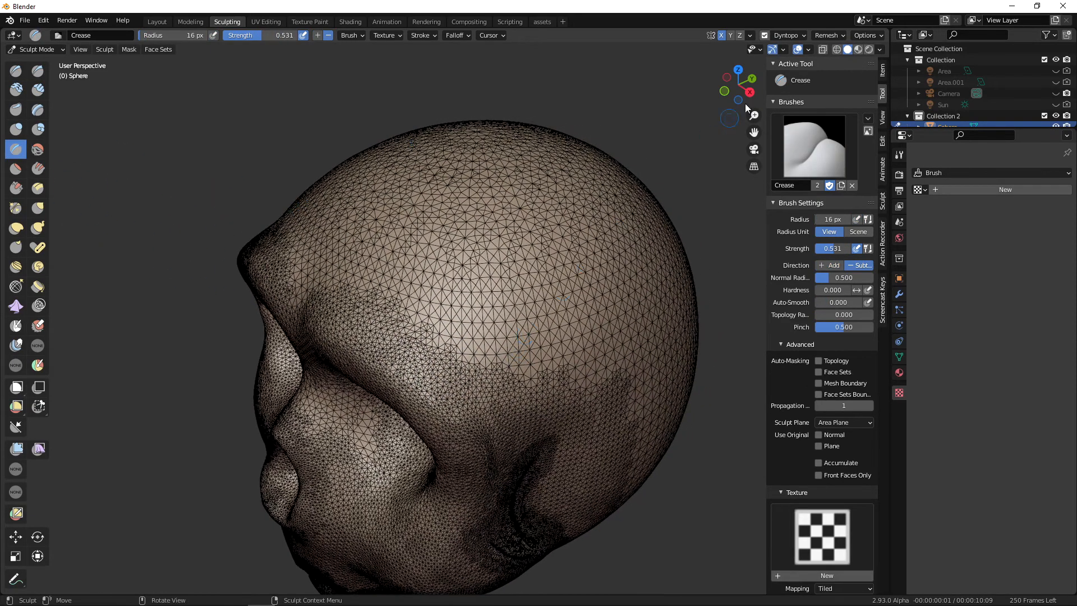
{"action": "left_click", "coordinate": [805, 35]}
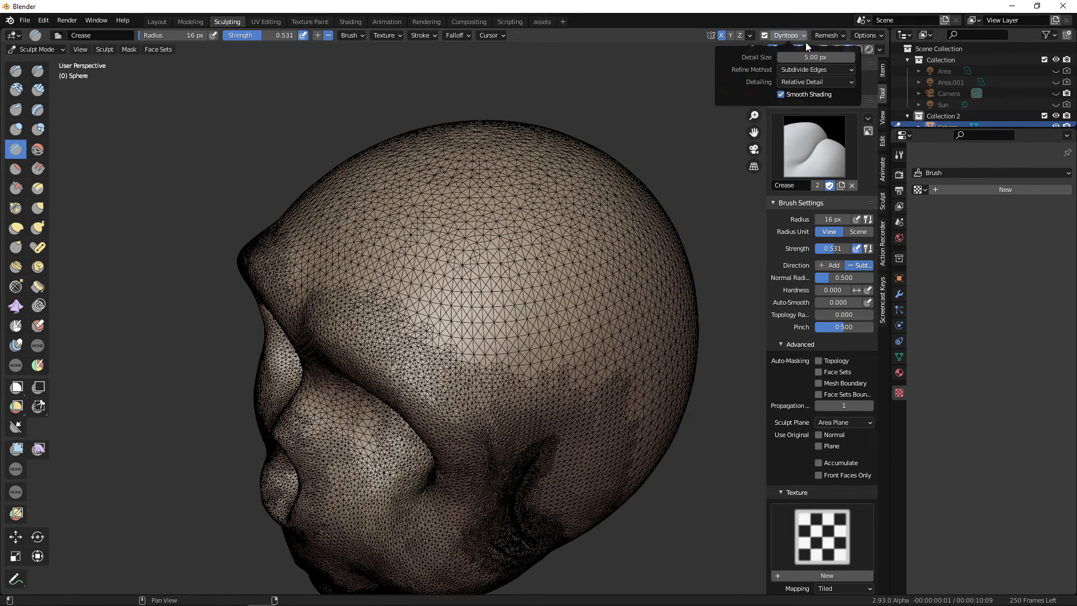
{"action": "left_click", "coordinate": [830, 80]}
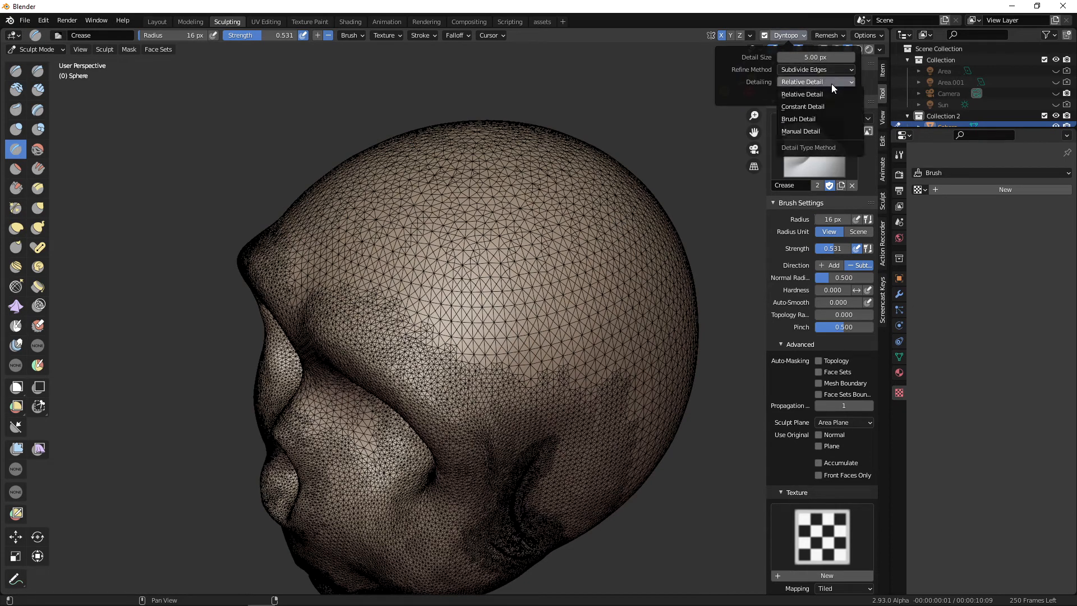
{"action": "left_click", "coordinate": [823, 118]}
Hide the wireframe overlay and set the Crease radius to 12 px for fine lines above the eye sockets.
{"action": "mouse_move", "coordinate": [697, 224]}
{"action": "middle_mouse_down"}
{"action": "mouse_move", "coordinate": [524, 350]}
{"action": "mouse_move", "coordinate": [541, 314]}
{"action": "middle_mouse_up"}
{"action": "key", "text": "q"}
{"action": "left_click", "coordinate": [512, 364]}
{"action": "mouse_move", "coordinate": [564, 309]}
{"action": "middle_mouse_down", "text": "shift"}
{"action": "mouse_move", "coordinate": [550, 379]}
{"action": "mouse_move", "coordinate": [591, 276]}
{"action": "mouse_move", "coordinate": [571, 291]}
{"action": "middle_mouse_up", "text": "shift"}
{"action": "key", "text": "f"}
{"action": "left_click", "coordinate": [591, 272]}
Try carving a mirrored, angular crack above the outer corners of both eye sockets.
{"action": "left_click_drag", "start_coordinate": [597, 241], "coordinate": [582, 273]}
{"action": "middle_click_drag", "start_coordinate": [585, 294], "coordinate": [599, 267]}
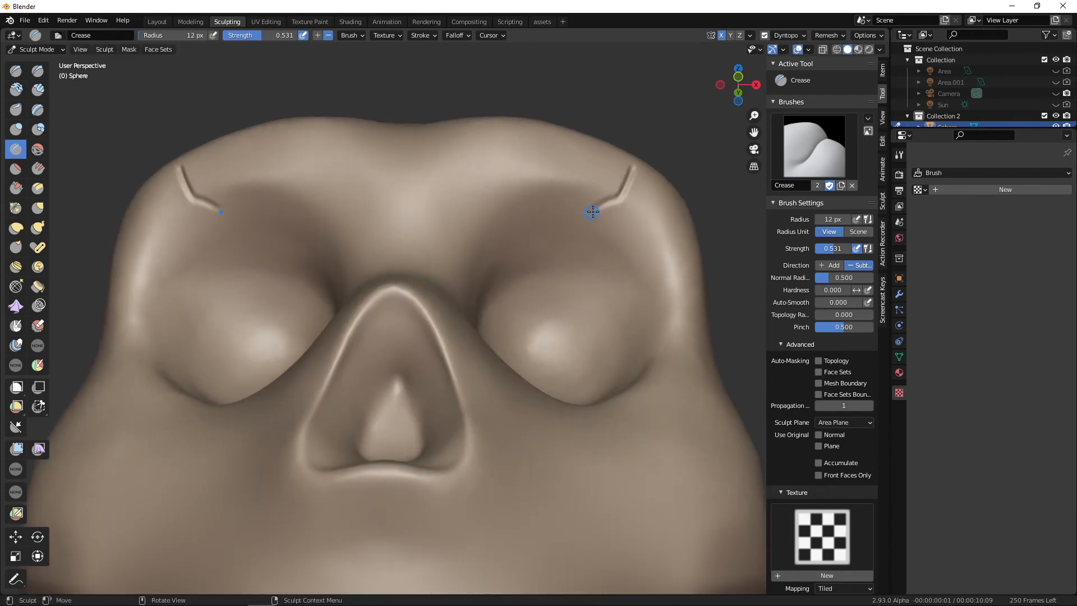
{"action": "mouse_move", "coordinate": [595, 209]}
{"action": "left_mouse_down"}
{"action": "mouse_move", "coordinate": [590, 244]}
{"action": "mouse_move", "coordinate": [624, 161]}
{"action": "left_mouse_up"}
{"action": "middle_click_drag", "start_coordinate": [624, 162], "coordinate": [587, 300]}
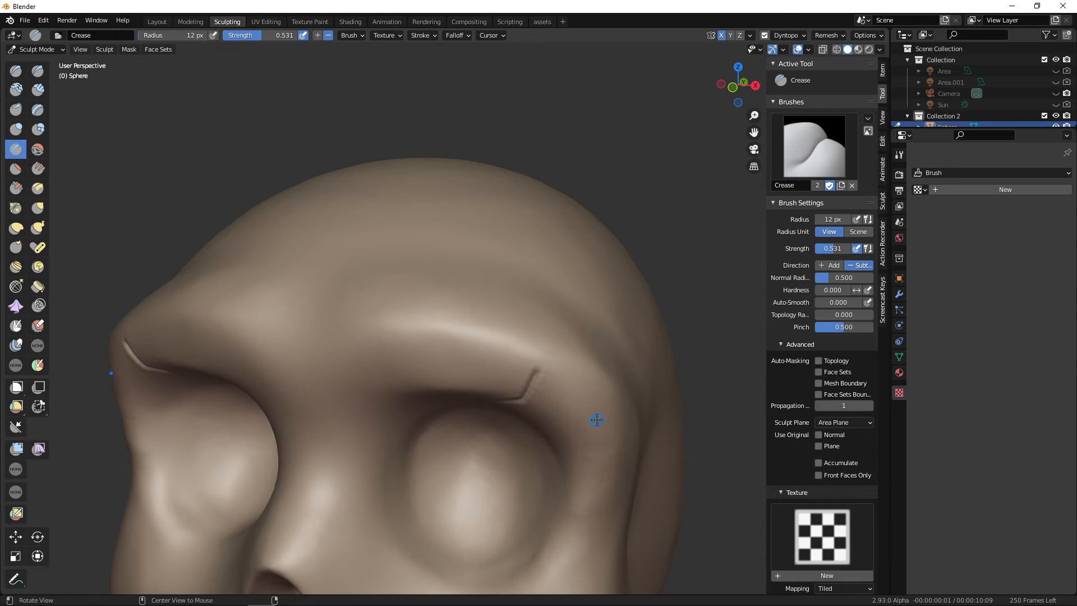
{"action": "middle_click_drag", "start_coordinate": [596, 419], "coordinate": [622, 410]}
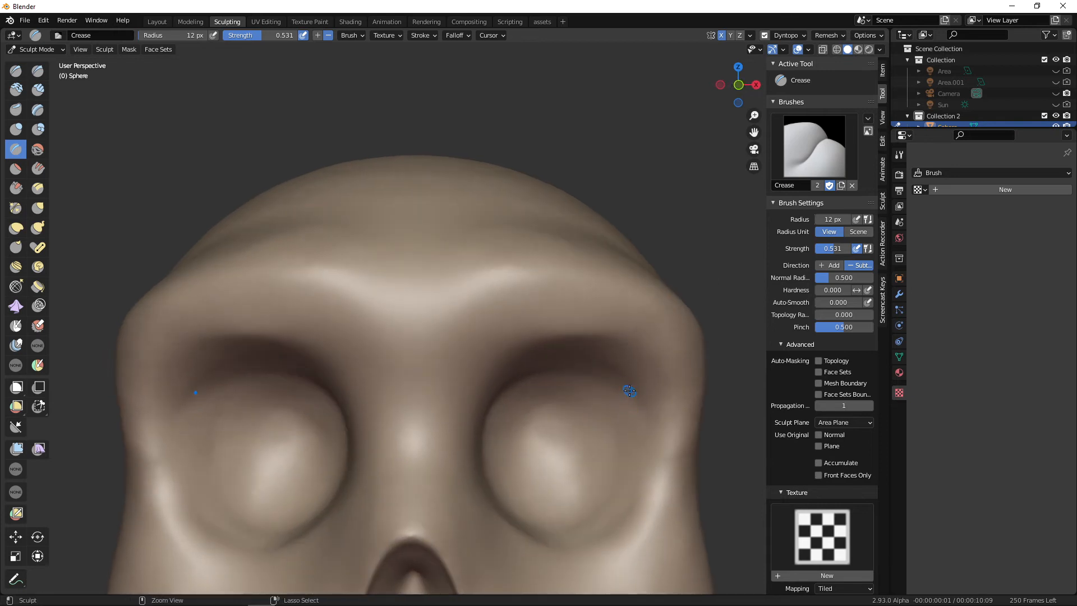
Turn off X mirroring and carve a zigzag crack from one eye socket's upper rim up over the brow ridge.
{"action": "left_click_drag", "start_coordinate": [633, 351], "coordinate": [636, 352]}
{"action": "left_click", "coordinate": [720, 37]}
{"action": "middle_click_drag", "start_coordinate": [676, 383], "coordinate": [668, 357]}
{"action": "left_click_drag", "start_coordinate": [567, 273], "coordinate": [601, 233]}
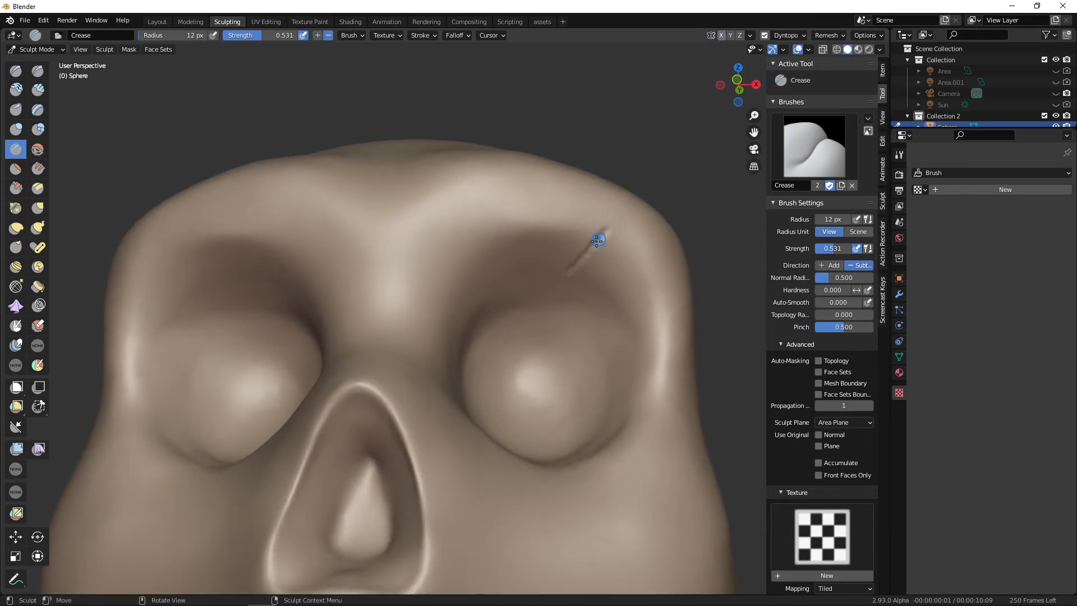
{"action": "mouse_move", "coordinate": [602, 232]}
{"action": "middle_mouse_down"}
{"action": "mouse_move", "coordinate": [603, 260]}
{"action": "mouse_move", "coordinate": [556, 339]}
{"action": "mouse_move", "coordinate": [558, 353]}
{"action": "mouse_move", "coordinate": [553, 318]}
{"action": "mouse_move", "coordinate": [522, 362]}
{"action": "middle_mouse_up"}
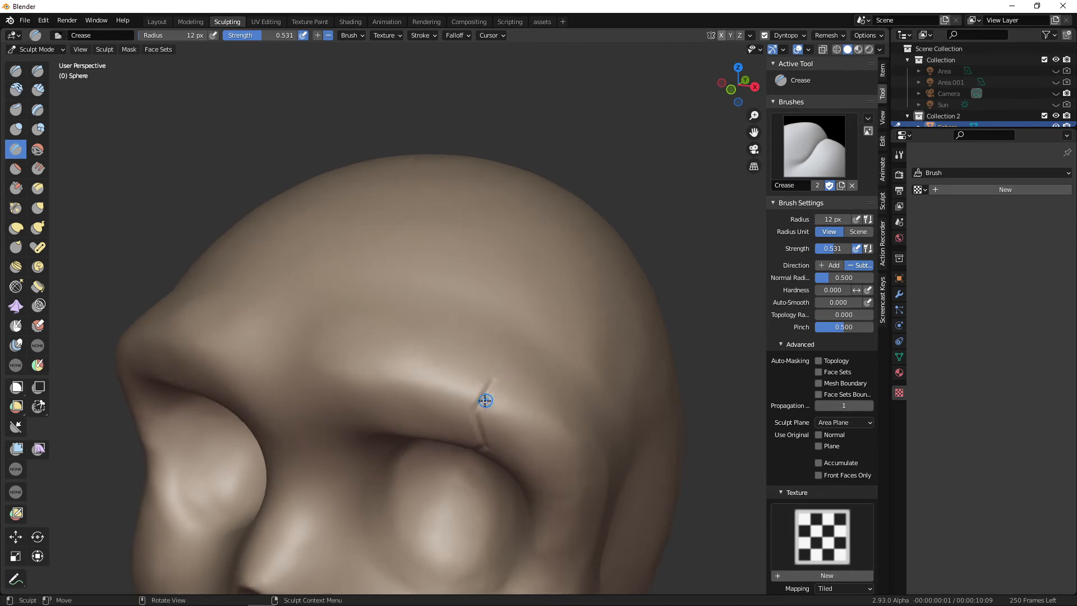
{"action": "left_click_drag", "start_coordinate": [481, 412], "coordinate": [495, 375]}
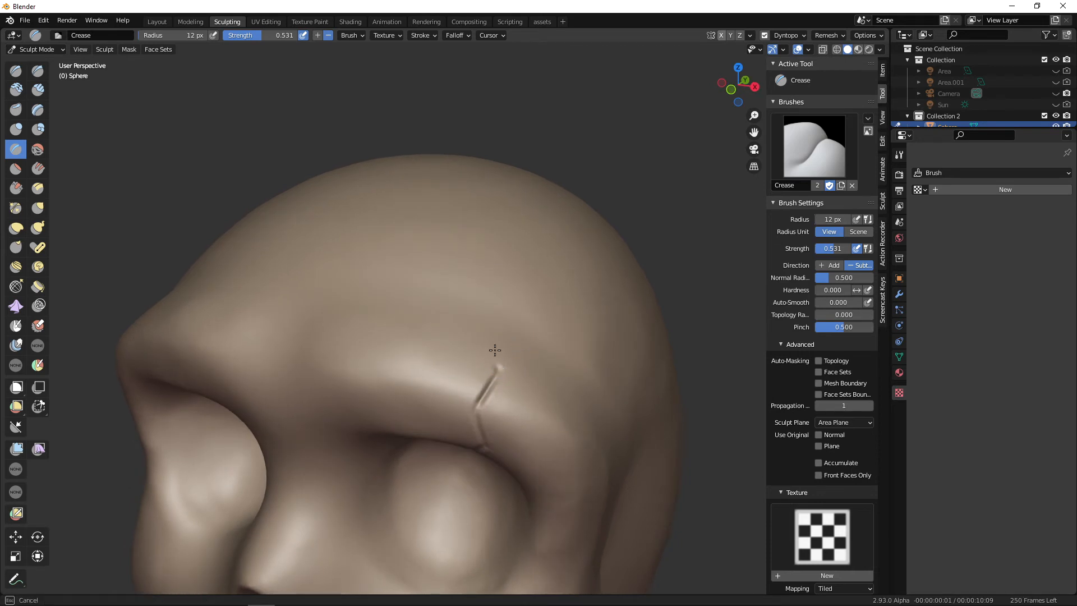
{"action": "middle_click_drag", "start_coordinate": [497, 366], "coordinate": [532, 283]}
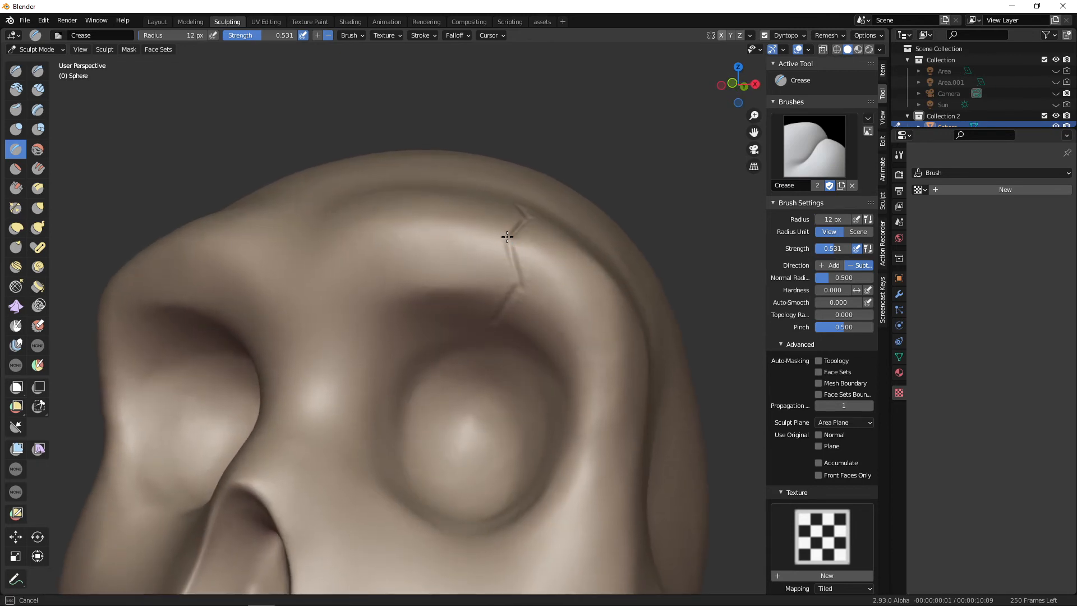
{"action": "left_click_drag", "start_coordinate": [508, 239], "coordinate": [521, 284]}
Set the Crease radius to 18 px, deepen the crack across the brow and extend its upper end onto the forehead.
{"action": "mouse_move", "coordinate": [538, 314]}
{"action": "middle_mouse_down", "text": "ctrl"}
{"action": "mouse_move", "coordinate": [551, 266]}
{"action": "mouse_move", "coordinate": [582, 243]}
{"action": "mouse_move", "coordinate": [570, 188]}
{"action": "middle_mouse_up", "text": "ctrl"}
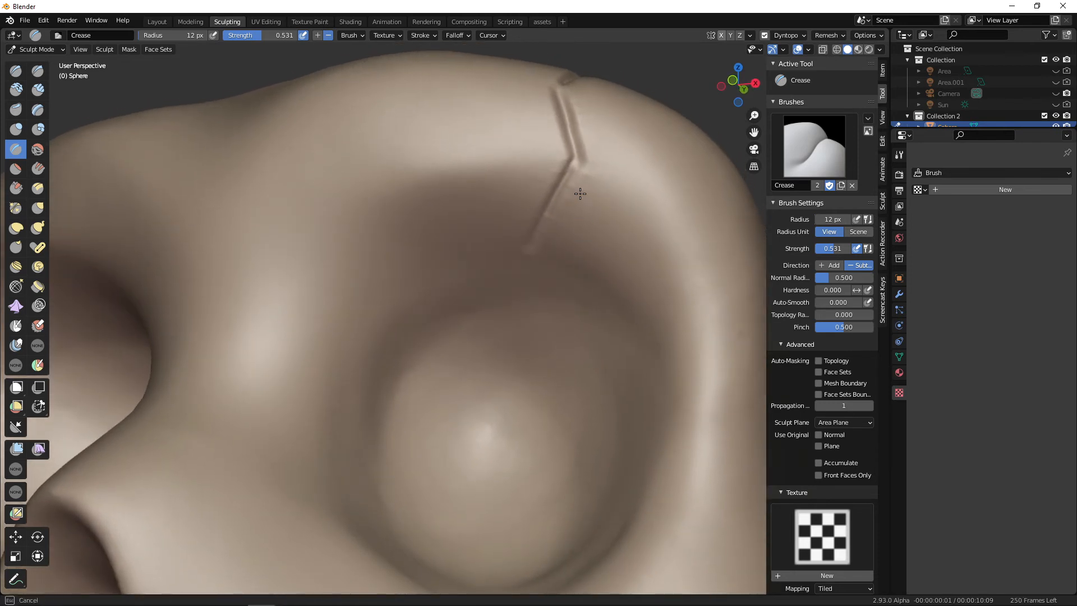
{"action": "key", "text": "f"}
{"action": "middle_click_drag", "start_coordinate": [568, 211], "coordinate": [574, 236]}
{"action": "key", "text": "f"}
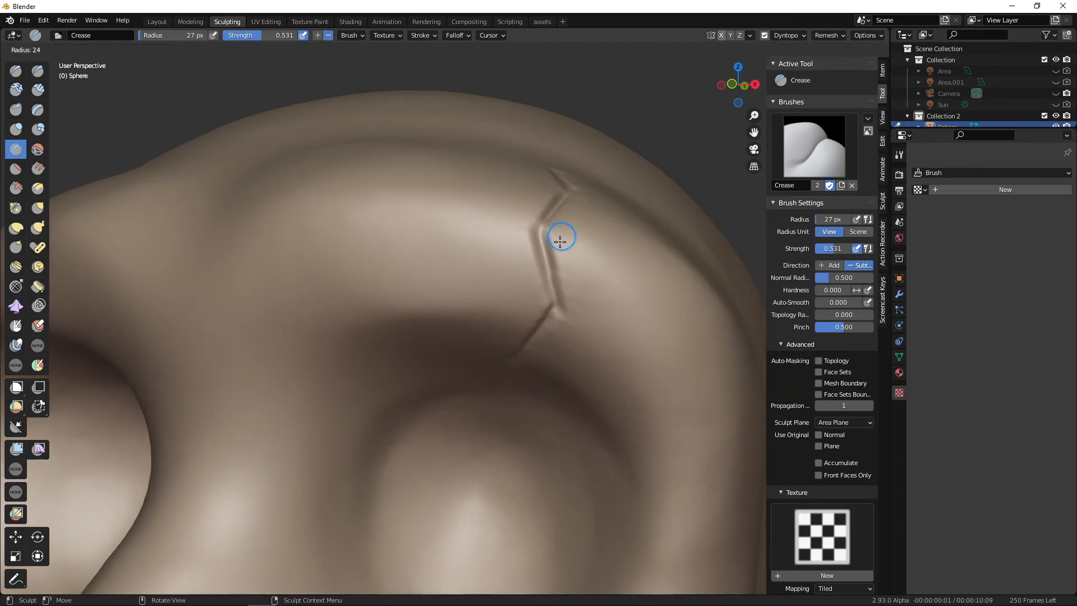
{"action": "left_click", "coordinate": [570, 236]}
{"action": "left_click_drag", "start_coordinate": [543, 225], "coordinate": [557, 308]}
{"action": "middle_click_drag", "start_coordinate": [558, 311], "coordinate": [548, 339]}
{"action": "left_click_drag", "start_coordinate": [478, 390], "coordinate": [466, 330]}
{"action": "middle_click_drag", "start_coordinate": [500, 382], "coordinate": [495, 411]}
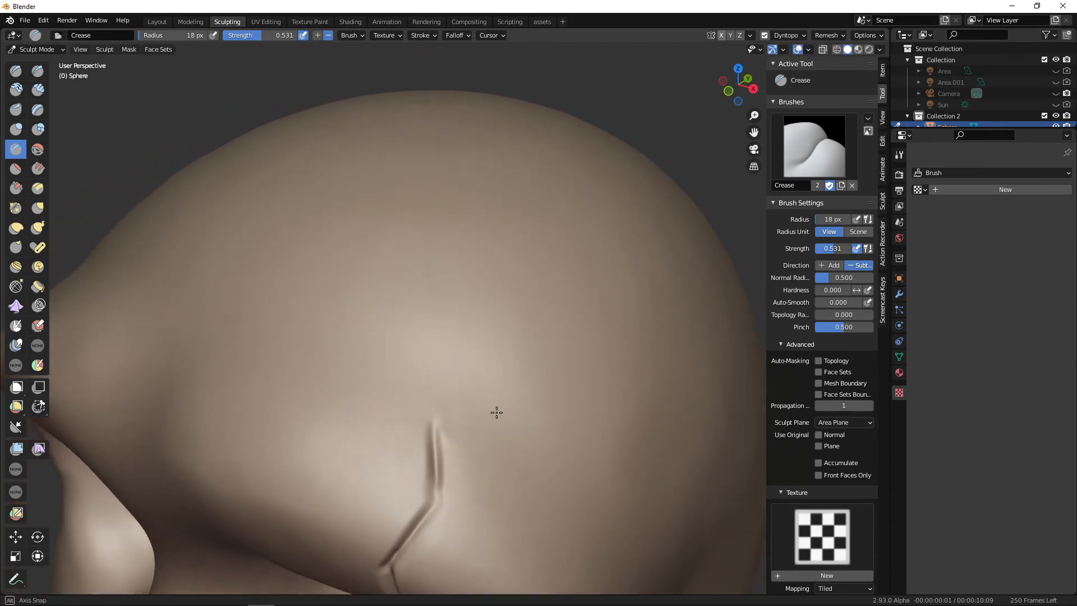
{"action": "middle_click_drag", "start_coordinate": [476, 485], "coordinate": [526, 388], "text": "shift"}
{"action": "left_click_drag", "start_coordinate": [493, 360], "coordinate": [493, 320]}
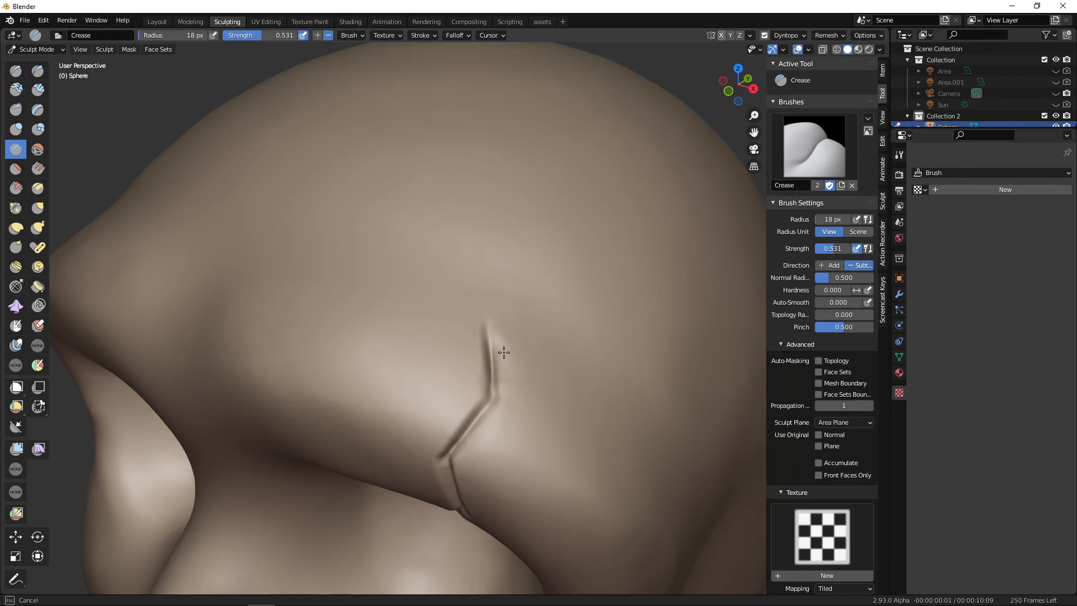
Set the Crease radius to 33 px and deepen the diagonal segment of the crack over the brow ridge.
{"action": "middle_click_drag", "start_coordinate": [483, 384], "coordinate": [527, 365]}
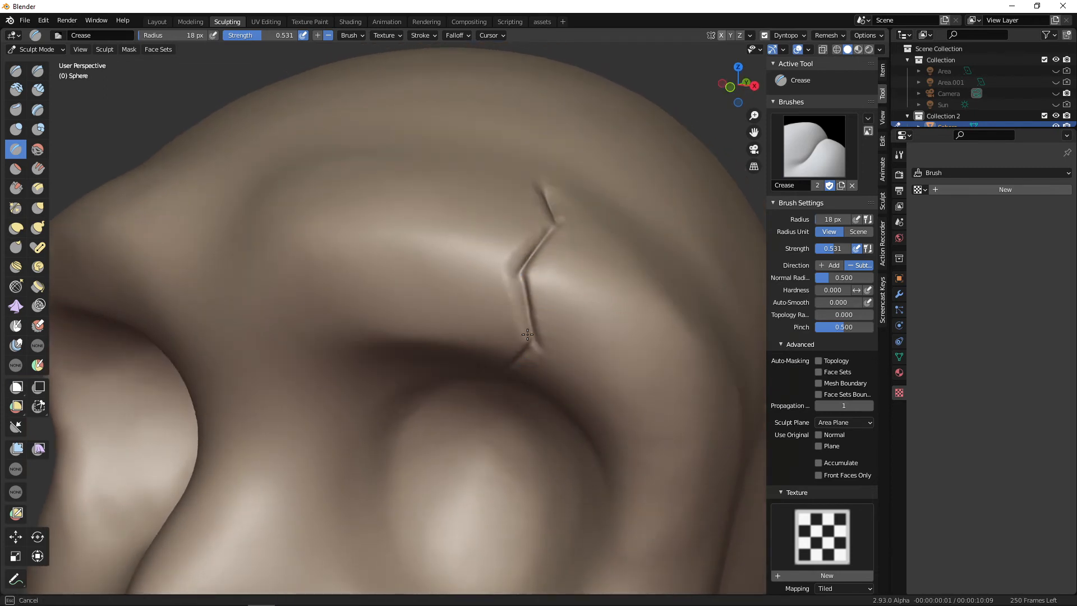
{"action": "middle_click_drag", "start_coordinate": [547, 326], "coordinate": [604, 258]}
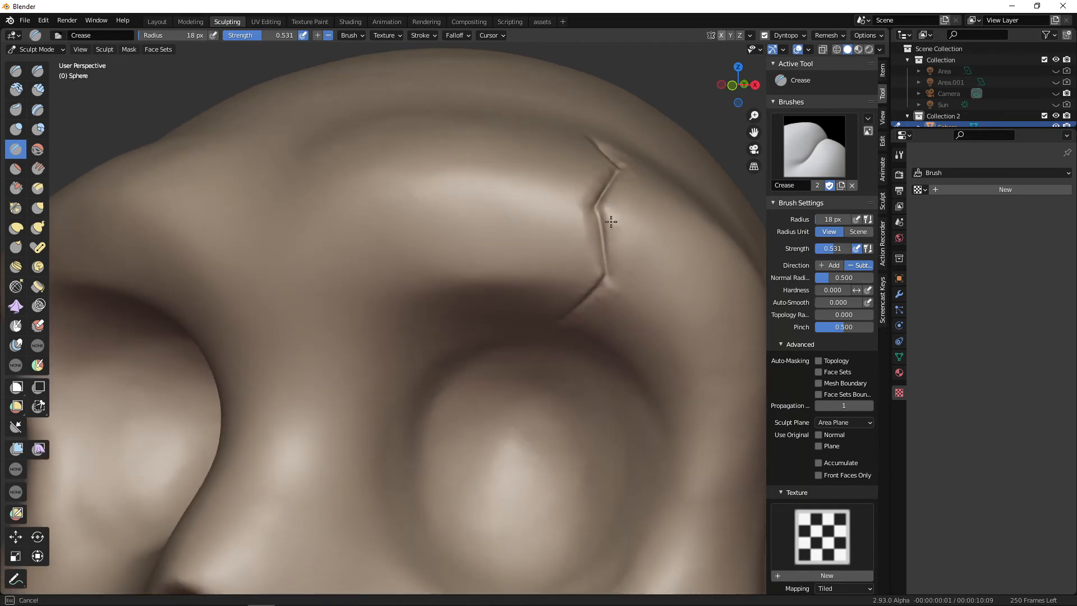
{"action": "middle_click_drag", "start_coordinate": [610, 222], "coordinate": [509, 344]}
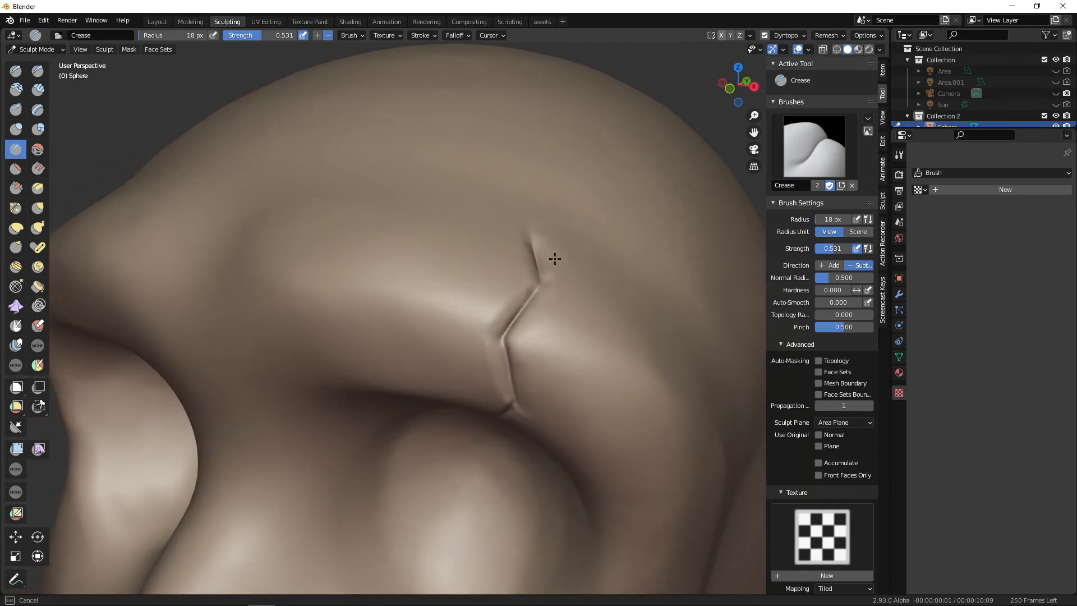
{"action": "middle_click_drag", "start_coordinate": [554, 258], "coordinate": [521, 312]}
{"action": "key", "text": "f"}
{"action": "left_click", "coordinate": [497, 334]}
{"action": "left_click_drag", "start_coordinate": [495, 323], "coordinate": [465, 351]}
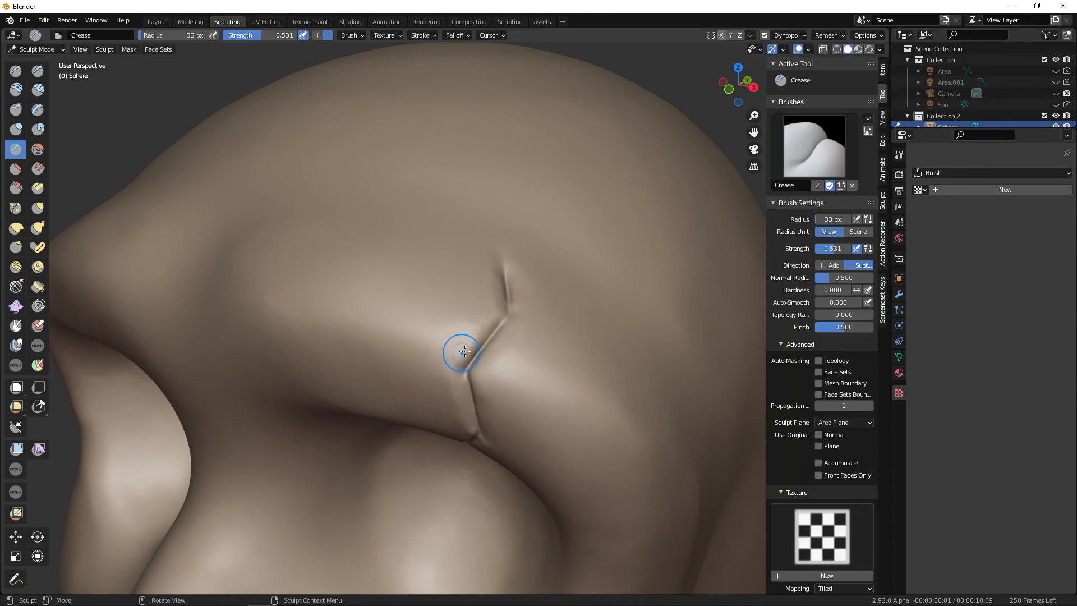
{"action": "mouse_move", "coordinate": [465, 351]}
{"action": "middle_mouse_down"}
{"action": "mouse_move", "coordinate": [521, 303]}
{"action": "mouse_move", "coordinate": [566, 329]}
{"action": "mouse_move", "coordinate": [572, 365]}
{"action": "mouse_move", "coordinate": [600, 278]}
{"action": "middle_mouse_up"}
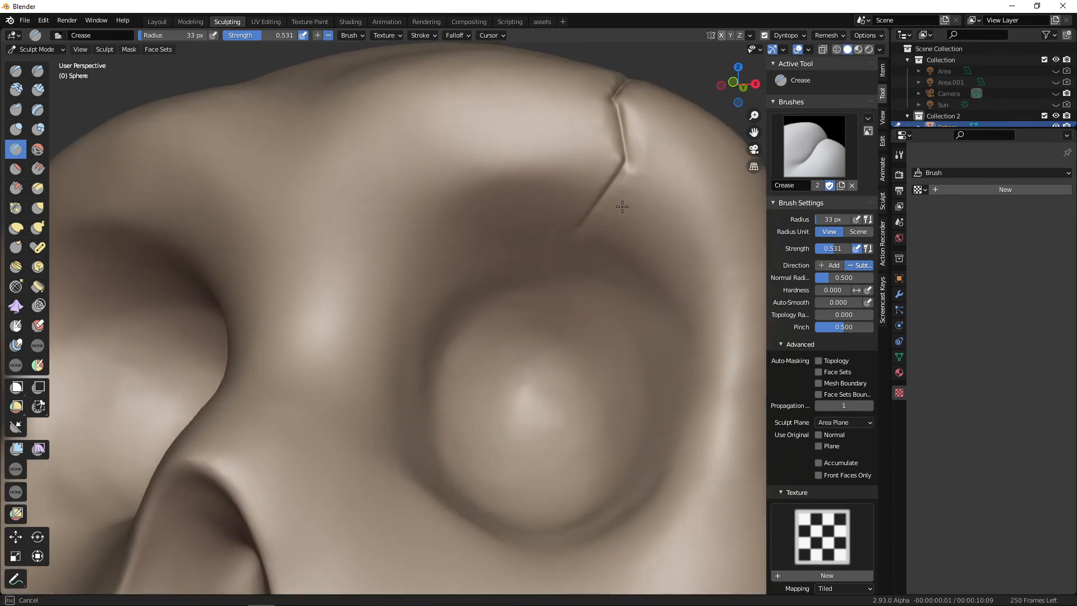
{"action": "mouse_move", "coordinate": [652, 161]}
{"action": "middle_mouse_down"}
{"action": "mouse_move", "coordinate": [649, 188]}
{"action": "mouse_move", "coordinate": [598, 239]}
{"action": "middle_mouse_up"}
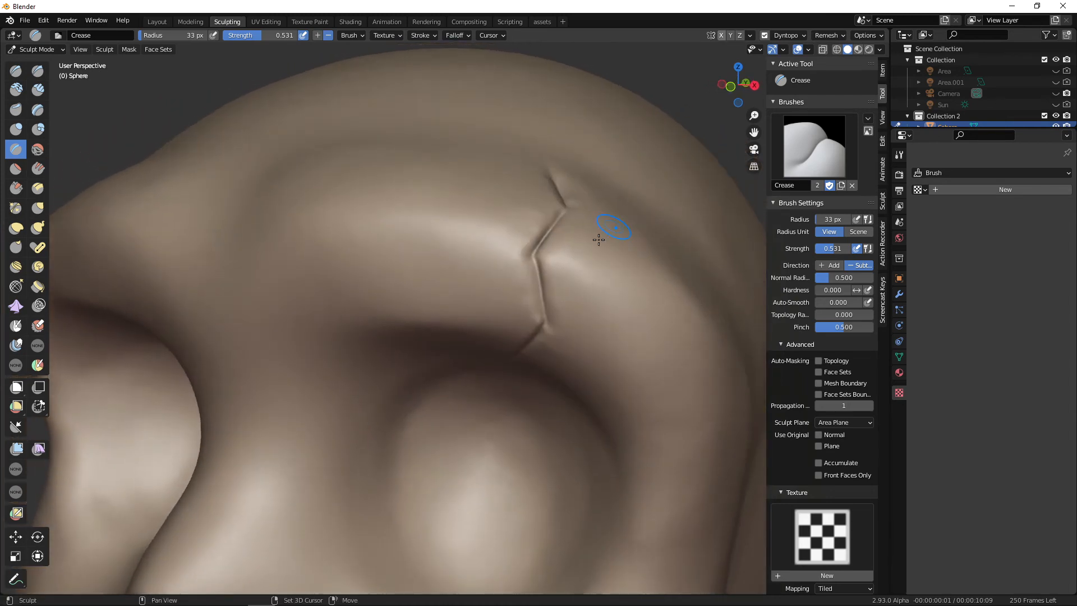
Set the Crease radius to 19 px and sharpen the crack's uppermost segment on the forehead.
{"action": "middle_click_drag", "start_coordinate": [554, 313], "coordinate": [552, 417], "text": "ctrl"}
{"action": "middle_click_drag", "start_coordinate": [552, 418], "coordinate": [575, 309]}
{"action": "key", "text": "f"}
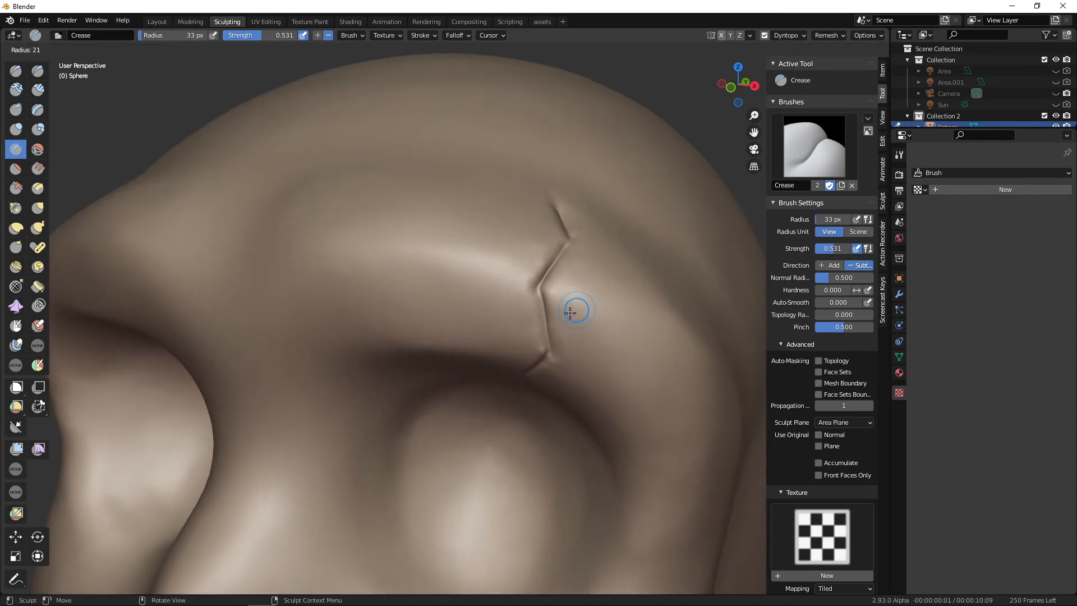
{"action": "left_click", "coordinate": [569, 311]}
{"action": "middle_click_drag", "start_coordinate": [568, 264], "coordinate": [565, 288]}
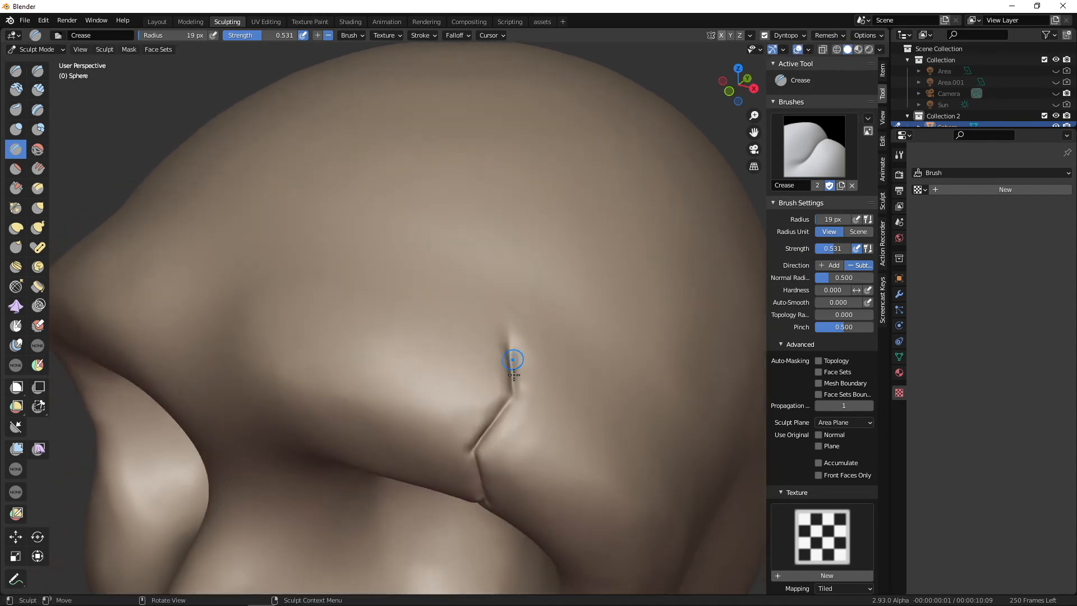
{"action": "mouse_move", "coordinate": [528, 413]}
{"action": "middle_mouse_down"}
{"action": "mouse_move", "coordinate": [533, 397]}
{"action": "mouse_move", "coordinate": [489, 373]}
{"action": "middle_mouse_up"}
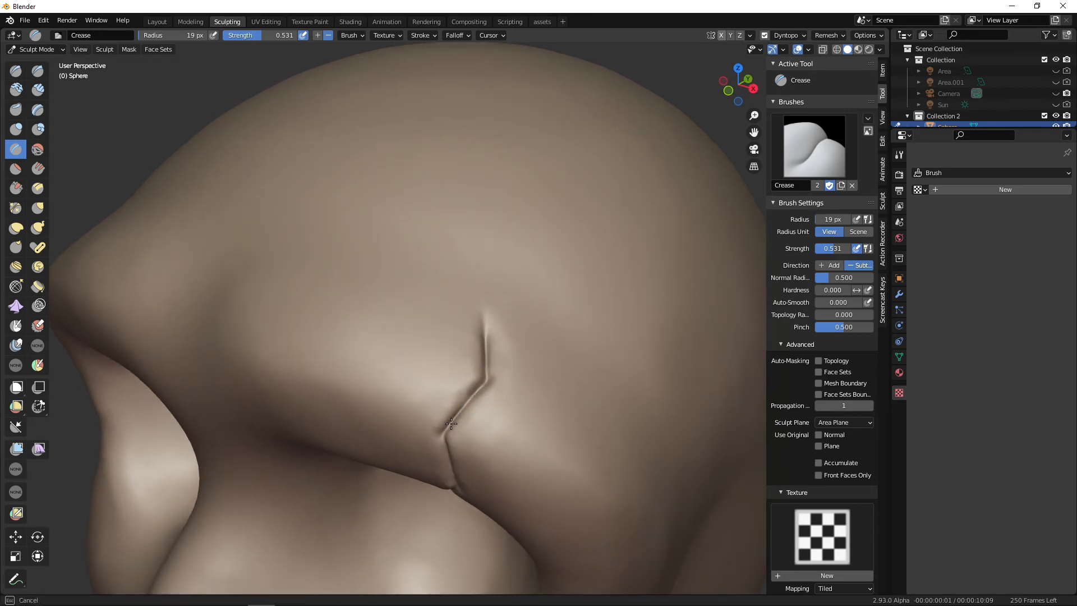
{"action": "middle_click_drag", "start_coordinate": [451, 423], "coordinate": [512, 332]}
{"action": "middle_click_drag", "start_coordinate": [469, 361], "coordinate": [579, 305]}
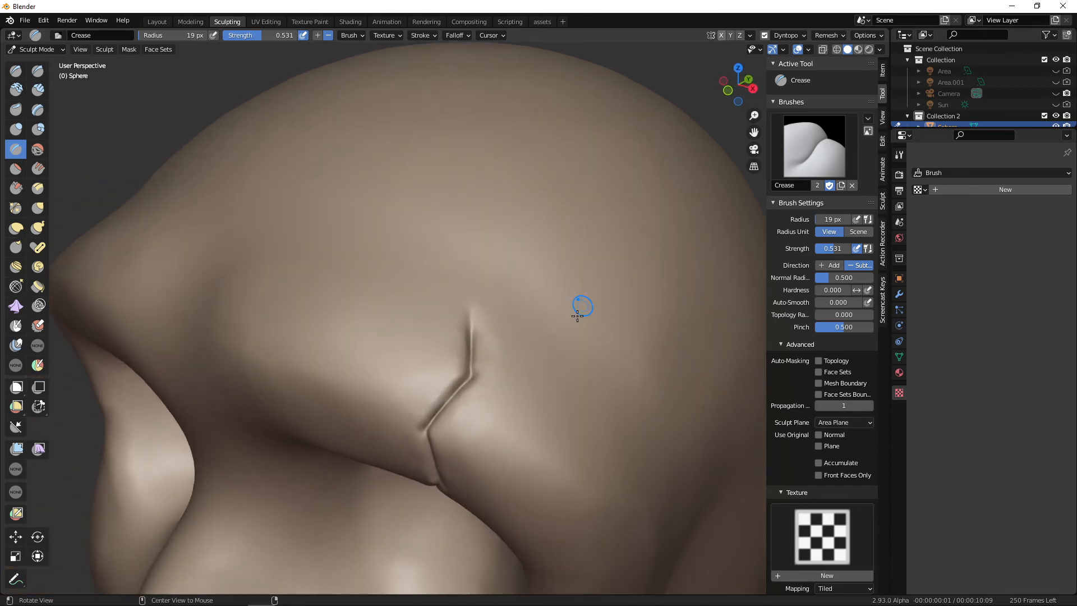
{"action": "scroll", "coordinate": [535, 360], "scroll_direction": "up", "scroll_amount": 2}
{"action": "left_click_drag", "start_coordinate": [495, 418], "coordinate": [491, 285]}
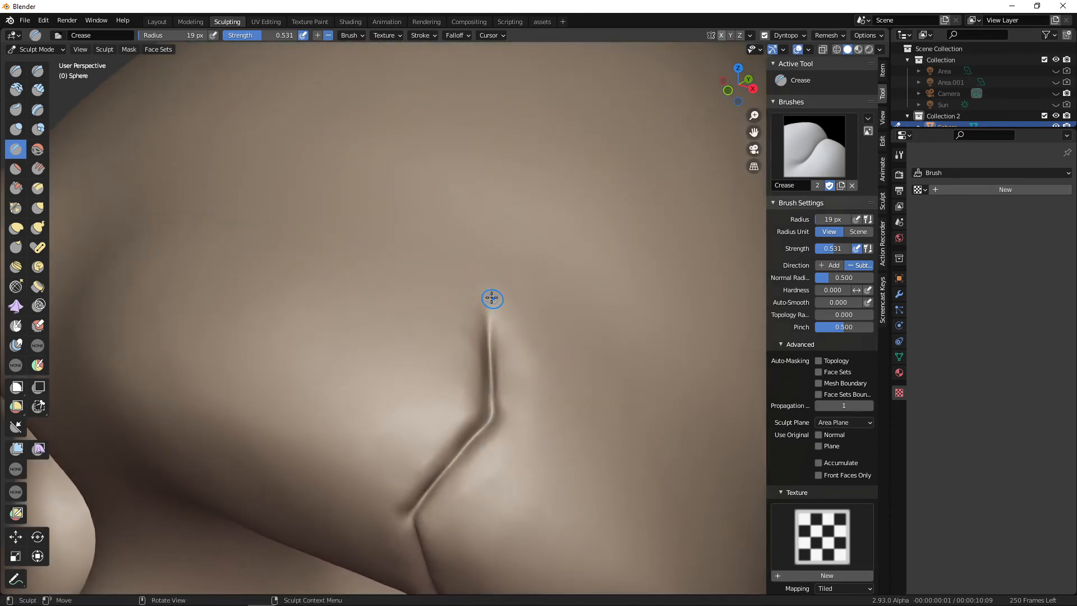
Enlarge the Crease radius to 50 px and broaden the groove along the crack's diagonal segment.
{"action": "key", "text": "f"}
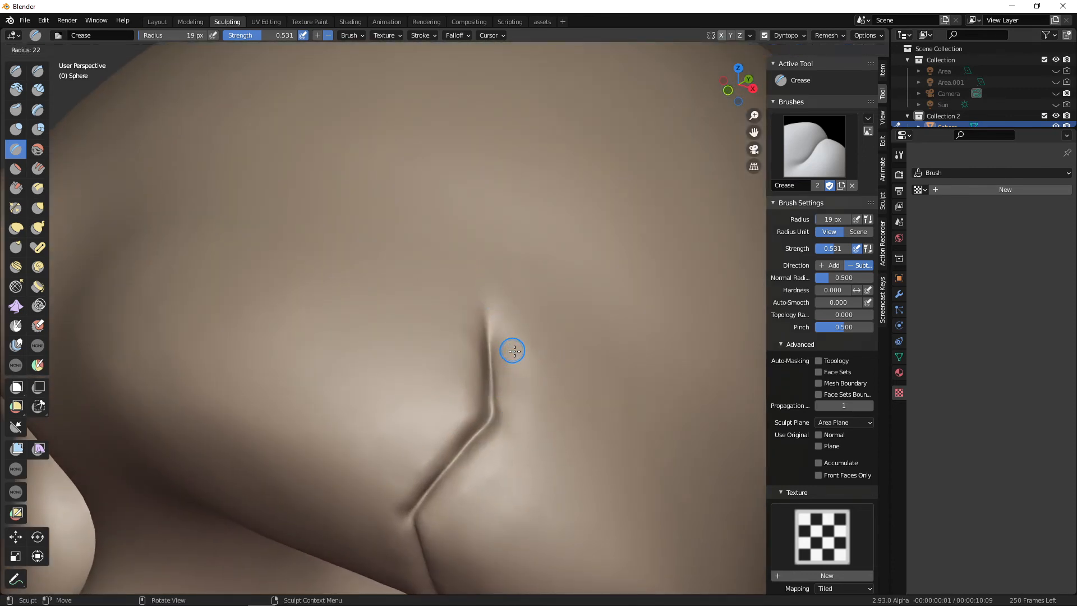
{"action": "left_click", "coordinate": [530, 349]}
{"action": "mouse_move", "coordinate": [541, 346]}
{"action": "middle_mouse_down", "text": "ctrl"}
{"action": "mouse_move", "coordinate": [567, 411]}
{"action": "mouse_move", "coordinate": [589, 383]}
{"action": "mouse_move", "coordinate": [600, 386]}
{"action": "middle_mouse_up", "text": "ctrl"}
{"action": "middle_click_drag", "start_coordinate": [600, 386], "coordinate": [590, 336], "text": "ctrl"}
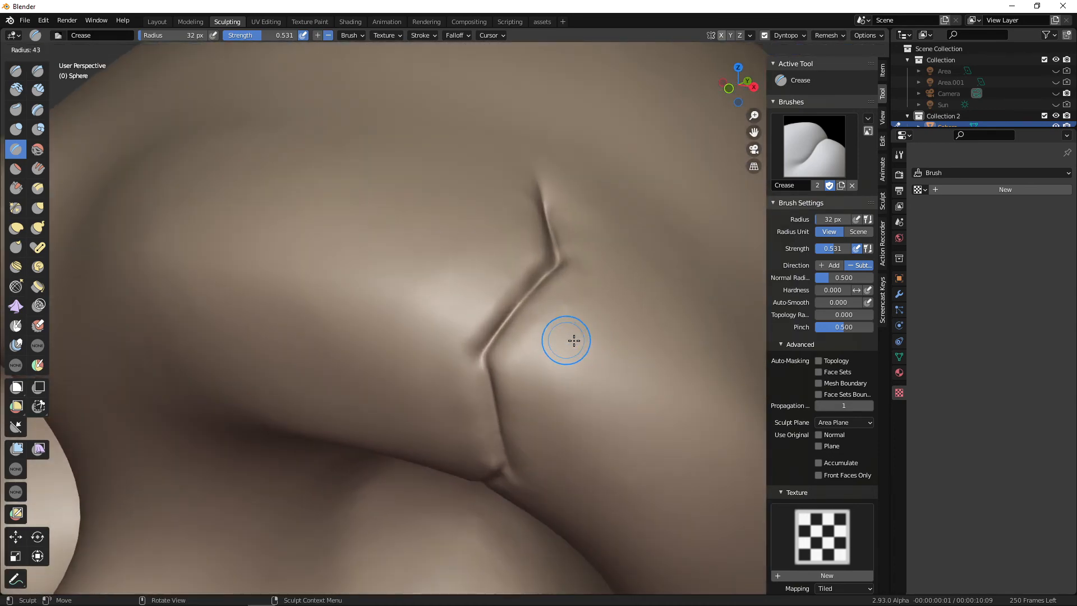
{"action": "key", "text": "f"}
{"action": "left_click_drag", "start_coordinate": [518, 253], "coordinate": [491, 281]}
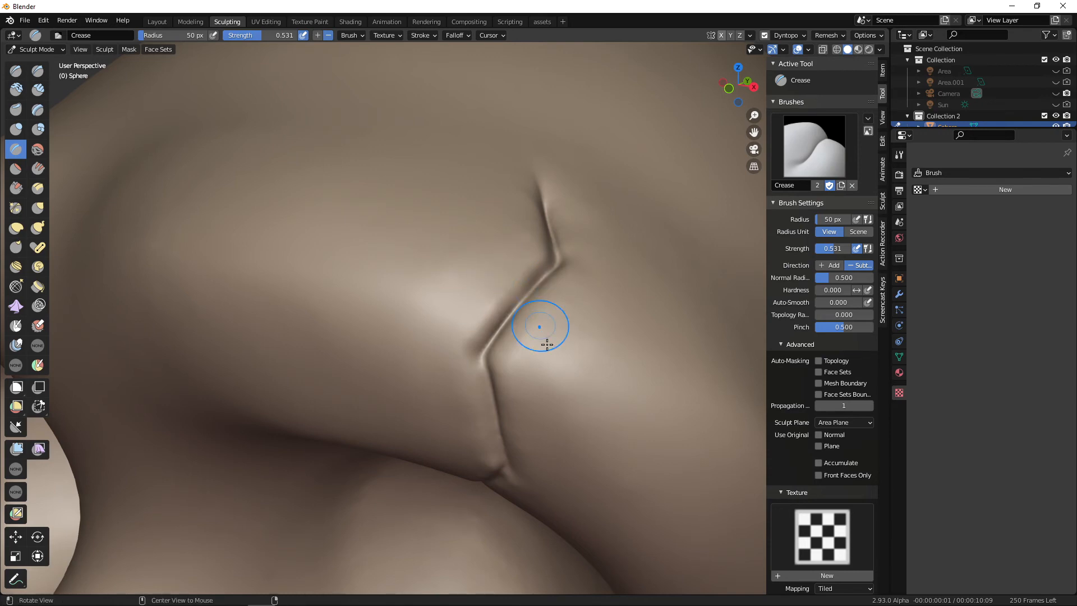
Deepen the lower part of the crack where it runs over the rim into the eye socket.
{"action": "mouse_move", "coordinate": [546, 344]}
{"action": "middle_mouse_down"}
{"action": "mouse_move", "coordinate": [581, 332]}
{"action": "mouse_move", "coordinate": [622, 244]}
{"action": "middle_mouse_up"}
{"action": "left_click_drag", "start_coordinate": [620, 245], "coordinate": [542, 243]}
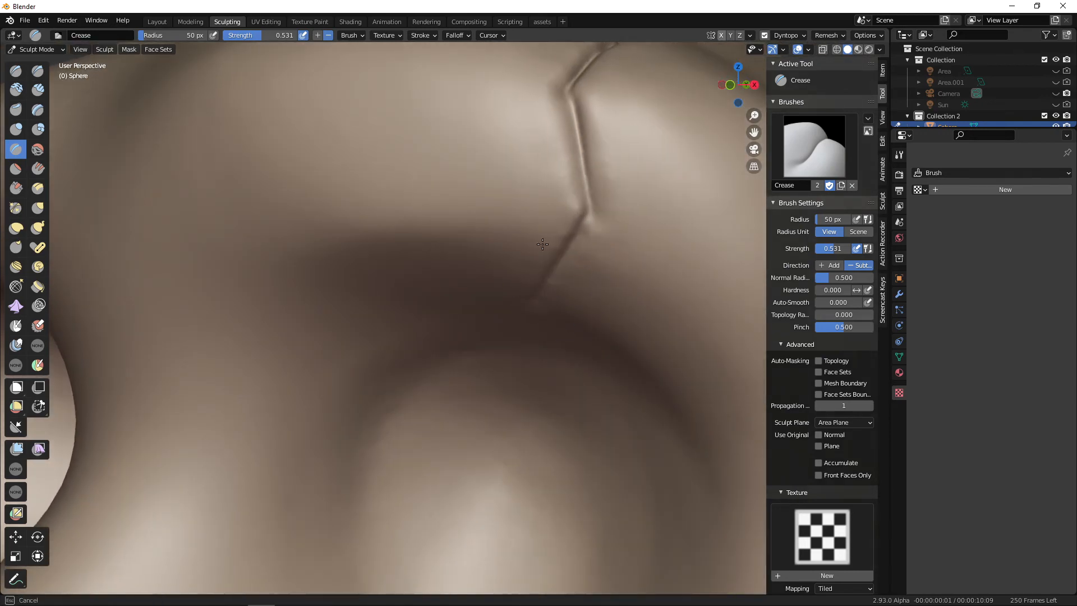
{"action": "left_click_drag", "start_coordinate": [529, 291], "coordinate": [542, 265]}
{"action": "middle_click_drag", "start_coordinate": [560, 292], "coordinate": [587, 235]}
{"action": "left_click_drag", "start_coordinate": [627, 124], "coordinate": [561, 225]}
{"action": "middle_click_drag", "start_coordinate": [603, 177], "coordinate": [613, 207]}
{"action": "mouse_move", "coordinate": [613, 206]}
{"action": "left_mouse_down", "text": "alt"}
{"action": "mouse_move", "coordinate": [622, 242]}
{"action": "mouse_move", "coordinate": [610, 251]}
{"action": "left_mouse_up", "text": "alt"}
Set the Crease radius to 25 px and add a short crease at the crack's lower bend above the eye socket.
{"action": "key", "text": "f"}
{"action": "left_click", "coordinate": [611, 270]}
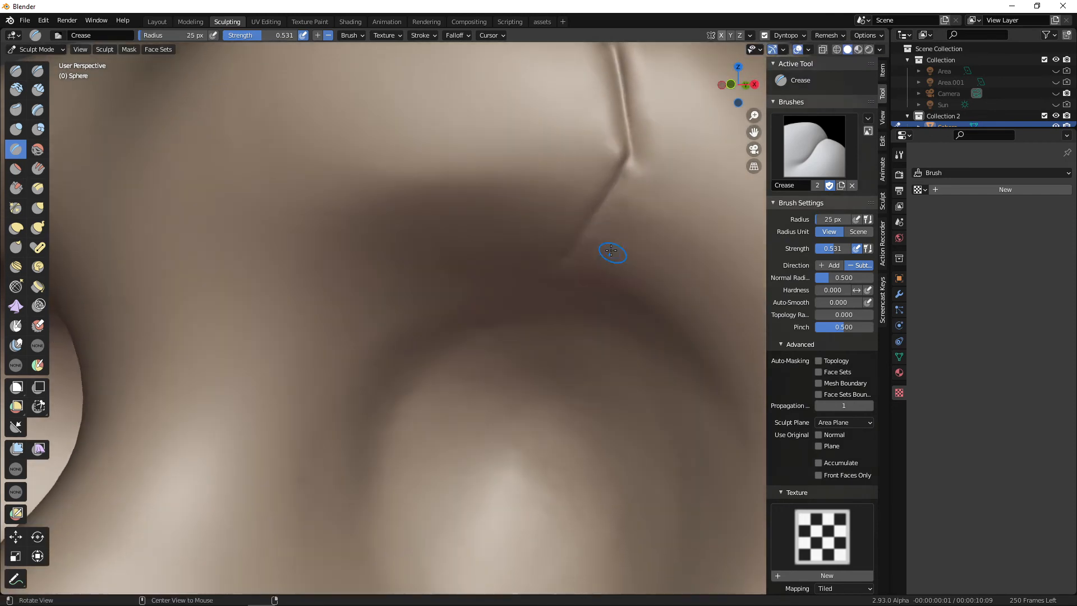
{"action": "mouse_move", "coordinate": [632, 153]}
{"action": "left_mouse_down"}
{"action": "mouse_move", "coordinate": [607, 197]}
{"action": "mouse_move", "coordinate": [616, 160]}
{"action": "mouse_move", "coordinate": [651, 166]}
{"action": "left_mouse_up"}
{"action": "left_click_drag", "start_coordinate": [664, 212], "coordinate": [689, 165], "text": "ctrl+alt"}
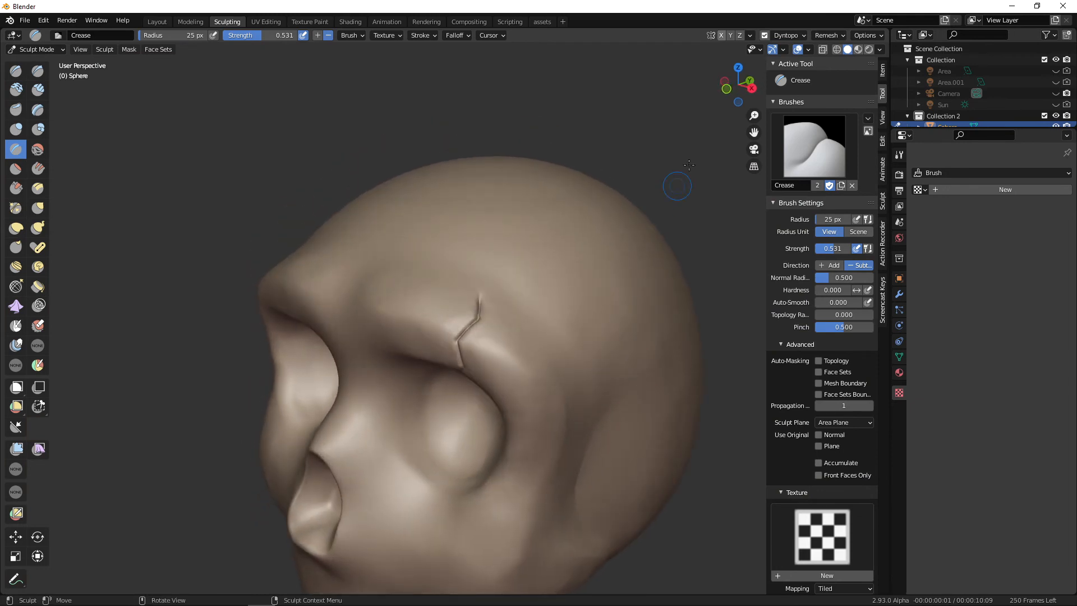
Check the dynamic topology detail percentage and inspect the finished brow crack from the side and front.
{"action": "left_click", "coordinate": [803, 36]}
{"action": "left_click", "coordinate": [816, 57]}
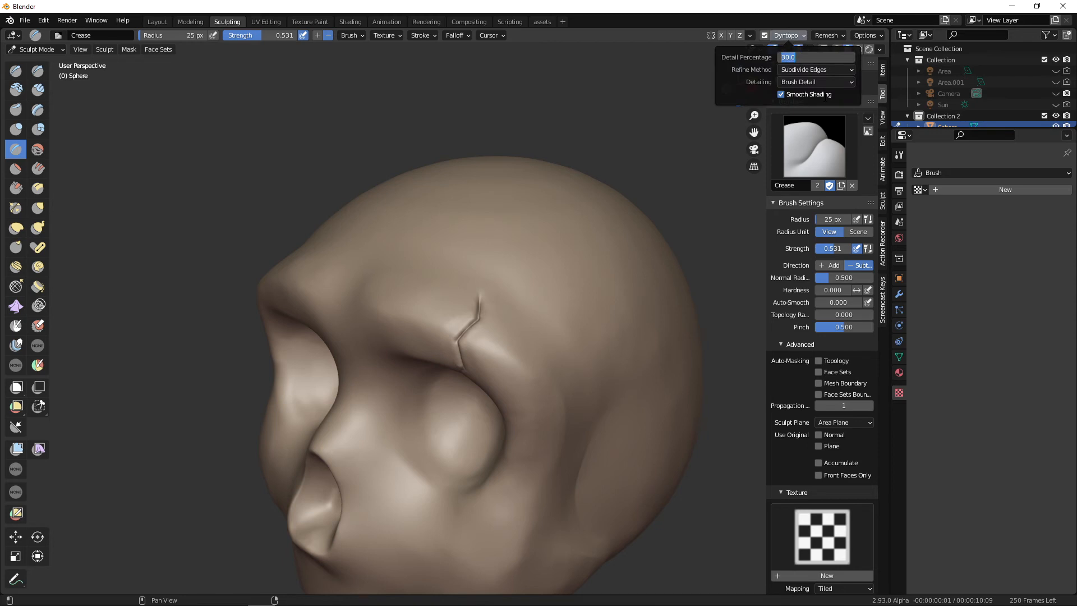
{"action": "key", "text": "Return"}
{"action": "left_click_drag", "start_coordinate": [607, 360], "coordinate": [665, 340], "text": "alt"}
{"action": "left_click_drag", "start_coordinate": [614, 412], "coordinate": [611, 386], "text": "ctrl+alt"}
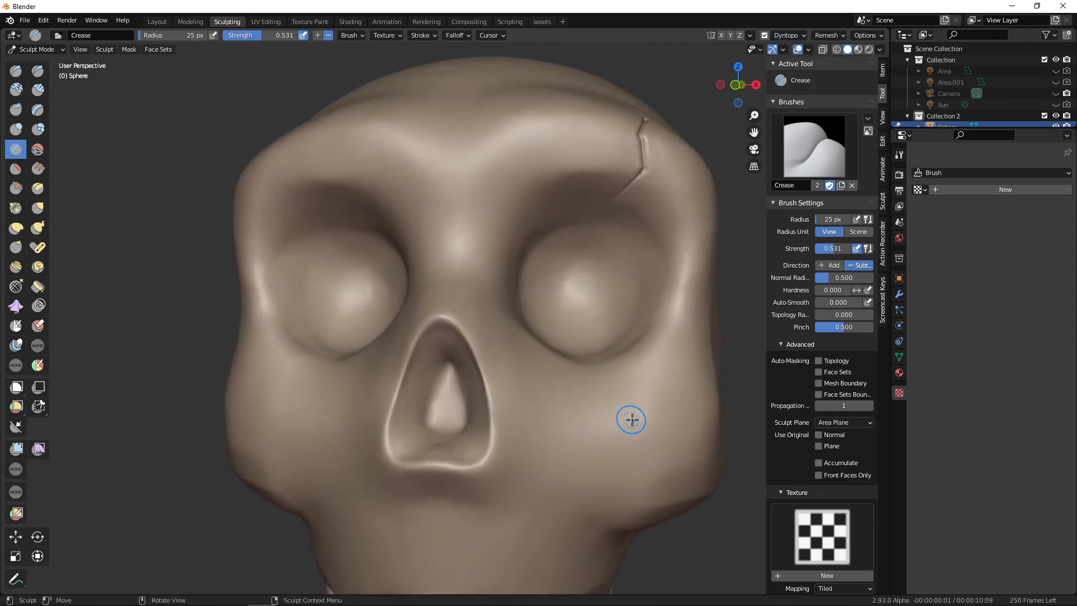
{"action": "mouse_move", "coordinate": [641, 426]}
{"action": "left_mouse_down", "text": "alt"}
{"action": "mouse_move", "coordinate": [601, 450]}
{"action": "mouse_move", "coordinate": [611, 466]}
{"action": "mouse_move", "coordinate": [617, 450]}
{"action": "mouse_move", "coordinate": [627, 464]}
{"action": "mouse_move", "coordinate": [608, 426]}
{"action": "mouse_move", "coordinate": [694, 493]}
{"action": "mouse_move", "coordinate": [613, 470]}
{"action": "left_mouse_up", "text": "alt"}
Dab small pits into the cheek below the eye socket with the Crease brush and undo the last dab.
{"action": "left_click", "coordinate": [604, 447]}
{"action": "left_click", "coordinate": [618, 449]}
{"action": "key", "text": "ctrl+z"}
Carve a two-segment crack upward from the nasal opening's upper side rim using a 13 px Crease radius.
{"action": "mouse_move", "coordinate": [613, 470]}
{"action": "middle_mouse_down"}
{"action": "mouse_move", "coordinate": [533, 430]}
{"action": "mouse_move", "coordinate": [589, 413]}
{"action": "middle_mouse_up"}
{"action": "scroll", "coordinate": [594, 409], "scroll_direction": "up", "scroll_amount": 1}
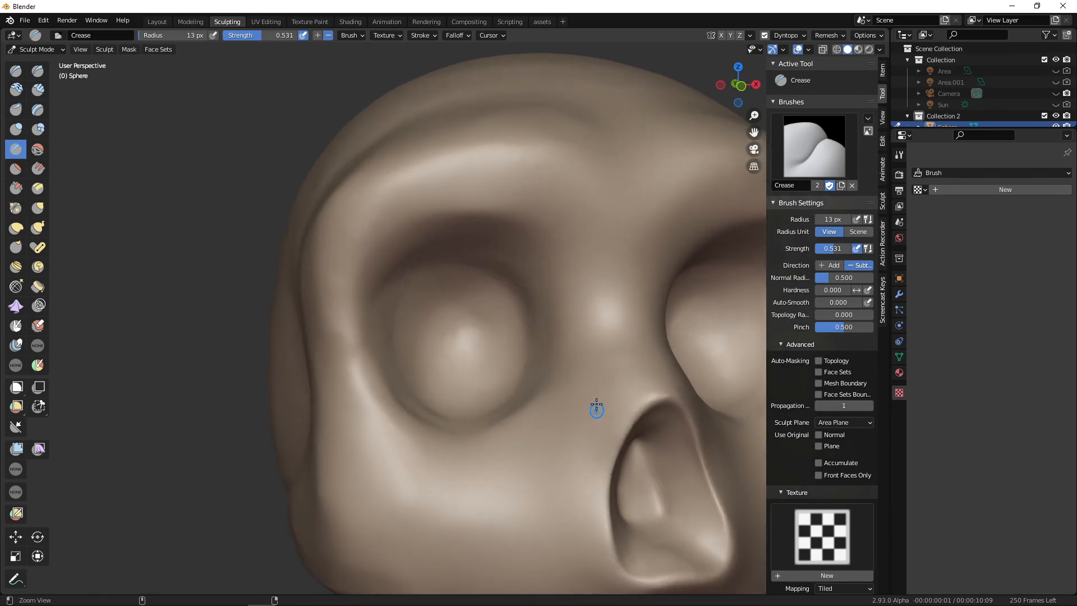
{"action": "left_click_drag", "start_coordinate": [623, 446], "coordinate": [610, 413]}
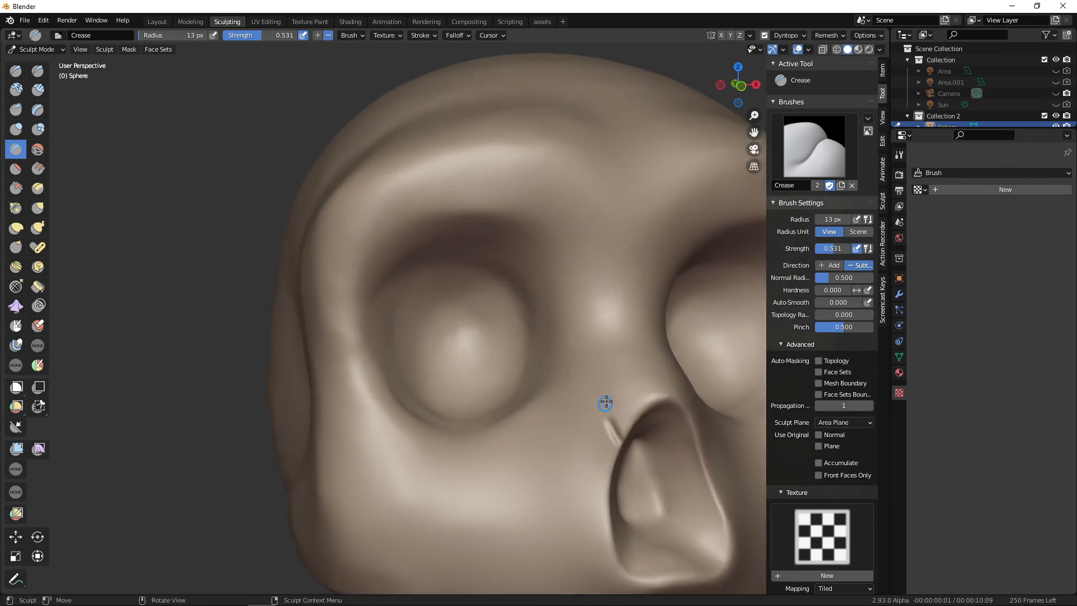
{"action": "mouse_move", "coordinate": [642, 505]}
{"action": "middle_mouse_down", "text": "shift"}
{"action": "mouse_move", "coordinate": [605, 370]}
{"action": "mouse_move", "coordinate": [633, 368]}
{"action": "mouse_move", "coordinate": [466, 343]}
{"action": "middle_mouse_up", "text": "shift"}
{"action": "scroll", "coordinate": [634, 368], "scroll_direction": "up", "scroll_amount": 2}
{"action": "mouse_move", "coordinate": [467, 343]}
{"action": "middle_mouse_down"}
{"action": "mouse_move", "coordinate": [435, 337]}
{"action": "mouse_move", "coordinate": [470, 331]}
{"action": "middle_mouse_up"}
{"action": "left_click_drag", "start_coordinate": [479, 318], "coordinate": [472, 262]}
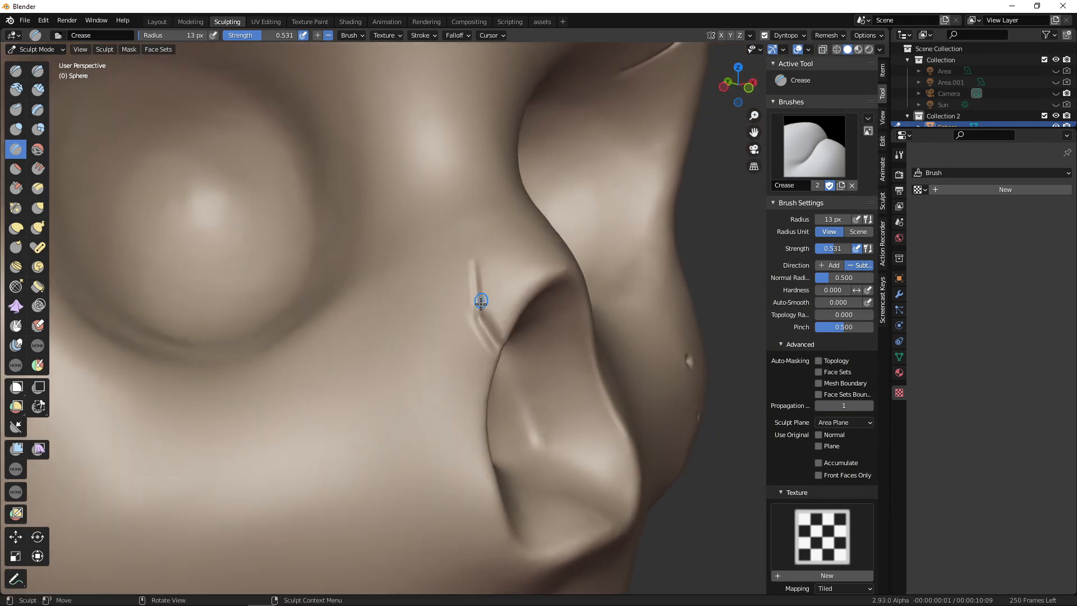
Enable pen pressure for the brush radius, then extend the nose crack's upper end and deepen its segments.
{"action": "left_click", "coordinate": [214, 36]}
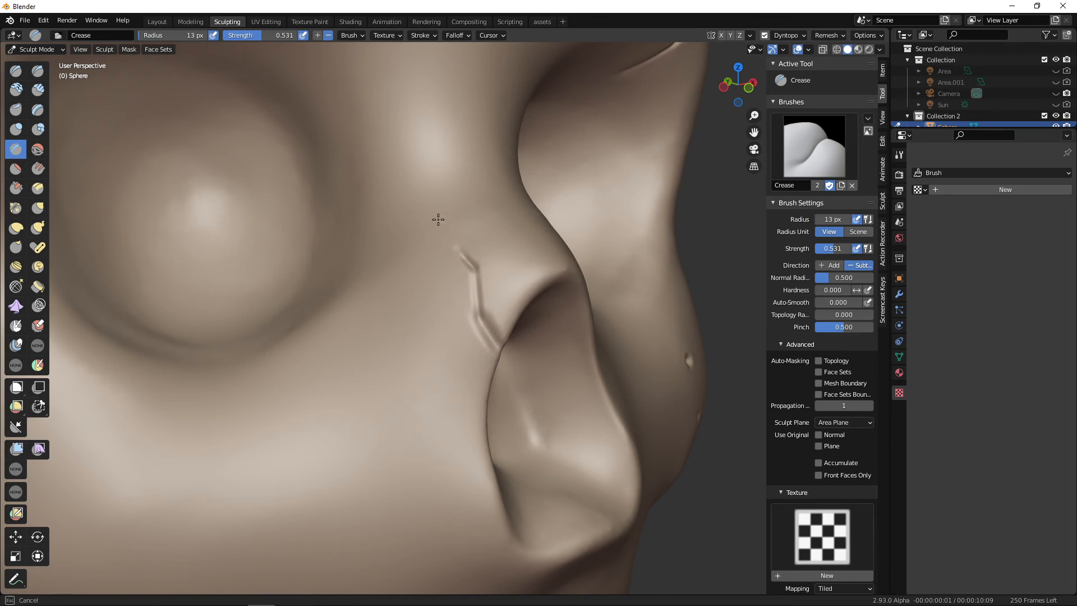
{"action": "left_click_drag", "start_coordinate": [456, 247], "coordinate": [478, 297]}
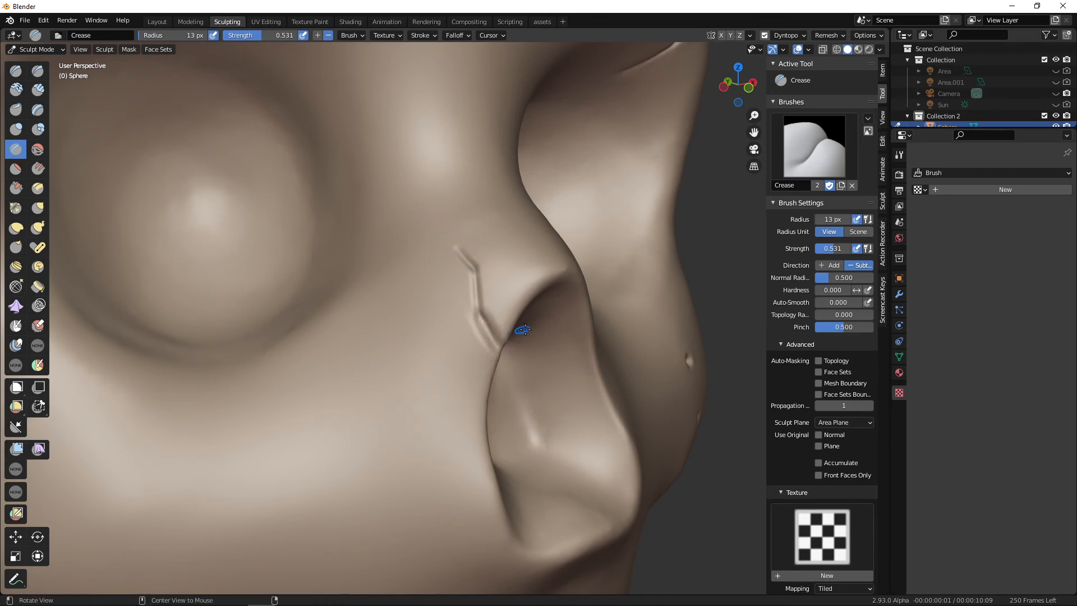
{"action": "middle_click_drag", "start_coordinate": [523, 330], "coordinate": [533, 331]}
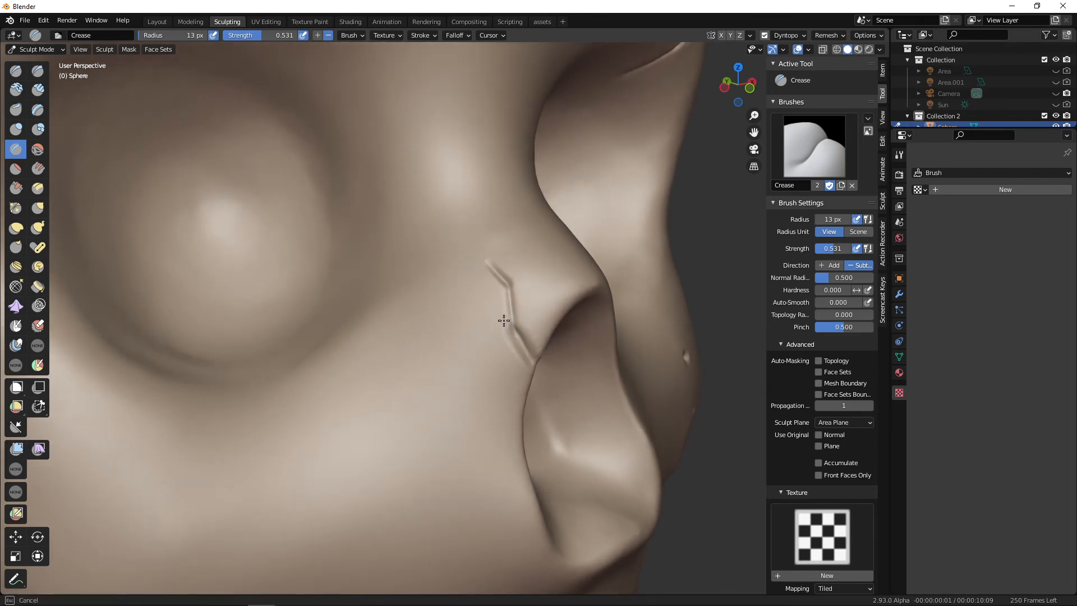
{"action": "left_click_drag", "start_coordinate": [503, 320], "coordinate": [523, 357]}
{"action": "mouse_move", "coordinate": [492, 271]}
{"action": "left_mouse_down"}
{"action": "mouse_move", "coordinate": [477, 243]}
{"action": "mouse_move", "coordinate": [518, 296]}
{"action": "mouse_move", "coordinate": [515, 332]}
{"action": "mouse_move", "coordinate": [505, 298]}
{"action": "left_mouse_up"}
Carry the crack over the nasal rim and, with the radius at 7 px, refine it down to the bump inside the cavity.
{"action": "mouse_move", "coordinate": [531, 361]}
{"action": "middle_mouse_down"}
{"action": "mouse_move", "coordinate": [507, 327]}
{"action": "mouse_move", "coordinate": [611, 446]}
{"action": "mouse_move", "coordinate": [500, 343]}
{"action": "mouse_move", "coordinate": [467, 331]}
{"action": "middle_mouse_up"}
{"action": "mouse_move", "coordinate": [402, 262]}
{"action": "left_mouse_down"}
{"action": "mouse_move", "coordinate": [399, 251]}
{"action": "mouse_move", "coordinate": [435, 275]}
{"action": "mouse_move", "coordinate": [400, 249]}
{"action": "left_mouse_up"}
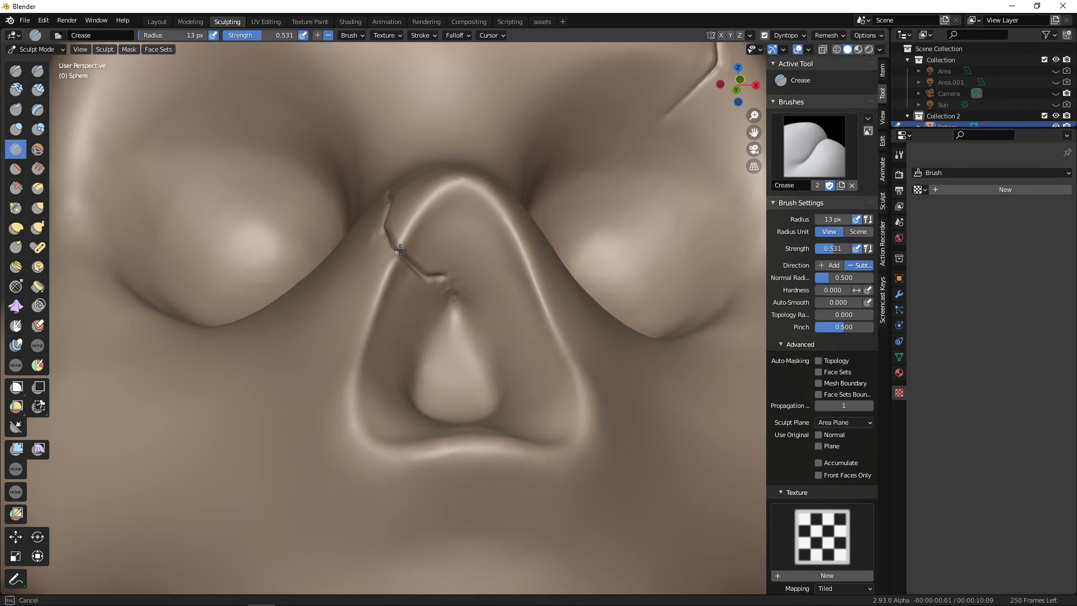
{"action": "middle_click_drag", "start_coordinate": [461, 256], "coordinate": [445, 242]}
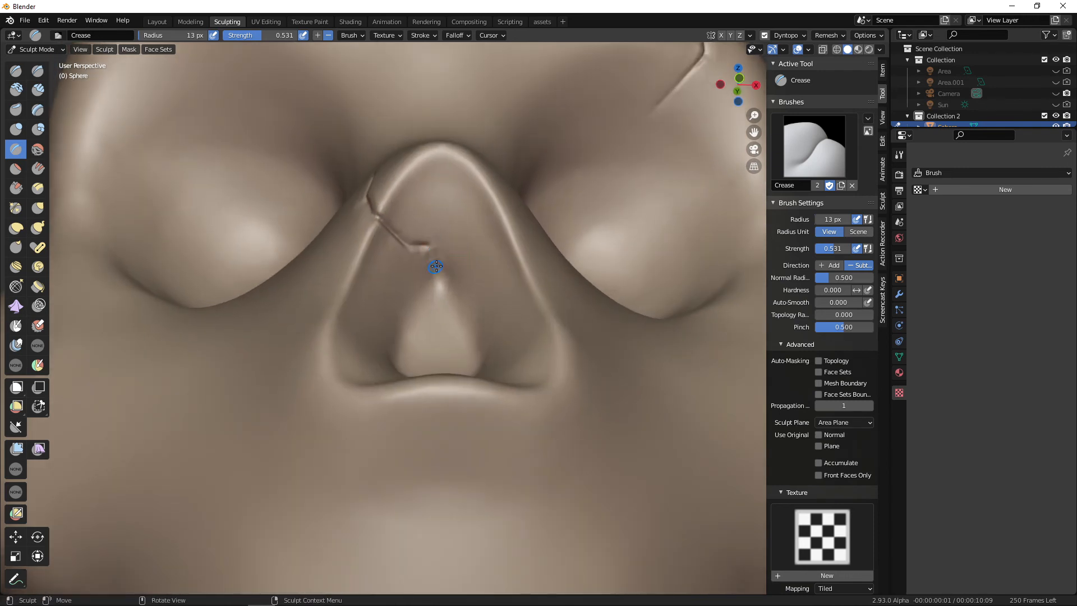
{"action": "key", "text": "f"}
{"action": "key", "text": "f"}
{"action": "left_click", "coordinate": [403, 259]}
{"action": "middle_click_drag", "start_coordinate": [403, 259], "coordinate": [408, 204]}
{"action": "left_click_drag", "start_coordinate": [398, 193], "coordinate": [408, 204]}
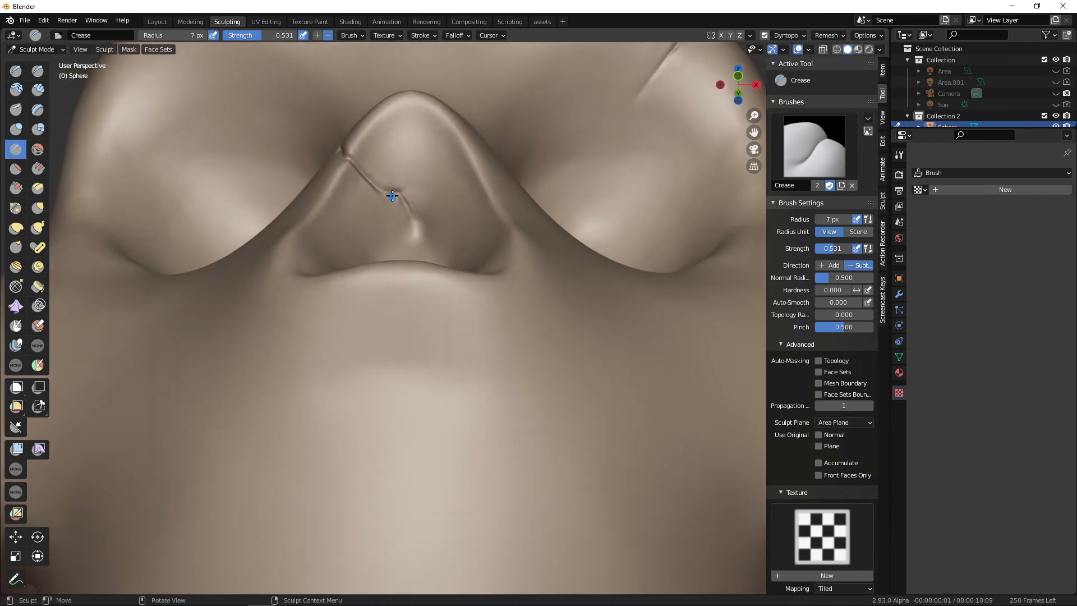
{"action": "mouse_move", "coordinate": [352, 161]}
{"action": "left_mouse_down"}
{"action": "mouse_move", "coordinate": [385, 191]}
{"action": "mouse_move", "coordinate": [410, 193]}
{"action": "mouse_move", "coordinate": [414, 211]}
{"action": "mouse_move", "coordinate": [380, 191]}
{"action": "mouse_move", "coordinate": [402, 194]}
{"action": "mouse_move", "coordinate": [413, 221]}
{"action": "left_mouse_up"}
Split the upper end of the nose crack into two thin branches with the 7 px Crease brush.
{"action": "mouse_move", "coordinate": [414, 221]}
{"action": "middle_mouse_down"}
{"action": "mouse_move", "coordinate": [515, 224]}
{"action": "mouse_move", "coordinate": [538, 377]}
{"action": "middle_mouse_up"}
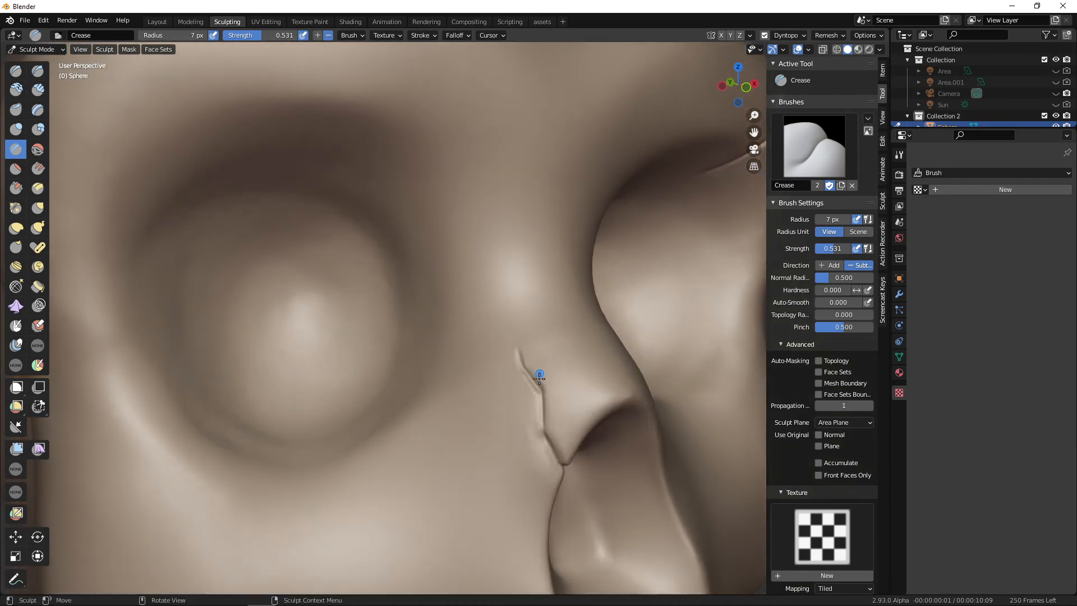
{"action": "left_click_drag", "start_coordinate": [542, 391], "coordinate": [560, 344]}
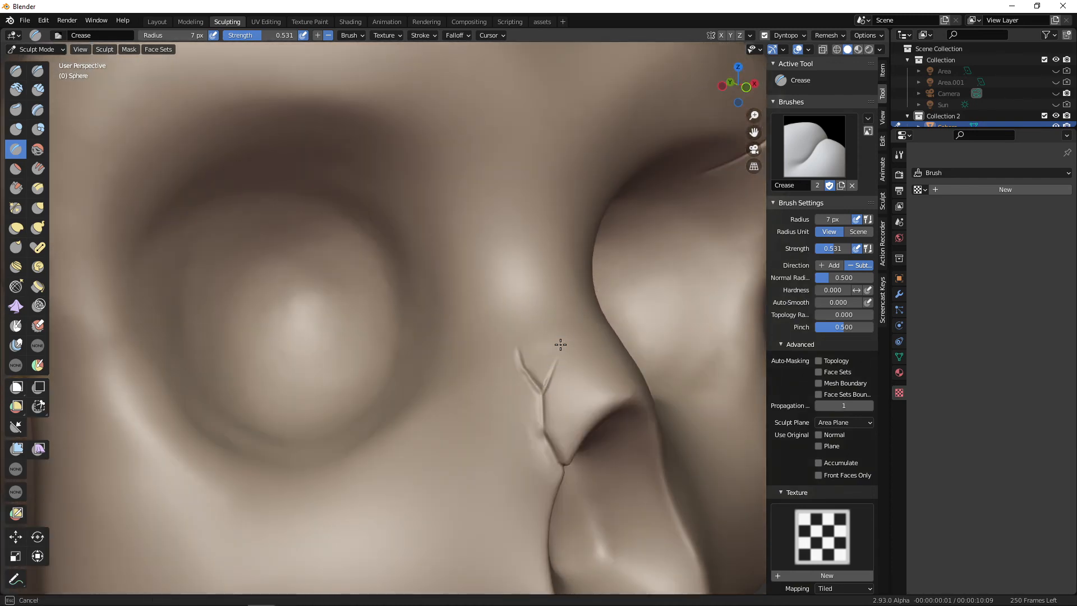
{"action": "middle_click_drag", "start_coordinate": [563, 405], "coordinate": [553, 349]}
{"action": "left_click_drag", "start_coordinate": [523, 318], "coordinate": [526, 332]}
{"action": "middle_click_drag", "start_coordinate": [548, 365], "coordinate": [554, 352]}
{"action": "left_click_drag", "start_coordinate": [545, 313], "coordinate": [552, 339]}
Set the Crease radius to 19 px, deepen the lower part of the nose crack, and review it from the front.
{"action": "middle_click_drag", "start_coordinate": [555, 339], "coordinate": [587, 320], "text": "ctrl"}
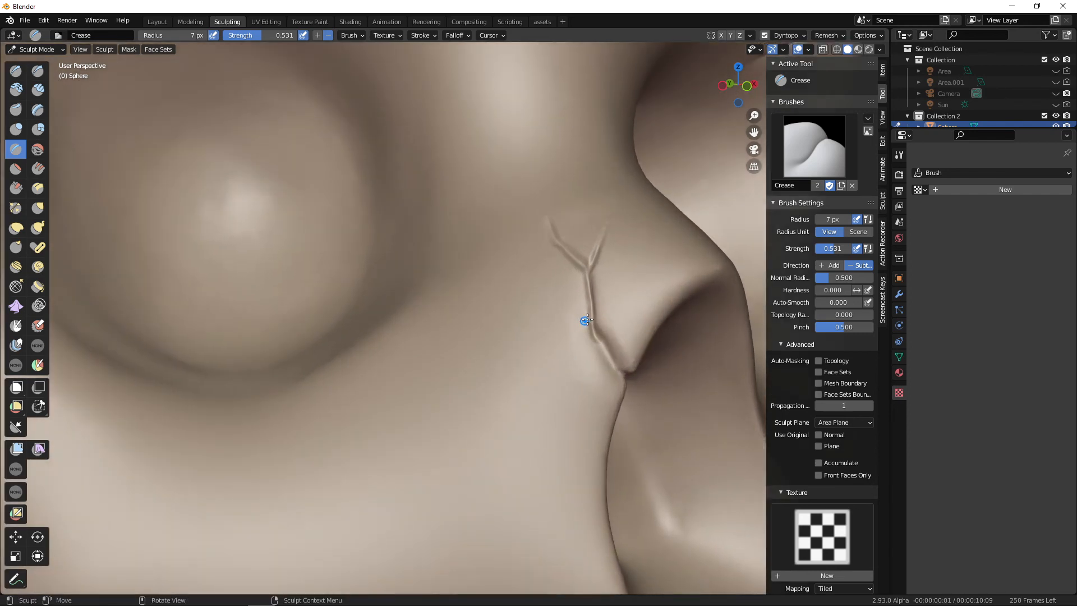
{"action": "key", "text": "f"}
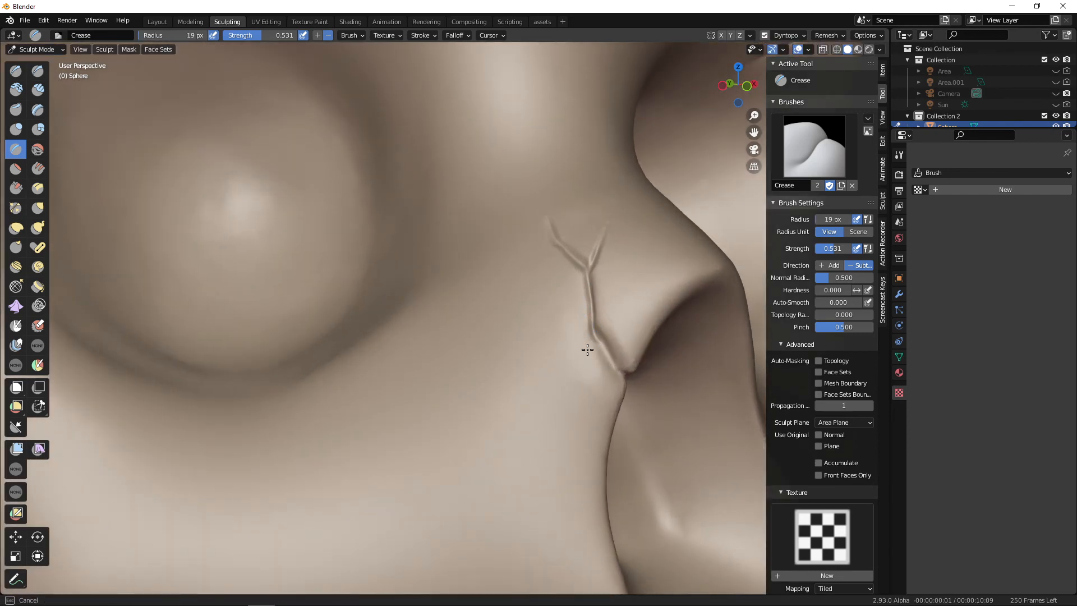
{"action": "left_click_drag", "start_coordinate": [588, 350], "coordinate": [593, 361]}
{"action": "left_click_drag", "start_coordinate": [601, 375], "coordinate": [609, 468], "text": "ctrl+alt"}
{"action": "left_click_drag", "start_coordinate": [671, 379], "coordinate": [630, 384], "text": "alt"}
{"action": "left_click_drag", "start_coordinate": [579, 436], "coordinate": [586, 484], "text": "ctrl+alt"}
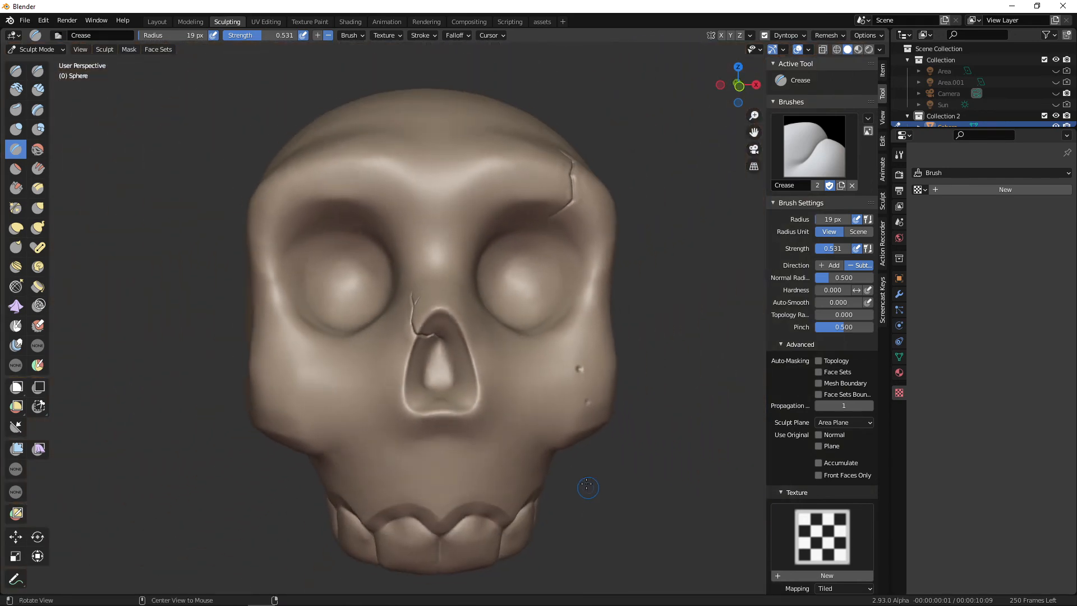
Set the Crease radius to 8 px and carve a short crack at the nasal opening's lower corner.
{"action": "mouse_move", "coordinate": [504, 388]}
{"action": "left_mouse_down", "text": "alt"}
{"action": "mouse_move", "coordinate": [468, 391]}
{"action": "mouse_move", "coordinate": [566, 411]}
{"action": "mouse_move", "coordinate": [535, 412]}
{"action": "mouse_move", "coordinate": [555, 401]}
{"action": "mouse_move", "coordinate": [530, 393]}
{"action": "mouse_move", "coordinate": [547, 374]}
{"action": "left_mouse_up", "text": "alt"}
{"action": "key", "text": "f"}
{"action": "left_click", "coordinate": [503, 401]}
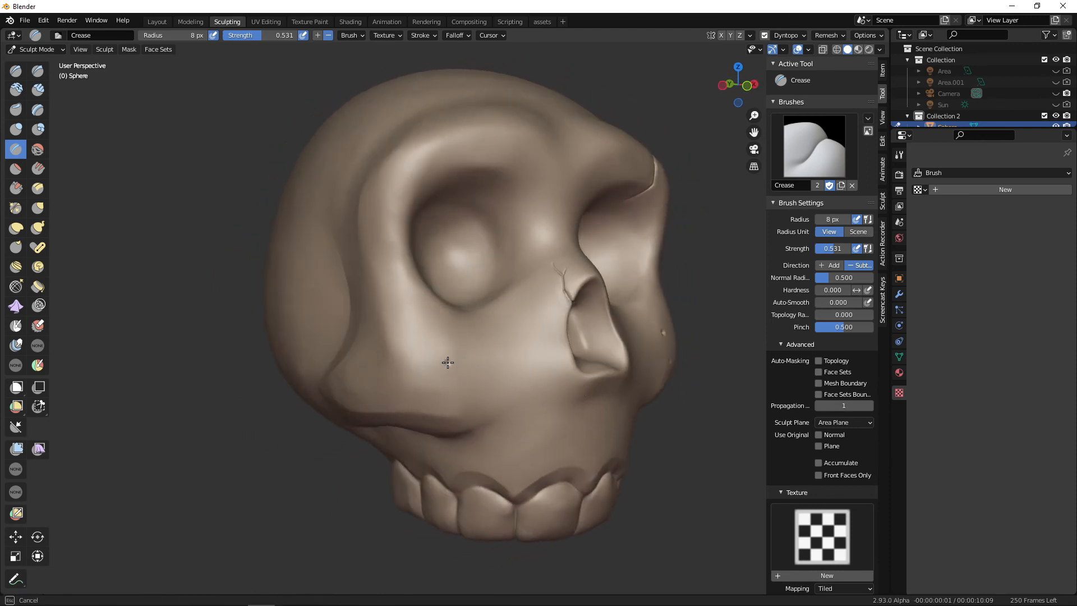
{"action": "left_click_drag", "start_coordinate": [448, 363], "coordinate": [493, 339], "text": "alt"}
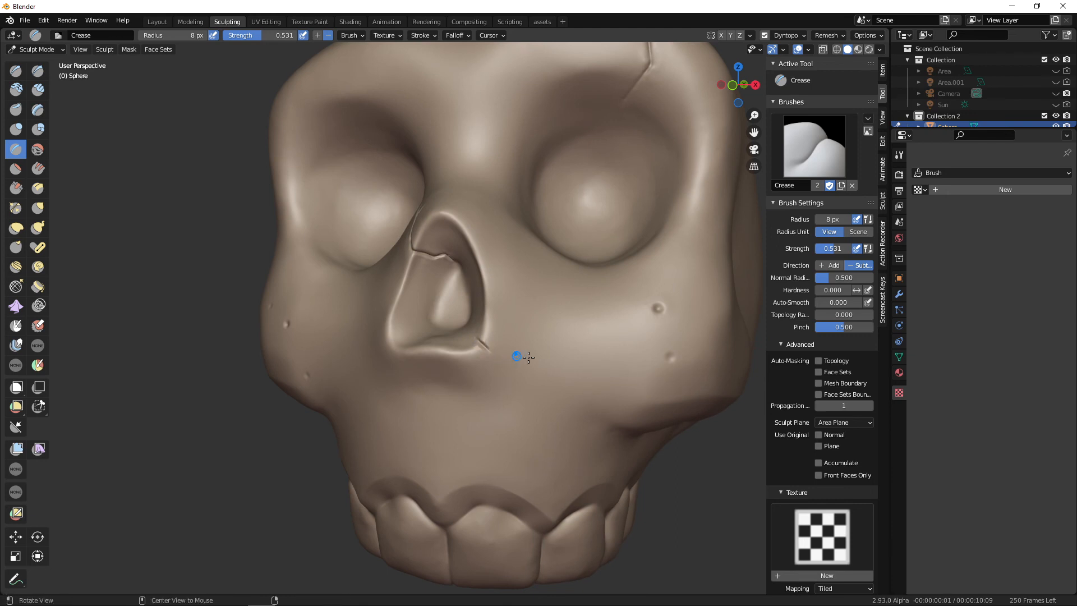
{"action": "left_click_drag", "start_coordinate": [586, 365], "coordinate": [619, 359], "text": "alt"}
Carve a short diagonal crack on the outer brow above the opposite eye socket from the first brow crack.
{"action": "left_click_drag", "start_coordinate": [589, 311], "coordinate": [715, 437], "text": "alt+shift"}
{"action": "left_click_drag", "start_coordinate": [627, 347], "coordinate": [606, 337], "text": "alt"}
{"action": "left_click_drag", "start_coordinate": [481, 257], "coordinate": [476, 244], "text": "alt"}
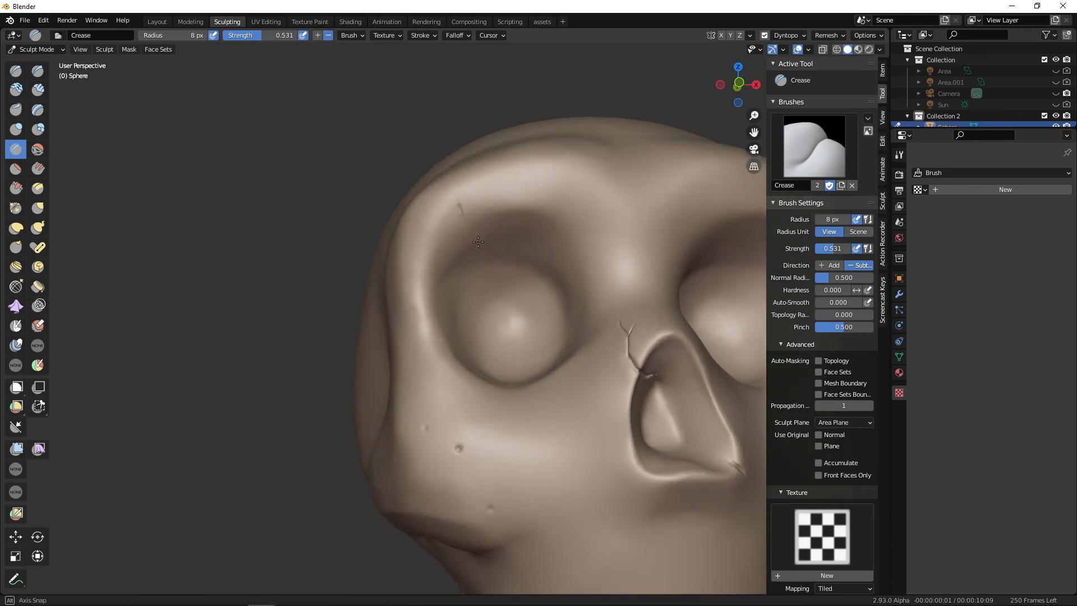
{"action": "left_click_drag", "start_coordinate": [458, 208], "coordinate": [453, 194]}
{"action": "scroll", "coordinate": [459, 208], "scroll_direction": "up", "scroll_amount": 4}
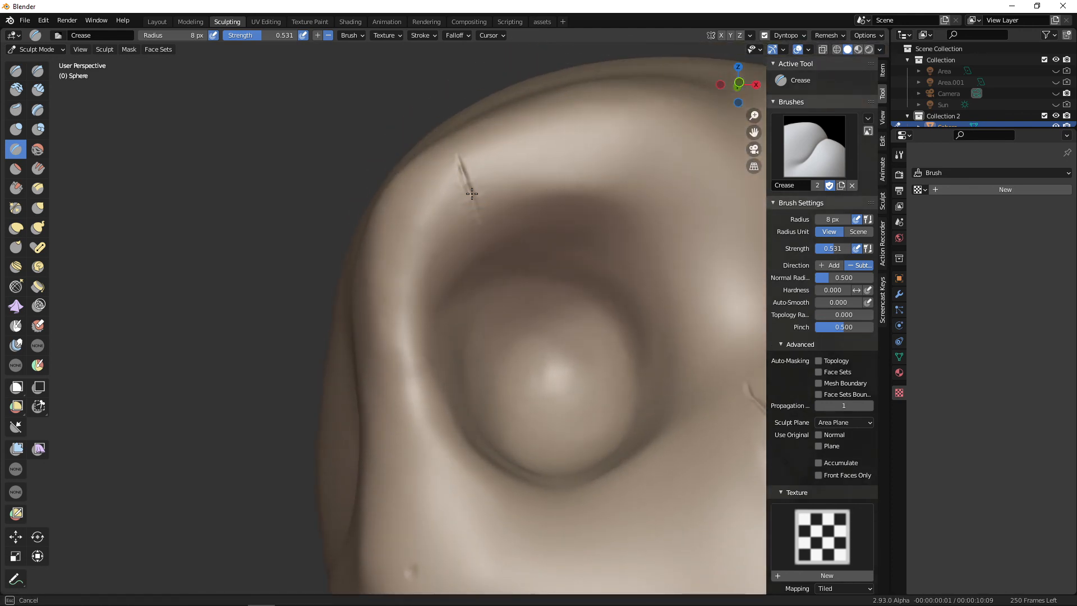
{"action": "left_click_drag", "start_coordinate": [466, 179], "coordinate": [484, 214]}
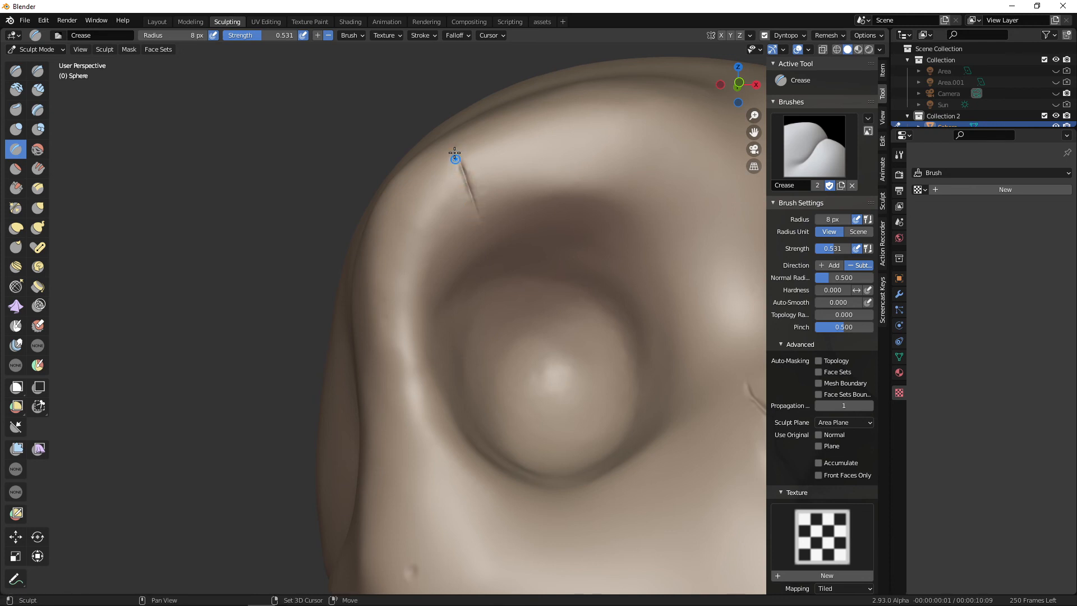
Deepen the new brow crack with fine strokes, then set the Crease radius to 31 px and widen its groove.
{"action": "middle_click_drag", "start_coordinate": [479, 182], "coordinate": [493, 212]}
{"action": "left_click_drag", "start_coordinate": [488, 215], "coordinate": [490, 217]}
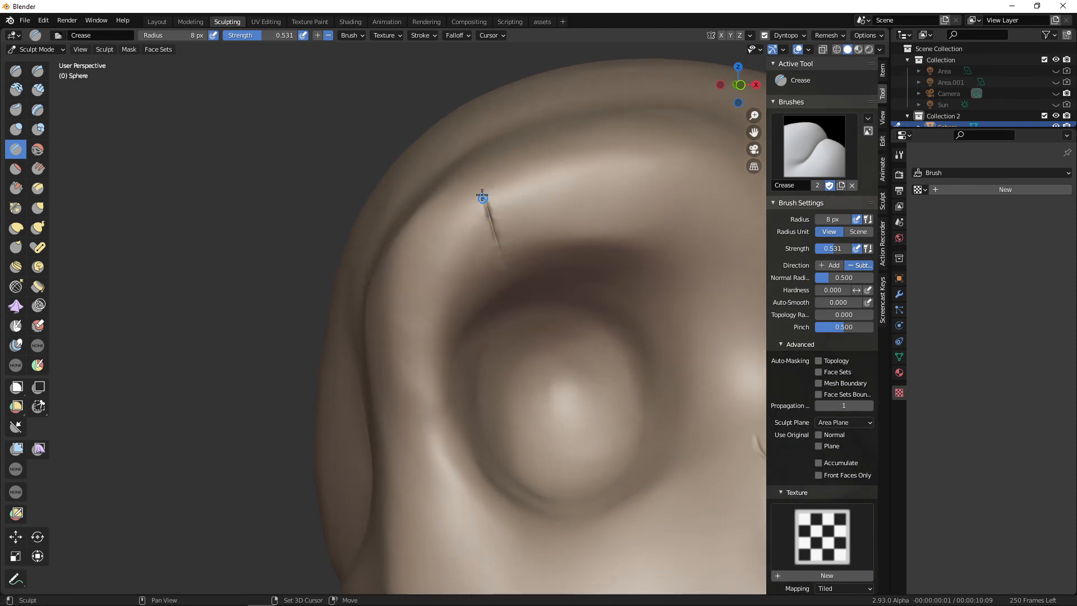
{"action": "left_click_drag", "start_coordinate": [486, 197], "coordinate": [486, 199]}
{"action": "middle_click_drag", "start_coordinate": [517, 241], "coordinate": [536, 207], "text": "ctrl"}
{"action": "middle_click_drag", "start_coordinate": [536, 207], "coordinate": [492, 260], "text": "shift"}
{"action": "key", "text": "f"}
{"action": "left_click", "coordinate": [494, 233]}
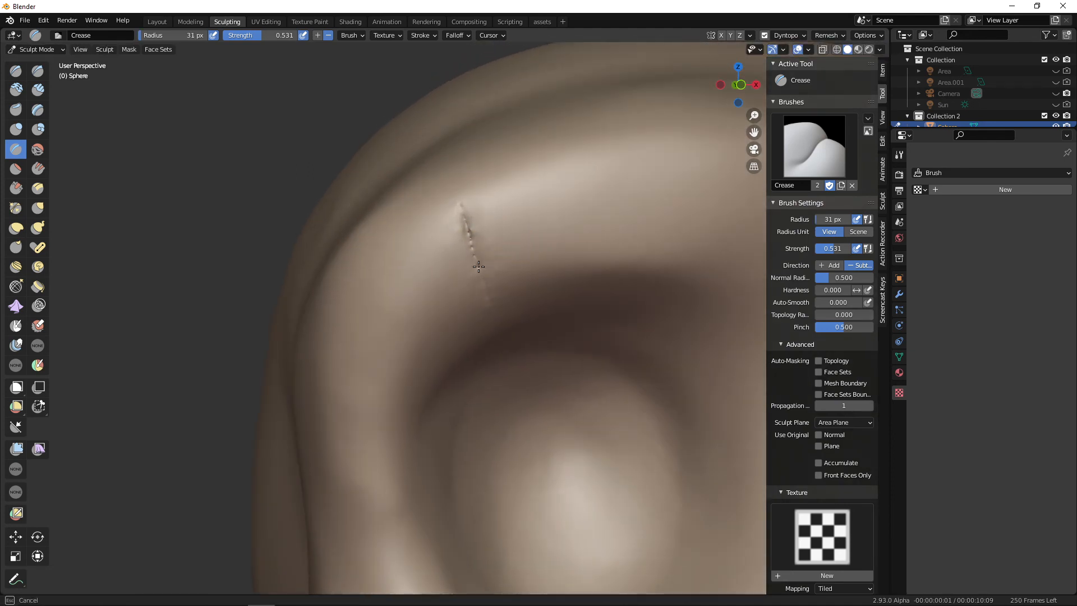
{"action": "left_click_drag", "start_coordinate": [478, 266], "coordinate": [502, 274]}
{"action": "scroll", "coordinate": [533, 264], "scroll_direction": "up", "scroll_amount": 1}
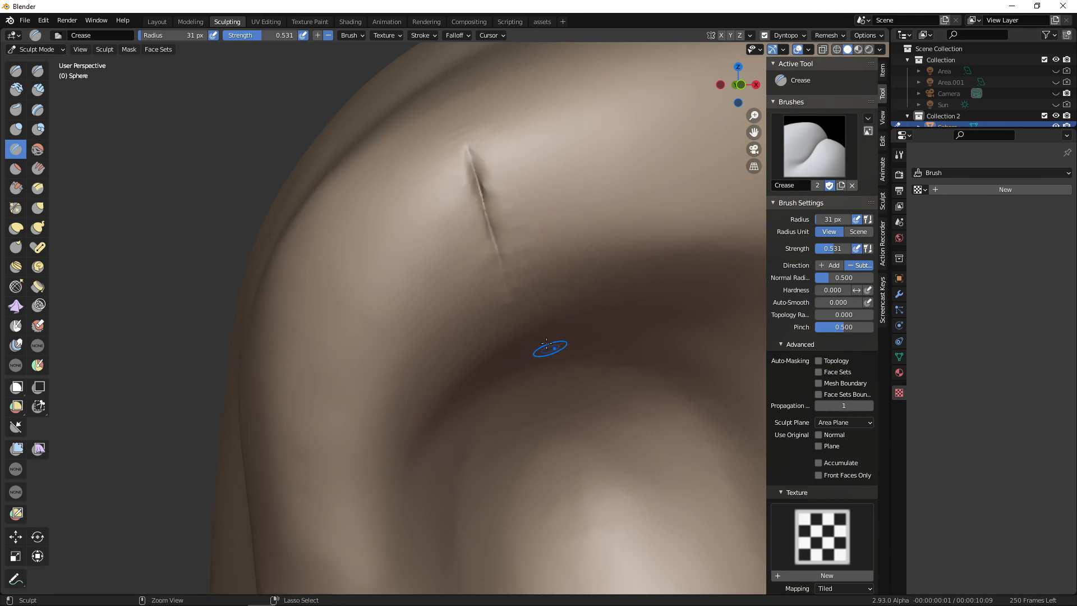
{"action": "left_click_drag", "start_coordinate": [478, 188], "coordinate": [485, 178]}
{"action": "left_click_drag", "start_coordinate": [493, 219], "coordinate": [501, 235]}
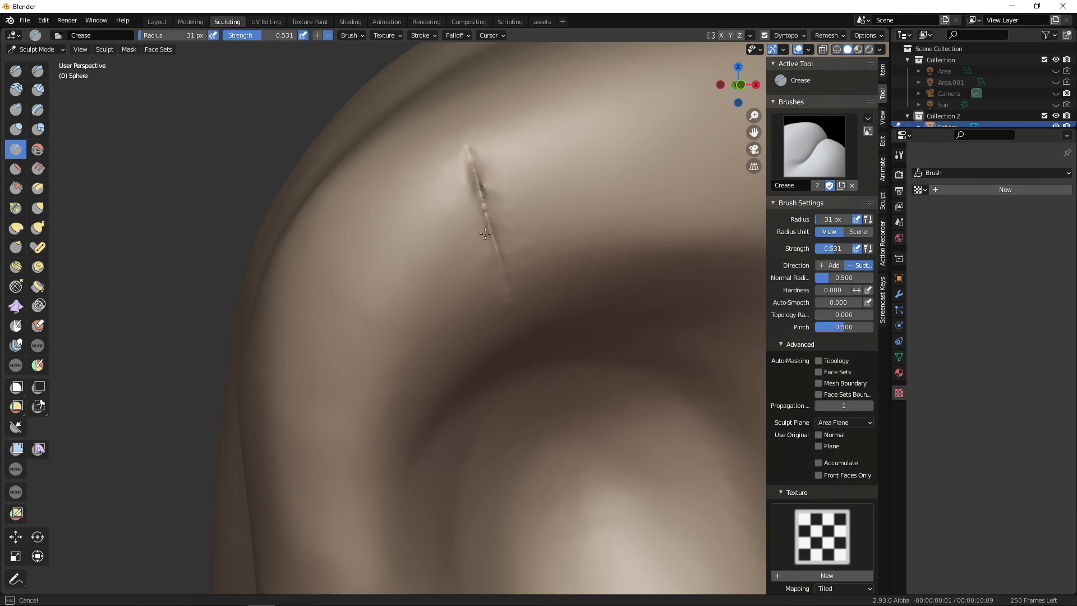
Enlarge the Crease radius to 27 px and sharpen the gum line above the front teeth.
{"action": "mouse_move", "coordinate": [533, 298]}
{"action": "middle_mouse_down"}
{"action": "mouse_move", "coordinate": [550, 293]}
{"action": "mouse_move", "coordinate": [555, 314]}
{"action": "middle_mouse_up"}
{"action": "scroll", "coordinate": [575, 411], "scroll_direction": "down", "scroll_amount": 6}
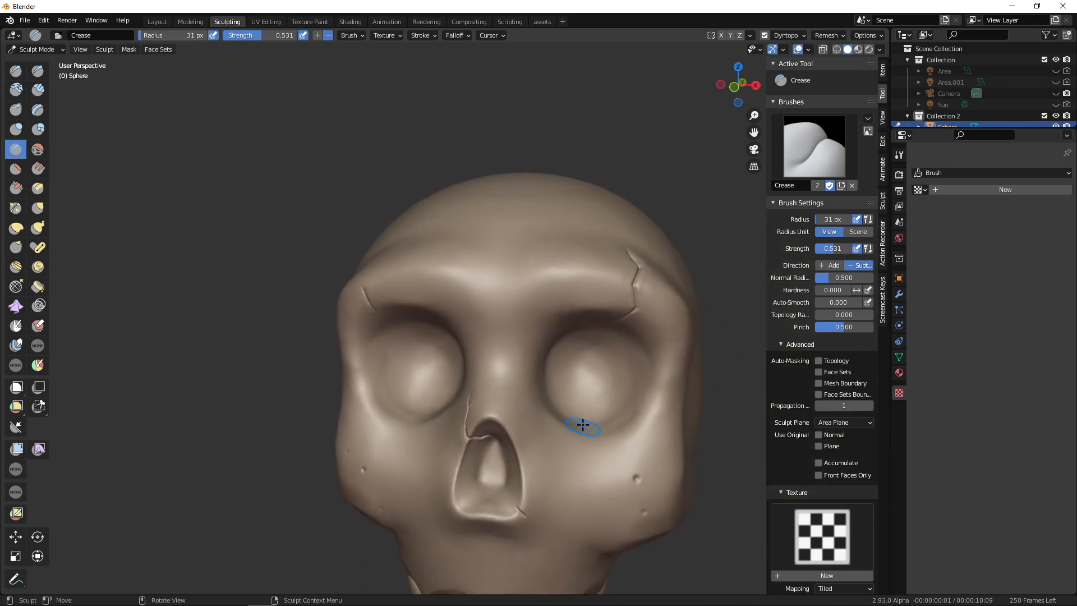
{"action": "key", "text": "f"}
{"action": "left_click", "coordinate": [572, 432]}
{"action": "middle_click_drag", "start_coordinate": [573, 432], "coordinate": [553, 404]}
{"action": "key", "text": "f"}
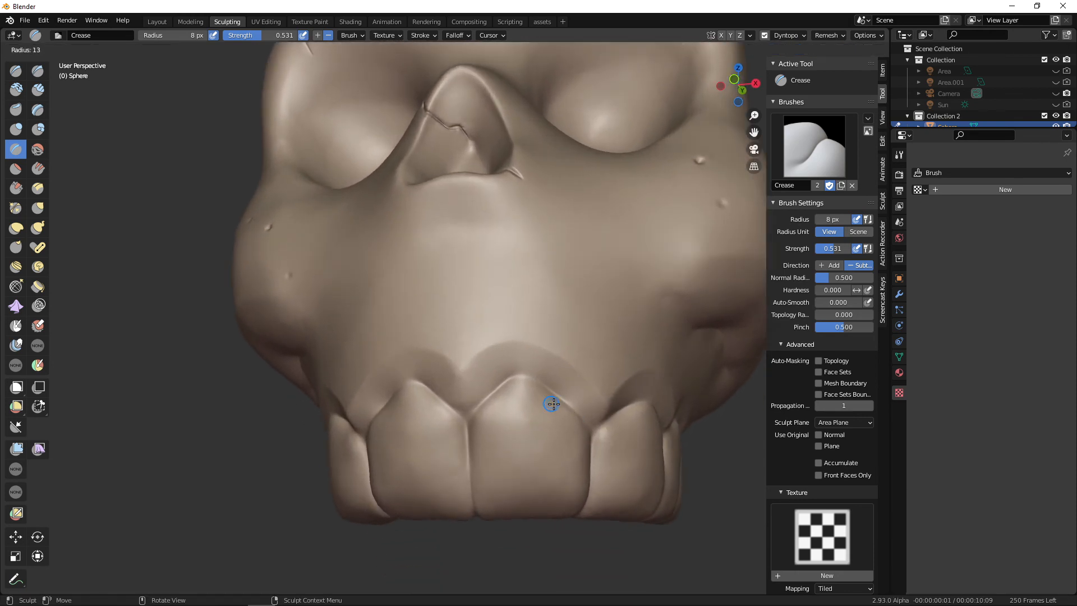
{"action": "left_click", "coordinate": [558, 402]}
{"action": "mouse_move", "coordinate": [508, 384]}
{"action": "left_mouse_down"}
{"action": "mouse_move", "coordinate": [519, 376]}
{"action": "mouse_move", "coordinate": [577, 420]}
{"action": "left_mouse_up"}
{"action": "middle_click_drag", "start_coordinate": [577, 421], "coordinate": [565, 432]}
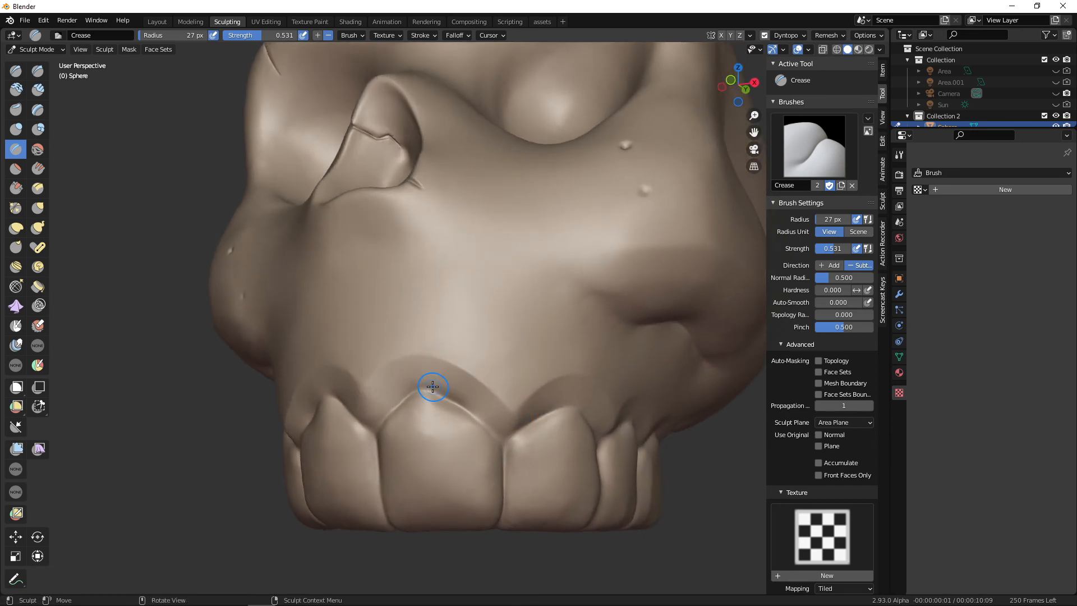
{"action": "left_click_drag", "start_coordinate": [432, 387], "coordinate": [474, 397]}
Set the Crease radius to 21 px and crease the gum line over the other front tooth.
{"action": "middle_click_drag", "start_coordinate": [534, 372], "coordinate": [596, 417]}
{"action": "key", "text": "f"}
{"action": "left_click", "coordinate": [523, 386]}
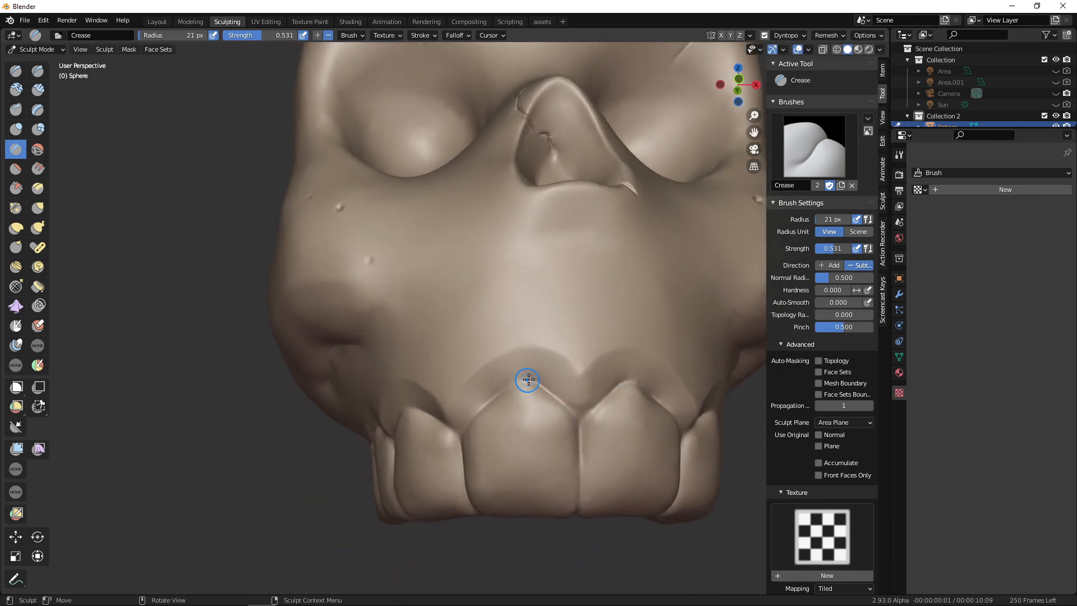
{"action": "mouse_move", "coordinate": [528, 379]}
{"action": "left_mouse_down"}
{"action": "mouse_move", "coordinate": [494, 397]}
{"action": "mouse_move", "coordinate": [502, 383]}
{"action": "left_mouse_up"}
Set the Crease radius to 13 px and inspect the cracks and pits across the whole skull from the front.
{"action": "scroll", "coordinate": [588, 425], "scroll_direction": "down", "scroll_amount": 3}
{"action": "mouse_move", "coordinate": [637, 431]}
{"action": "middle_mouse_down"}
{"action": "mouse_move", "coordinate": [600, 456]}
{"action": "mouse_move", "coordinate": [616, 469]}
{"action": "mouse_move", "coordinate": [626, 457]}
{"action": "mouse_move", "coordinate": [564, 410]}
{"action": "mouse_move", "coordinate": [493, 320]}
{"action": "mouse_move", "coordinate": [514, 273]}
{"action": "mouse_move", "coordinate": [540, 277]}
{"action": "middle_mouse_up"}
{"action": "scroll", "coordinate": [600, 457], "scroll_direction": "down", "scroll_amount": 1}
{"action": "scroll", "coordinate": [625, 457], "scroll_direction": "down", "scroll_amount": 1}
{"action": "key", "text": "f"}
{"action": "left_click", "coordinate": [594, 441]}
{"action": "left_click", "coordinate": [500, 284]}
{"action": "left_click_drag", "start_coordinate": [536, 264], "coordinate": [538, 255], "text": "shift"}
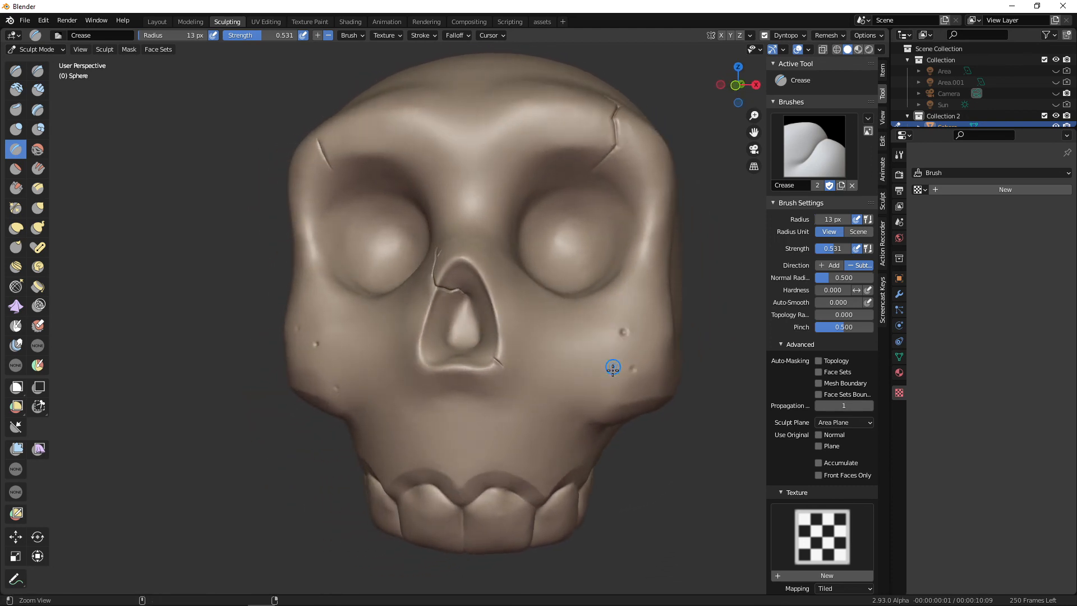
{"action": "scroll", "coordinate": [613, 365], "scroll_direction": "down", "scroll_amount": 1}
{"action": "mouse_move", "coordinate": [666, 450]}
{"action": "middle_mouse_down"}
{"action": "mouse_move", "coordinate": [575, 438]}
{"action": "mouse_move", "coordinate": [665, 430]}
{"action": "middle_mouse_up"}
{"action": "scroll", "coordinate": [648, 448], "scroll_direction": "down", "scroll_amount": 1}
{"action": "middle_click_drag", "start_coordinate": [625, 470], "coordinate": [605, 222]}
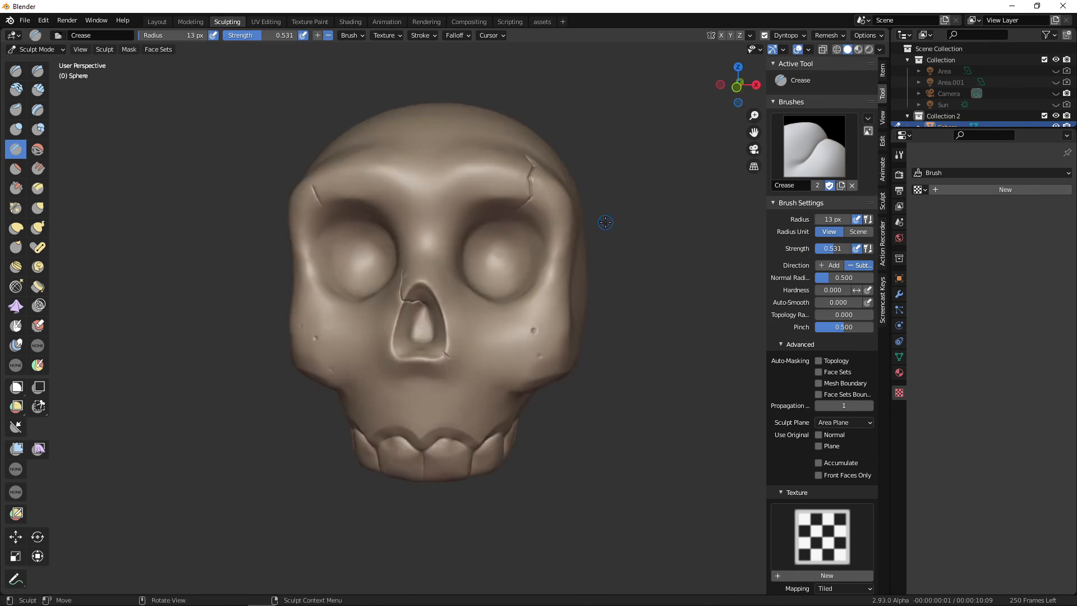
{"action": "mouse_move", "coordinate": [590, 318]}
{"action": "middle_mouse_down"}
{"action": "mouse_move", "coordinate": [599, 318]}
{"action": "mouse_move", "coordinate": [589, 323]}
{"action": "middle_mouse_up"}
Check the dynamic topology settings and crease a vertical groove on the brow beside the short diagonal crack.
{"action": "left_click", "coordinate": [798, 36]}
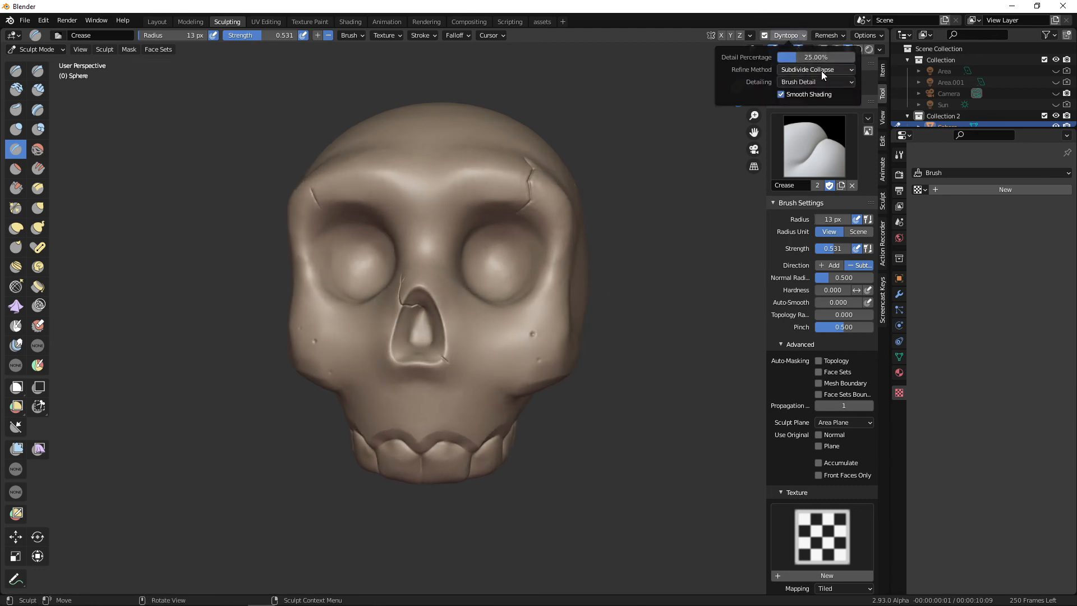
{"action": "middle_click_drag", "start_coordinate": [548, 259], "coordinate": [502, 230]}
{"action": "left_click_drag", "start_coordinate": [502, 230], "coordinate": [478, 174], "text": "ctrl+alt"}
{"action": "left_click_drag", "start_coordinate": [432, 89], "coordinate": [573, 335], "text": "alt+shift"}
{"action": "mouse_move", "coordinate": [508, 278]}
{"action": "left_mouse_down", "text": "ctrl+alt"}
{"action": "mouse_move", "coordinate": [485, 226]}
{"action": "mouse_move", "coordinate": [473, 225]}
{"action": "left_mouse_up", "text": "ctrl+alt"}
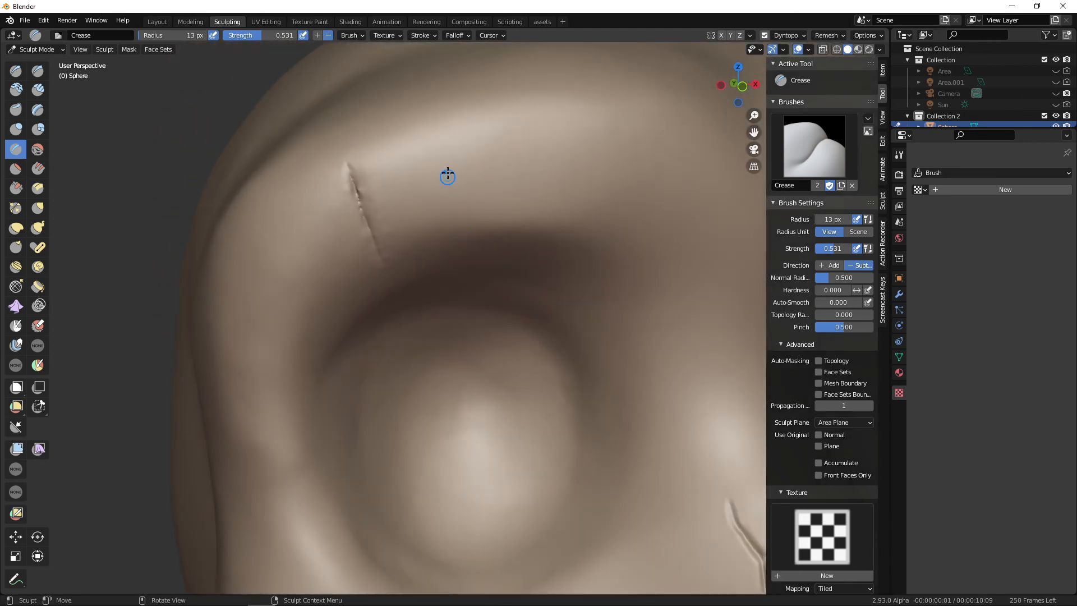
{"action": "left_click_drag", "start_coordinate": [443, 134], "coordinate": [452, 225]}
{"action": "mouse_move", "coordinate": [446, 151]}
{"action": "left_mouse_down"}
{"action": "mouse_move", "coordinate": [452, 220]}
{"action": "mouse_move", "coordinate": [393, 206]}
{"action": "left_mouse_up"}
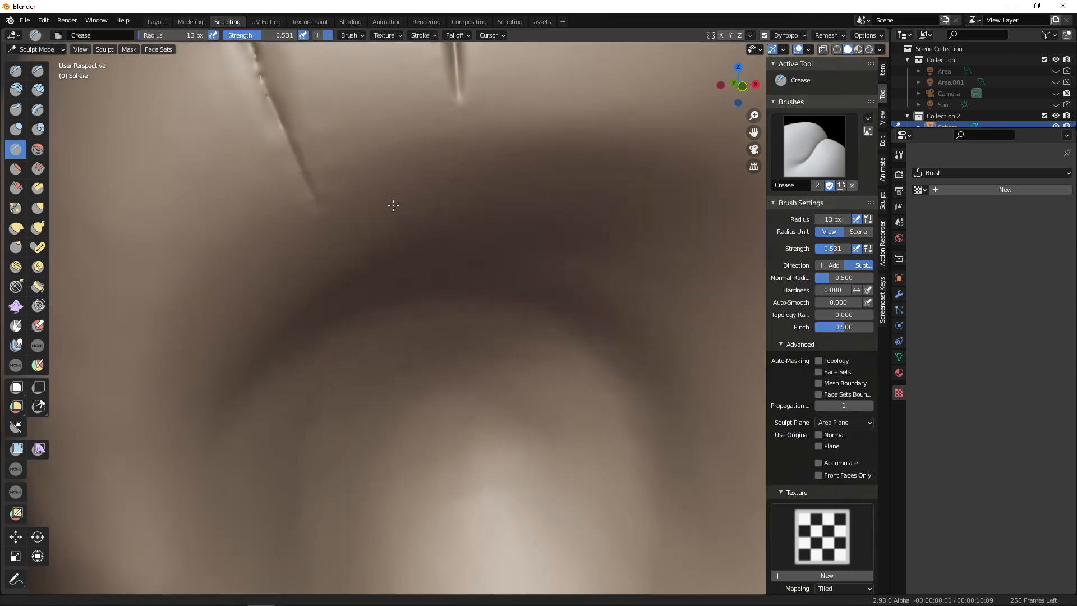
Turn on the wireframe overlay to compare mesh density around the two brow grooves, and undo the stray dab between them.
{"action": "mouse_move", "coordinate": [362, 172]}
{"action": "left_mouse_down", "text": "alt+shift"}
{"action": "mouse_move", "coordinate": [399, 197]}
{"action": "mouse_move", "coordinate": [434, 269]}
{"action": "left_mouse_up", "text": "alt+shift"}
{"action": "key", "text": "q"}
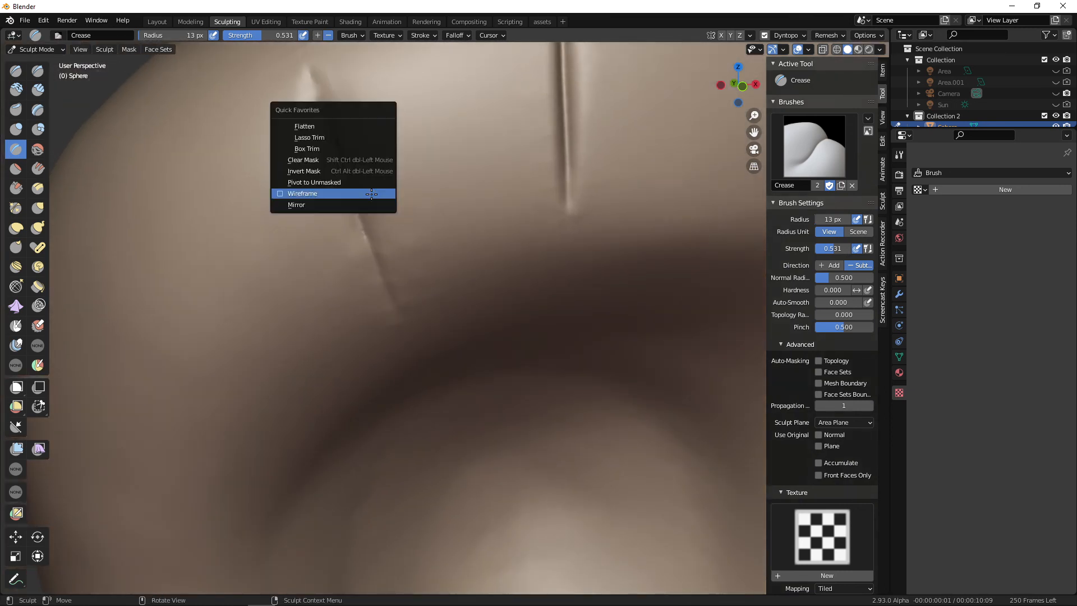
{"action": "left_click", "coordinate": [368, 193]}
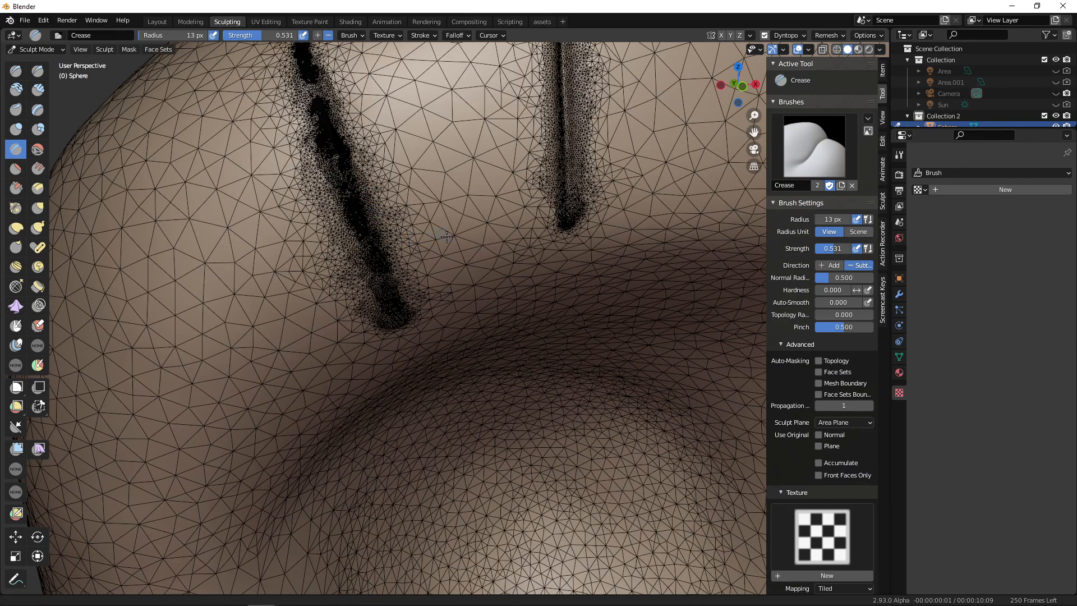
{"action": "left_click_drag", "start_coordinate": [372, 205], "coordinate": [449, 258], "text": "alt+shift"}
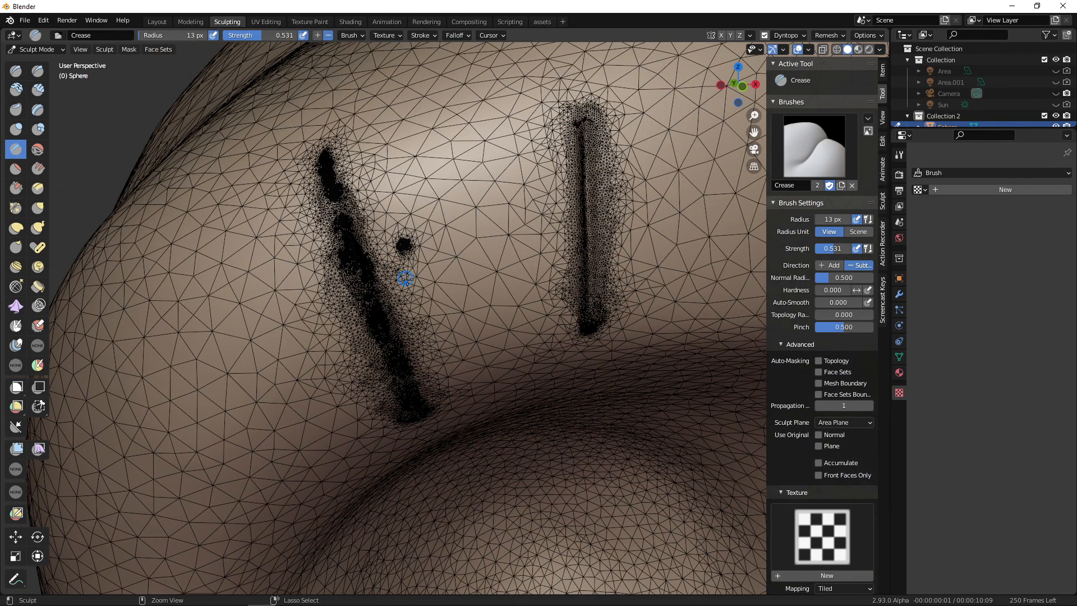
{"action": "key", "text": "ctrl+z"}
{"action": "mouse_move", "coordinate": [548, 294]}
{"action": "middle_mouse_down", "text": "ctrl"}
{"action": "mouse_move", "coordinate": [560, 309]}
{"action": "mouse_move", "coordinate": [495, 289]}
{"action": "middle_mouse_up", "text": "ctrl"}
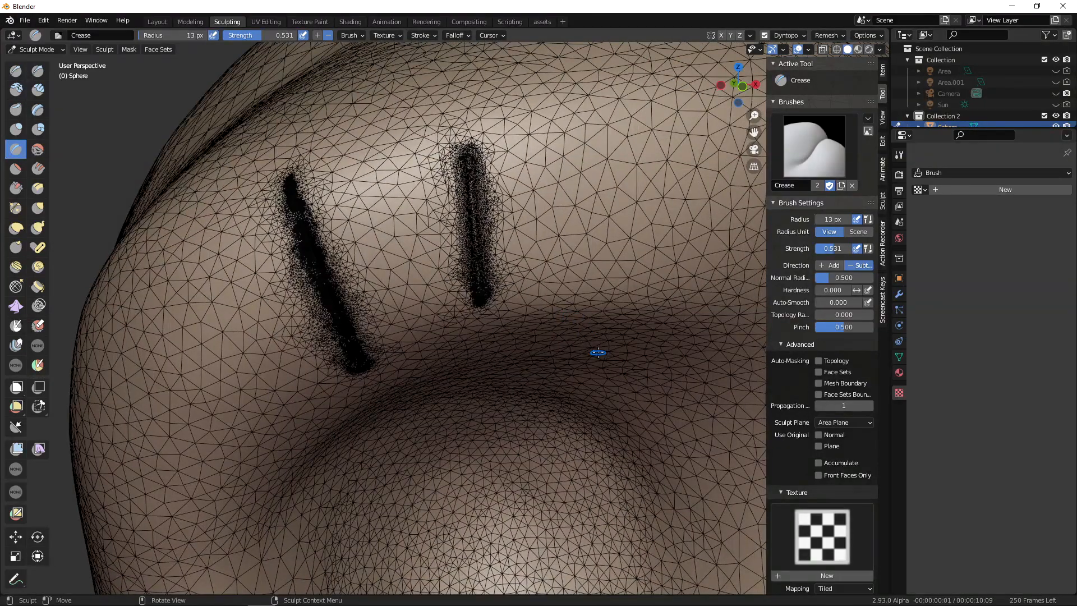